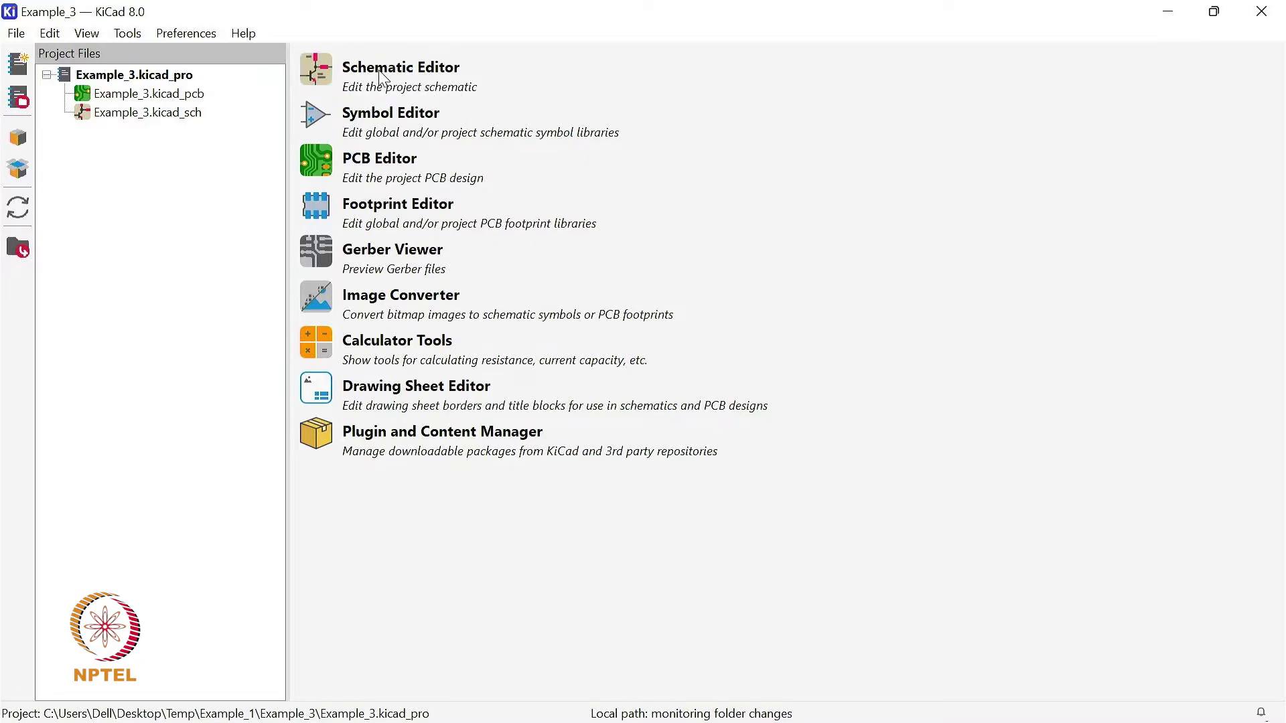
- Open the project's schematic, bring up the symbol chooser for adding a symbol, and enlarge the chooser window
{"action": "left_click", "coordinate": [326, 75]}
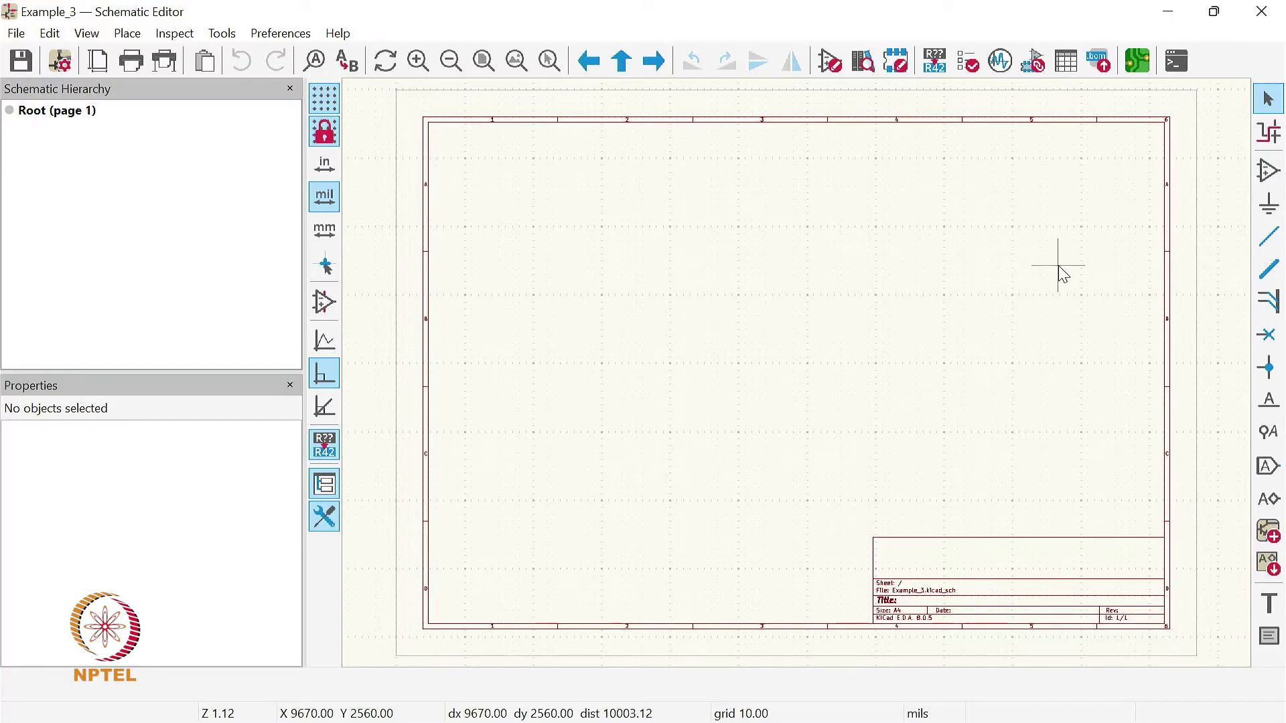
{"action": "left_click", "coordinate": [1274, 178]}
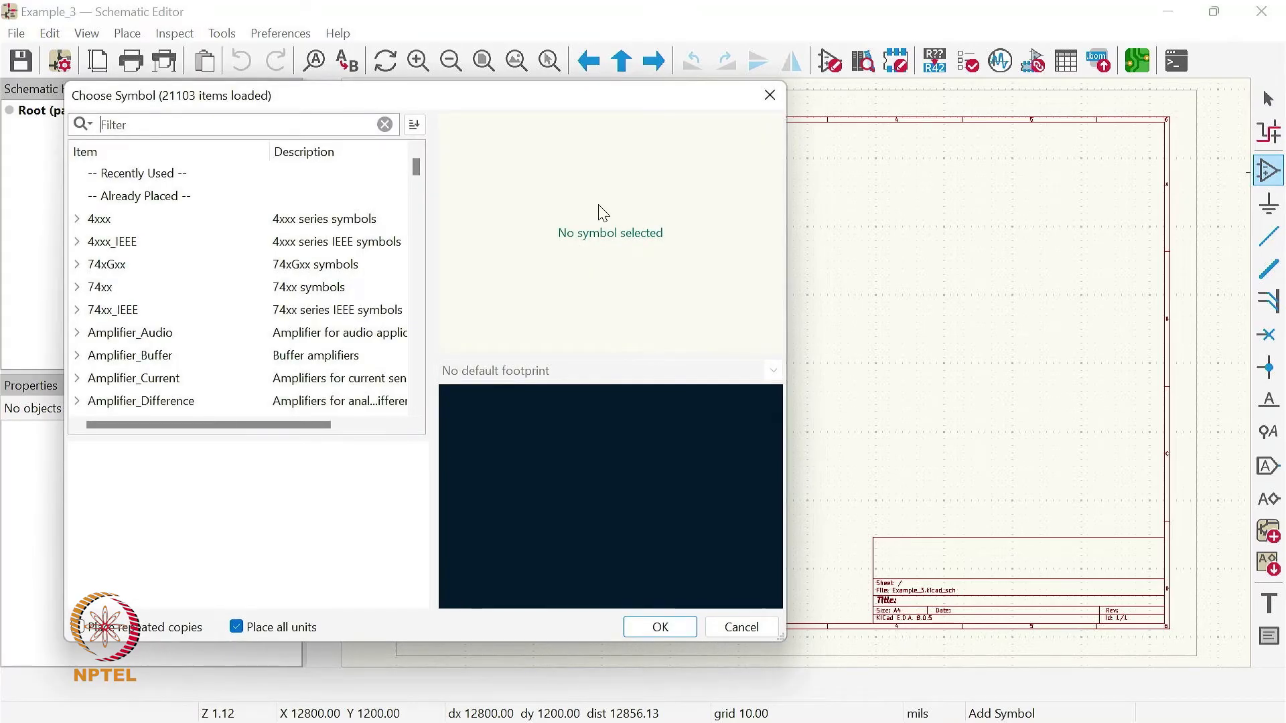
{"action": "left_click_drag", "start_coordinate": [531, 96], "coordinate": [724, 127]}
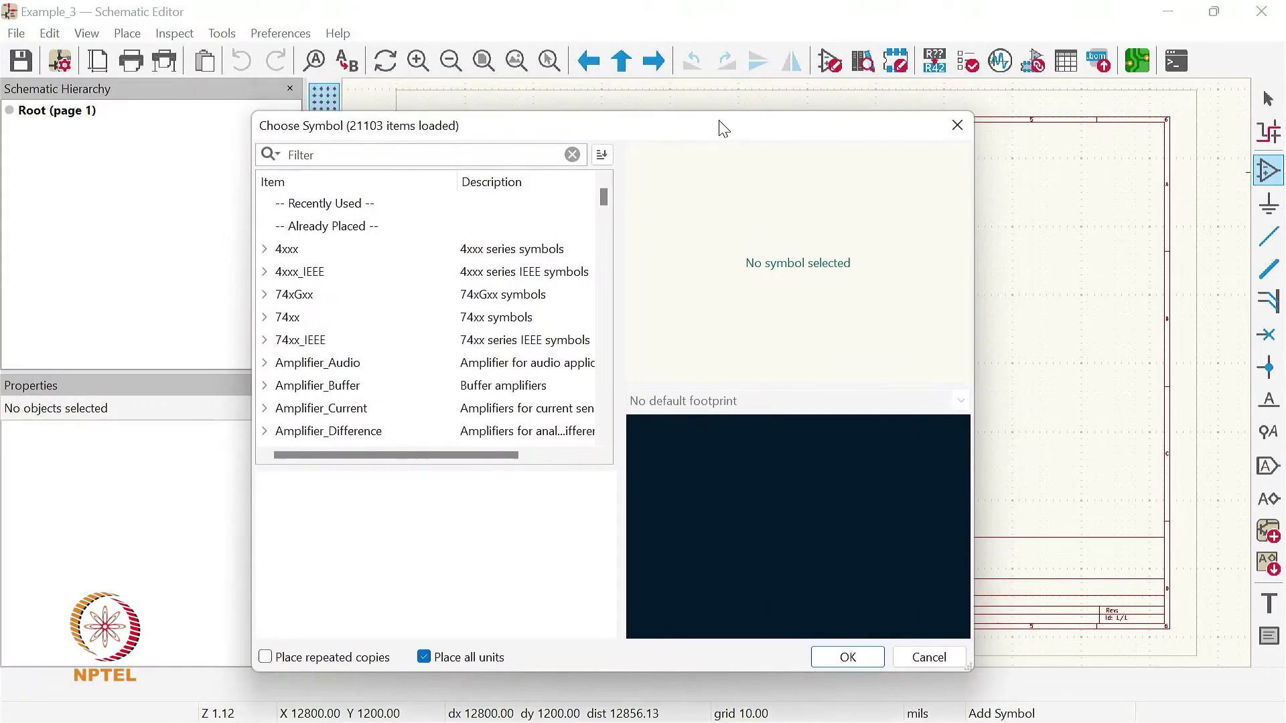
{"action": "left_click_drag", "start_coordinate": [905, 131], "coordinate": [908, 59]}
{"action": "left_click_drag", "start_coordinate": [983, 588], "coordinate": [1116, 657]}
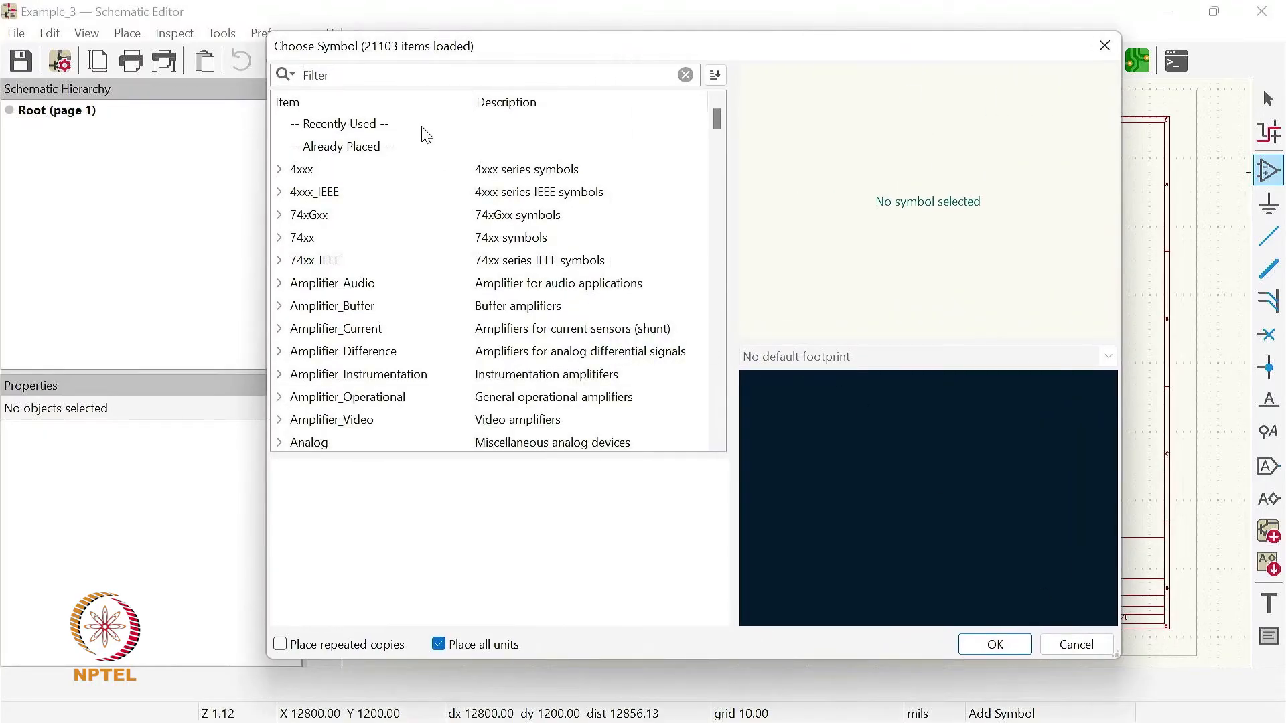
- Search the symbol libraries for "opamp" and look through the matching symbols
{"action": "left_click", "coordinate": [416, 75]}
{"action": "type", "text": "opamp"}
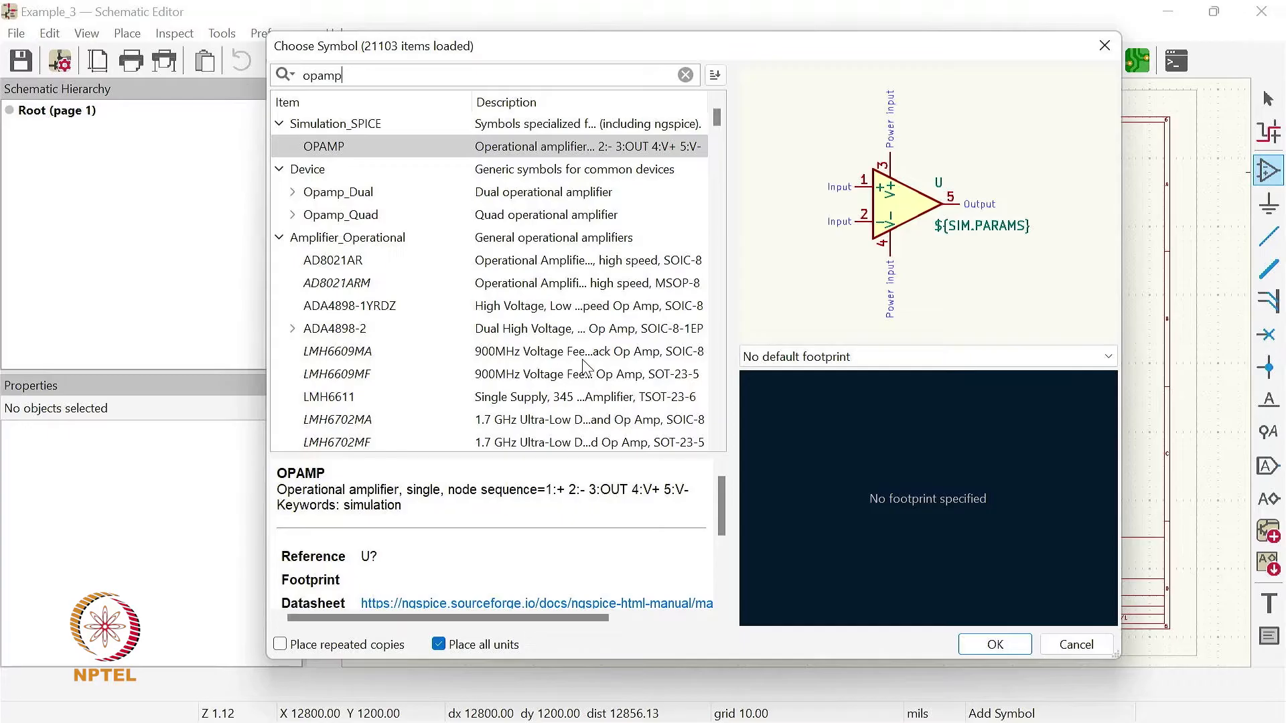
{"action": "scroll", "coordinate": [582, 365], "scroll_direction": "down", "scroll_amount": 1}
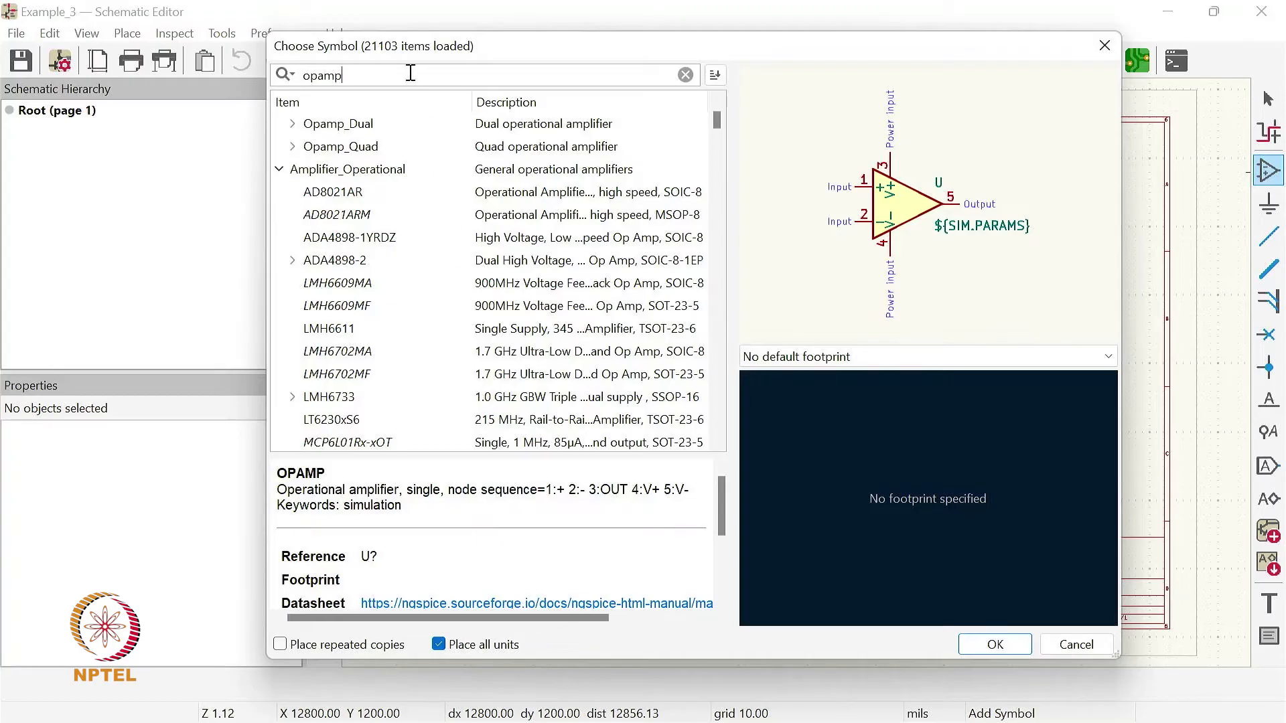
- Search the symbol libraries for "741" instead, select LM741 under Amplifier_Operational, and read its description and keywords
{"action": "key", "text": "BackSpace"}
{"action": "key", "text": "BackSpace"}
{"action": "key", "text": "BackSpace"}
{"action": "key", "text": "BackSpace"}
{"action": "key", "text": "BackSpace"}
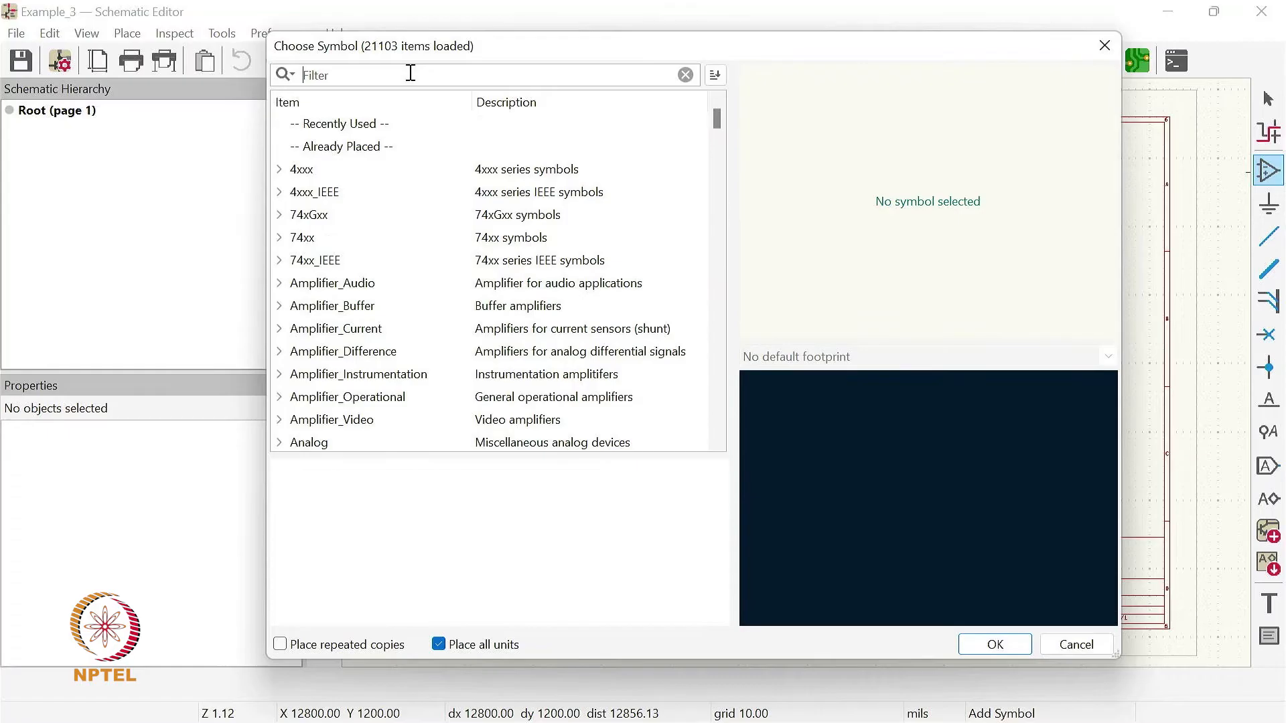
{"action": "type", "text": "741"}
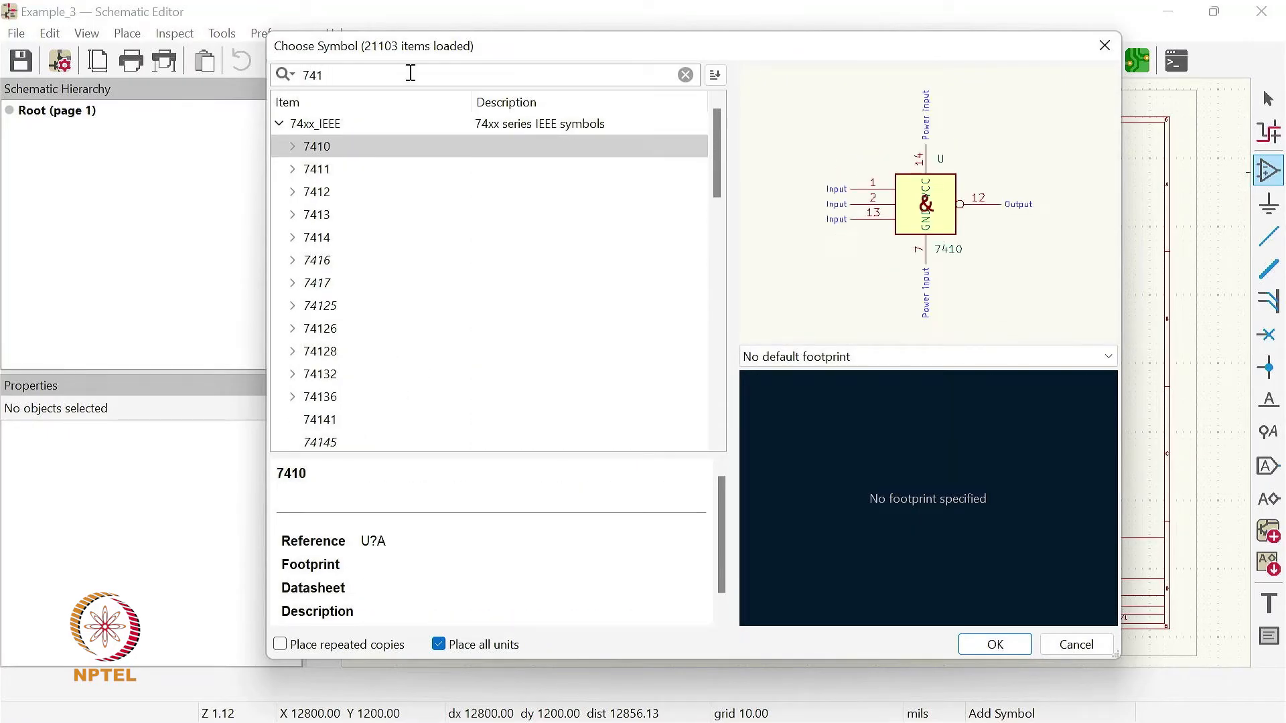
{"action": "scroll", "coordinate": [436, 353], "scroll_direction": "down", "scroll_amount": 8}
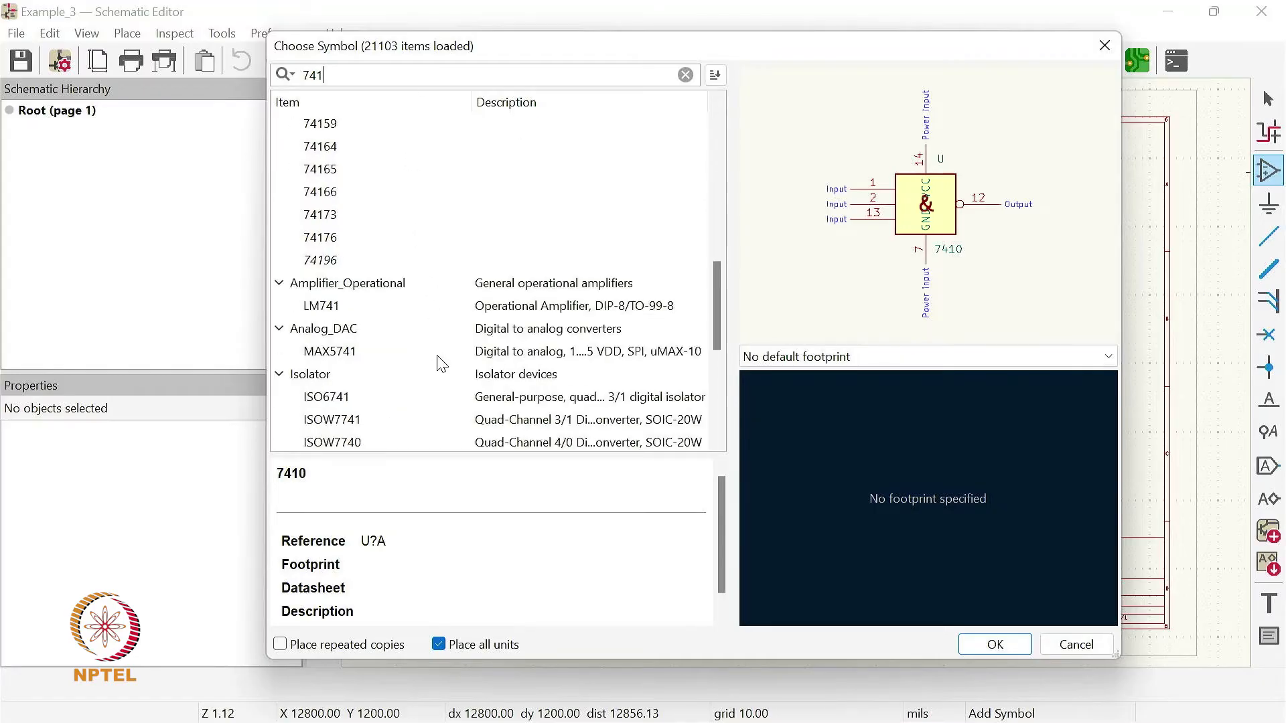
{"action": "left_click", "coordinate": [327, 310]}
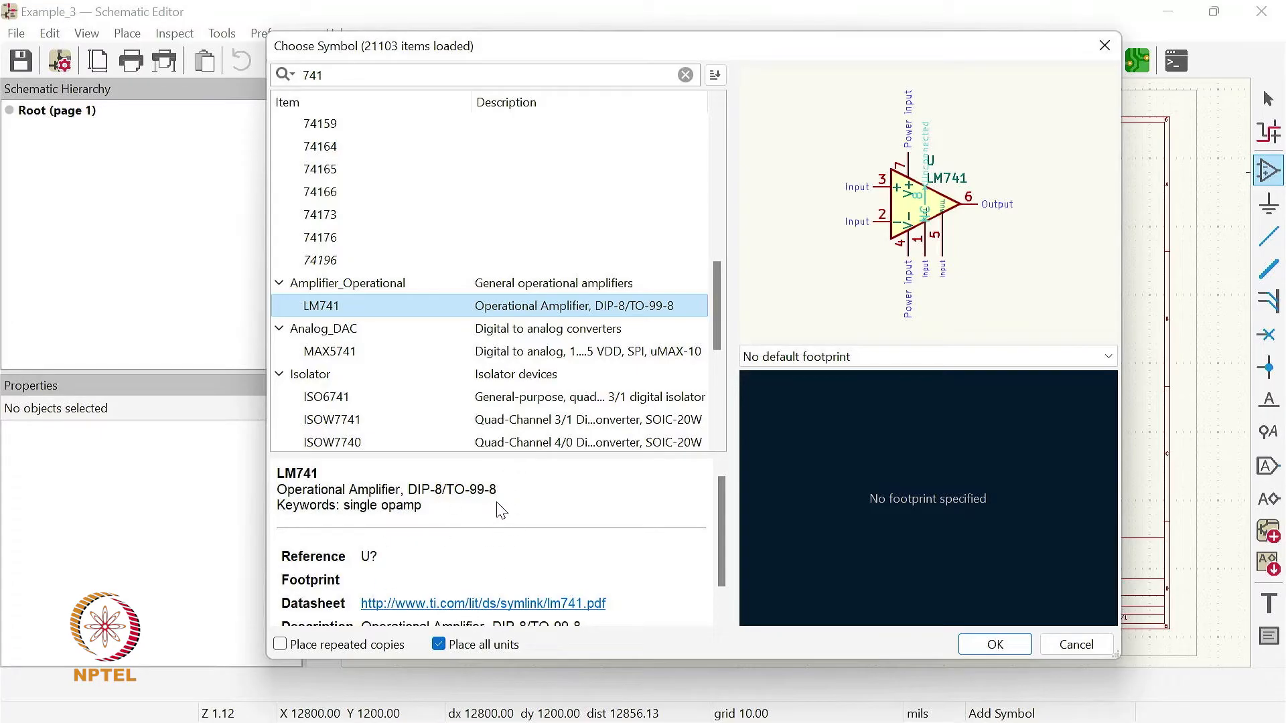
{"action": "left_click_drag", "start_coordinate": [282, 474], "coordinate": [436, 510]}
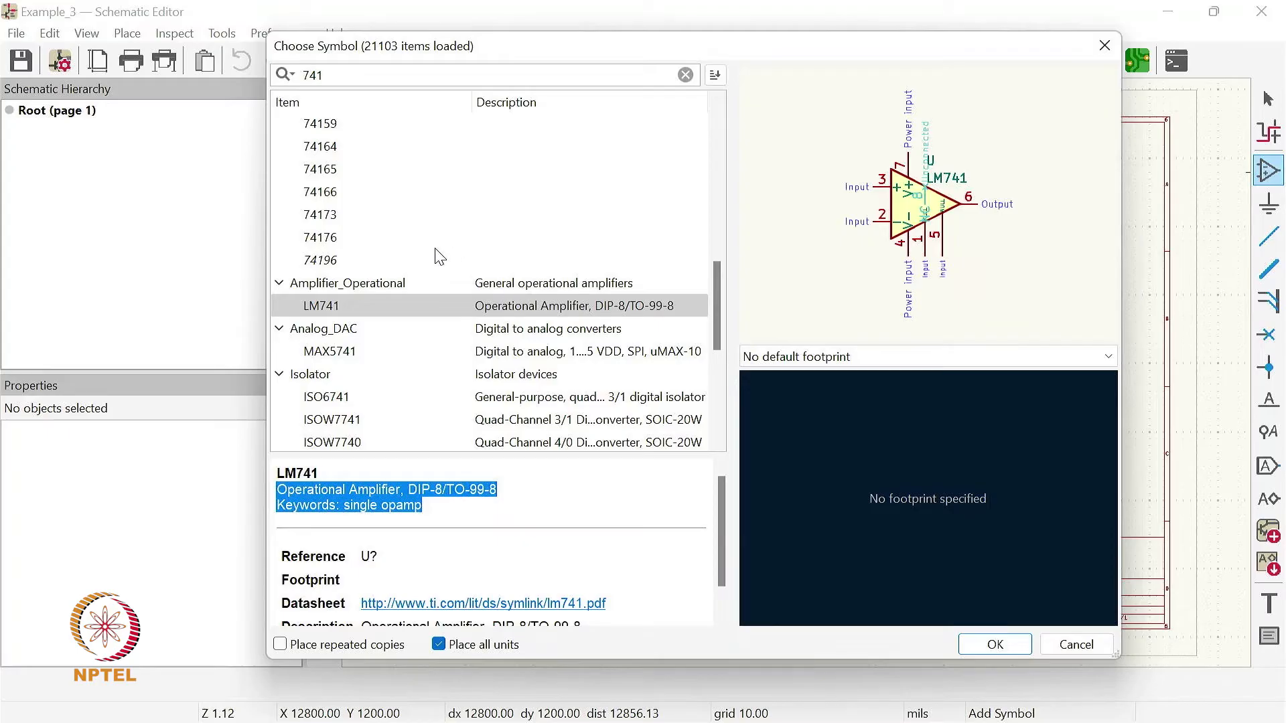
- Replace the symbol search text with "general purpose opamp"
{"action": "left_click_drag", "start_coordinate": [351, 77], "coordinate": [310, 74]}
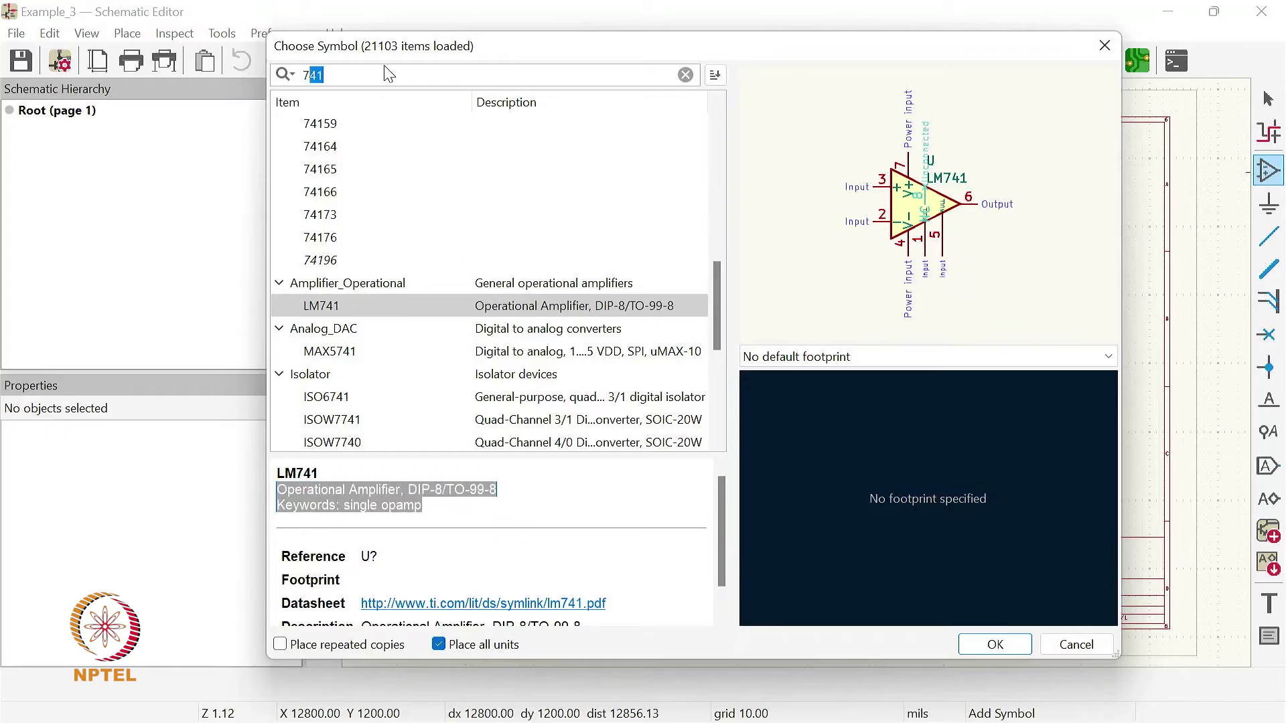
{"action": "type", "text": "general purpose"}
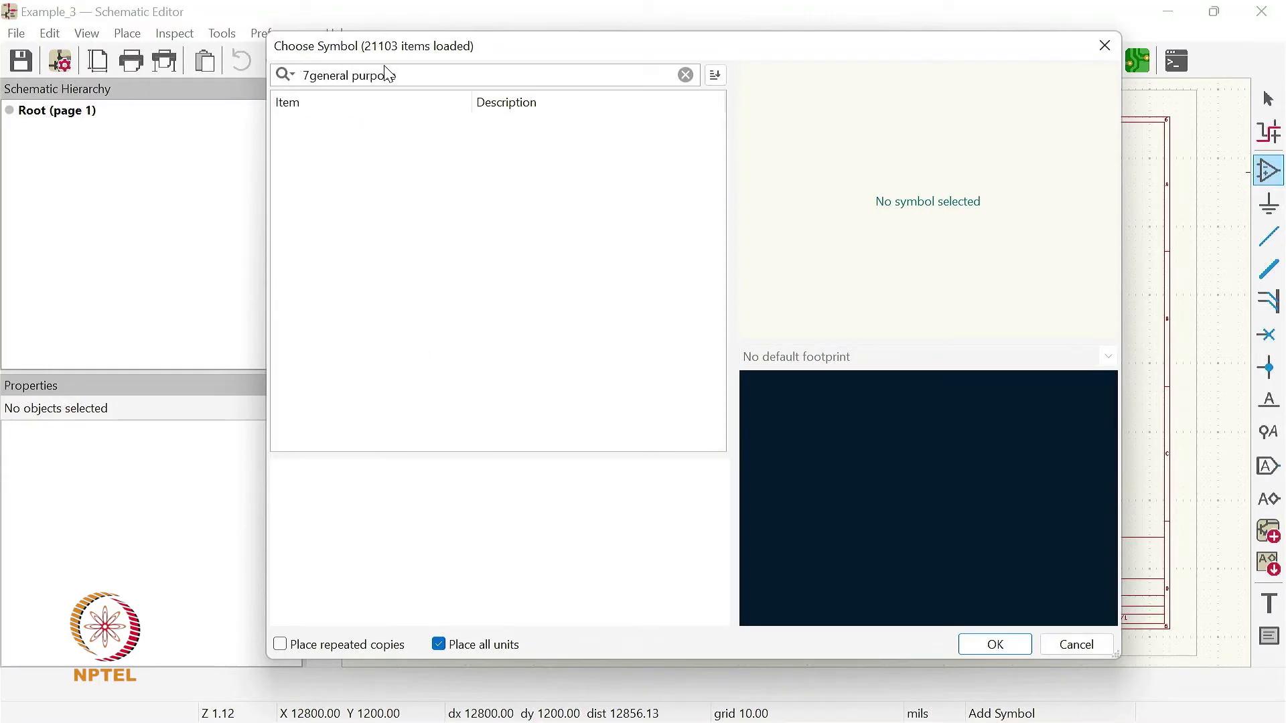
{"action": "key", "text": "BackSpace"}
{"action": "key", "text": "BackSpace"}
{"action": "key", "text": "BackSpace"}
{"action": "key", "text": "BackSpace"}
{"action": "key", "text": "BackSpace"}
{"action": "key", "text": "BackSpace"}
{"action": "key", "text": "BackSpace"}
{"action": "key", "text": "BackSpace"}
{"action": "key", "text": "BackSpace"}
{"action": "key", "text": "BackSpace"}
{"action": "key", "text": "BackSpace"}
{"action": "key", "text": "BackSpace"}
{"action": "key", "text": "BackSpace"}
{"action": "key", "text": "BackSpace"}
{"action": "key", "text": "BackSpace"}
{"action": "key", "text": "BackSpace"}
{"action": "type", "text": "ge"}
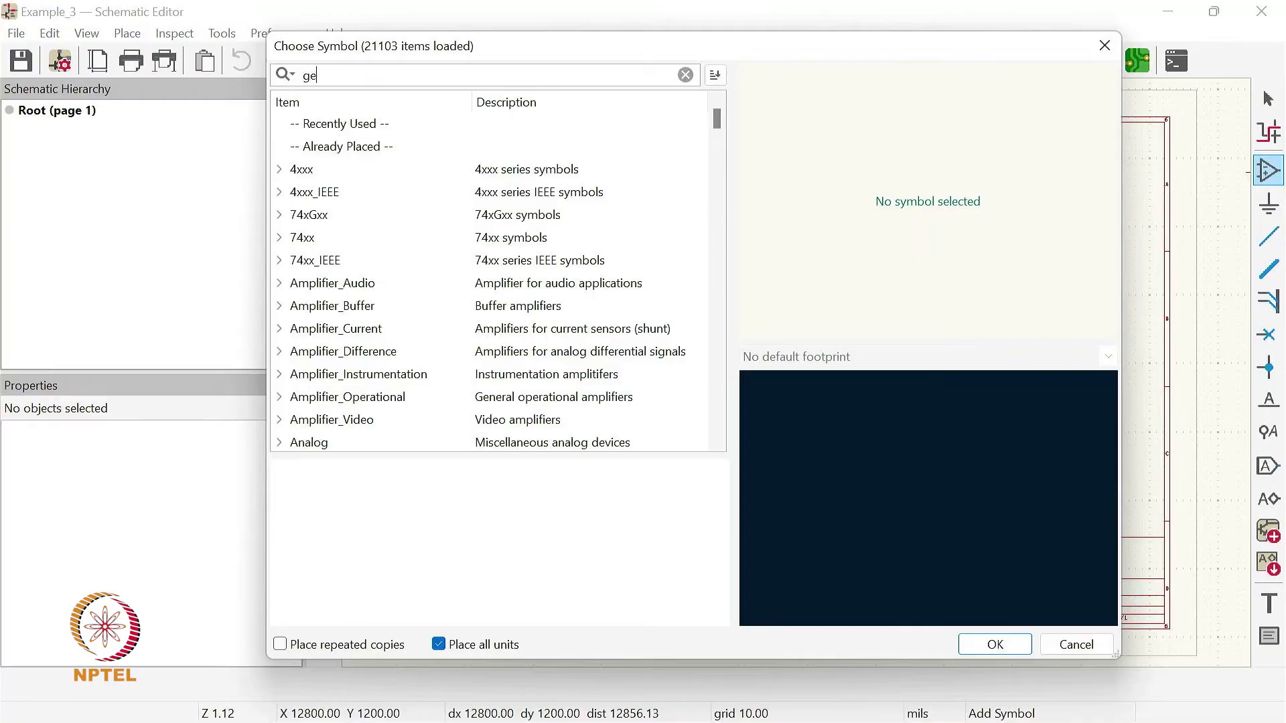
{"action": "type", "text": "neral pur"}
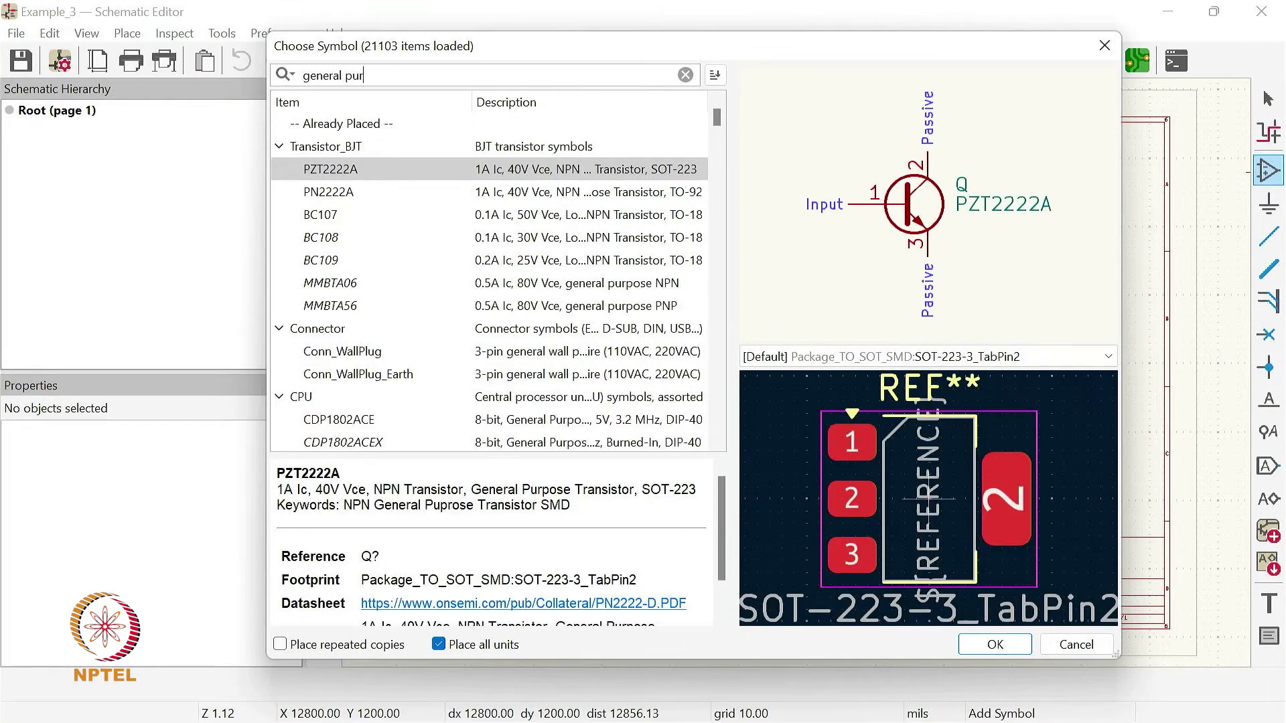
{"action": "type", "text": "pose opamp"}
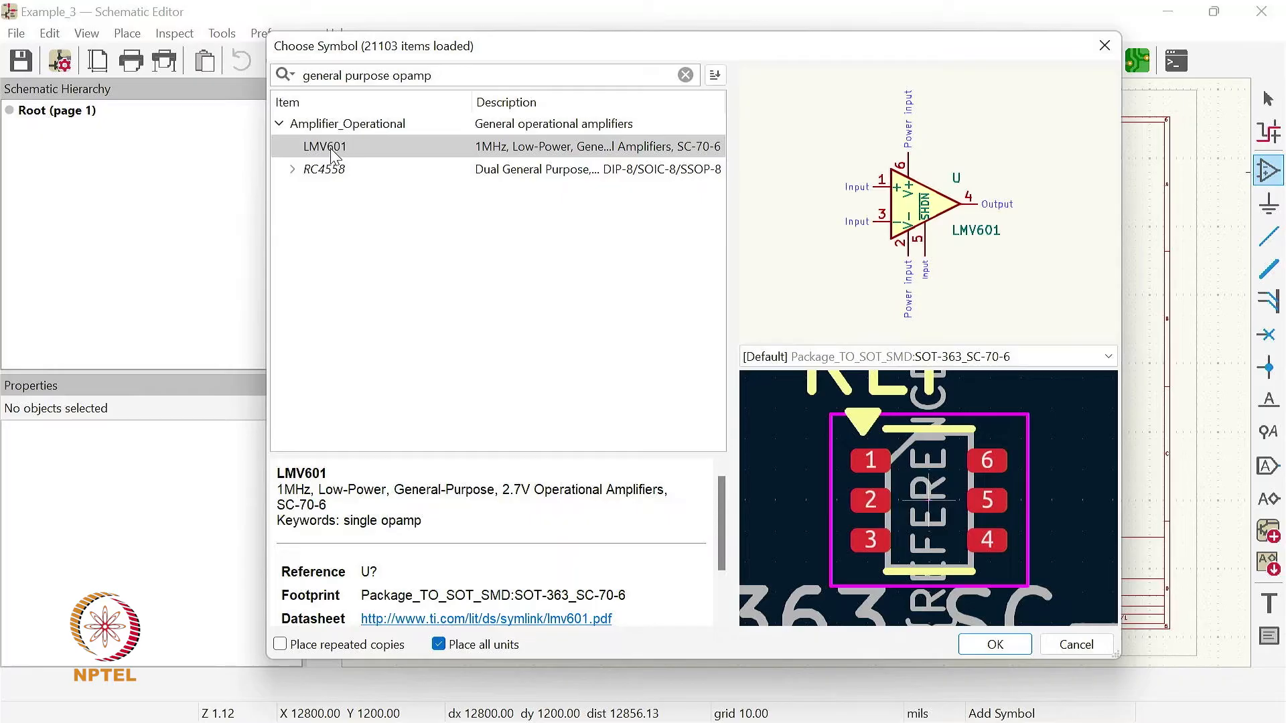
- Select the LMV601 symbol under Amplifier_Operational and review its description, keywords, footprint and datasheet details
{"action": "left_click", "coordinate": [420, 148]}
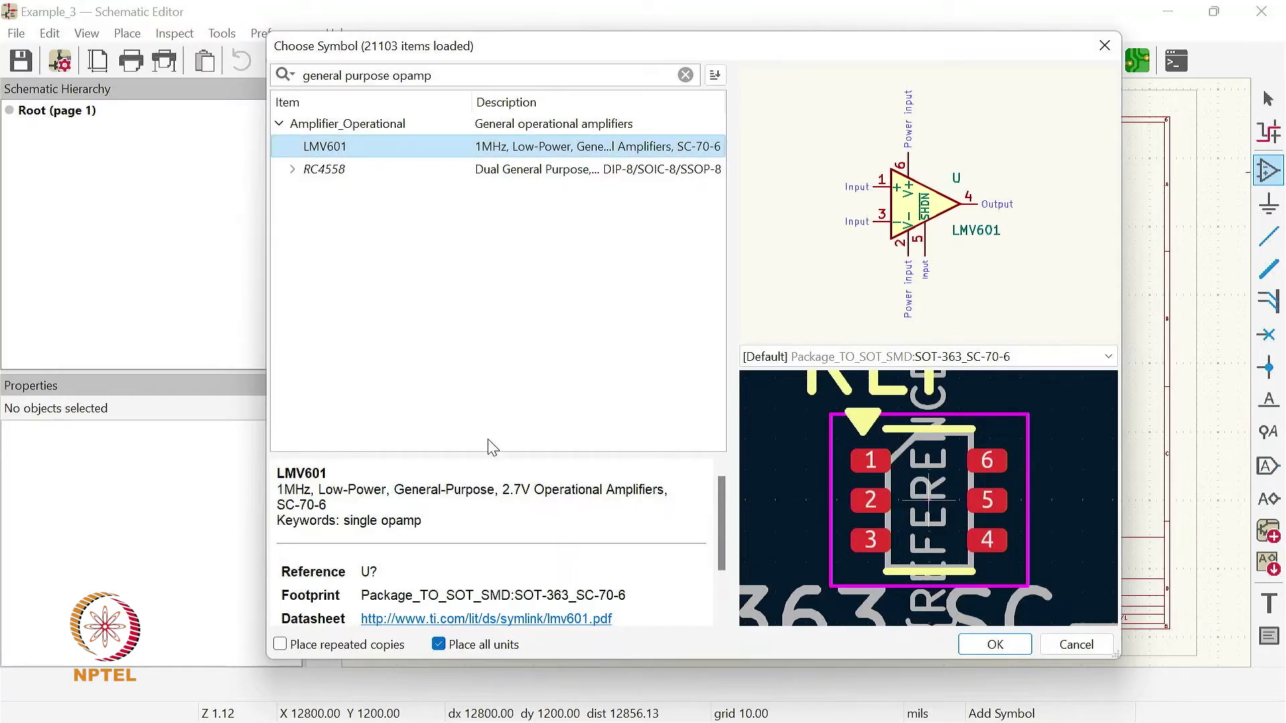
{"action": "left_click_drag", "start_coordinate": [277, 476], "coordinate": [331, 477]}
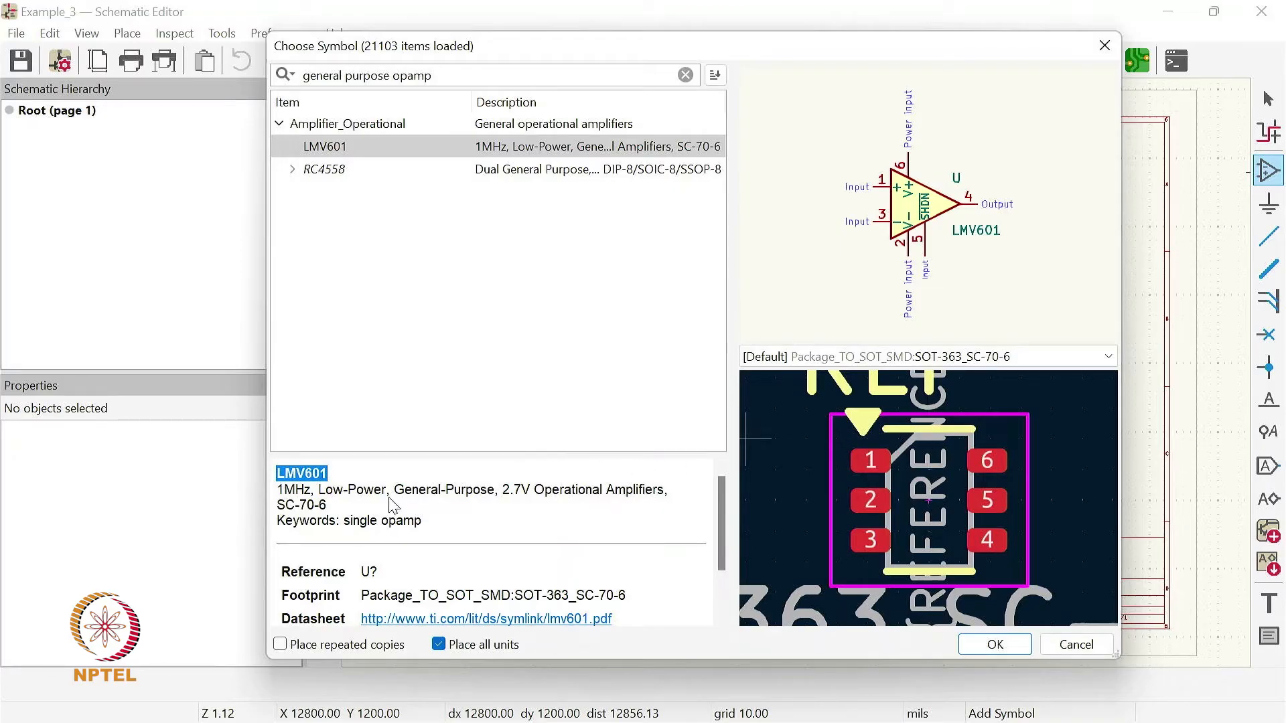
{"action": "left_click_drag", "start_coordinate": [281, 494], "coordinate": [528, 492]}
{"action": "left_click", "coordinate": [520, 490]}
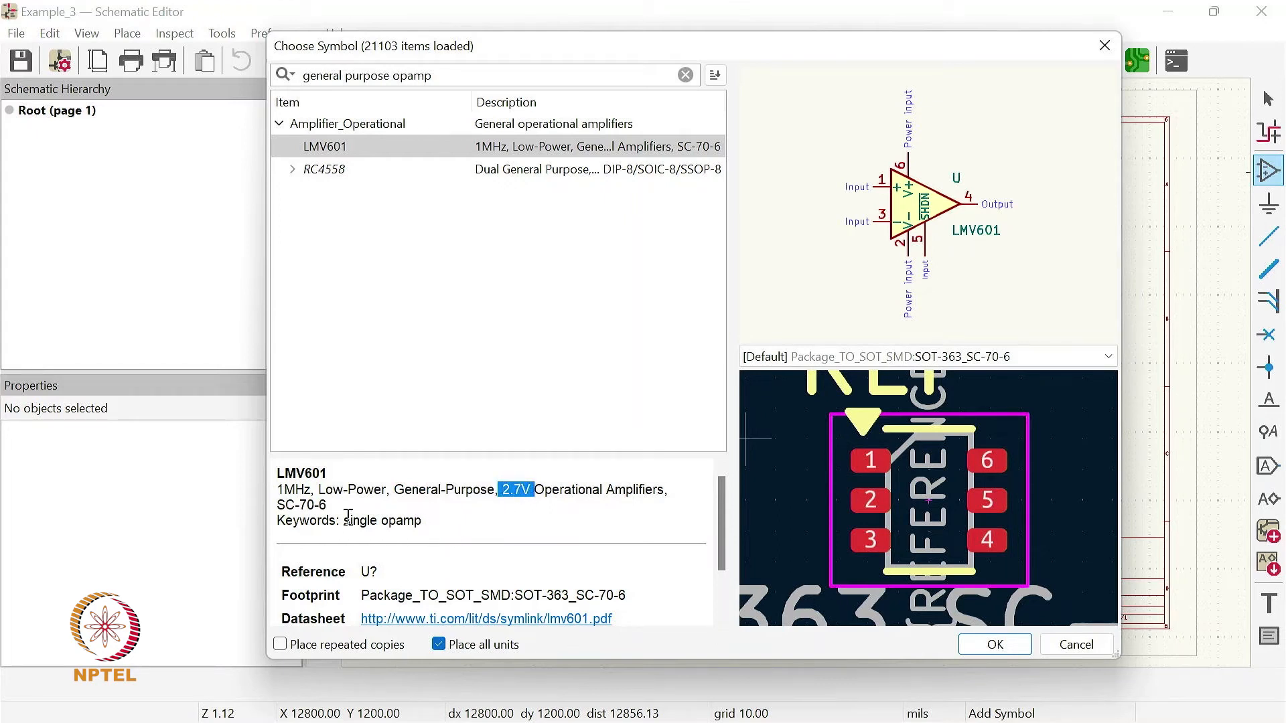
{"action": "scroll", "coordinate": [431, 536], "scroll_direction": "down", "scroll_amount": 1}
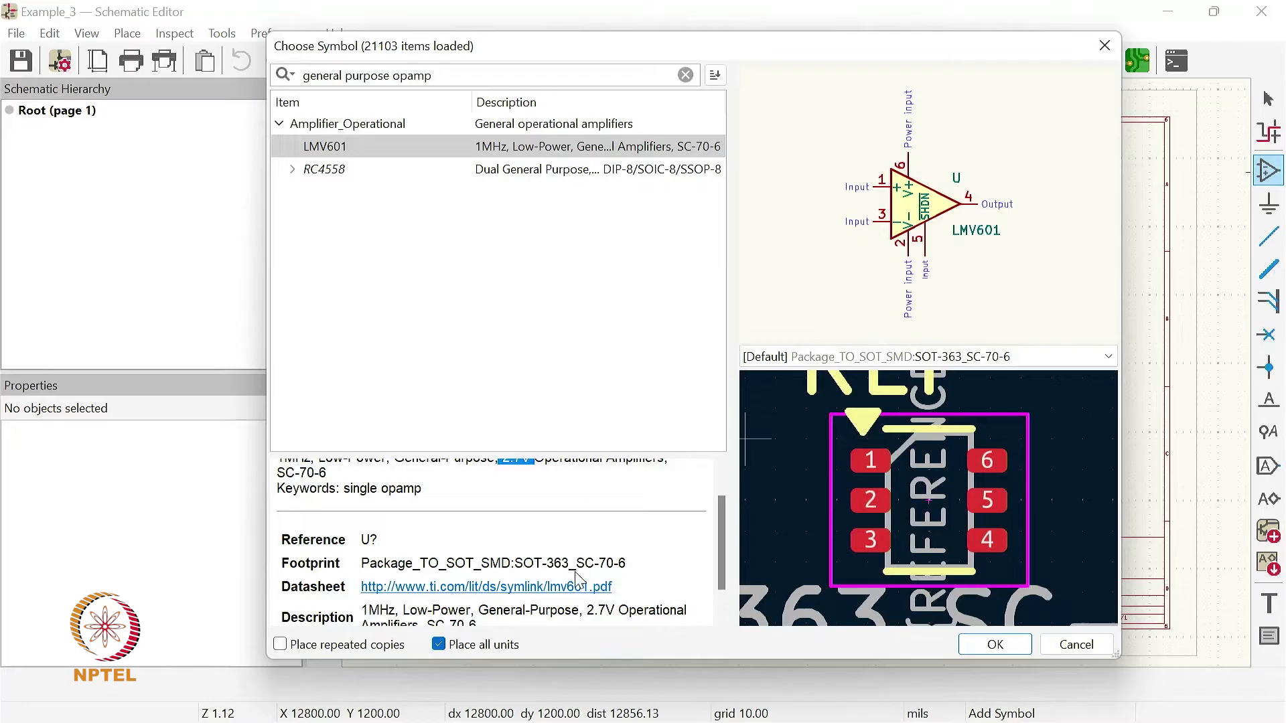
- Open the LMV601 datasheet in the web browser and examine its supply voltage, supply current and gain bandwidth features
{"action": "left_click", "coordinate": [498, 587]}
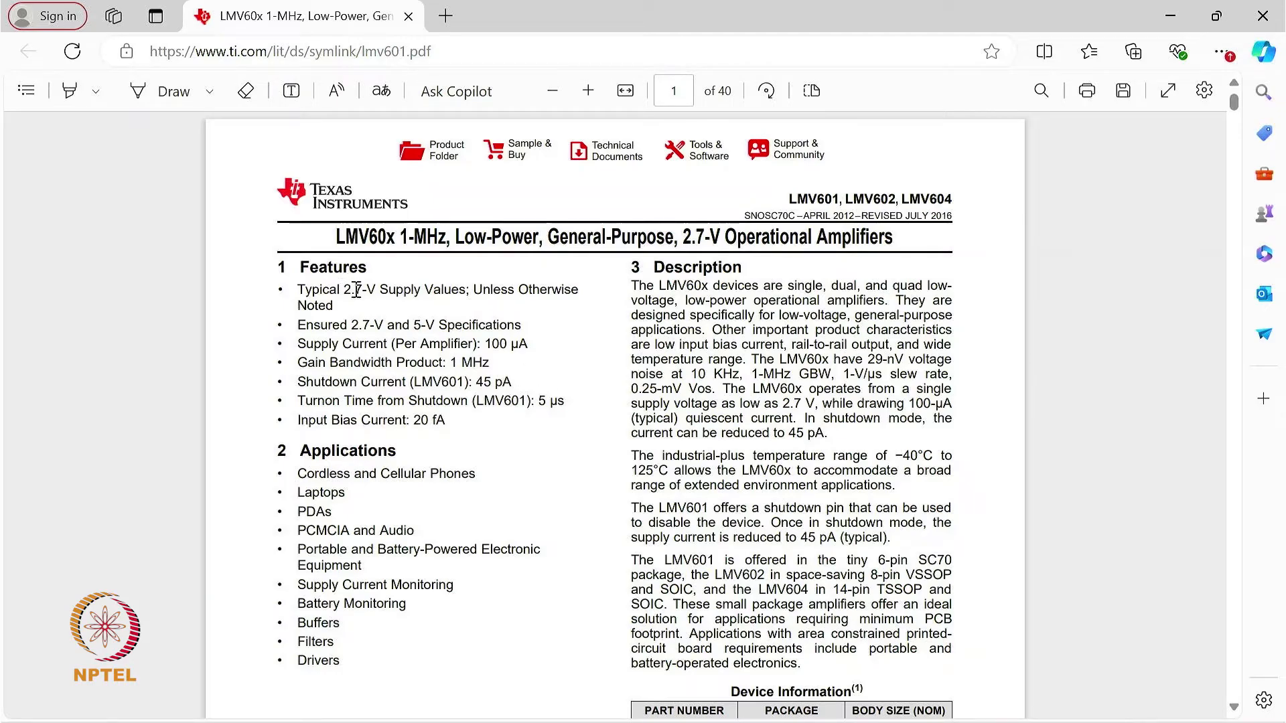
{"action": "left_click_drag", "start_coordinate": [344, 291], "coordinate": [375, 291]}
{"action": "left_click", "coordinate": [455, 362]}
{"action": "left_click_drag", "start_coordinate": [486, 344], "coordinate": [522, 345]}
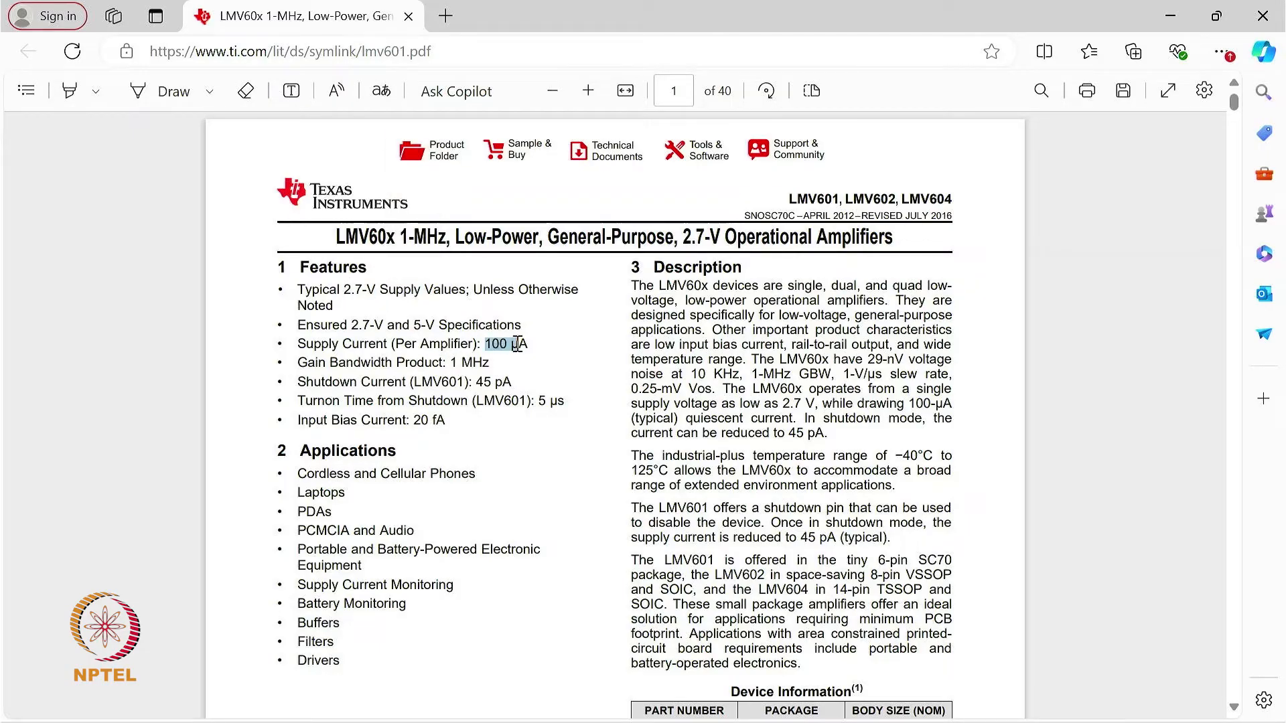
{"action": "double_click", "coordinate": [453, 362]}
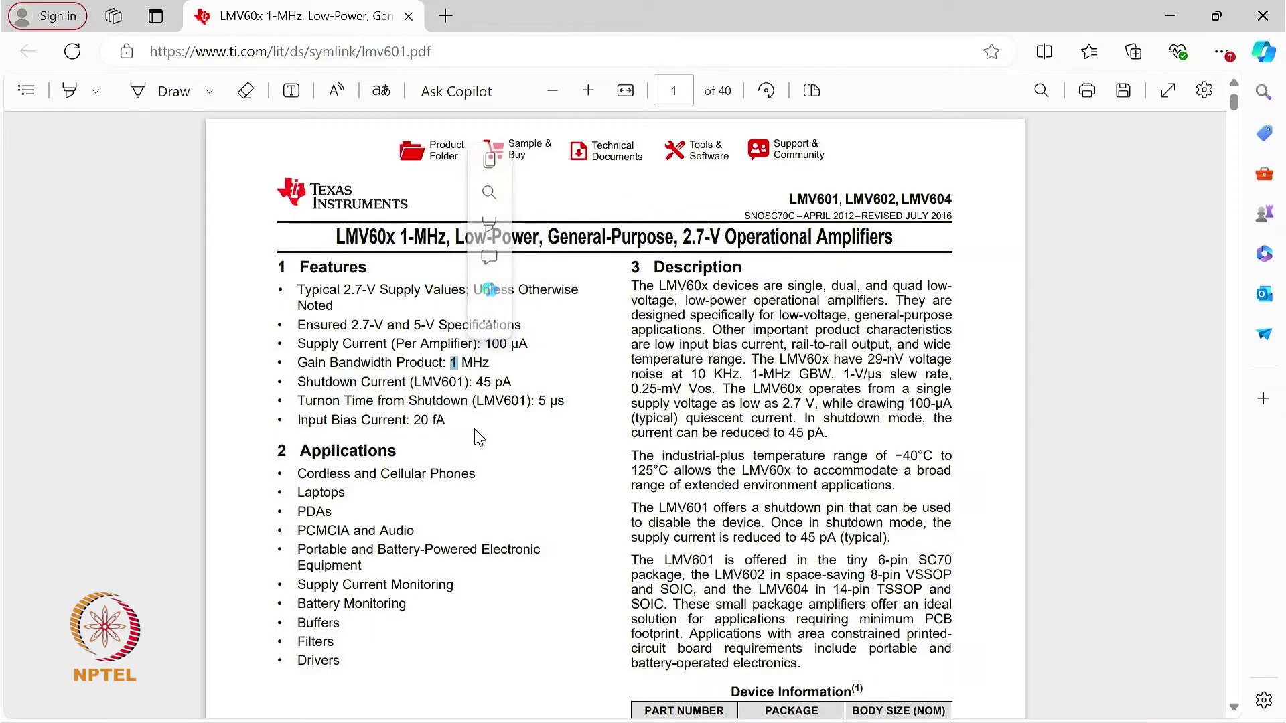
{"action": "left_click_drag", "start_coordinate": [628, 433], "coordinate": [636, 433]}
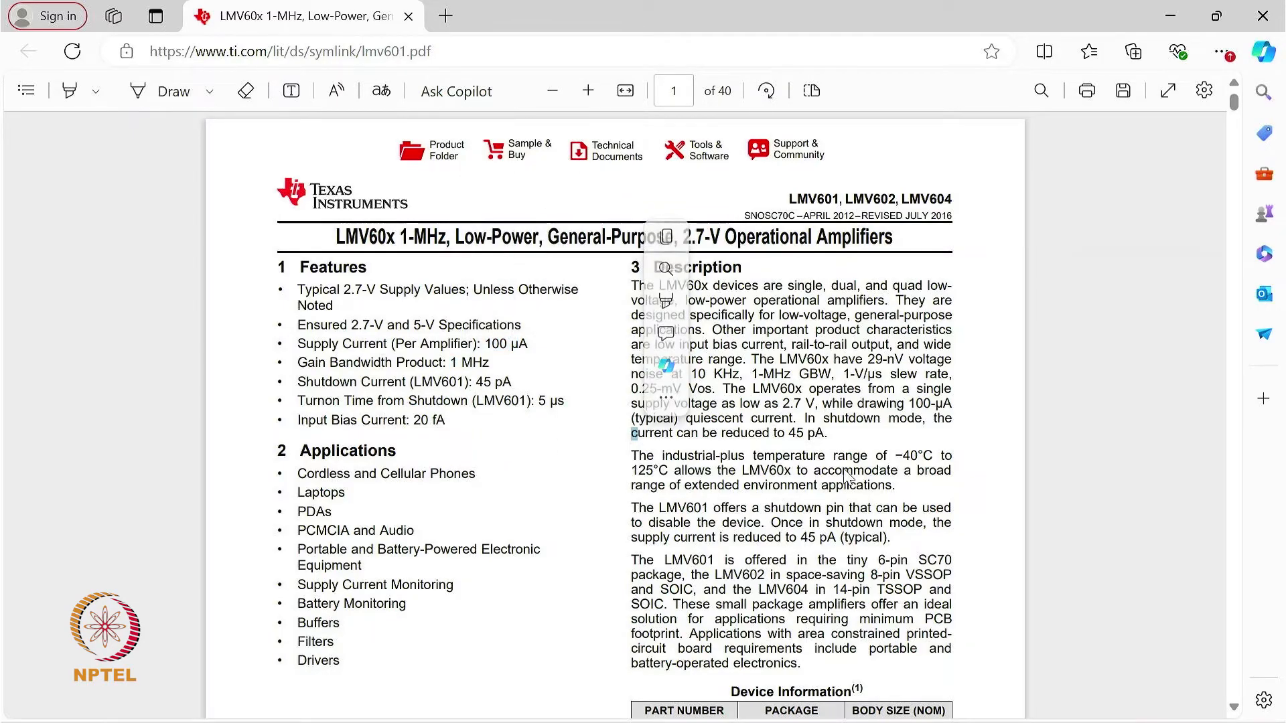
- Look through the datasheet to the Pin Configuration and Functions section and examine the LMV601 pinout
{"action": "scroll", "coordinate": [966, 442], "scroll_direction": "down", "scroll_amount": 3}
{"action": "scroll", "coordinate": [967, 442], "scroll_direction": "down", "scroll_amount": 5}
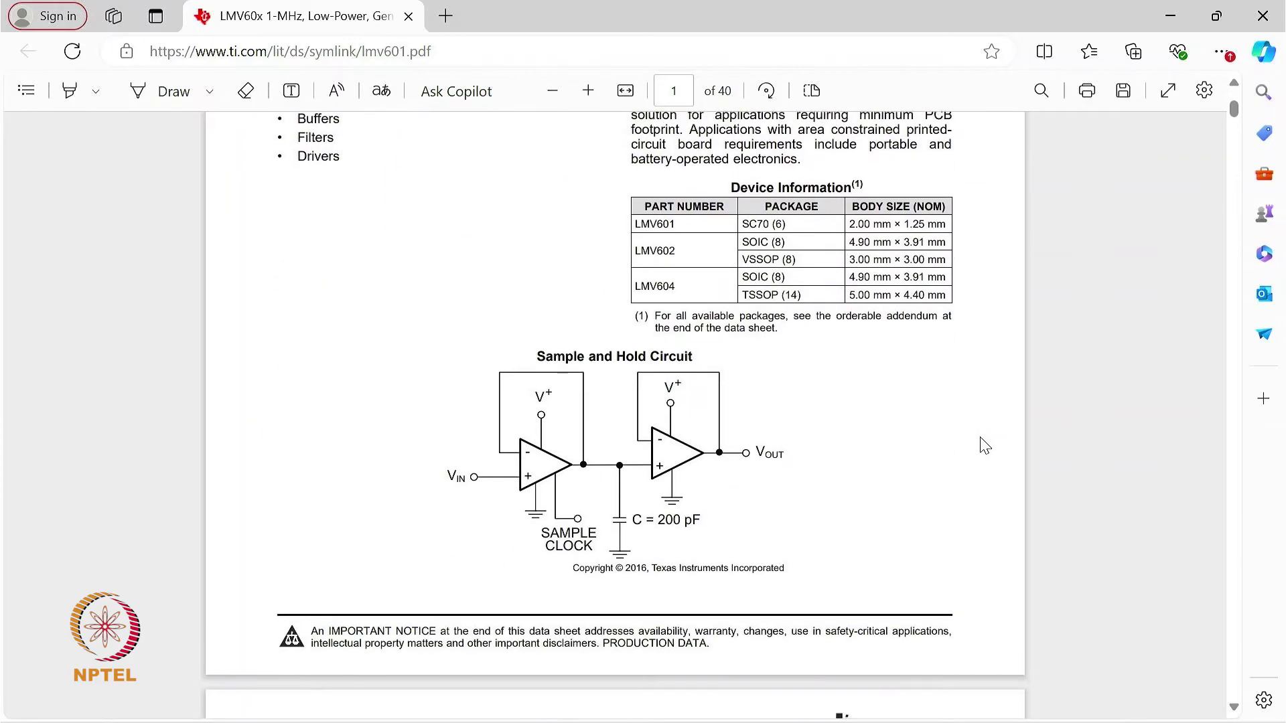
{"action": "scroll", "coordinate": [981, 445], "scroll_direction": "down", "scroll_amount": 7}
{"action": "scroll", "coordinate": [984, 445], "scroll_direction": "down", "scroll_amount": 17}
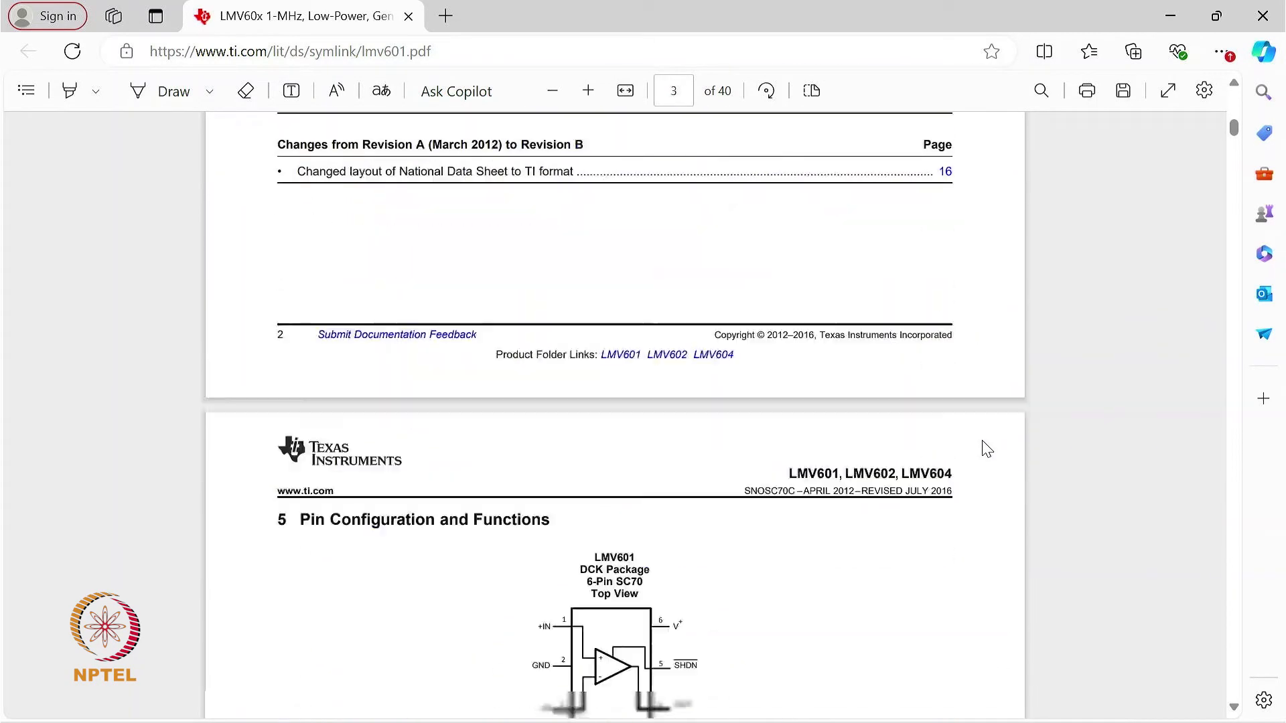
{"action": "scroll", "coordinate": [984, 448], "scroll_direction": "down", "scroll_amount": 2}
{"action": "scroll", "coordinate": [984, 447], "scroll_direction": "up", "scroll_amount": 3}
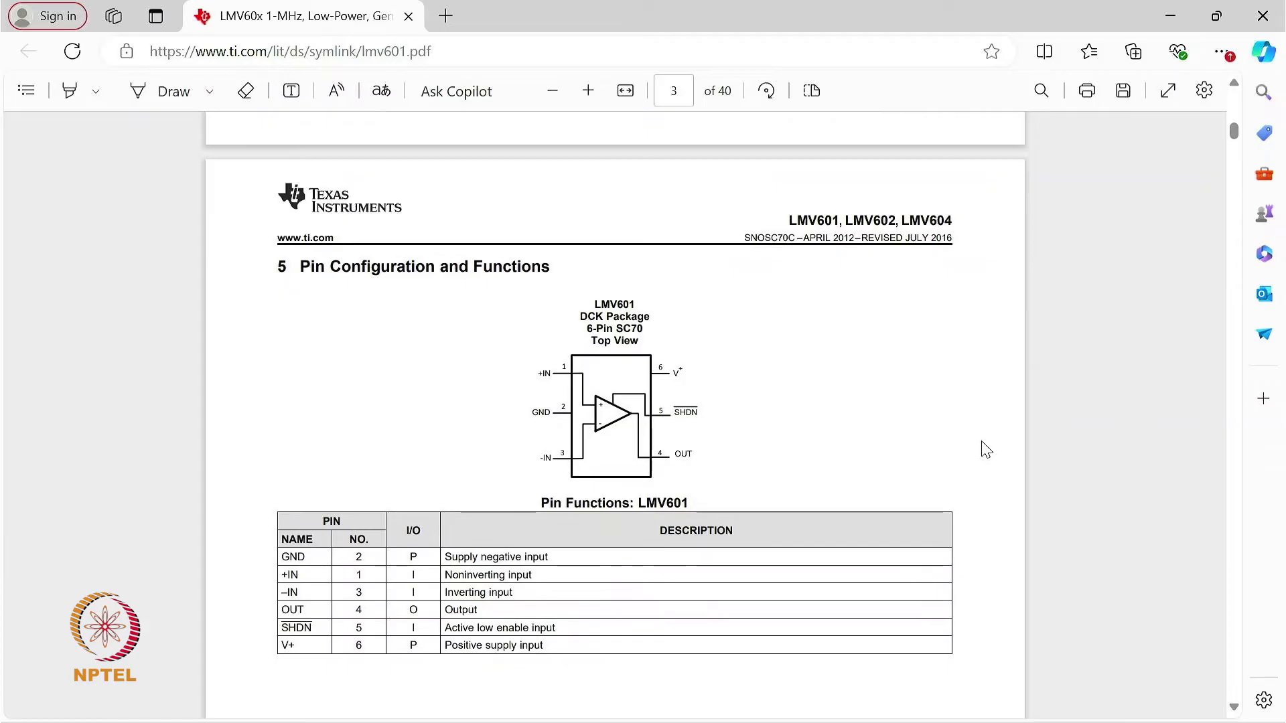
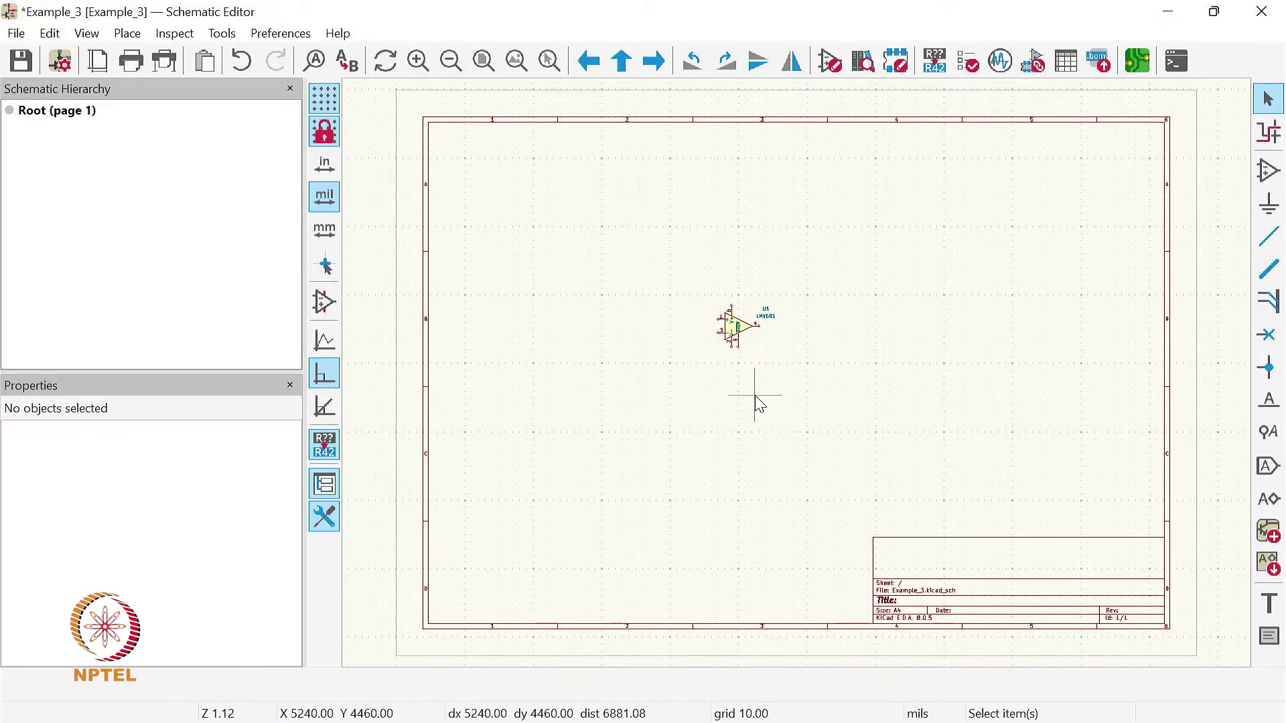
- Place a GND power symbol below the LMV601, in line with its V- supply pin 2
{"action": "scroll", "coordinate": [746, 328], "scroll_direction": "up", "scroll_amount": 2}
{"action": "scroll", "coordinate": [803, 394], "scroll_direction": "up", "scroll_amount": 4}
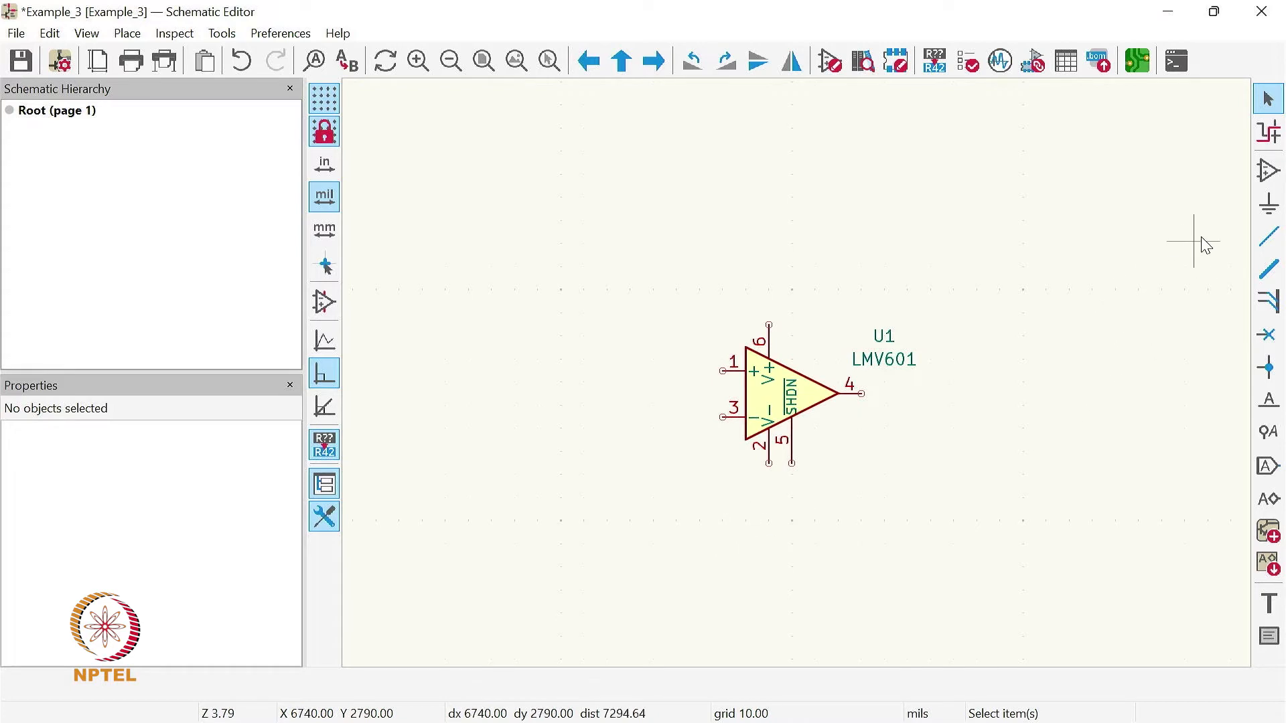
{"action": "left_click", "coordinate": [1272, 213]}
{"action": "left_click", "coordinate": [986, 391]}
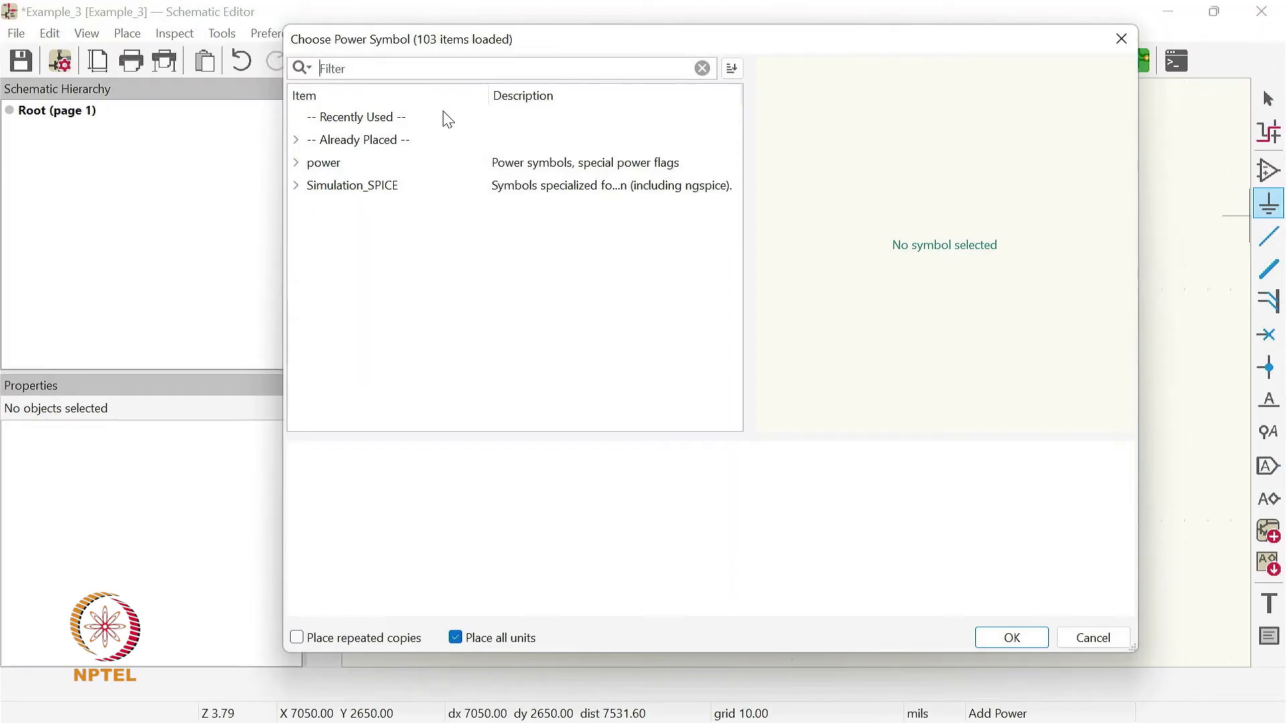
{"action": "type", "text": "gnd"}
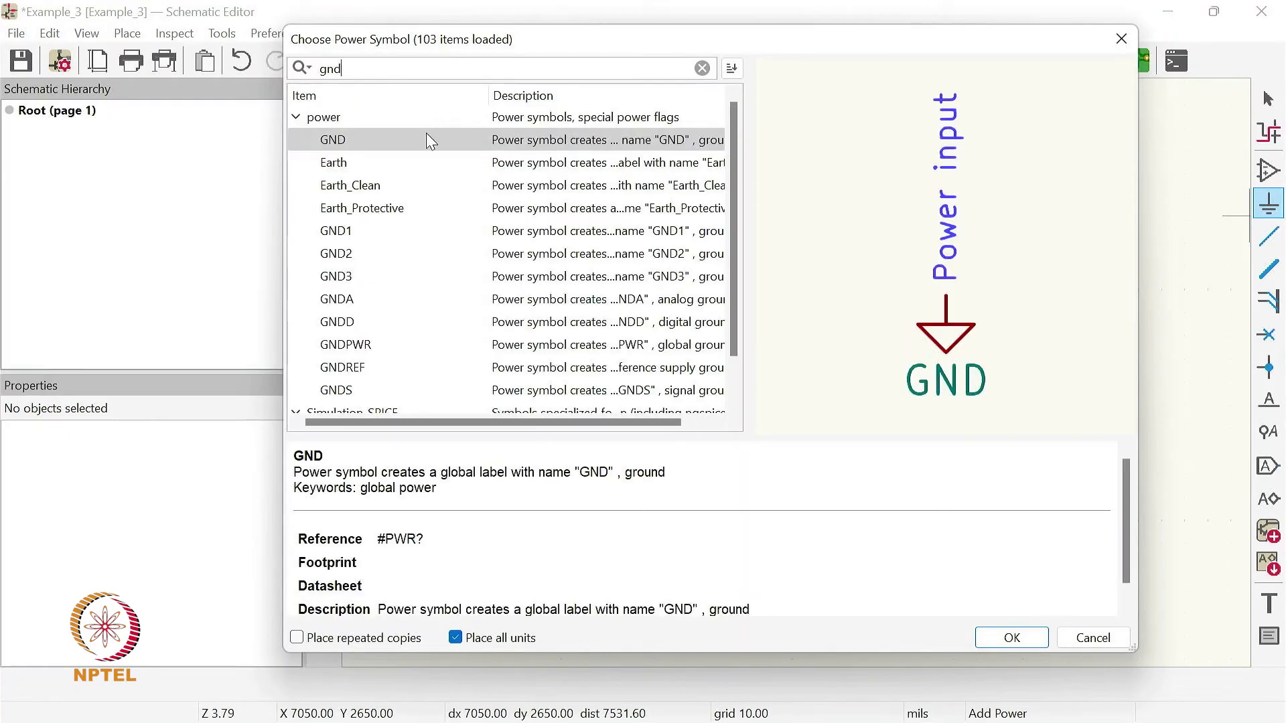
{"action": "left_click", "coordinate": [427, 138]}
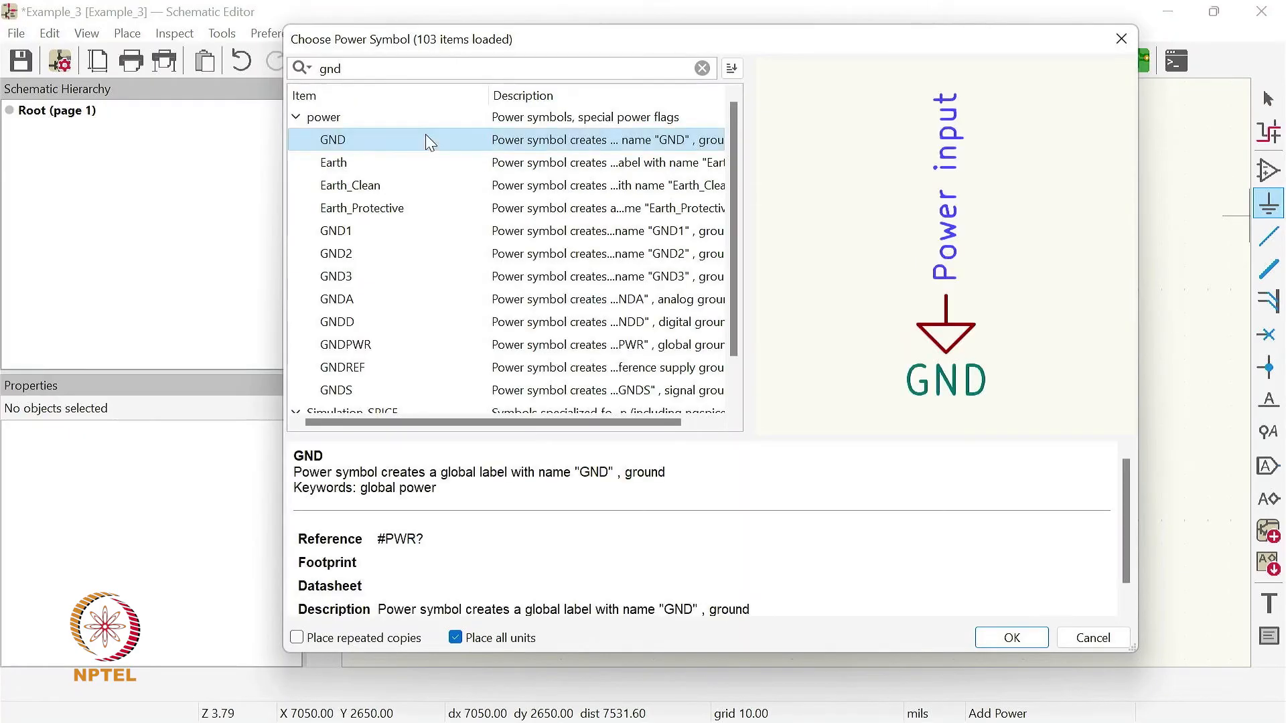
{"action": "left_click", "coordinate": [1018, 640]}
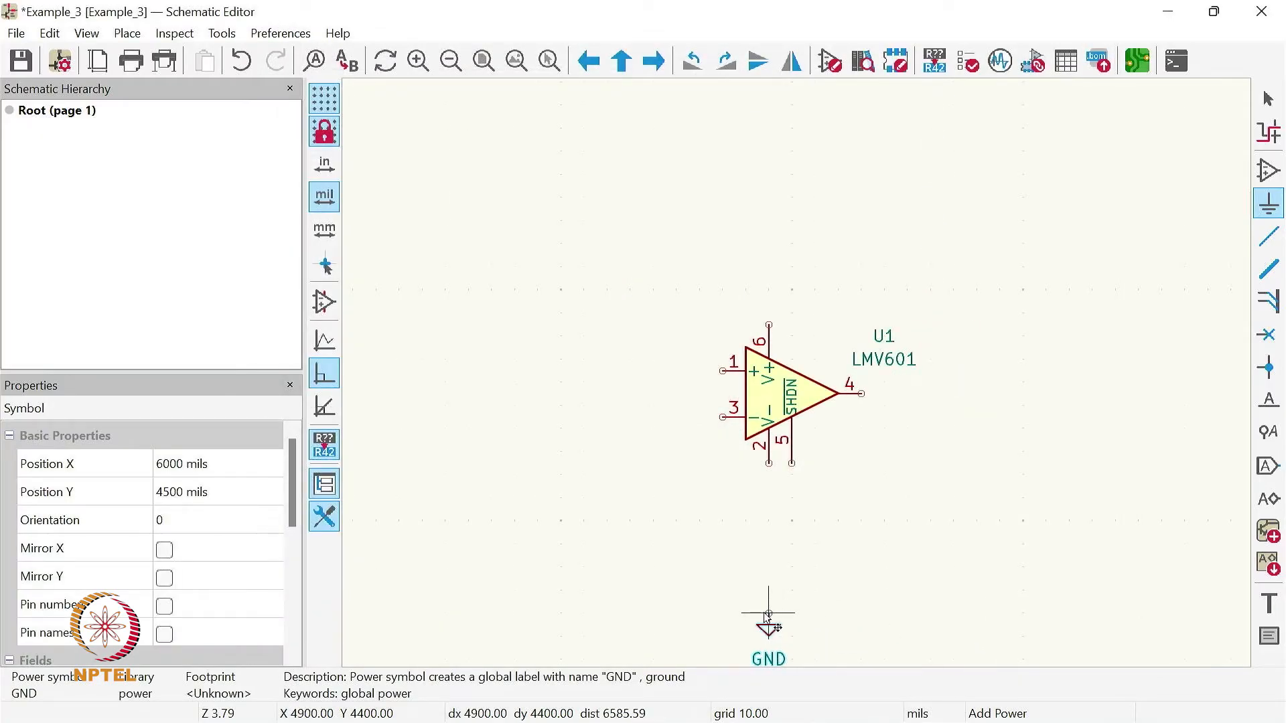
{"action": "left_click", "coordinate": [768, 621]}
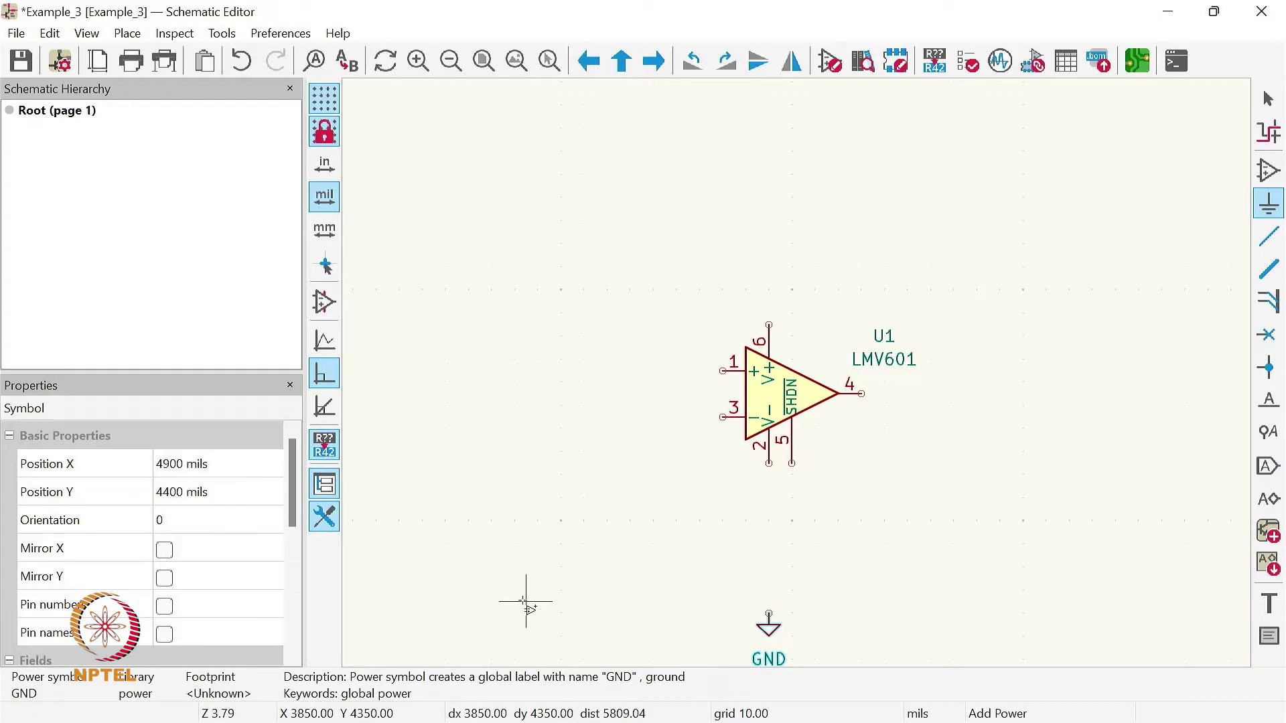
{"action": "key", "text": "Escape"}
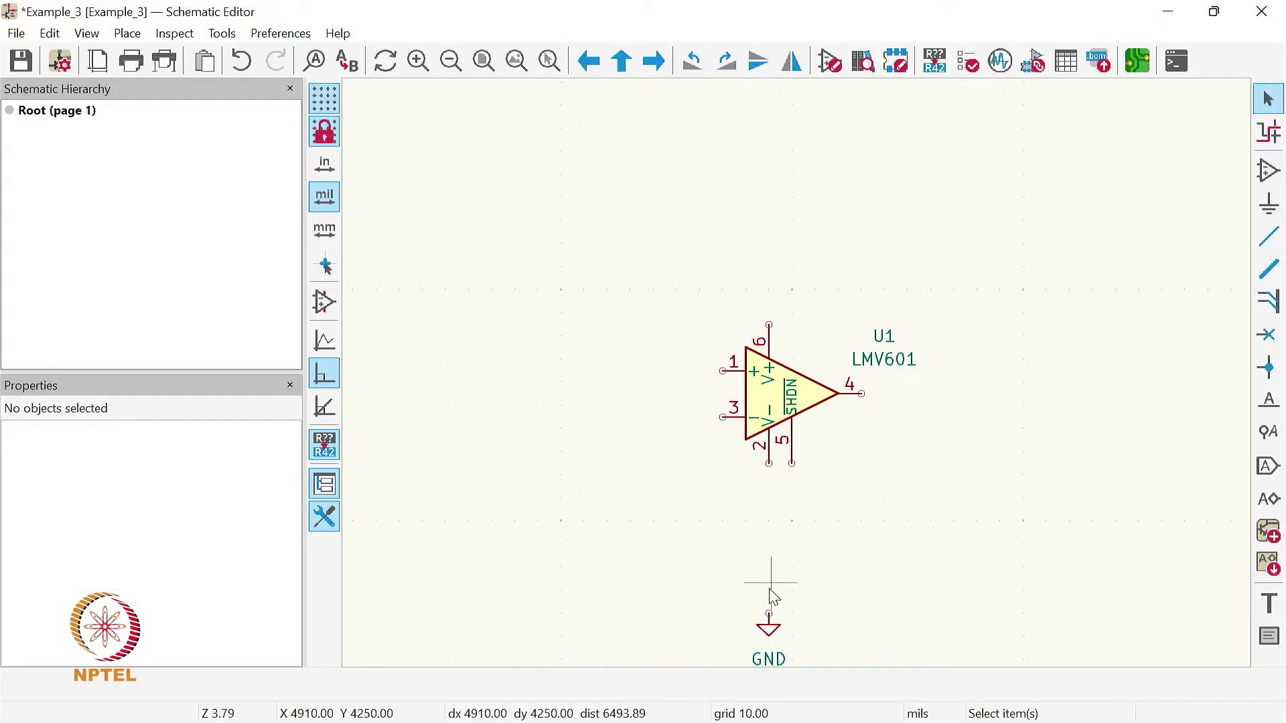
- Place a VCC power symbol above the LMV601, in line with its V+ supply pin 6
{"action": "left_click", "coordinate": [1270, 205]}
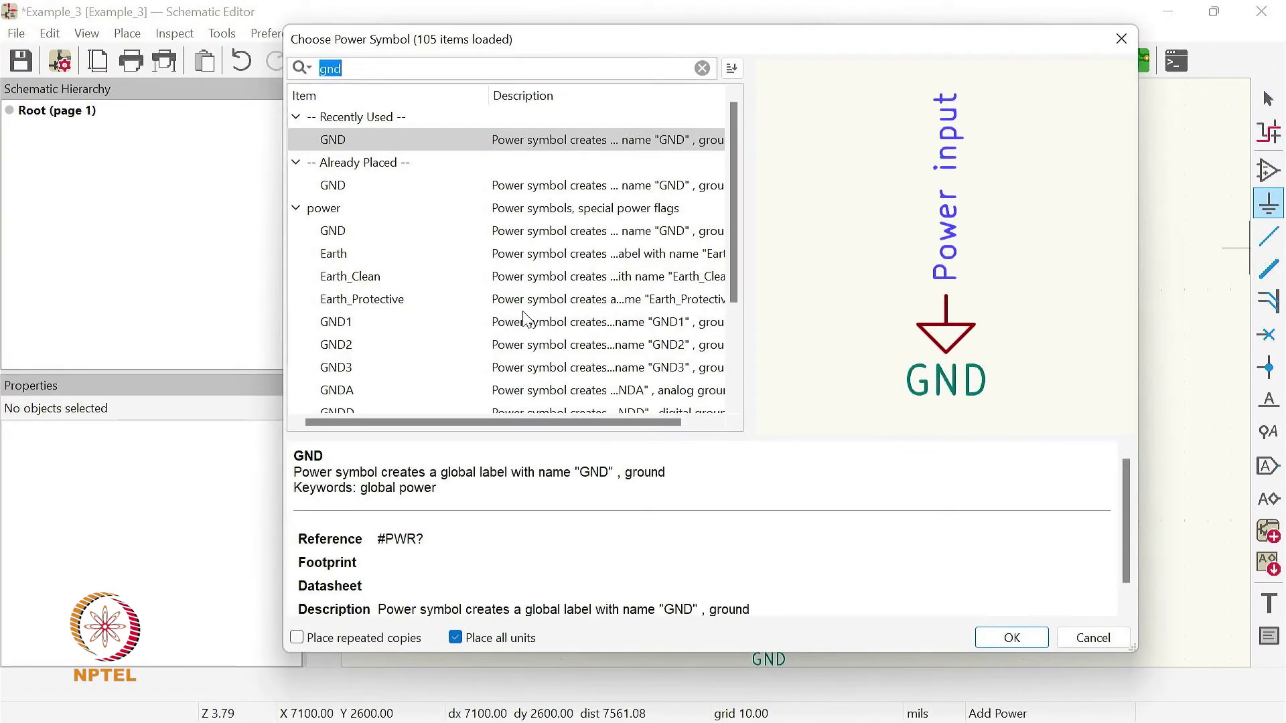
{"action": "type", "text": "vd"}
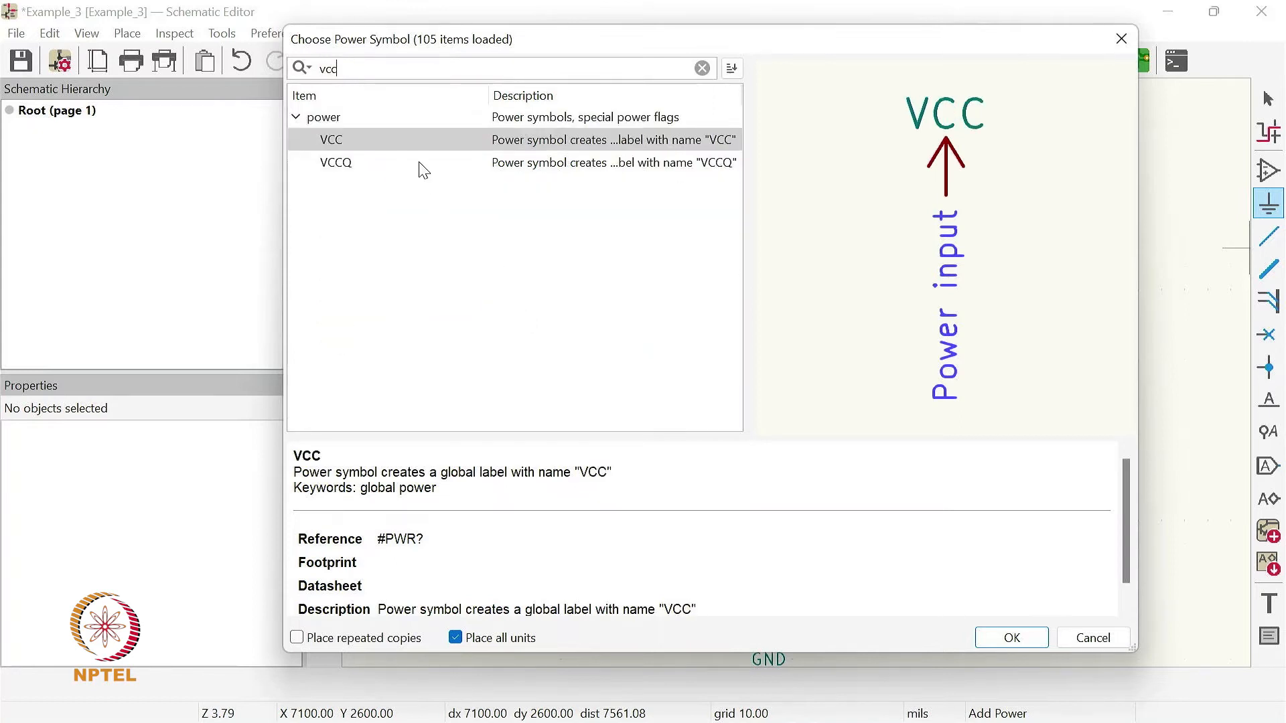
{"action": "left_click", "coordinate": [402, 138]}
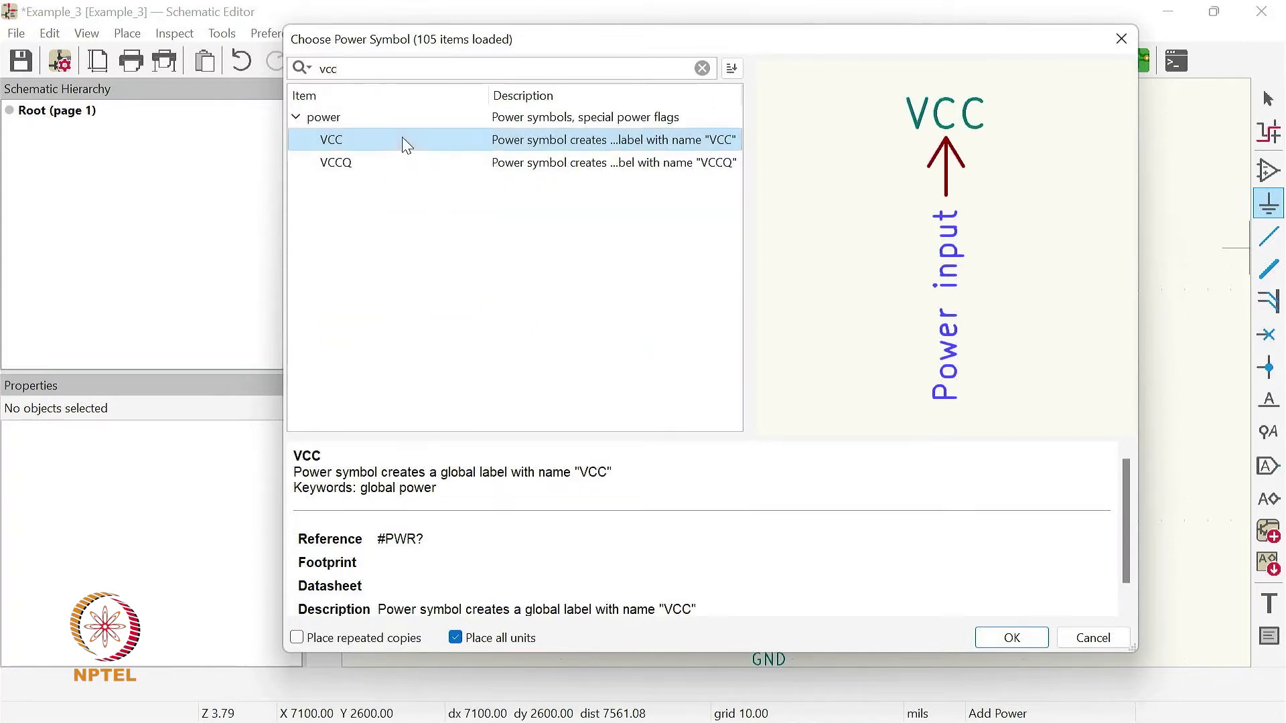
{"action": "left_click", "coordinate": [1010, 638]}
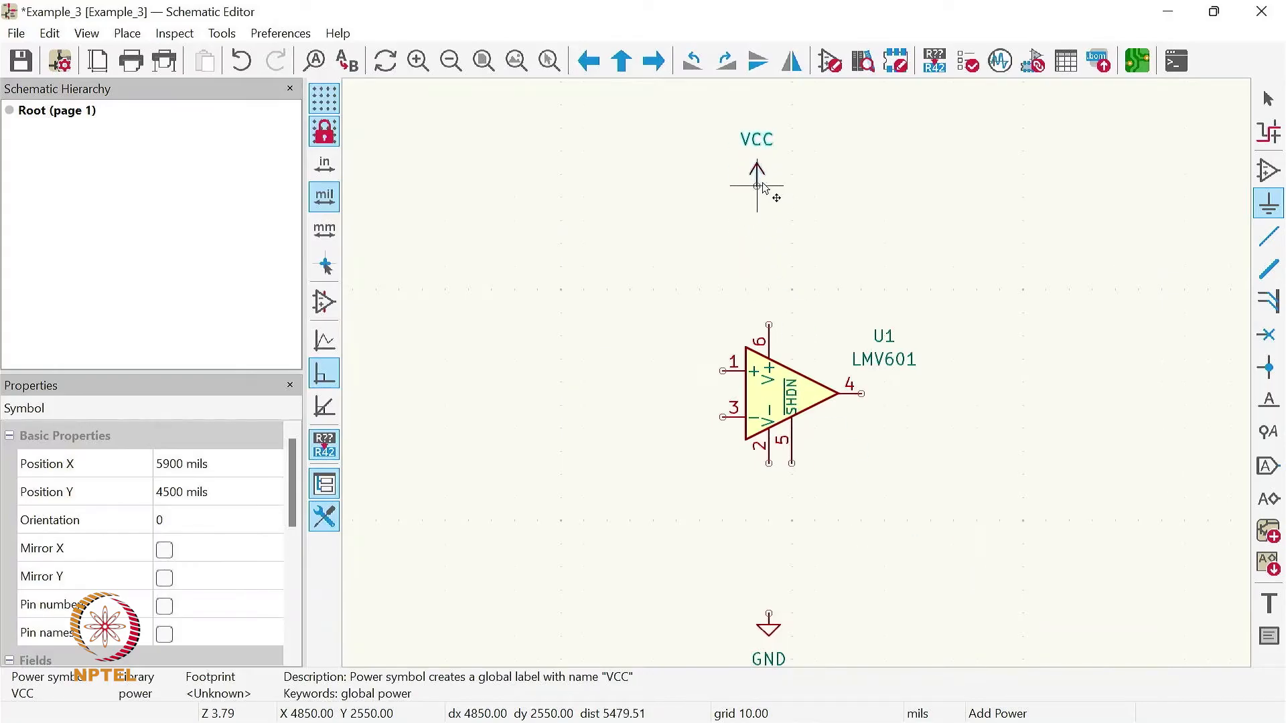
{"action": "left_click", "coordinate": [768, 151]}
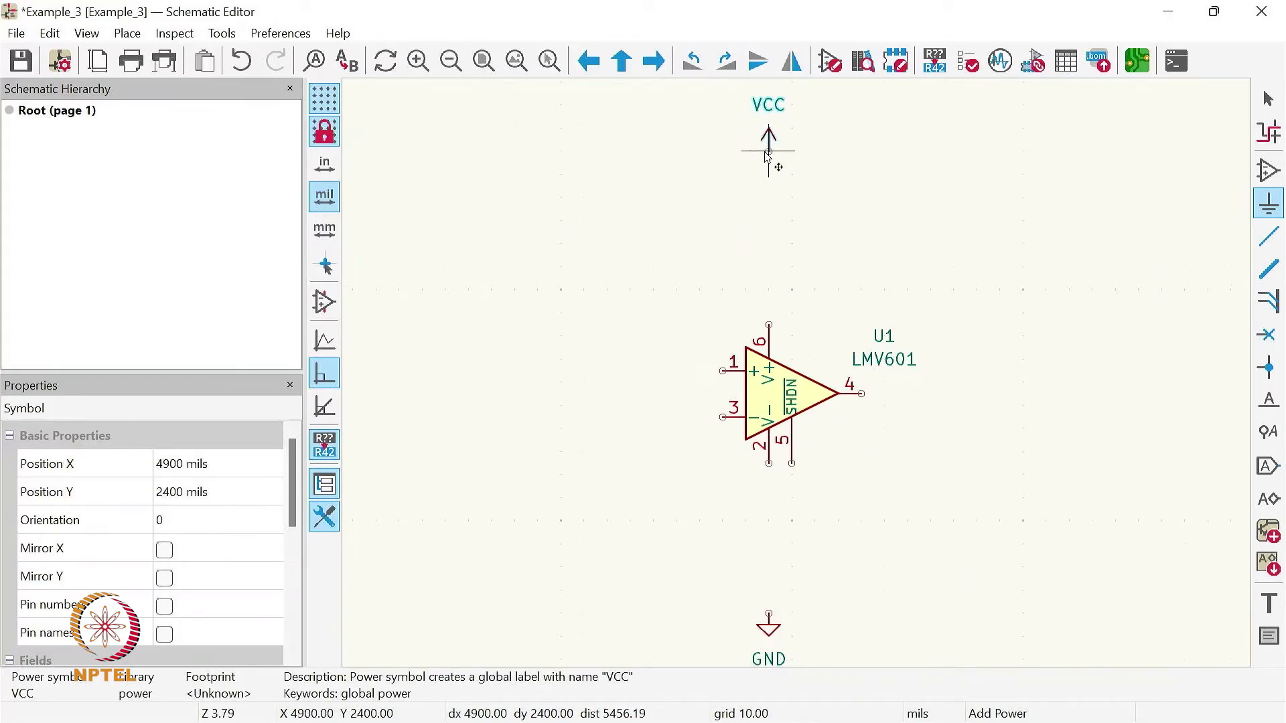
{"action": "key", "text": "Escape"}
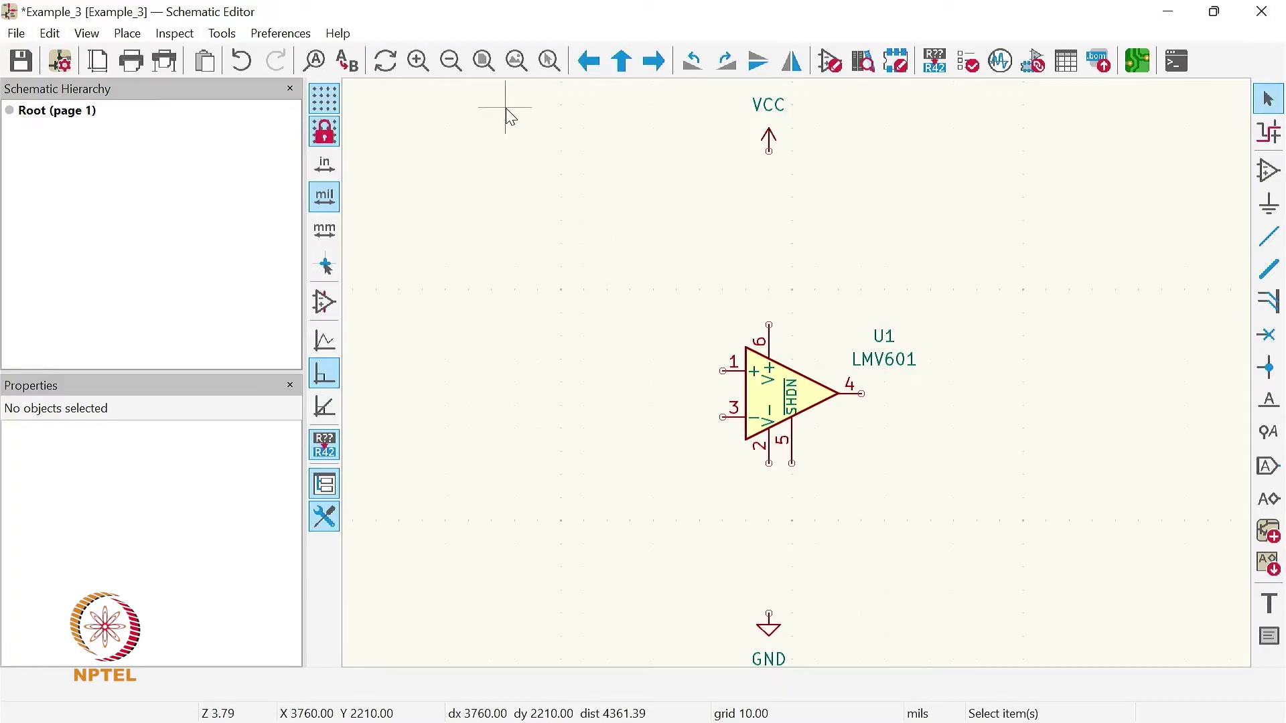
- Wire the LMV601's V+ pin 6 straight up to the VCC symbol
{"action": "left_click", "coordinate": [511, 64]}
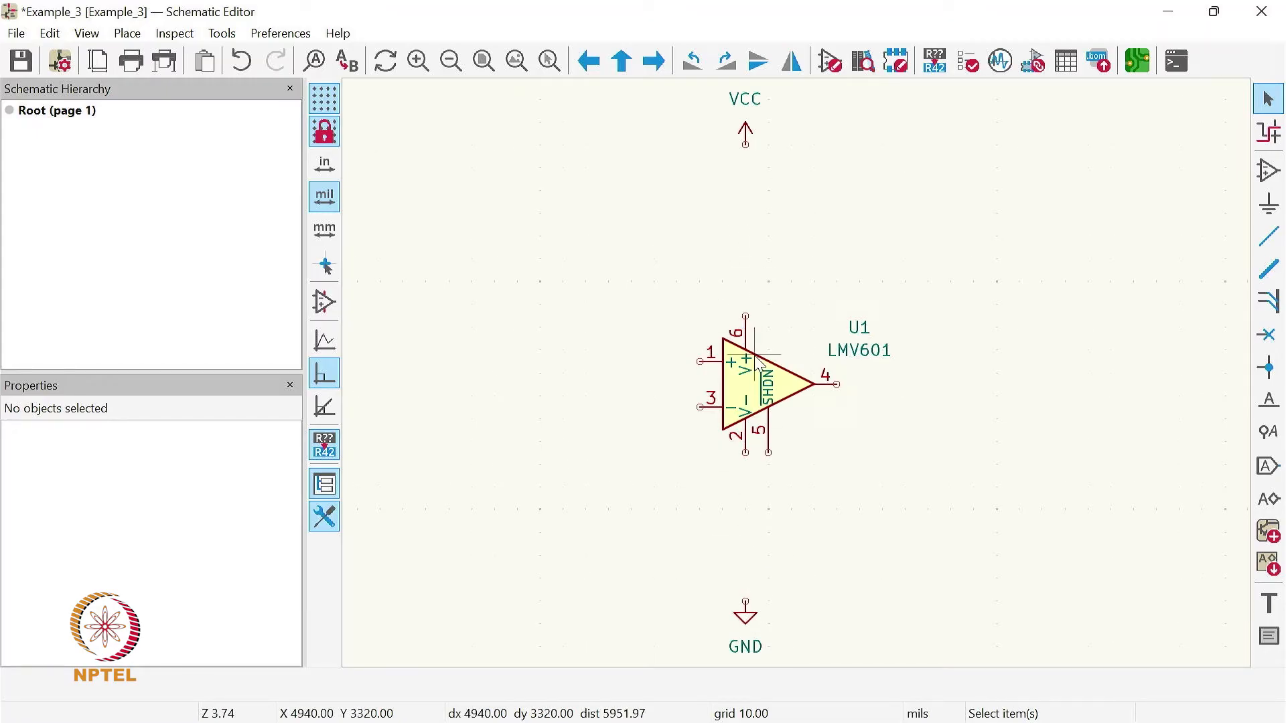
{"action": "left_click", "coordinate": [1269, 238]}
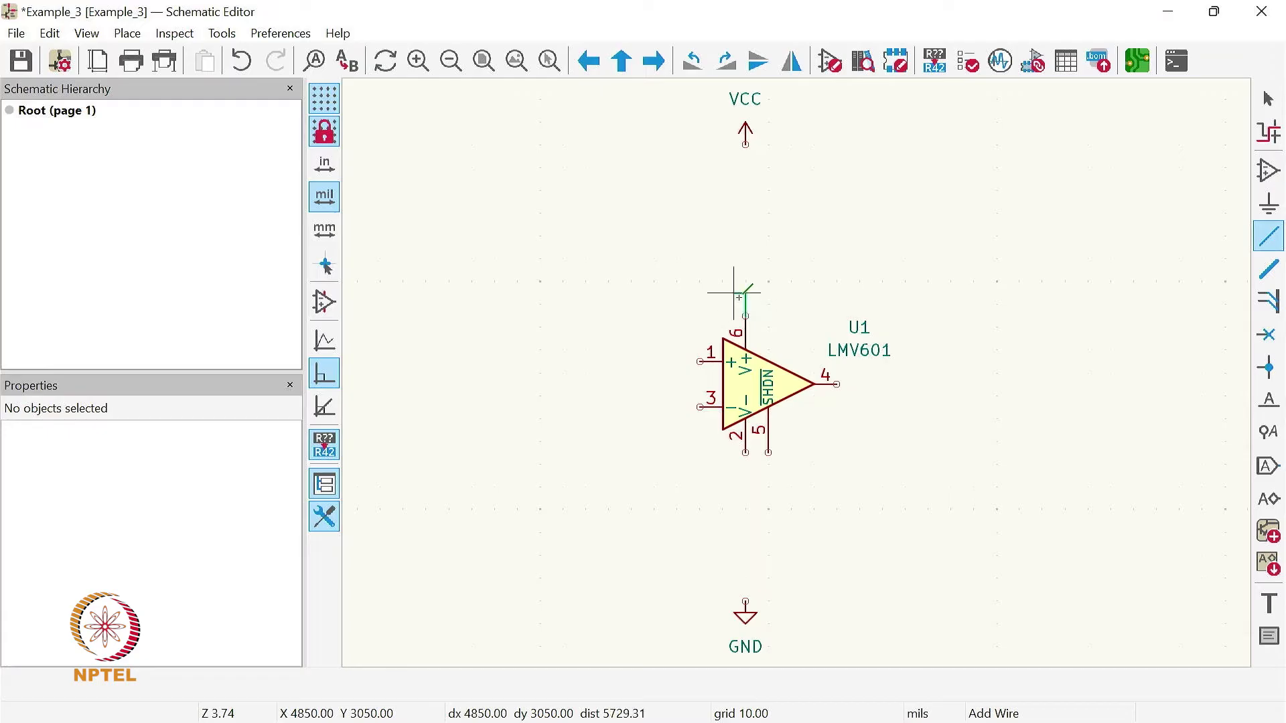
{"action": "left_click", "coordinate": [746, 316]}
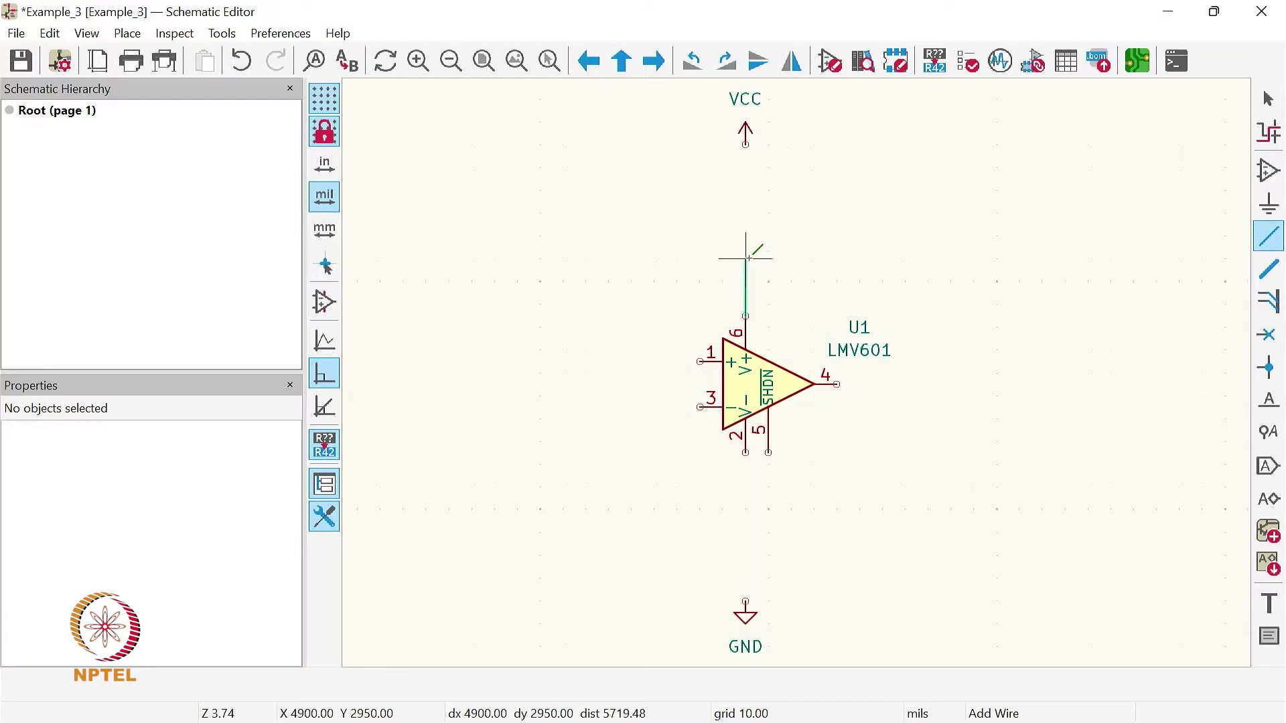
{"action": "left_click", "coordinate": [745, 144]}
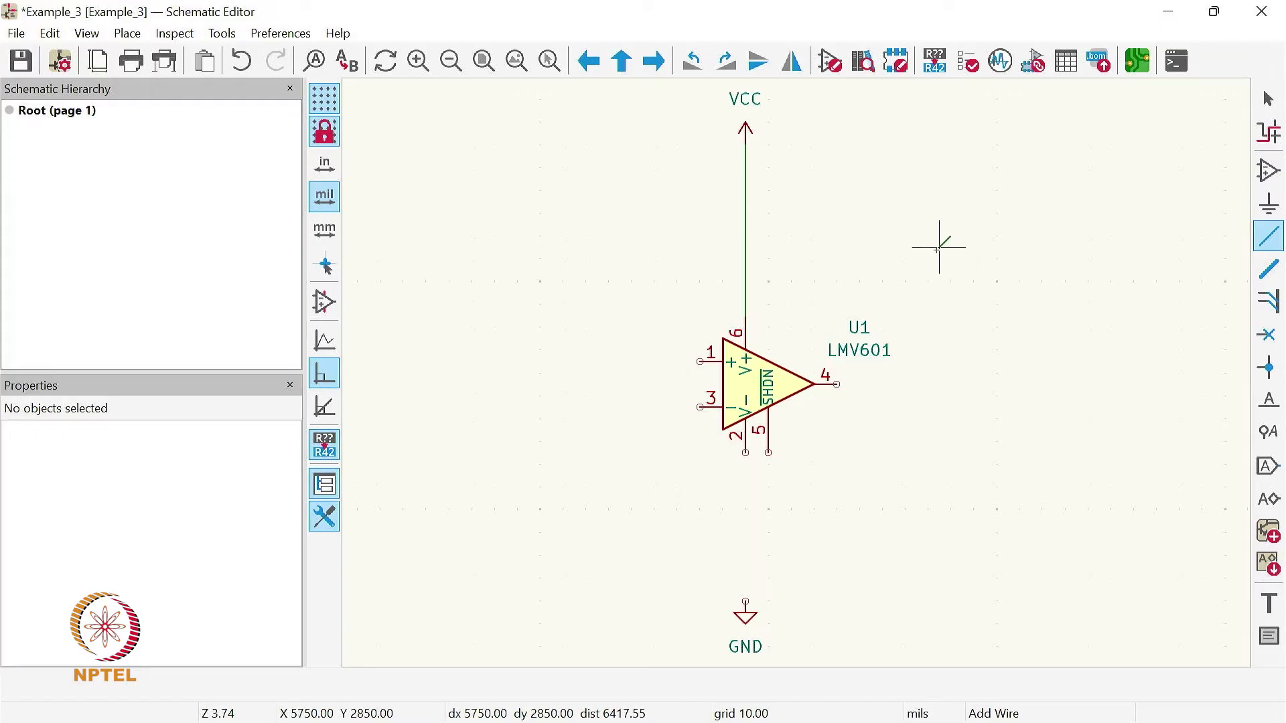
{"action": "key", "text": "Escape"}
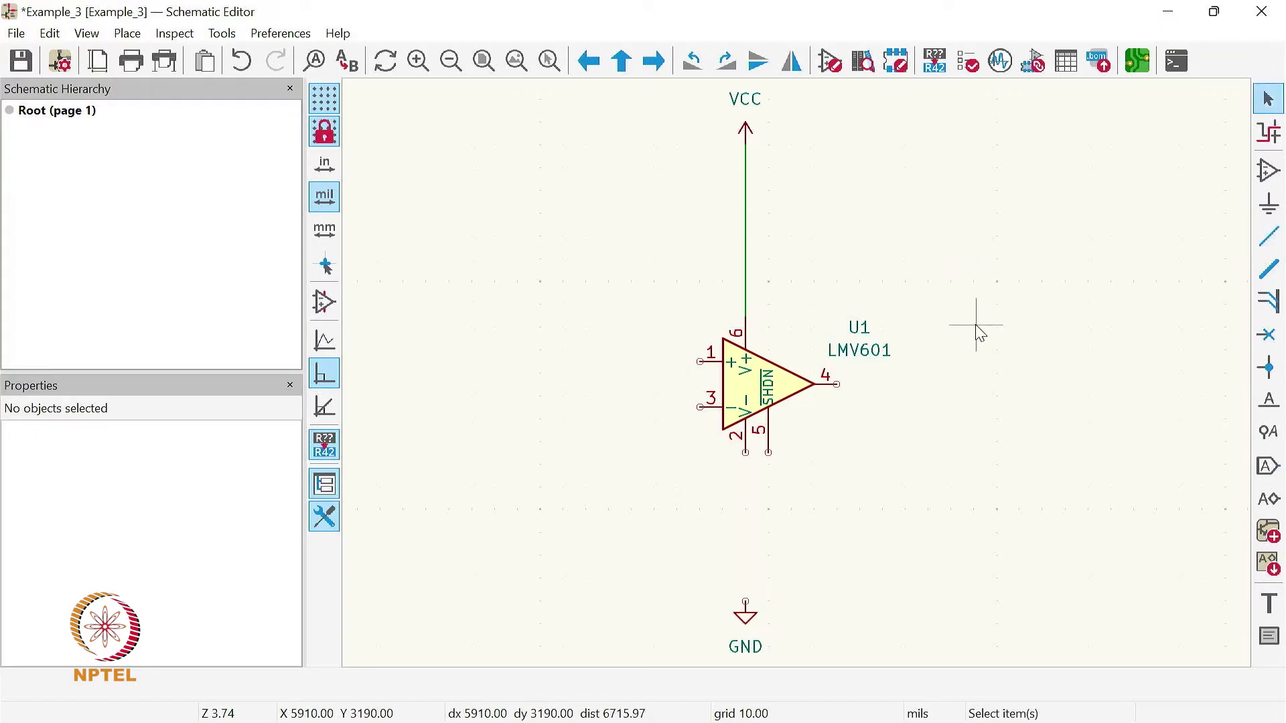
- Wire the GND symbol to the LMV601's V- pin 2 and connect the SHDN pin 5 to that ground wire
{"action": "left_click", "coordinate": [1270, 241]}
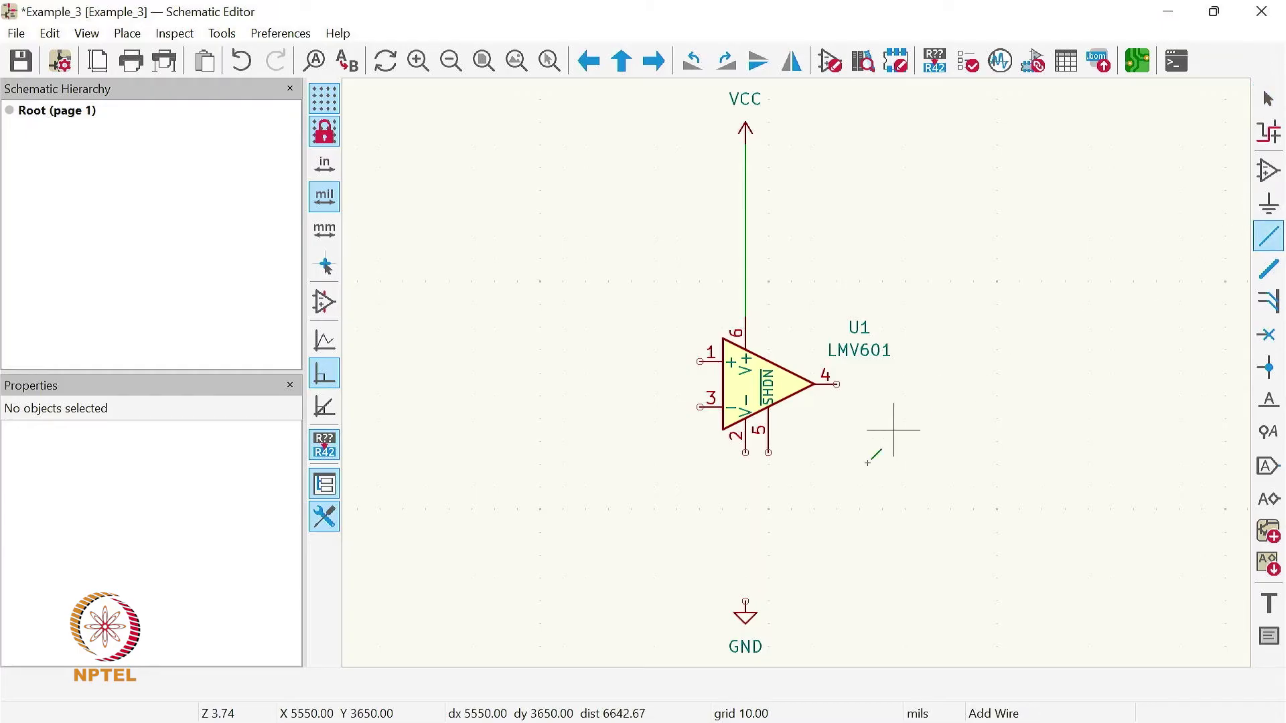
{"action": "left_click", "coordinate": [745, 601]}
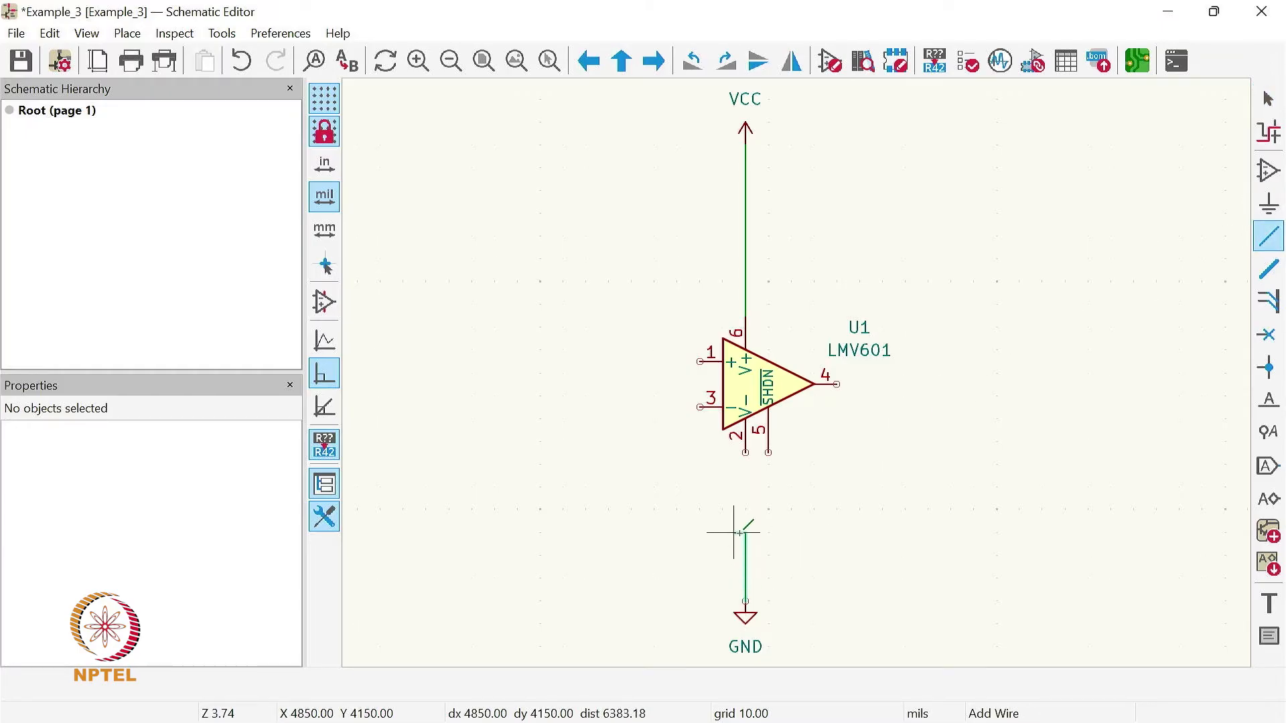
{"action": "left_click", "coordinate": [745, 452]}
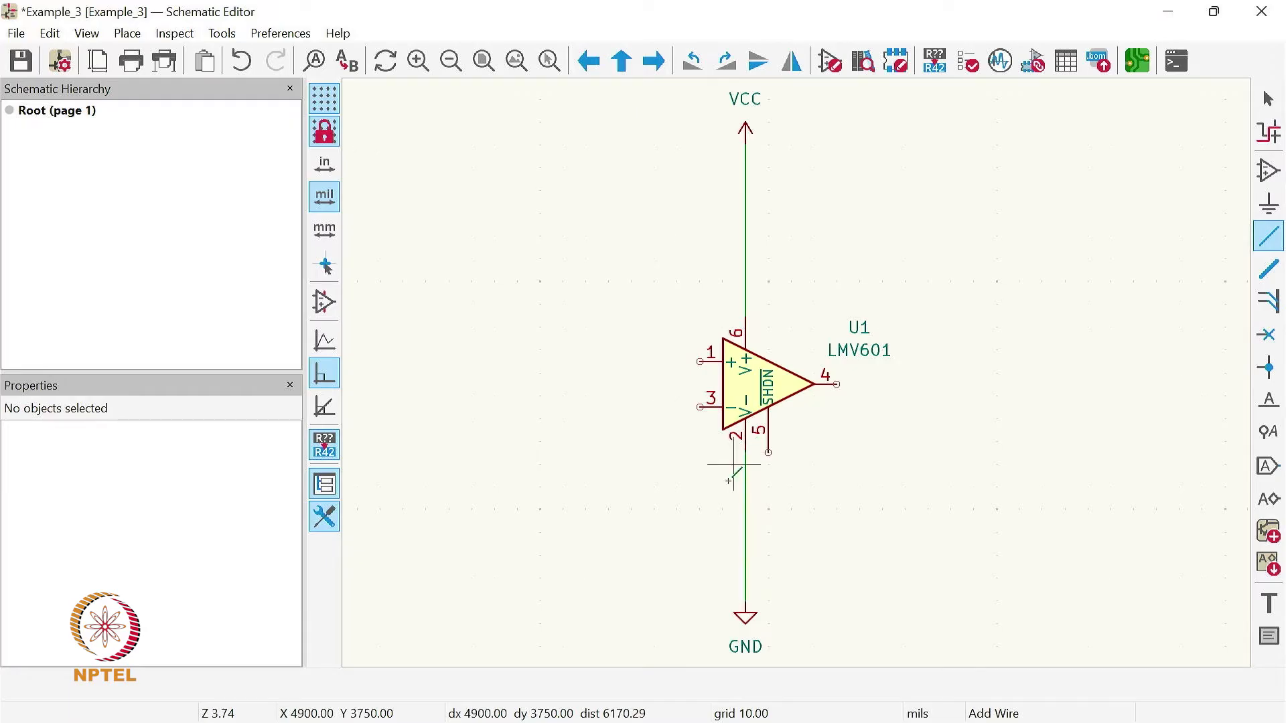
{"action": "left_click", "coordinate": [768, 452]}
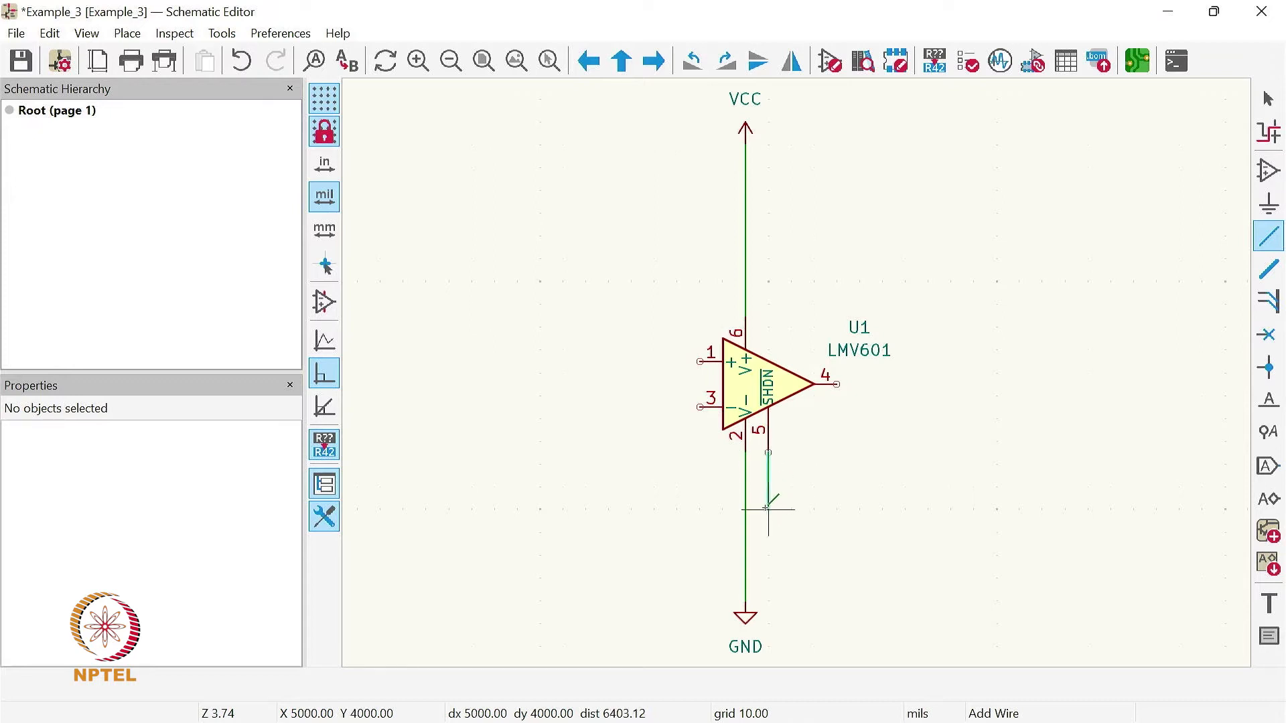
{"action": "left_click", "coordinate": [745, 475]}
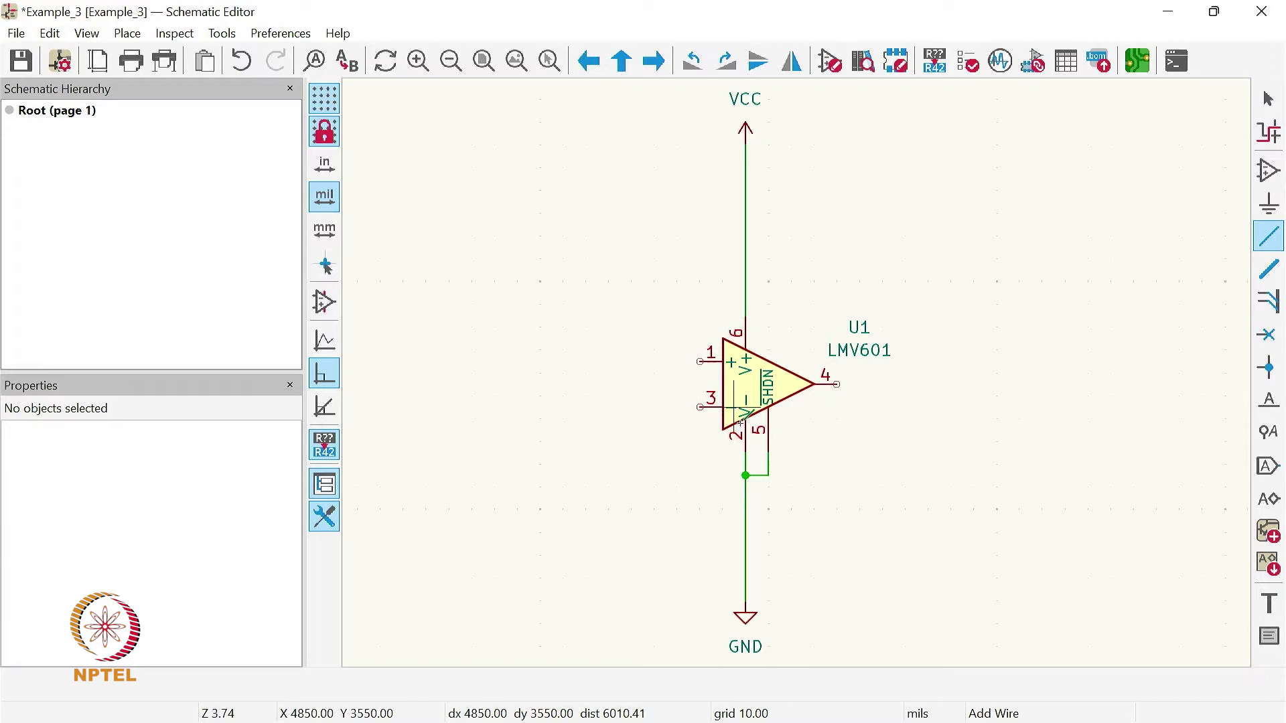
{"action": "left_click", "coordinate": [758, 474]}
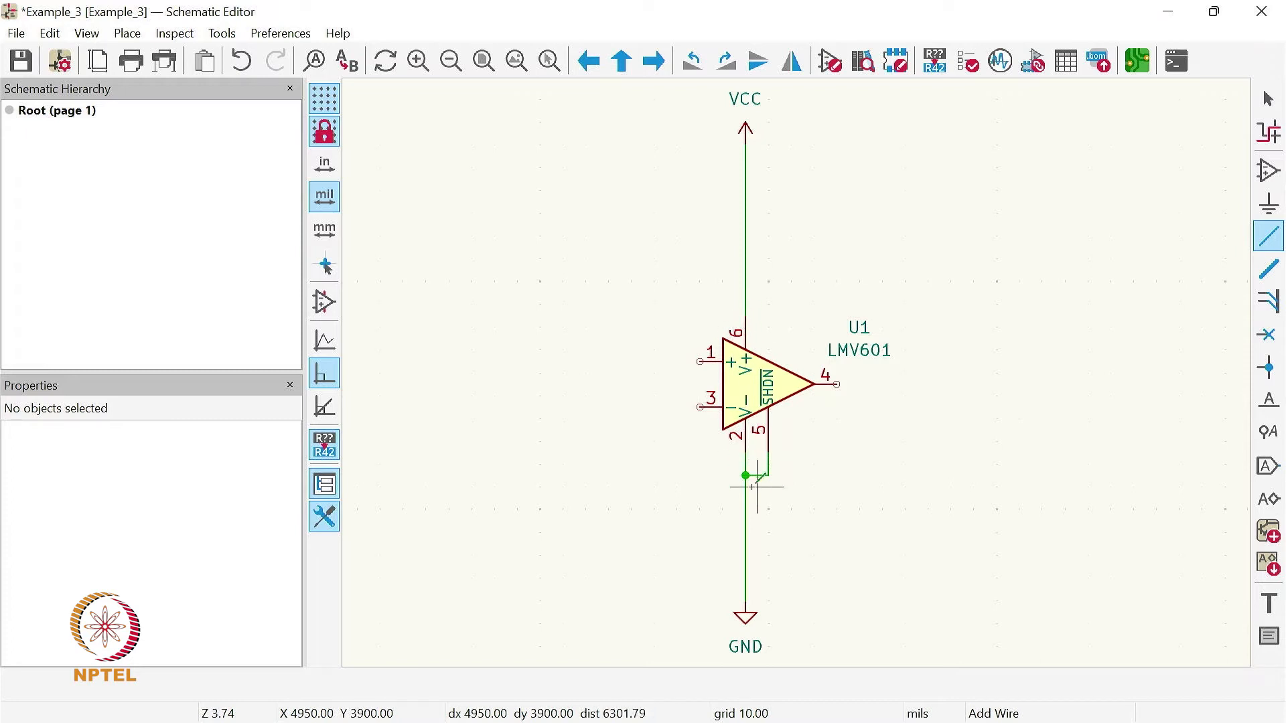
{"action": "left_click", "coordinate": [748, 477]}
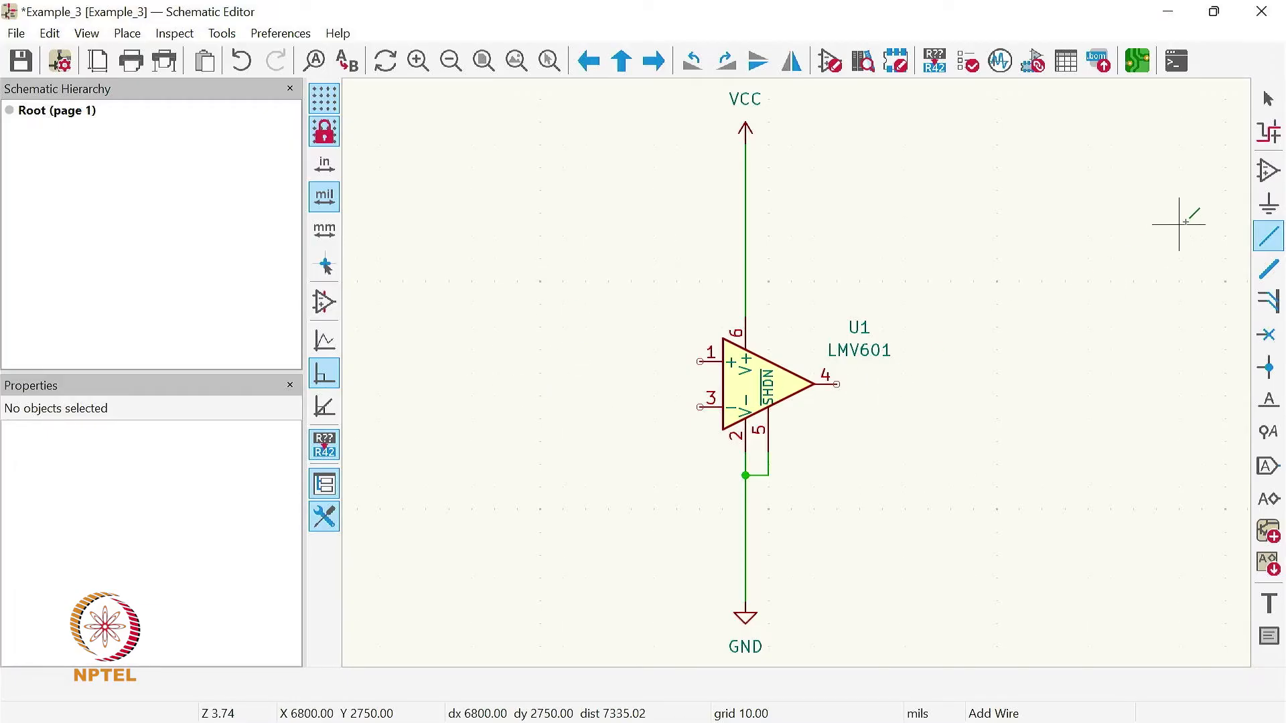
- Search the symbol library for "r" and choose the generic resistor R from the Device library for placement
{"action": "left_click", "coordinate": [1270, 175]}
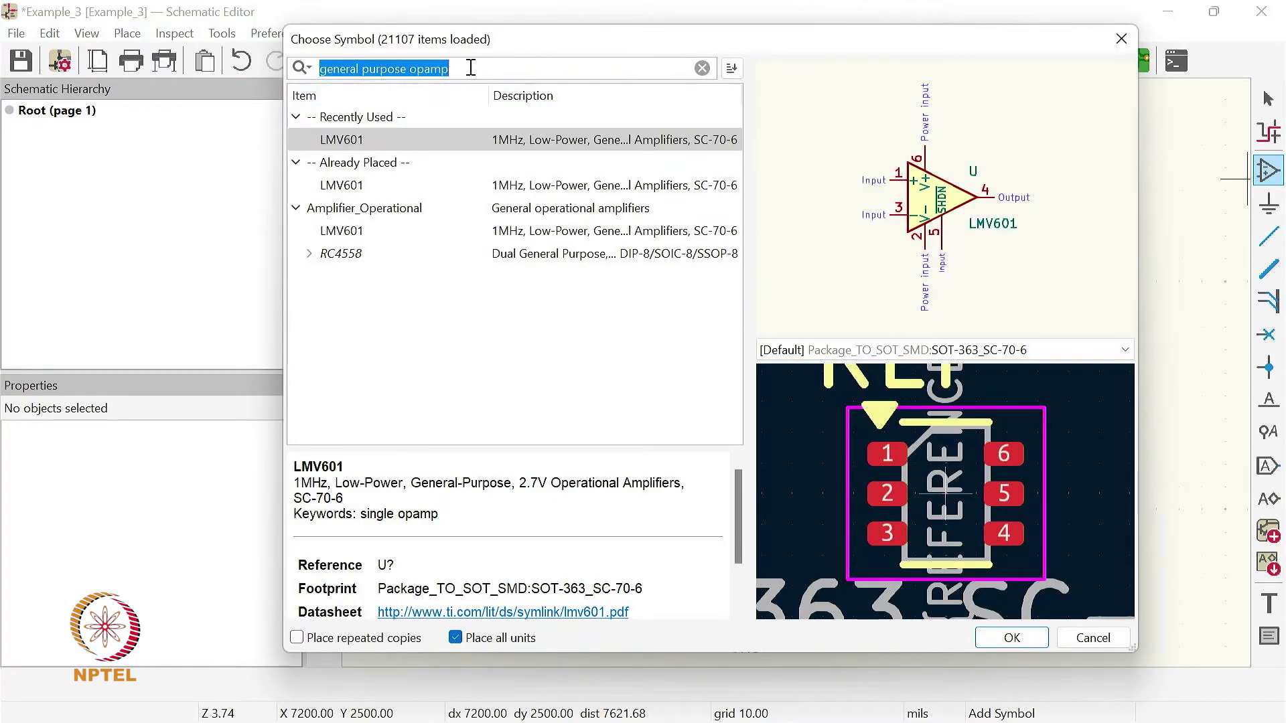
{"action": "type", "text": "r"}
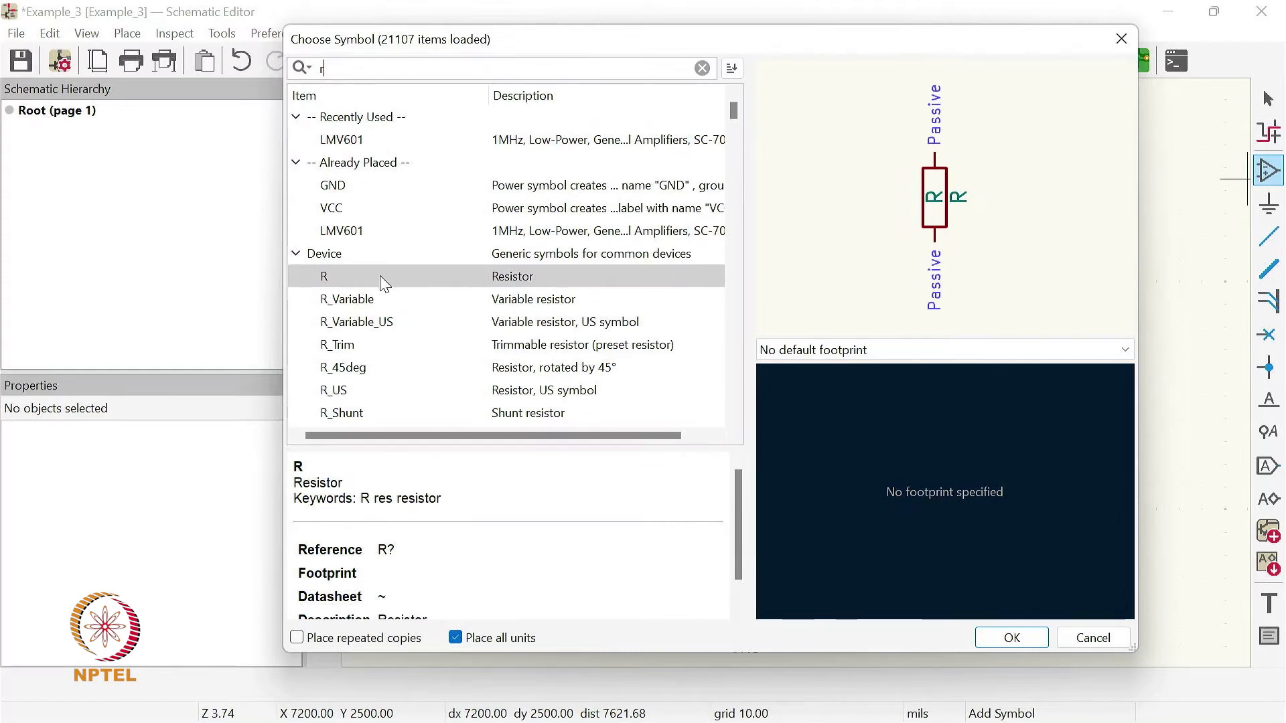
{"action": "left_click", "coordinate": [461, 281]}
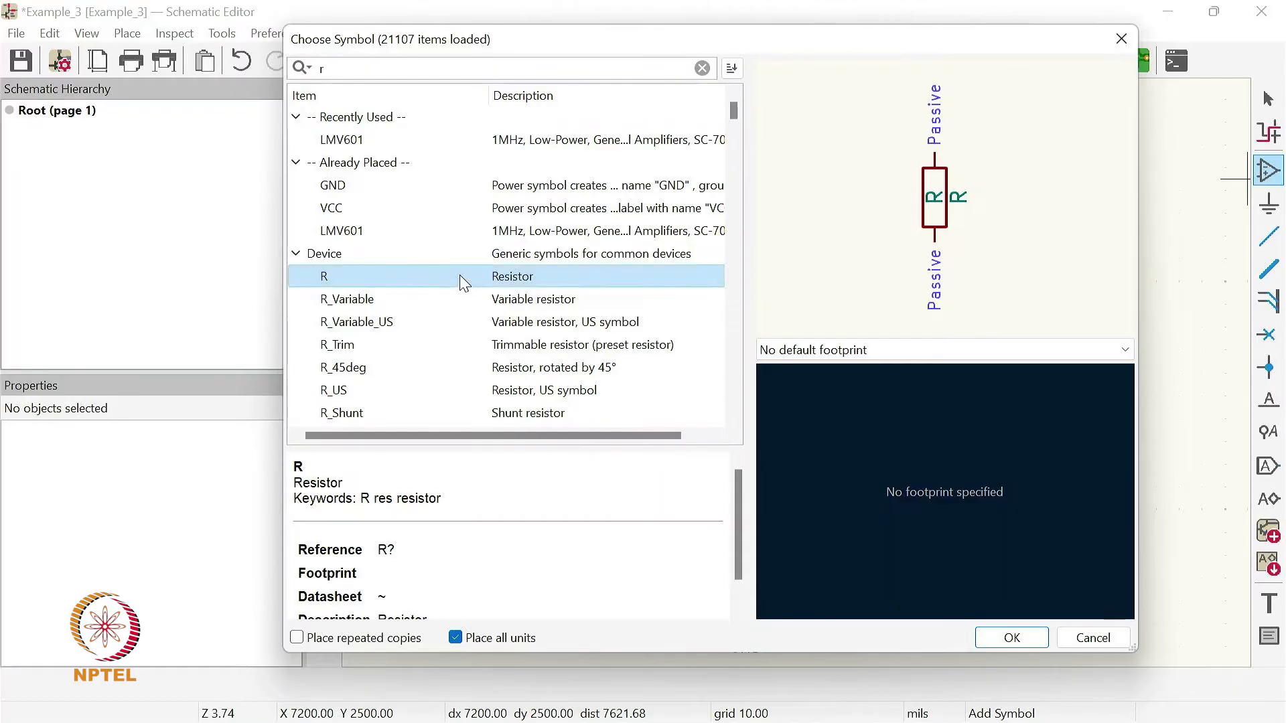
{"action": "scroll", "coordinate": [633, 518], "scroll_direction": "down", "scroll_amount": 1}
{"action": "scroll", "coordinate": [575, 523], "scroll_direction": "up", "scroll_amount": 1}
{"action": "left_click", "coordinate": [1013, 636]}
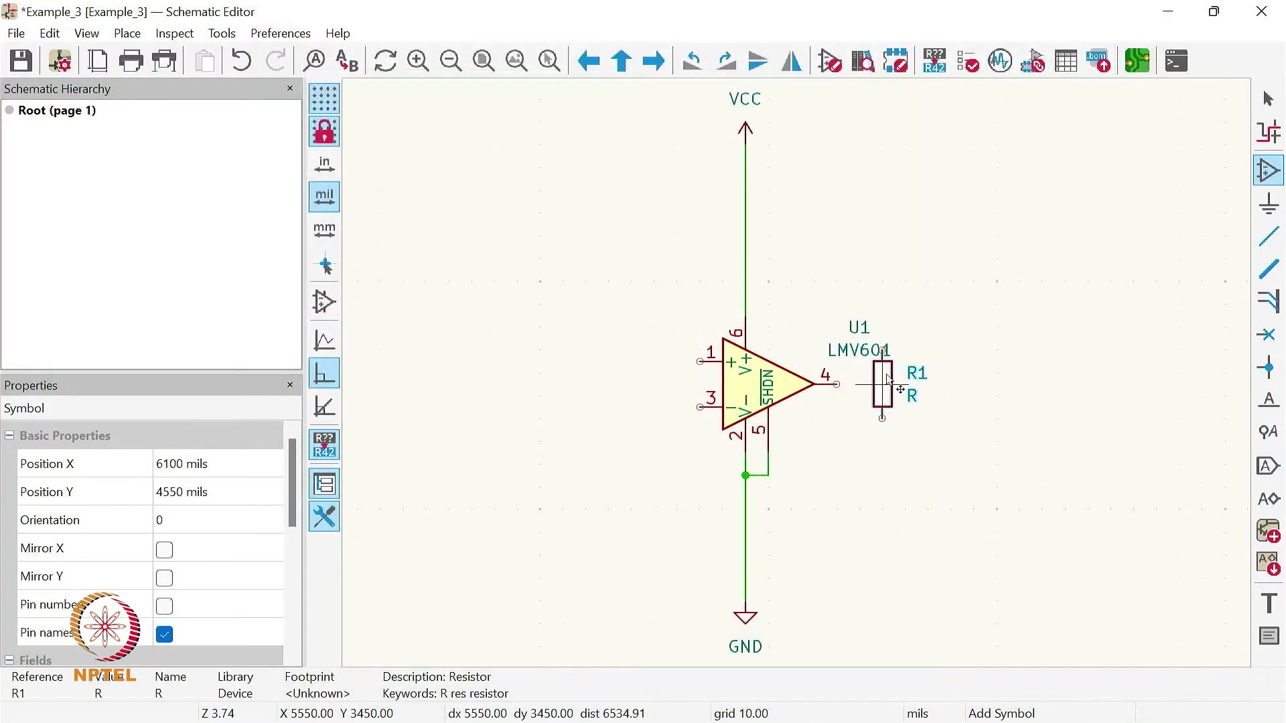
- Rotate the resistor to horizontal and place it above the VCC symbol at X 4900, Y 1550 mils
{"action": "scroll", "coordinate": [813, 375], "scroll_direction": "down", "scroll_amount": 2}
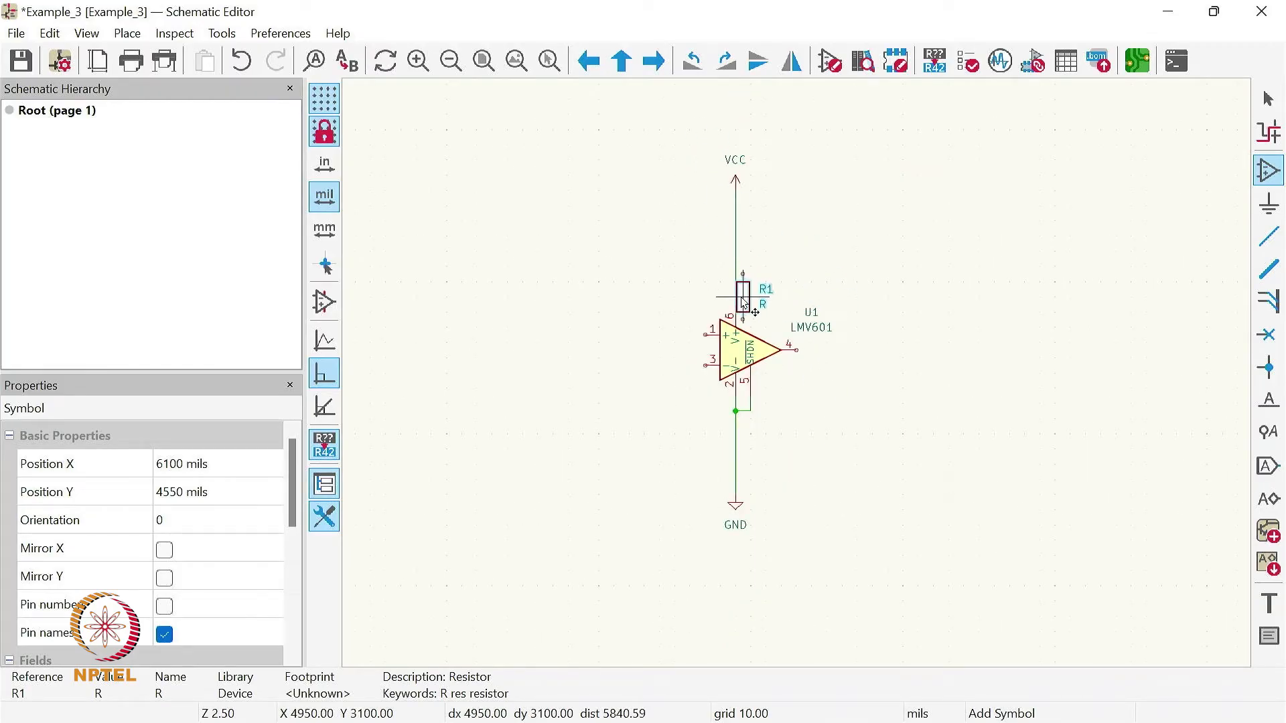
{"action": "scroll", "coordinate": [799, 378], "scroll_direction": "down", "scroll_amount": 2}
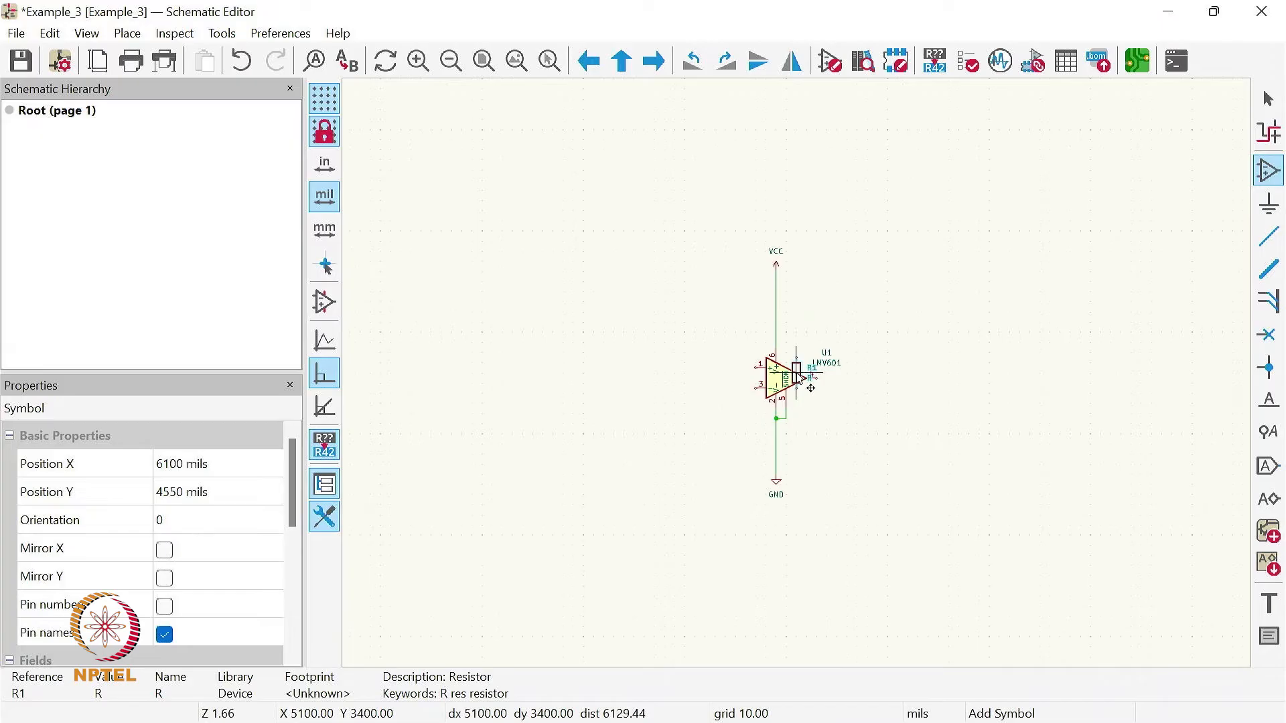
{"action": "scroll", "coordinate": [774, 207], "scroll_direction": "up", "scroll_amount": 2}
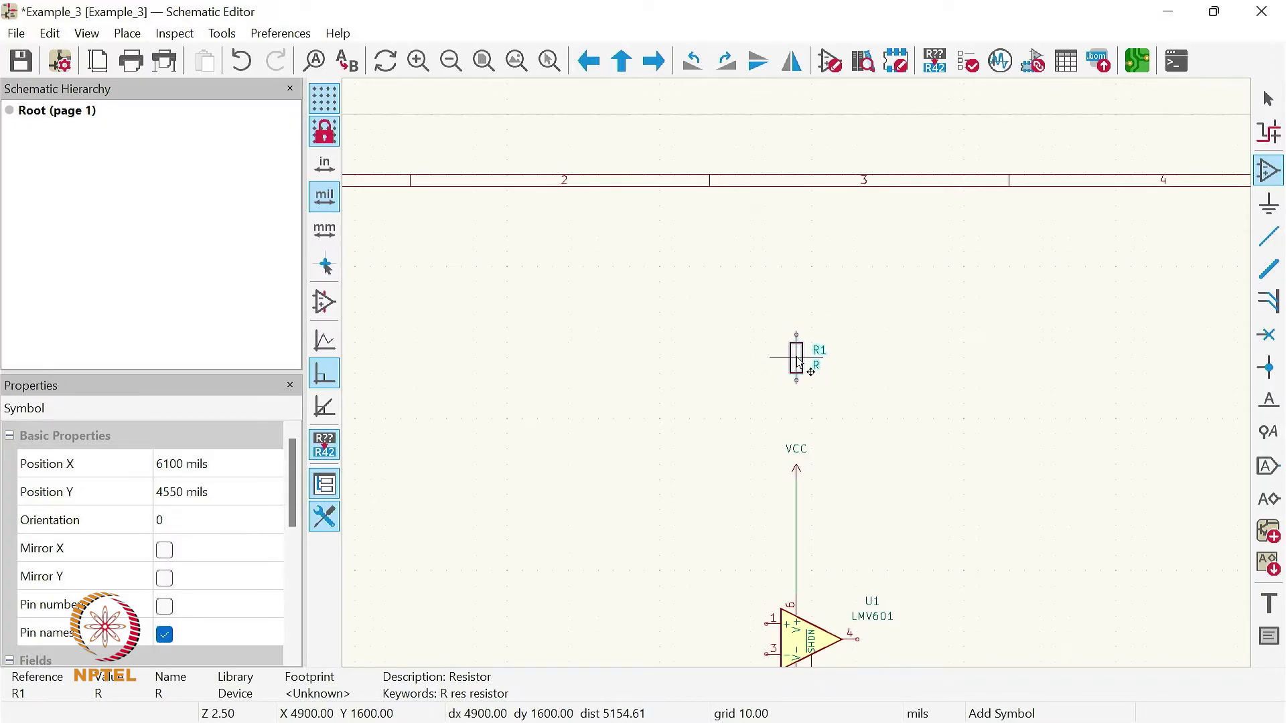
{"action": "key", "text": "r"}
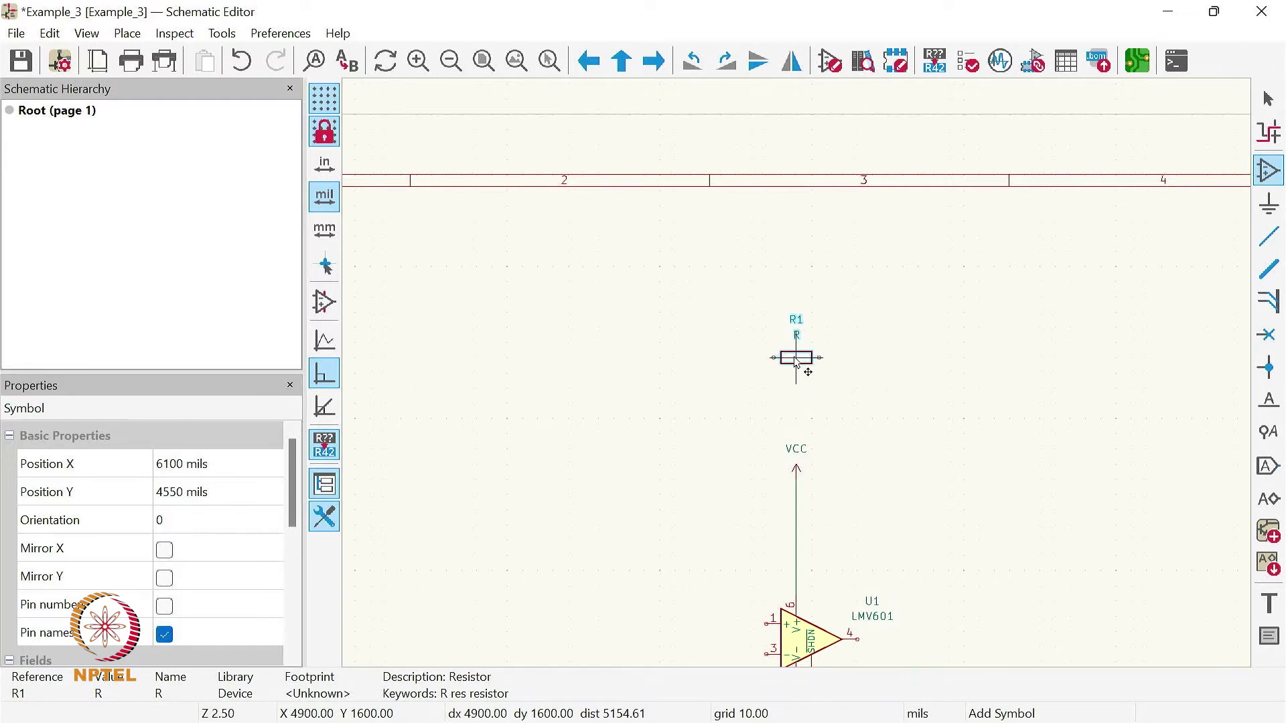
{"action": "left_click", "coordinate": [797, 350]}
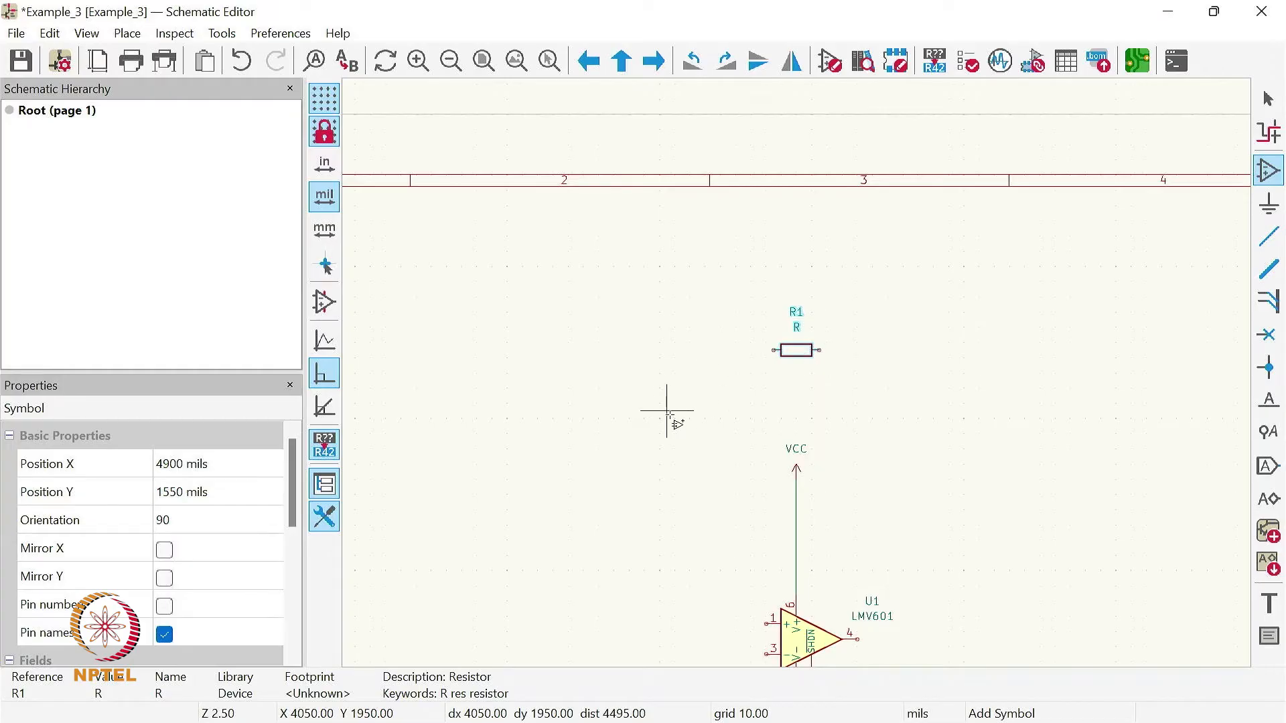
{"action": "scroll", "coordinate": [804, 367], "scroll_direction": "down", "scroll_amount": 1}
{"action": "scroll", "coordinate": [718, 394], "scroll_direction": "down", "scroll_amount": 1}
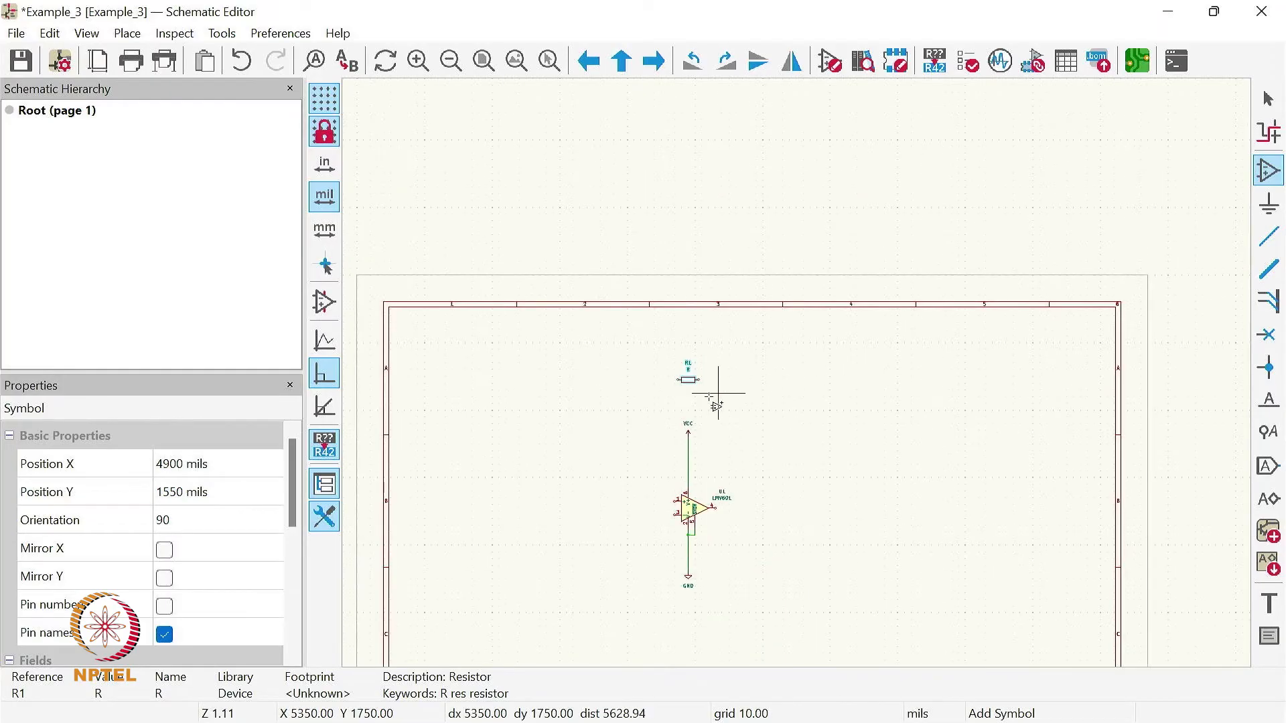
- Place another horizontal resistor R at X 2750, Y 1550 mils, level with the resistor above VCC
{"action": "scroll", "coordinate": [523, 442], "scroll_direction": "up", "scroll_amount": 1}
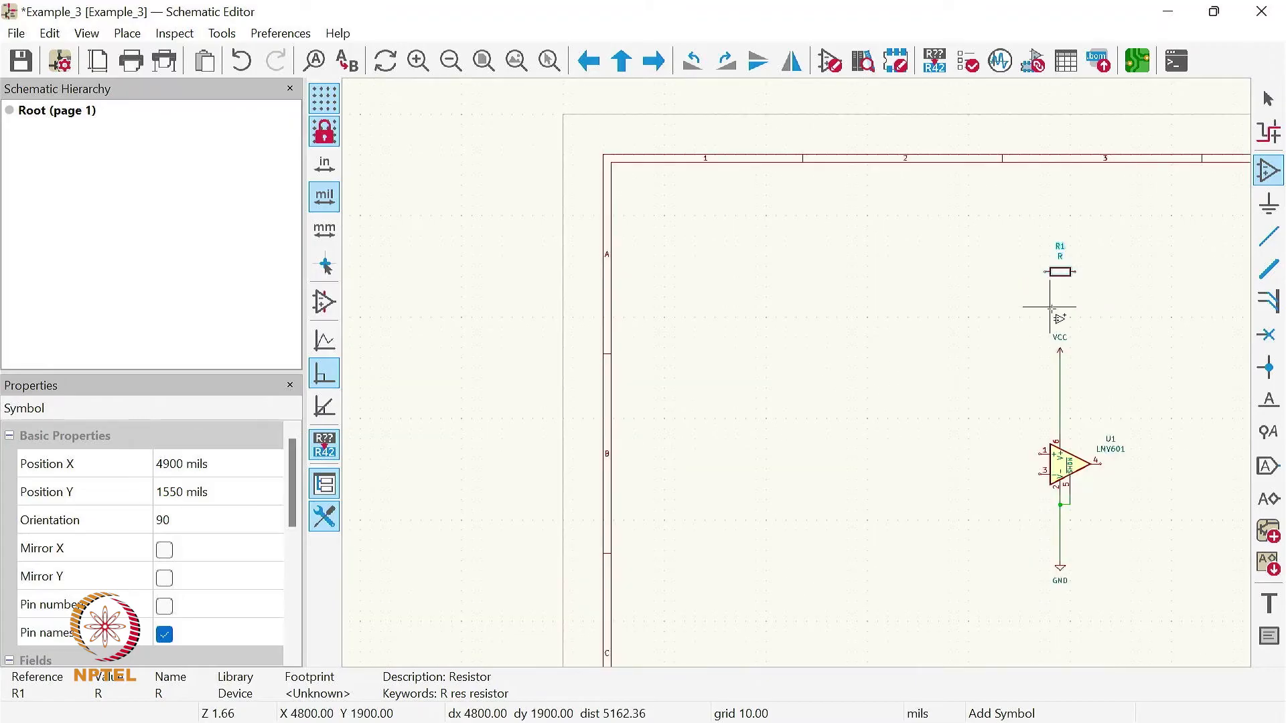
{"action": "left_click", "coordinate": [862, 280]}
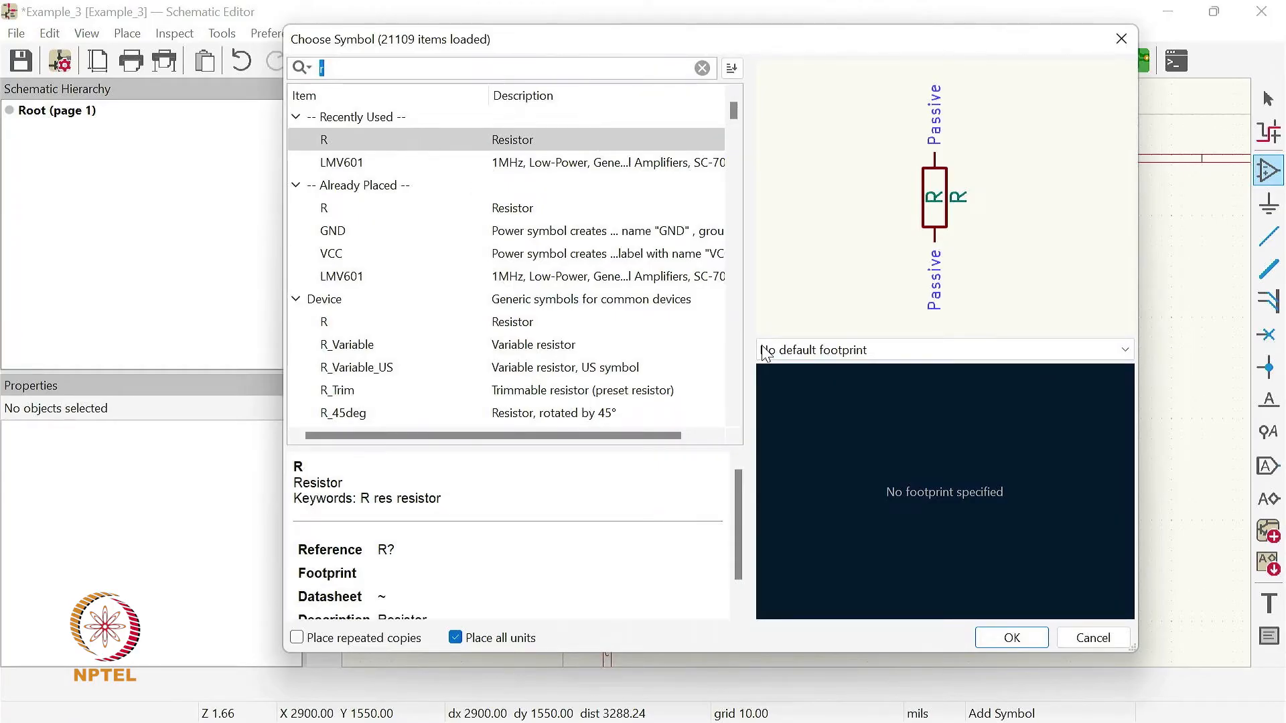
{"action": "left_click", "coordinate": [1013, 640]}
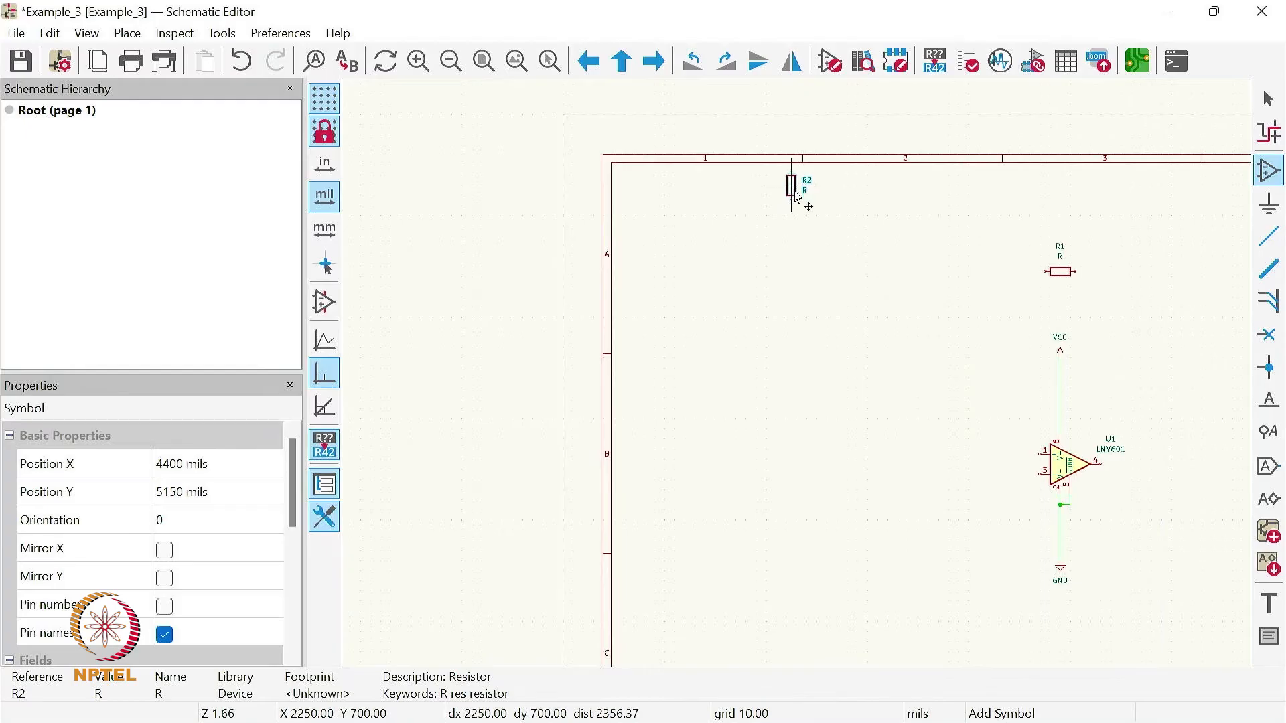
{"action": "key", "text": "r"}
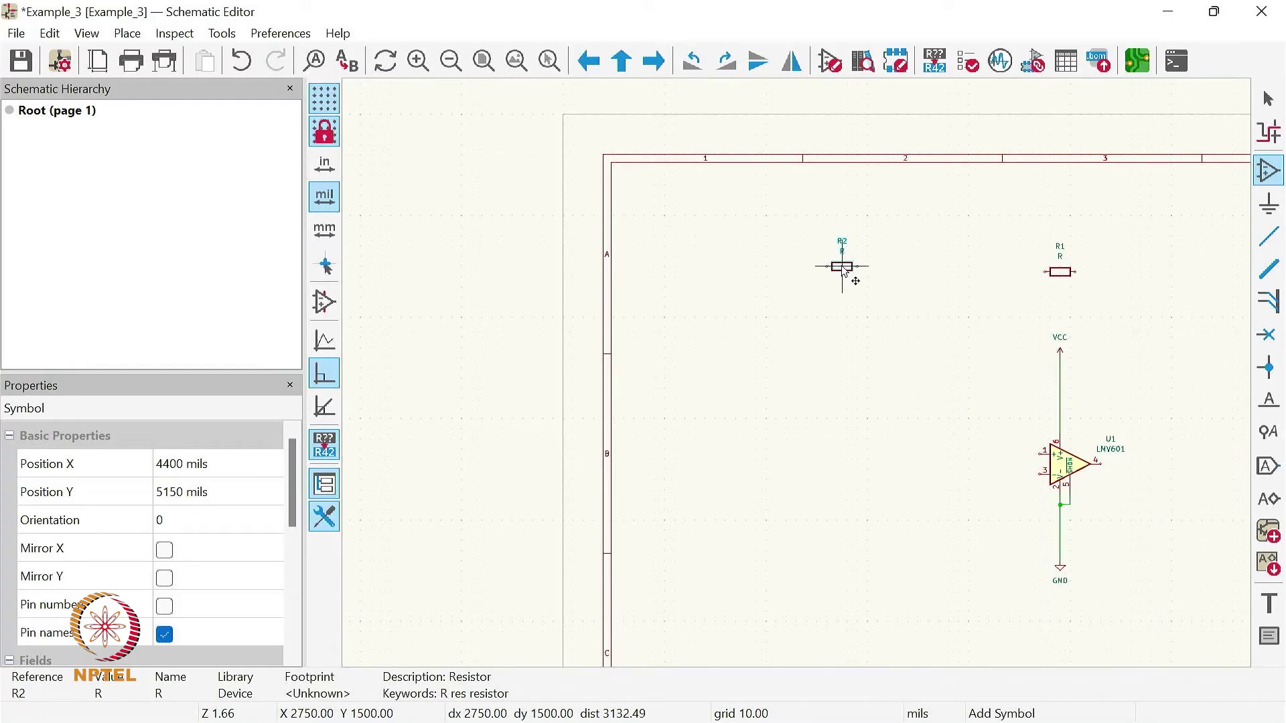
{"action": "left_click", "coordinate": [842, 272]}
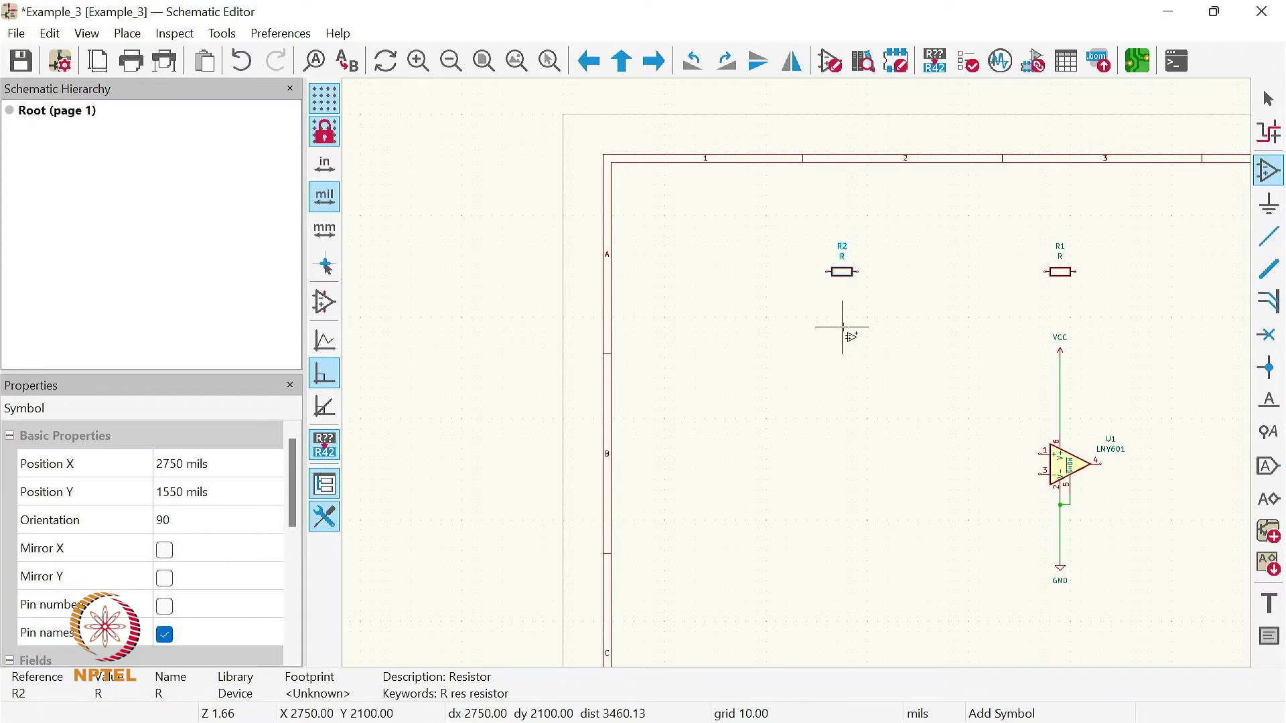
- Add a third horizontal resistor R below the second one at X 2750, Y 2100 mils
{"action": "left_click", "coordinate": [844, 328]}
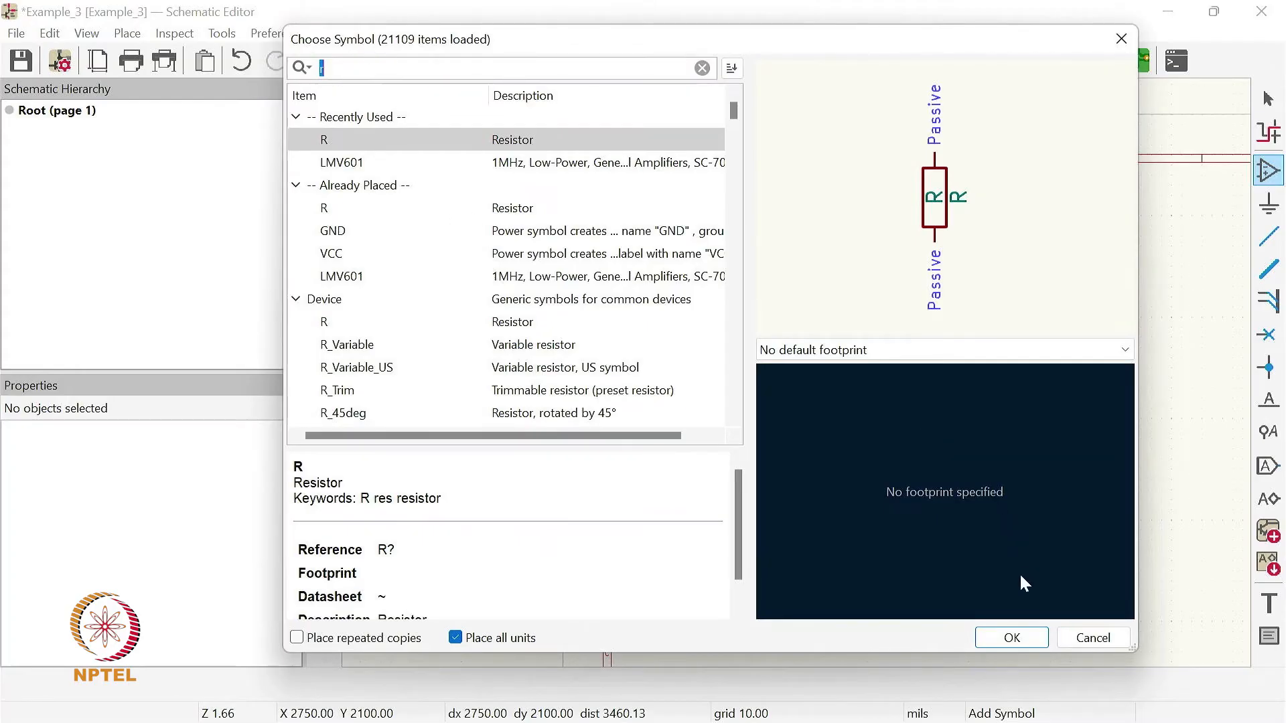
{"action": "left_click", "coordinate": [1010, 638]}
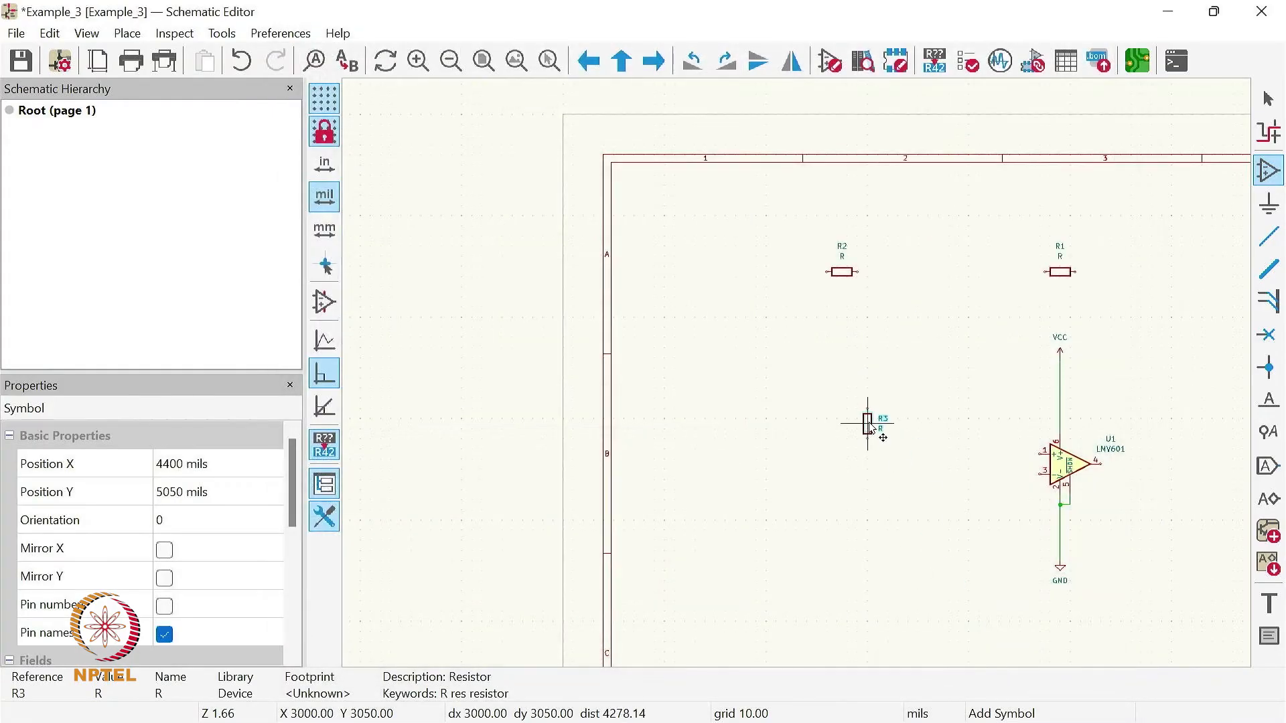
{"action": "key", "text": "r"}
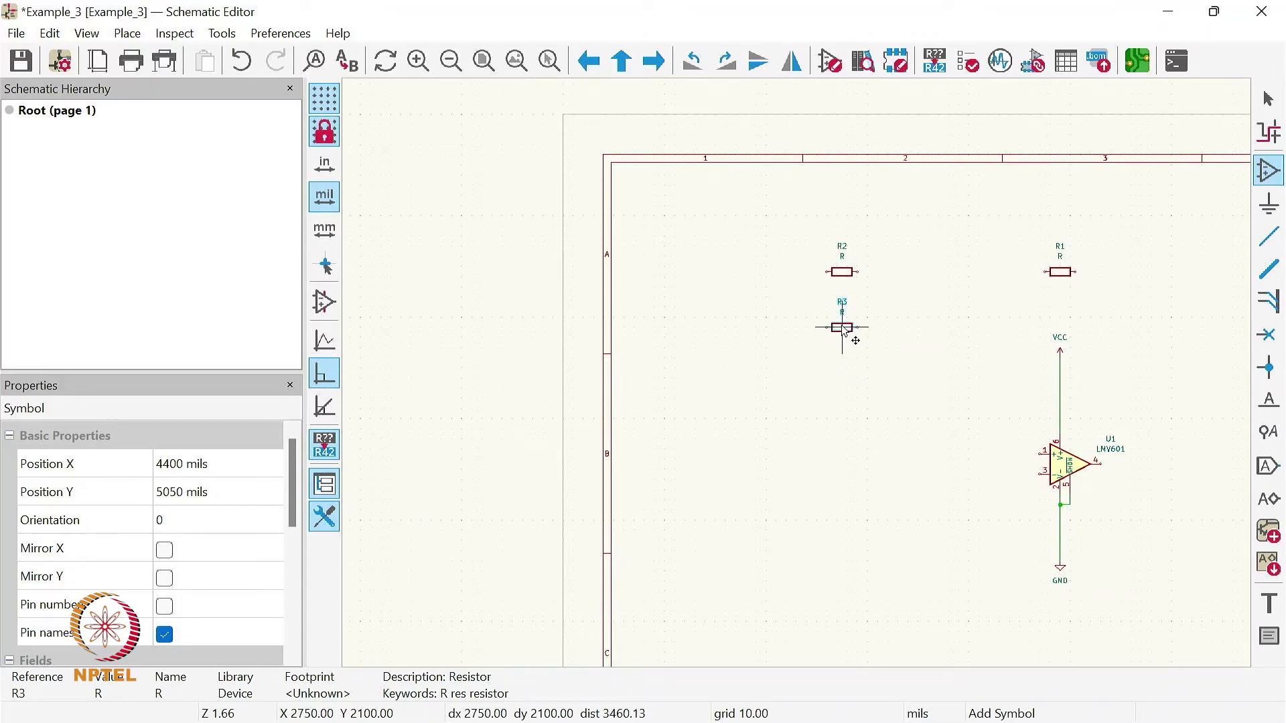
{"action": "left_click", "coordinate": [842, 329]}
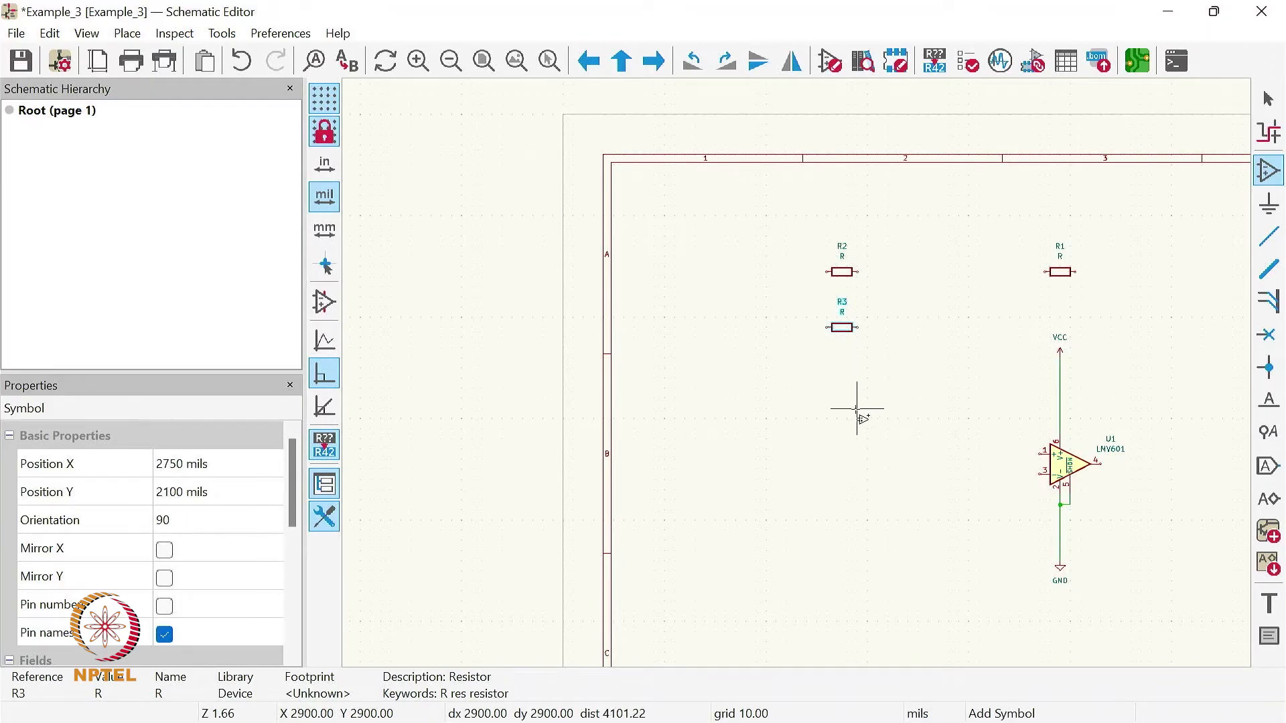
- Add a fourth horizontal resistor R in the same column at X 2750, Y 2600 mils
{"action": "left_click", "coordinate": [843, 367]}
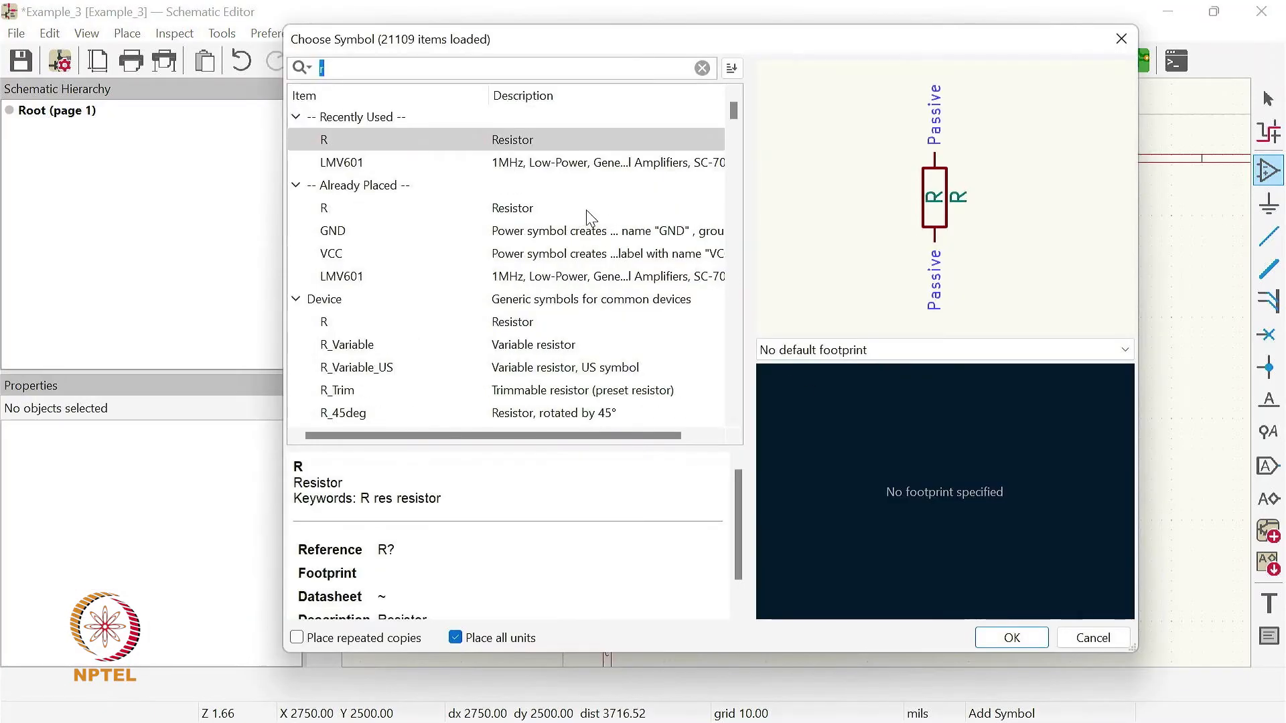
{"action": "left_click", "coordinate": [1011, 637]}
{"action": "key", "text": "r"}
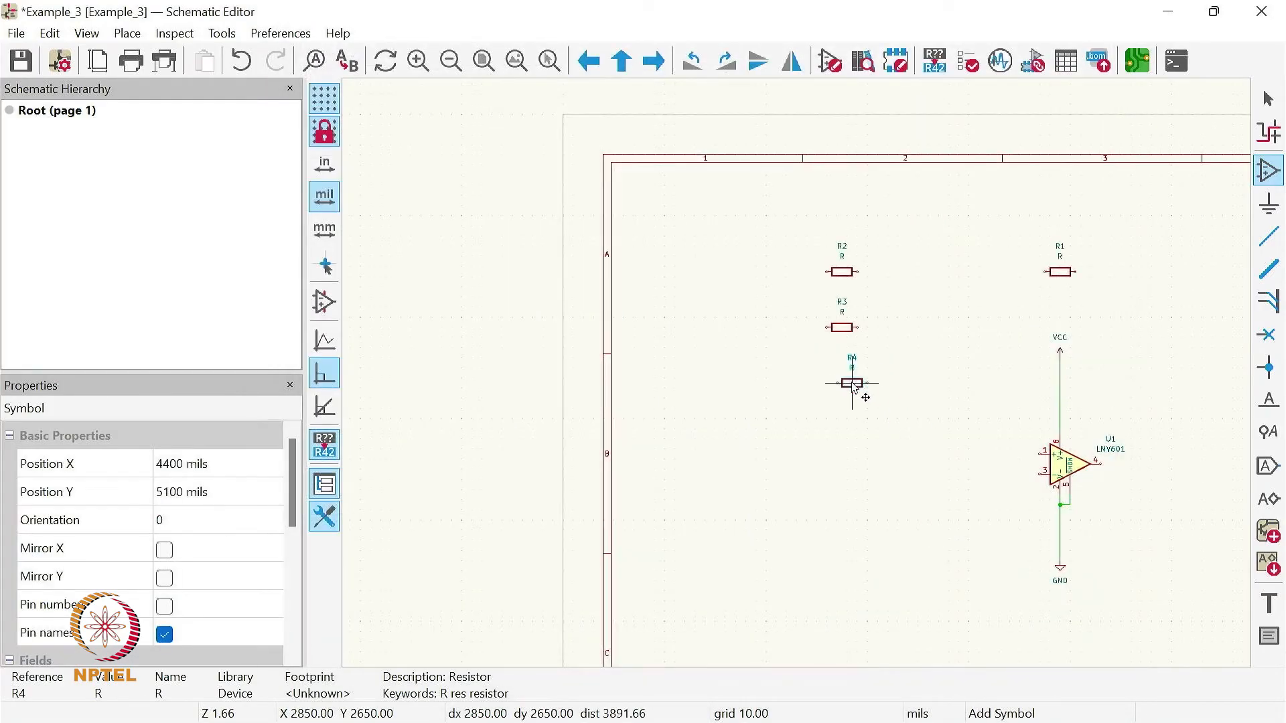
{"action": "left_click", "coordinate": [842, 378]}
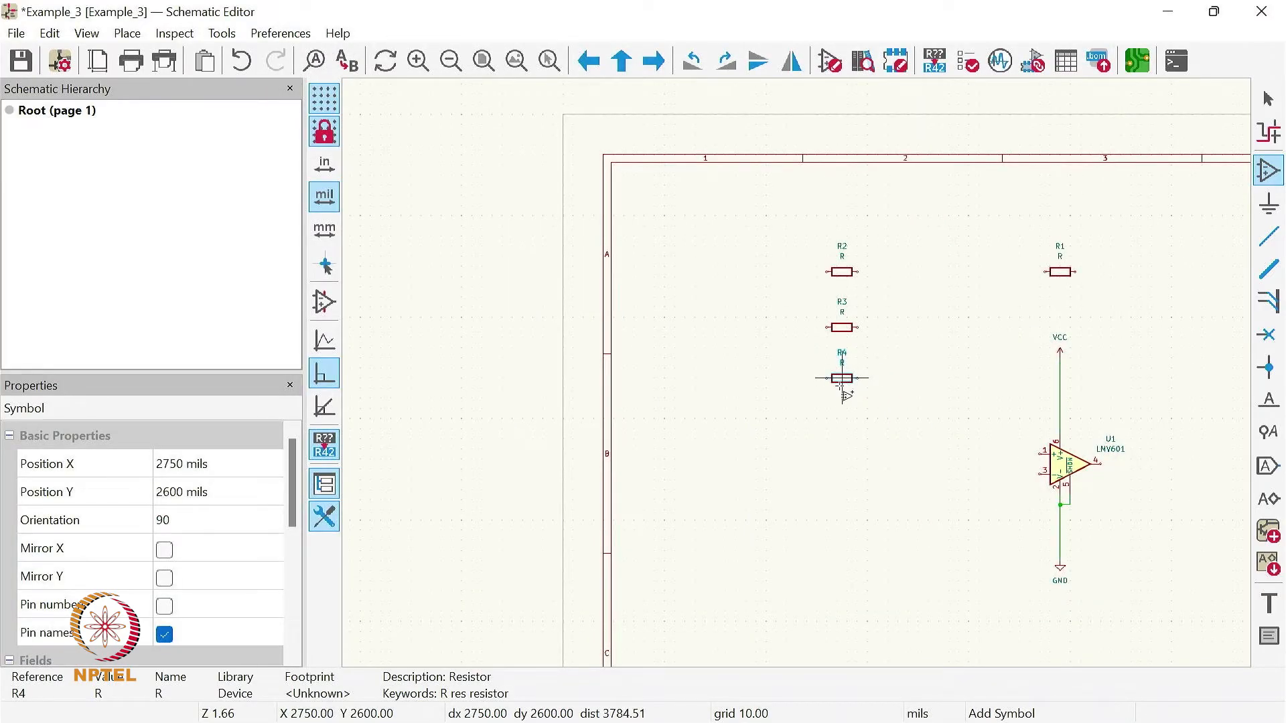
- Complete the resistor column with a fifth horizontal R at X 2750, Y 3050 mils and end symbol placement
{"action": "left_click", "coordinate": [833, 432]}
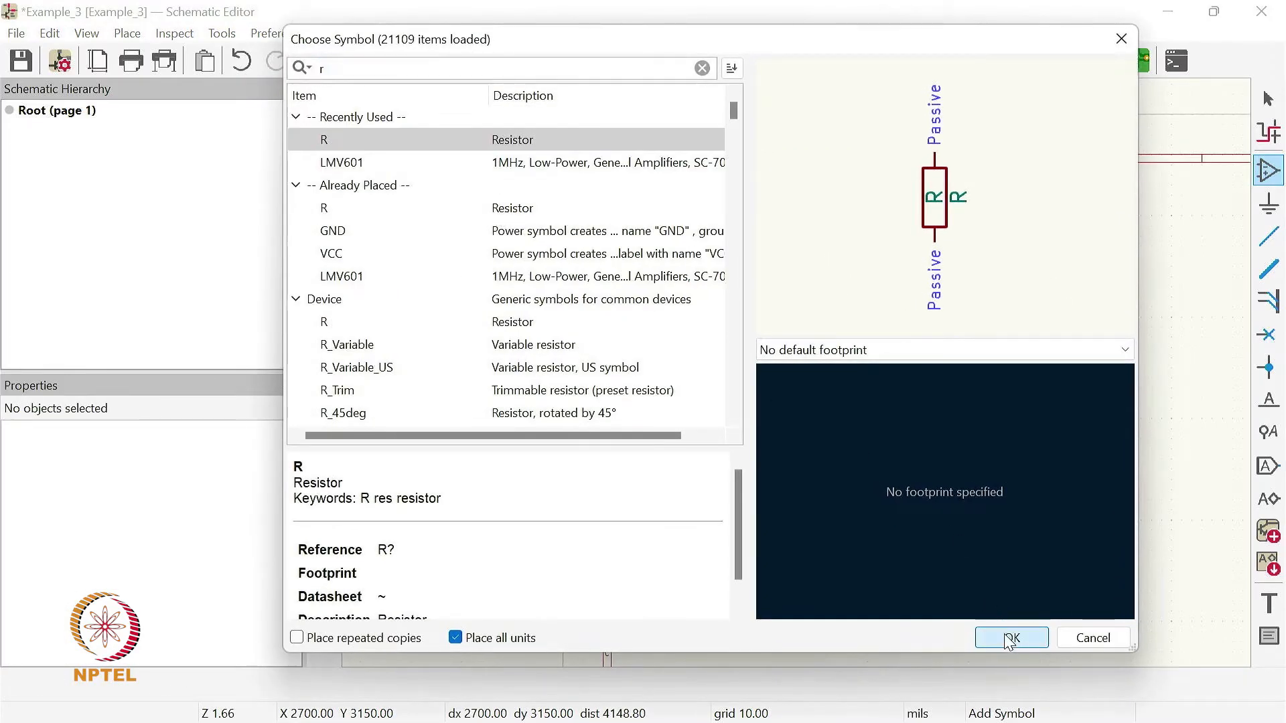
{"action": "left_click", "coordinate": [1011, 637]}
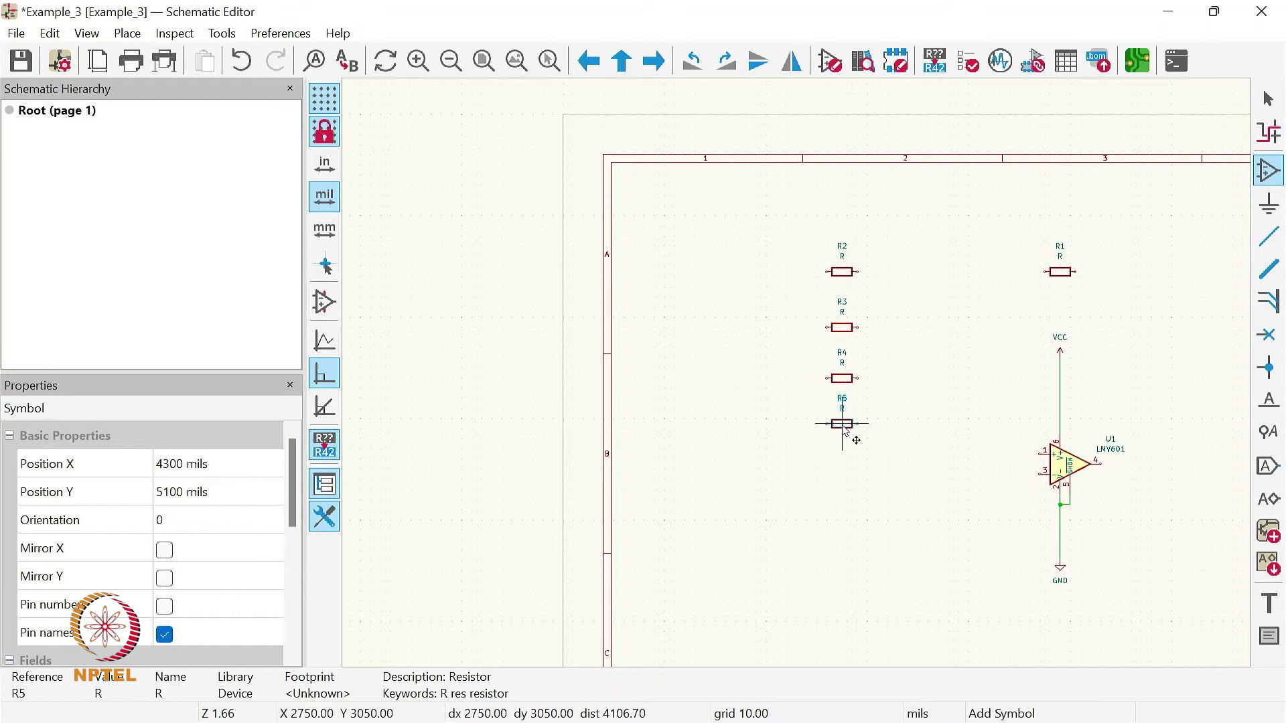
{"action": "left_click", "coordinate": [842, 423]}
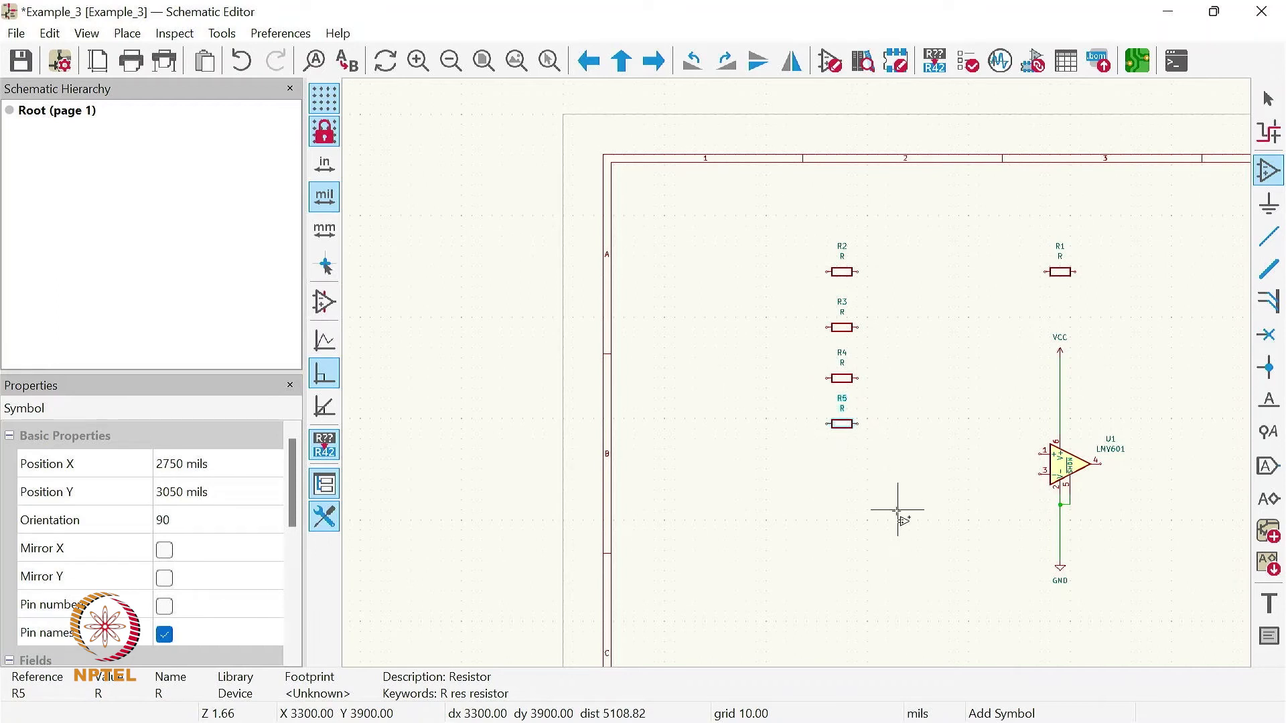
{"action": "key", "text": "Escape"}
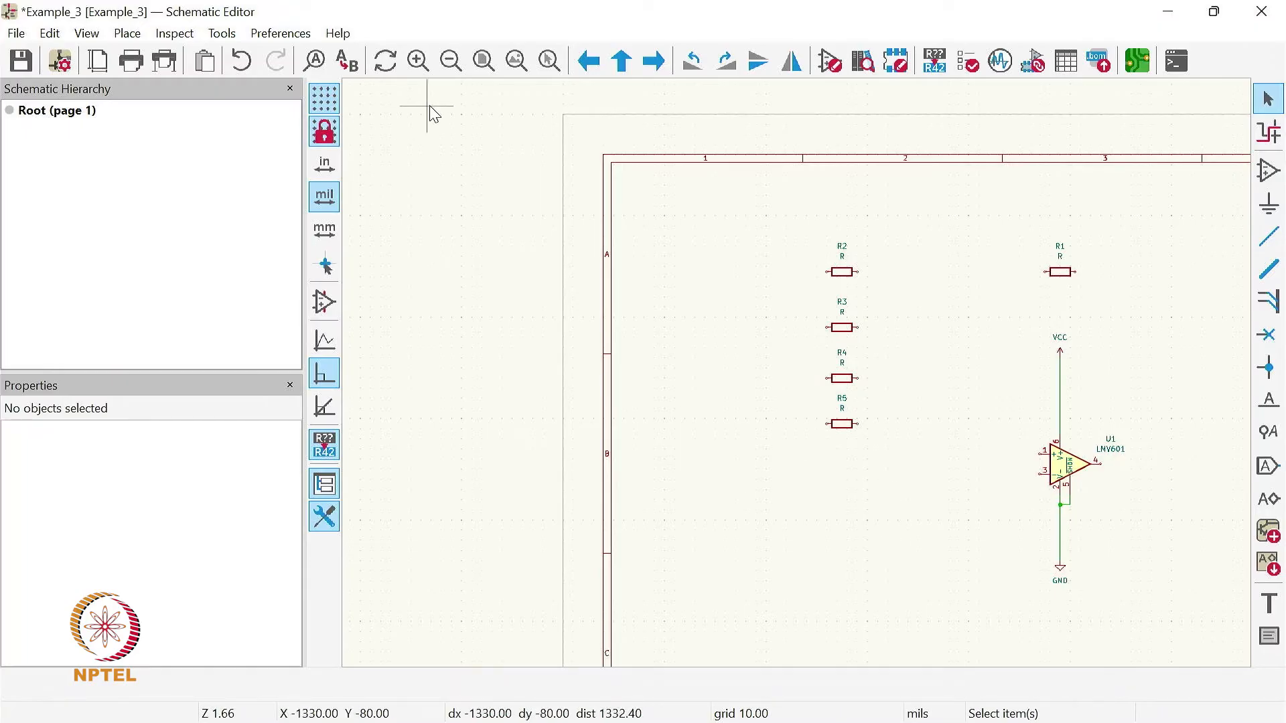
- Search the symbols for "conn" and place a Conn_01x05_Pin connector beside the resistor column at X 1700, Y 1750 mils
{"action": "left_click", "coordinate": [516, 61]}
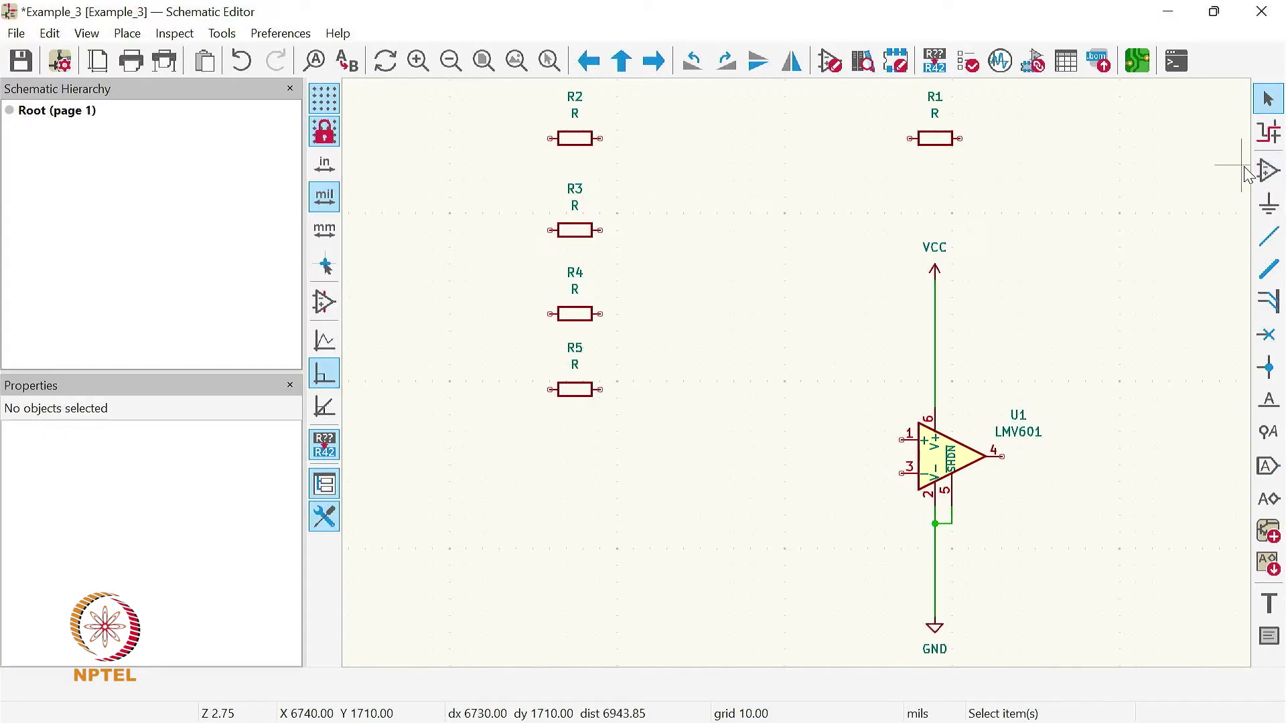
{"action": "left_click", "coordinate": [1269, 171]}
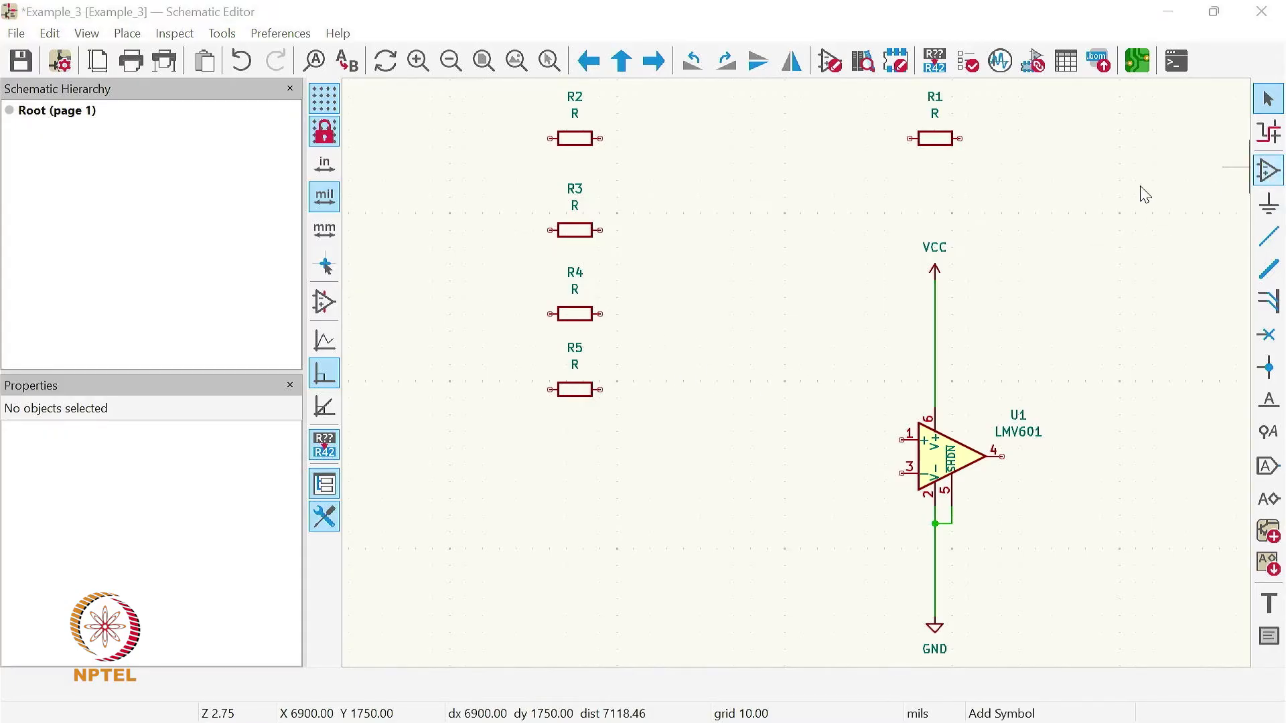
{"action": "left_click", "coordinate": [905, 229]}
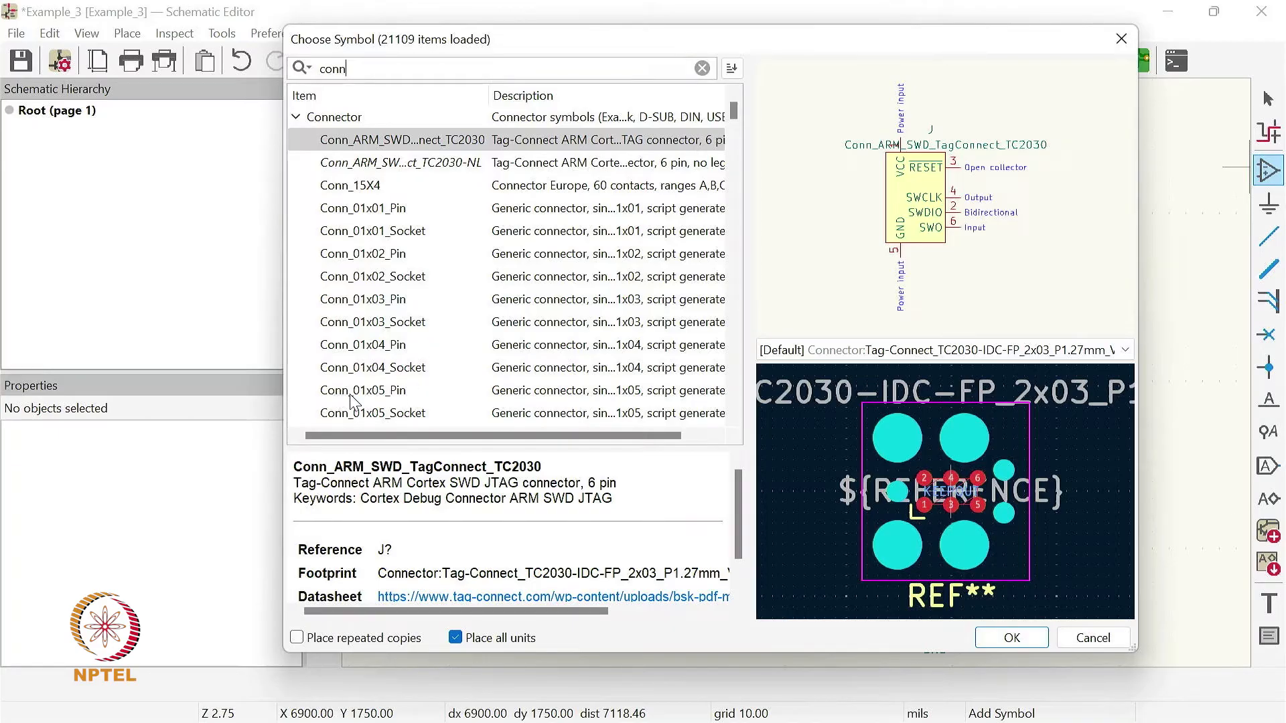
{"action": "left_click", "coordinate": [395, 395]}
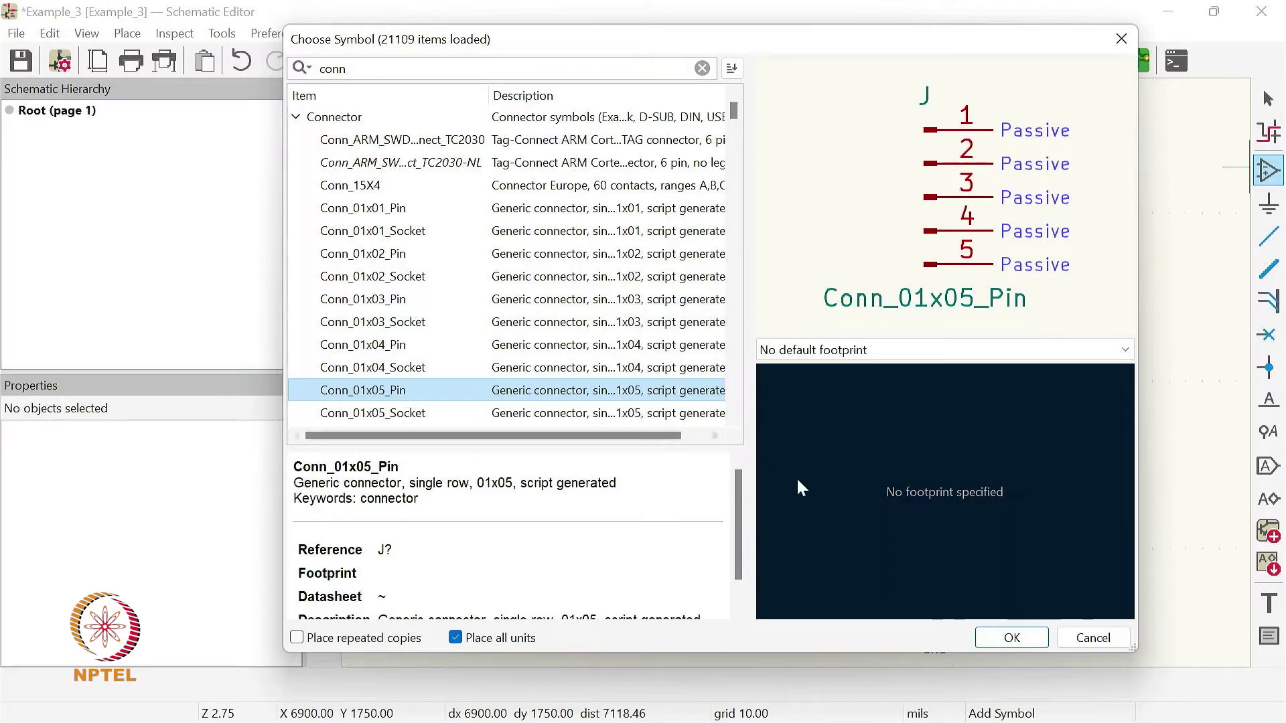
{"action": "left_click", "coordinate": [1011, 638]}
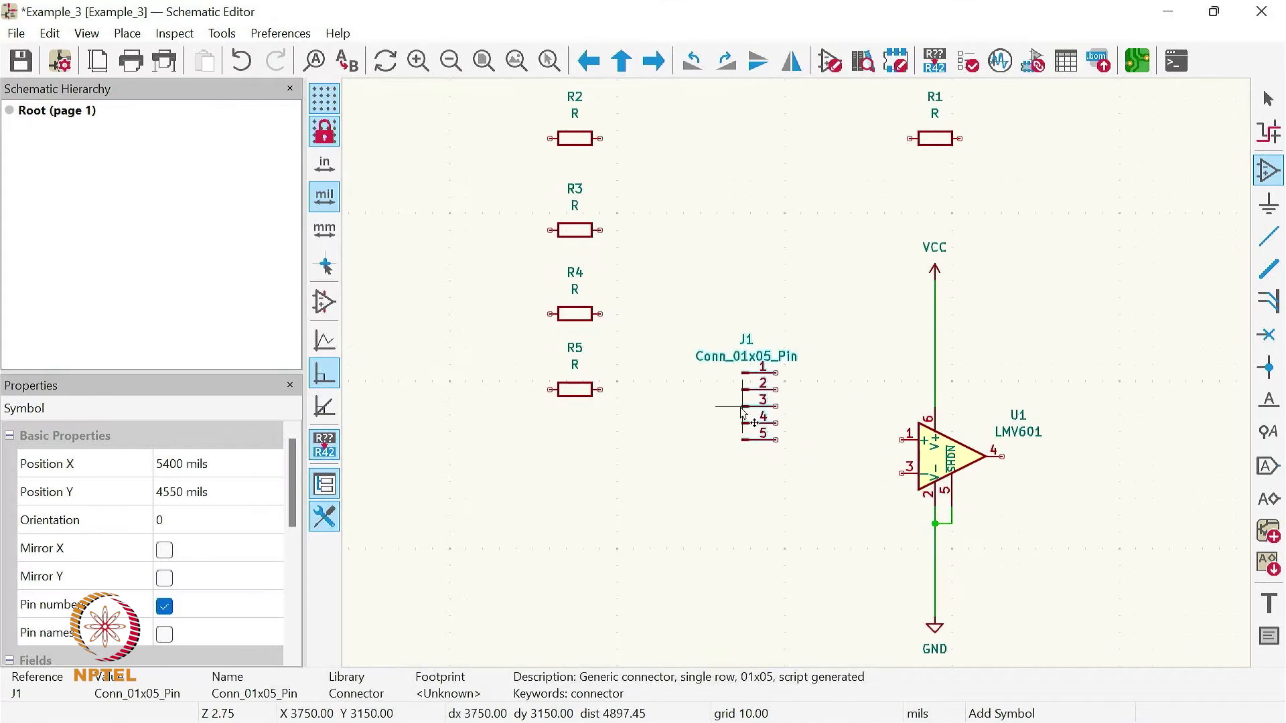
{"action": "left_click", "coordinate": [397, 173]}
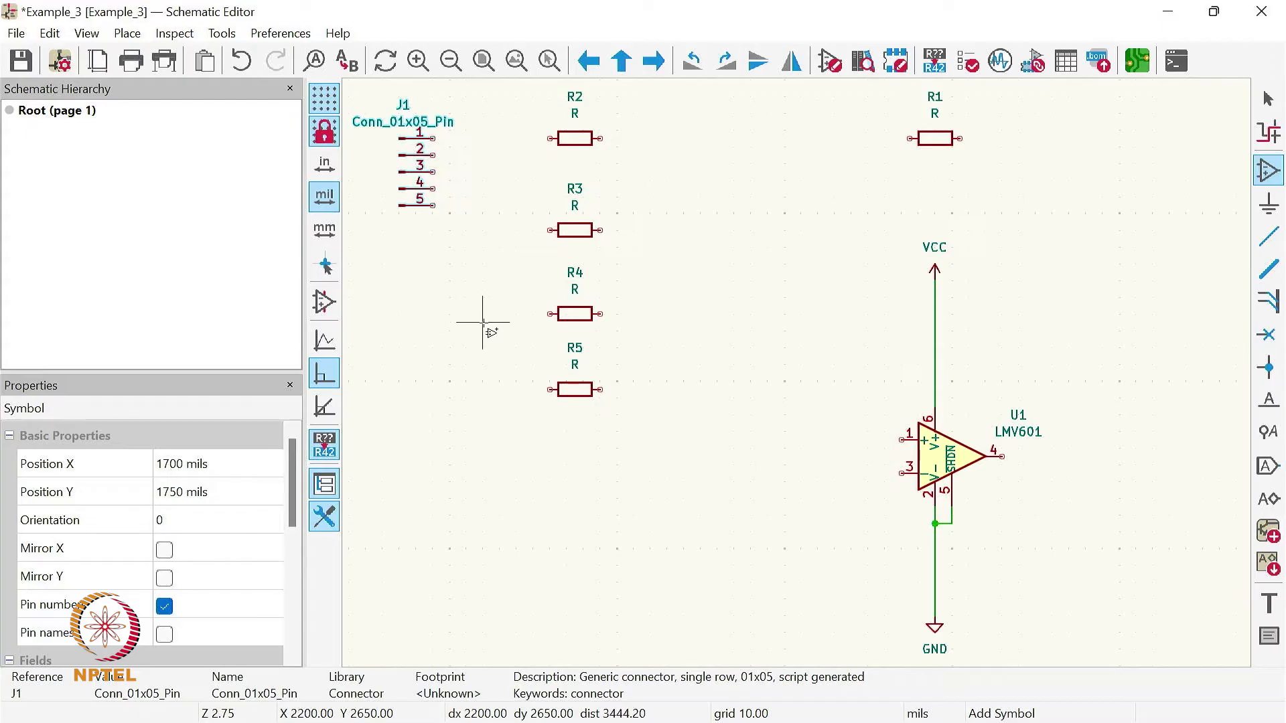
{"action": "key", "text": "Escape"}
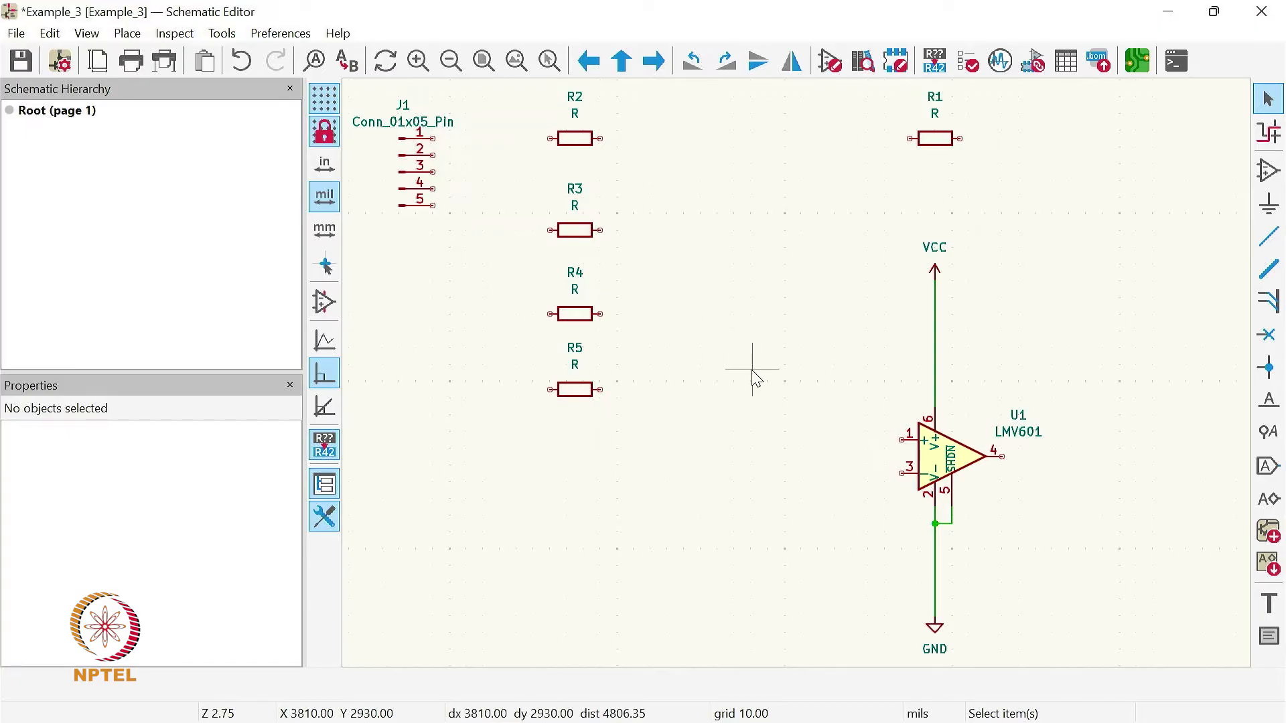
- Place a Conn_01x02_Pin connector below the five-pin connector at X 1750, Y 3650 mils
{"action": "left_click", "coordinate": [1270, 176]}
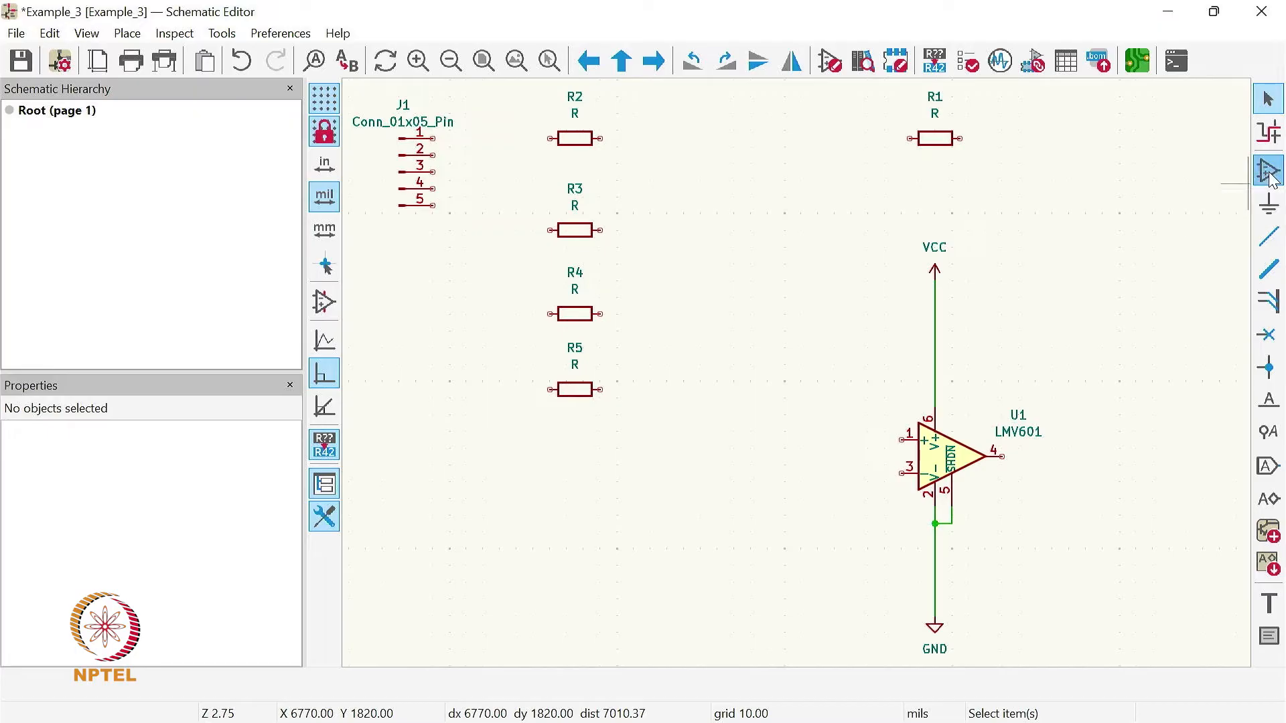
{"action": "left_click", "coordinate": [984, 218]}
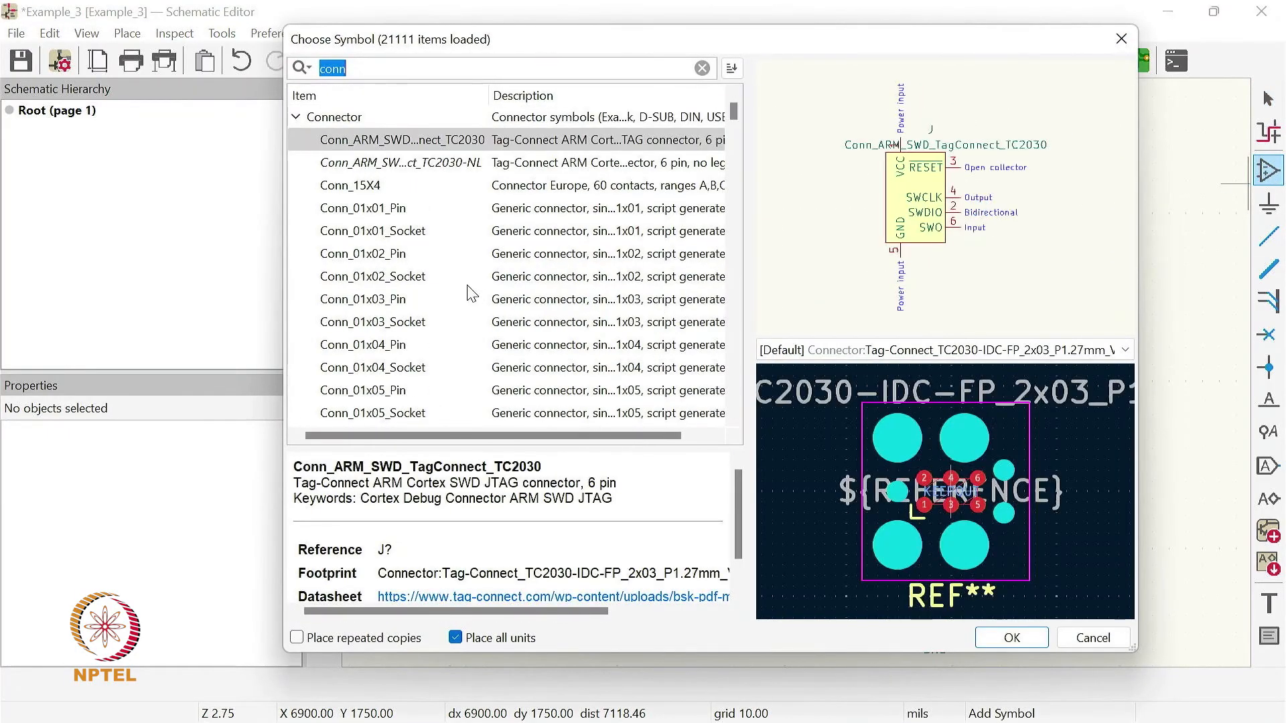
{"action": "left_click", "coordinate": [379, 255]}
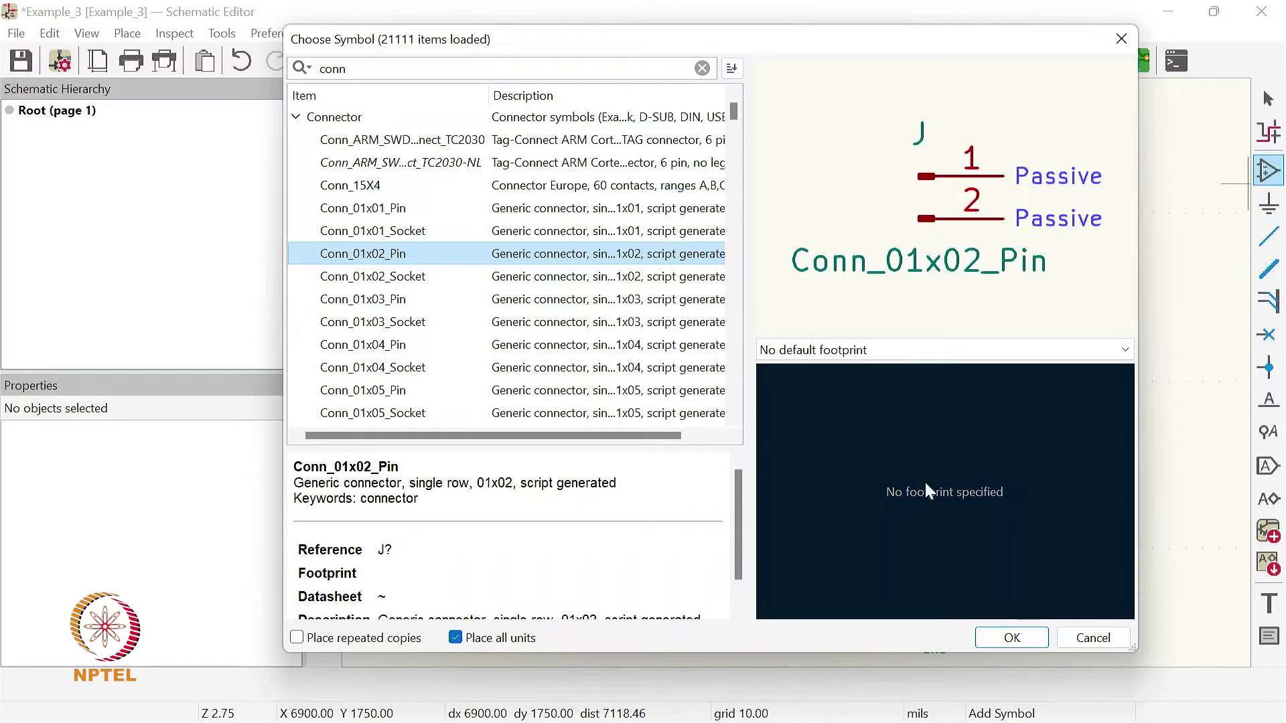
{"action": "left_click", "coordinate": [1012, 636]}
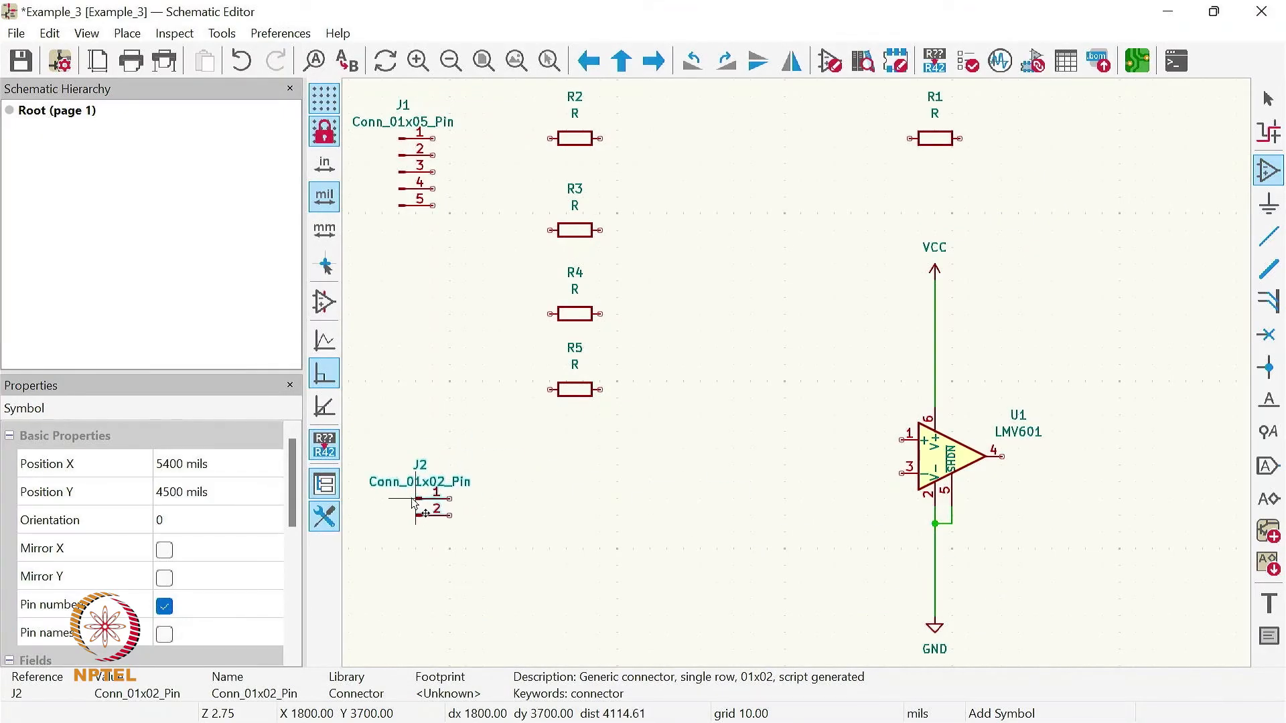
{"action": "left_click", "coordinate": [406, 492]}
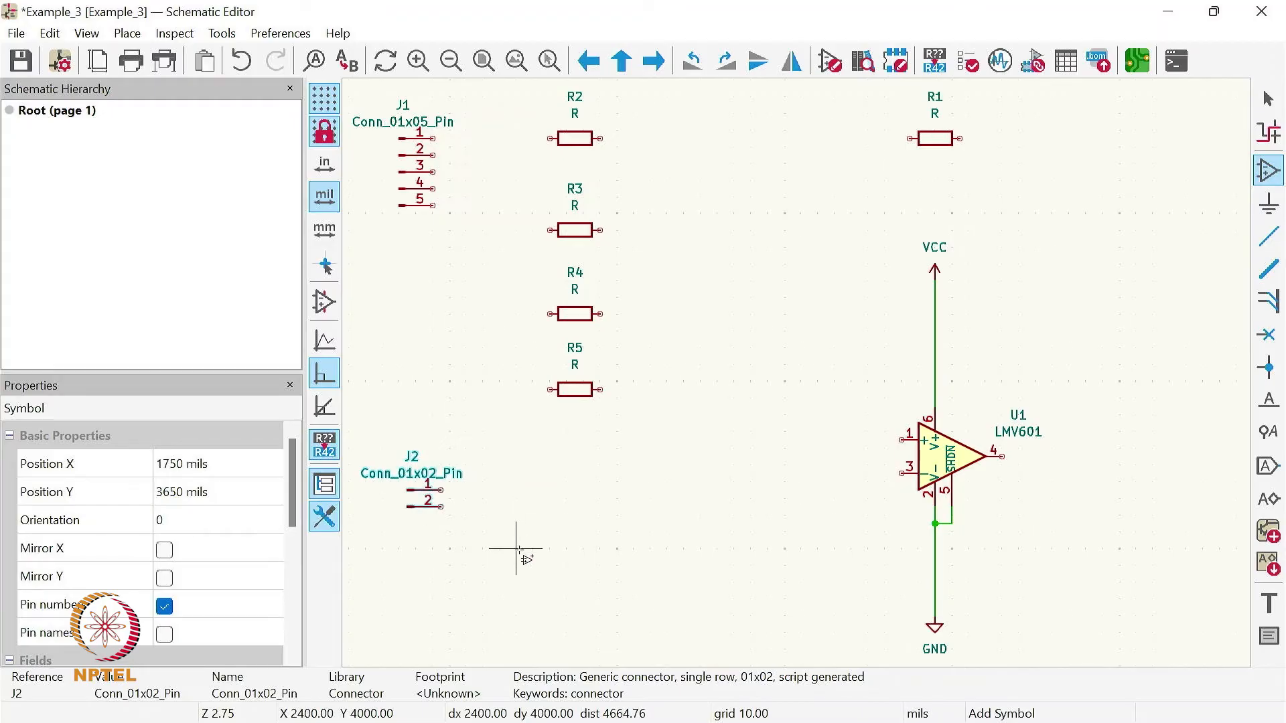
{"action": "key", "text": "Escape"}
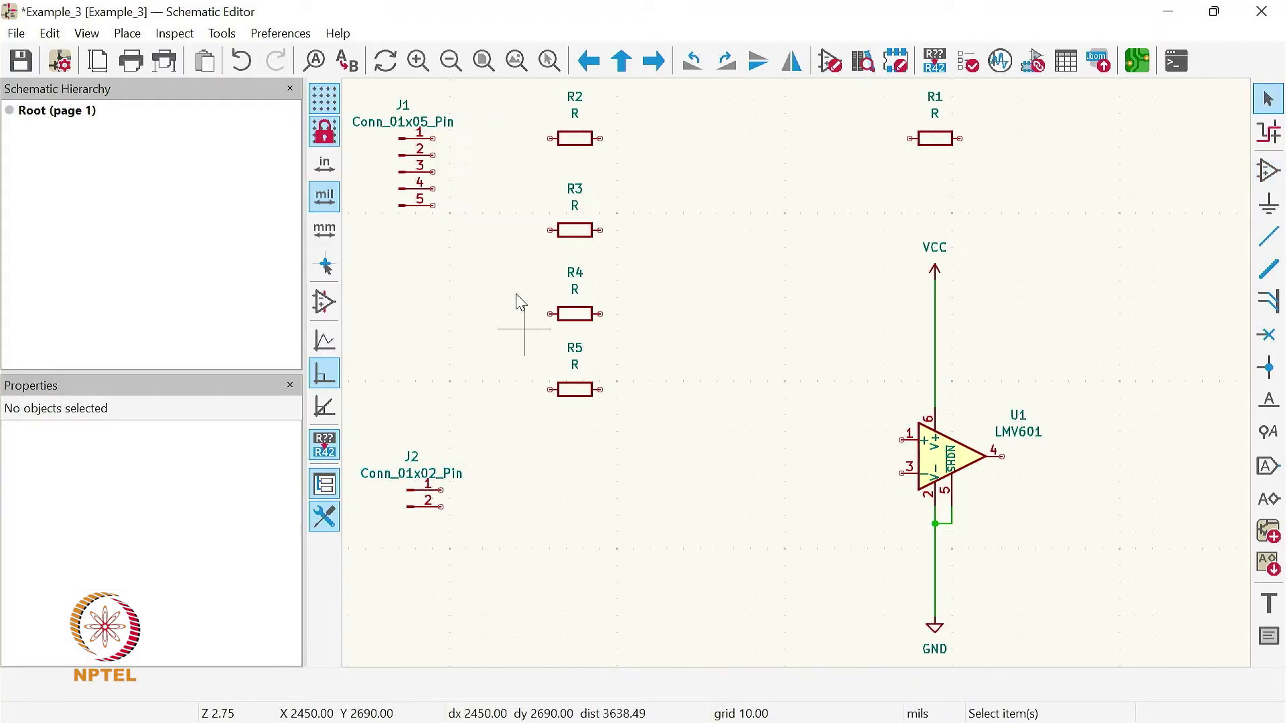
- Wire pin 2 of the two-pin connector to the op-amp's ground wire just above the GND symbol
{"action": "left_click", "coordinate": [516, 60]}
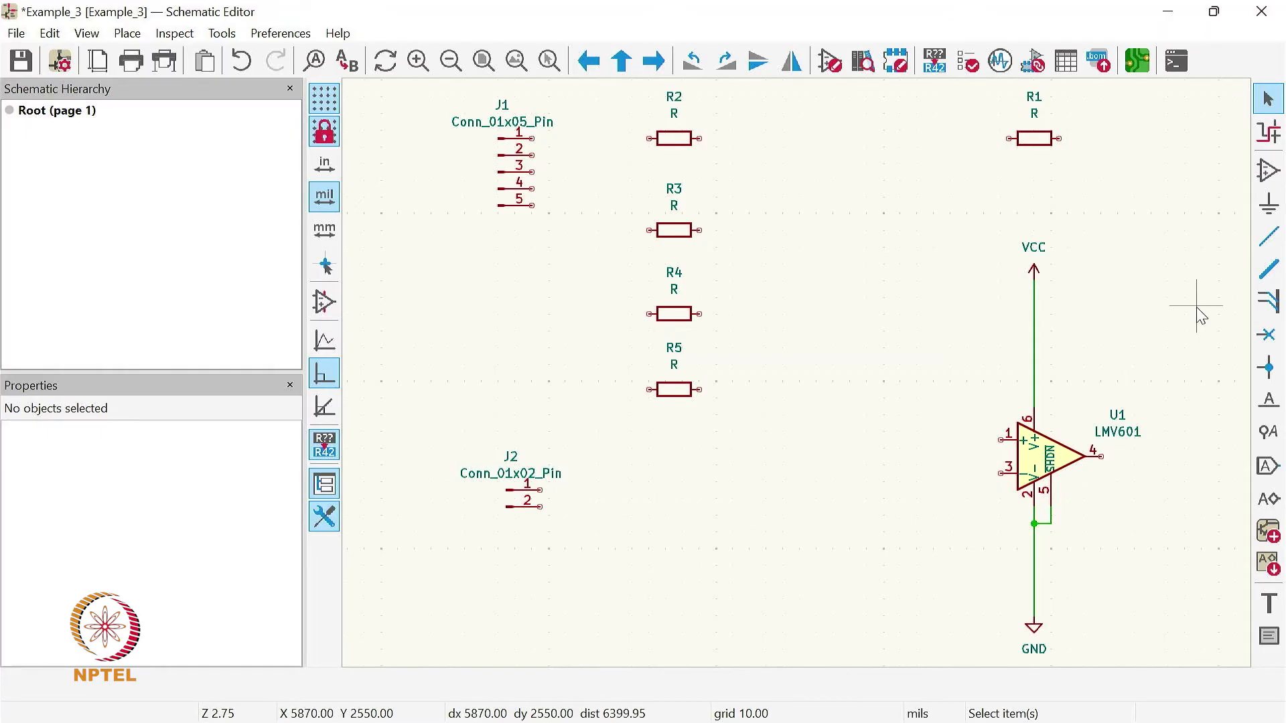
{"action": "left_click", "coordinate": [1269, 238]}
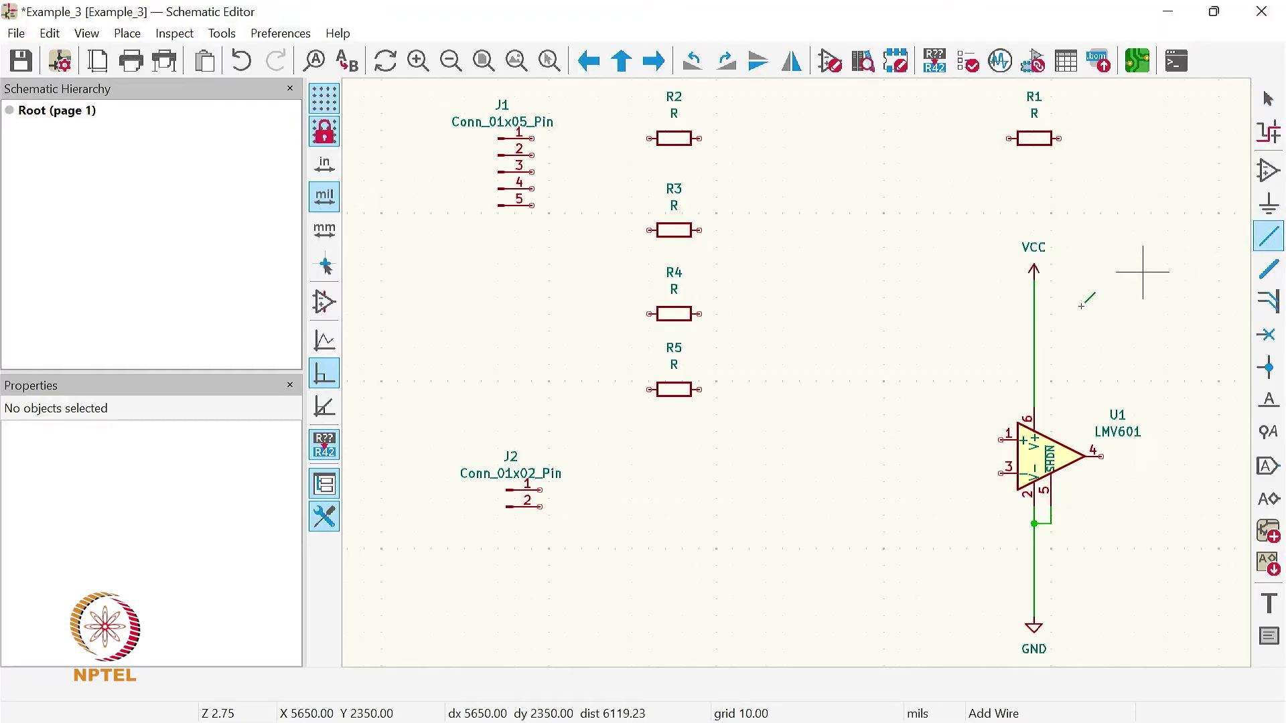
{"action": "left_click", "coordinate": [539, 507]}
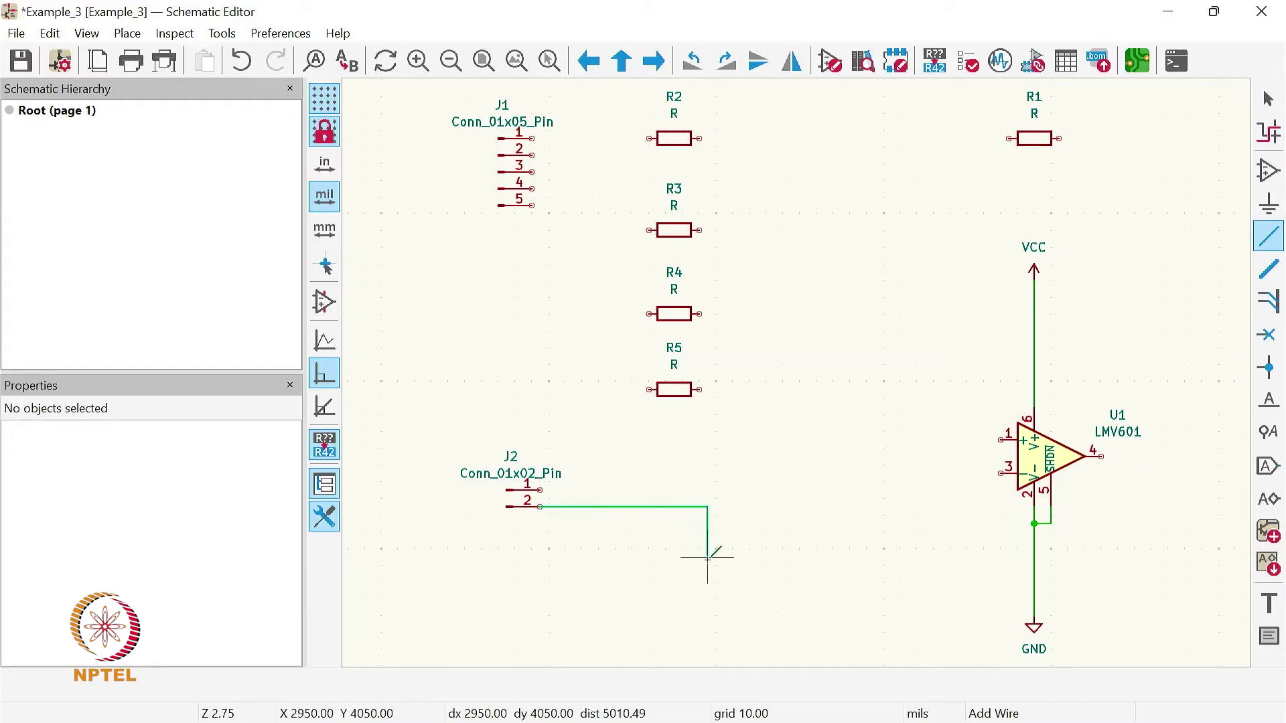
{"action": "left_click", "coordinate": [716, 598]}
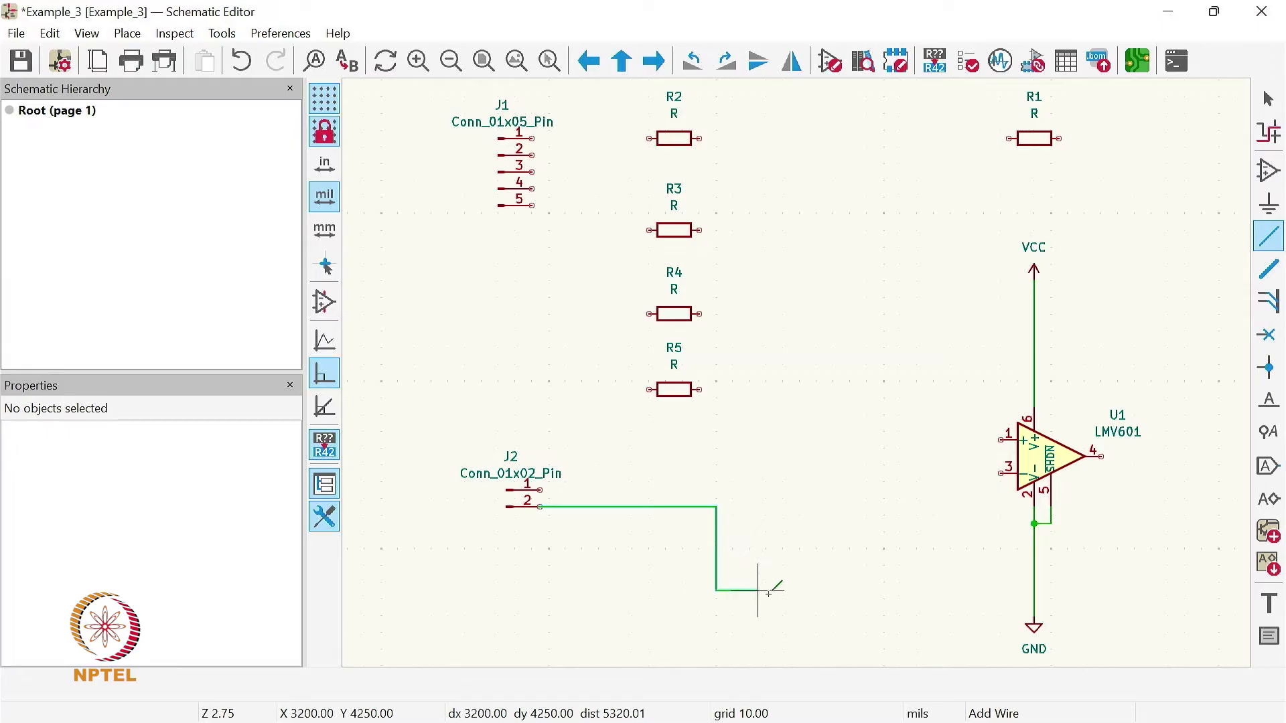
{"action": "left_click", "coordinate": [1035, 598]}
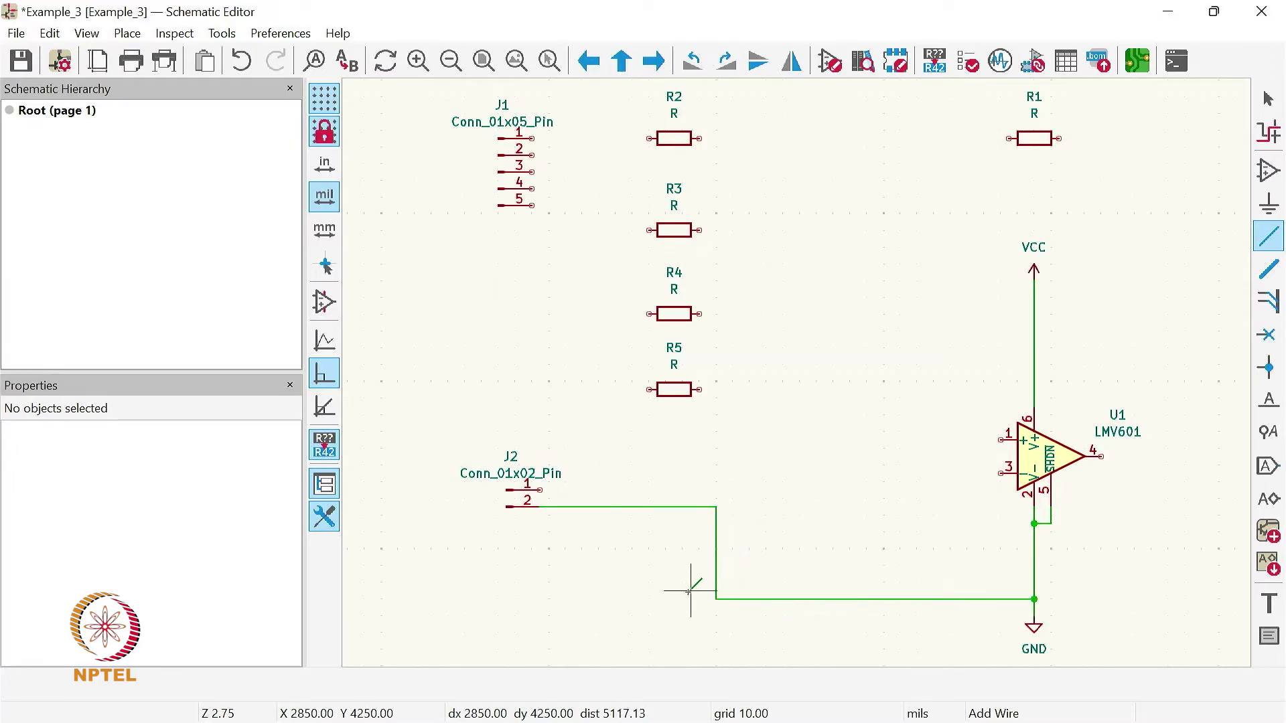
- Wire pin 1 of the two-pin connector J2 to the op-amp's supply wire just below the VCC symbol
{"action": "left_click", "coordinate": [540, 489]}
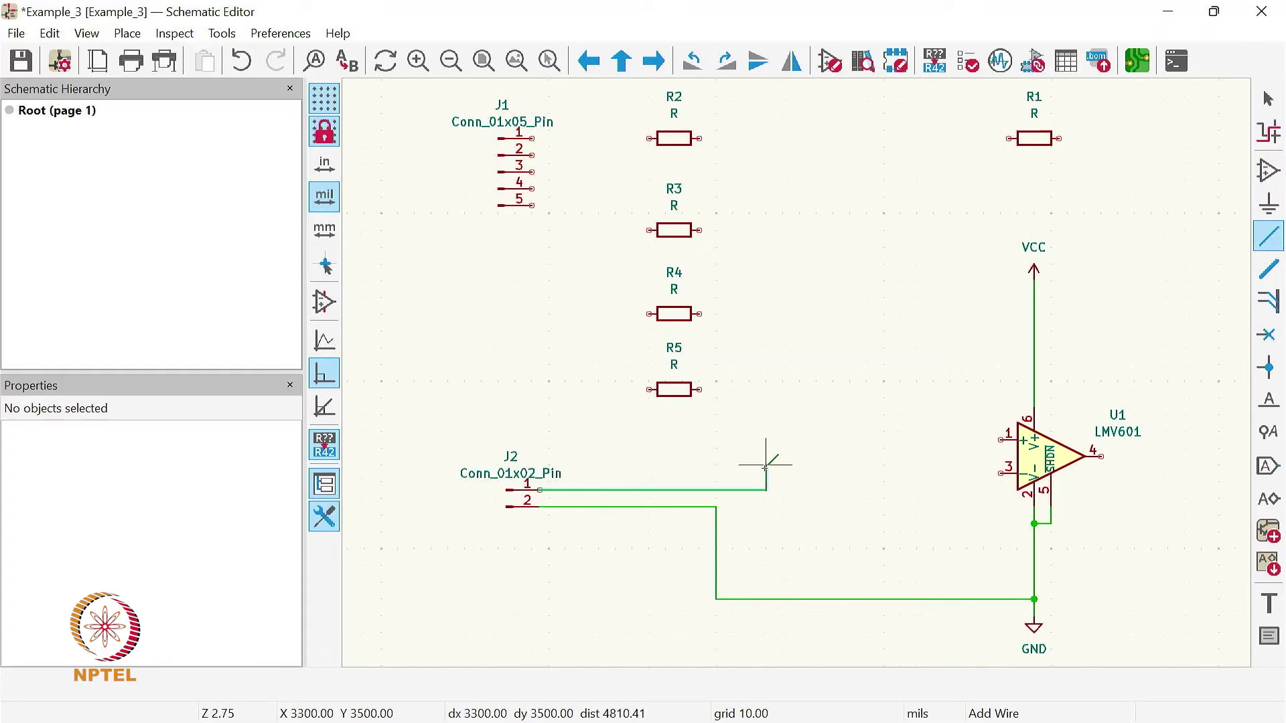
{"action": "left_click", "coordinate": [857, 480]}
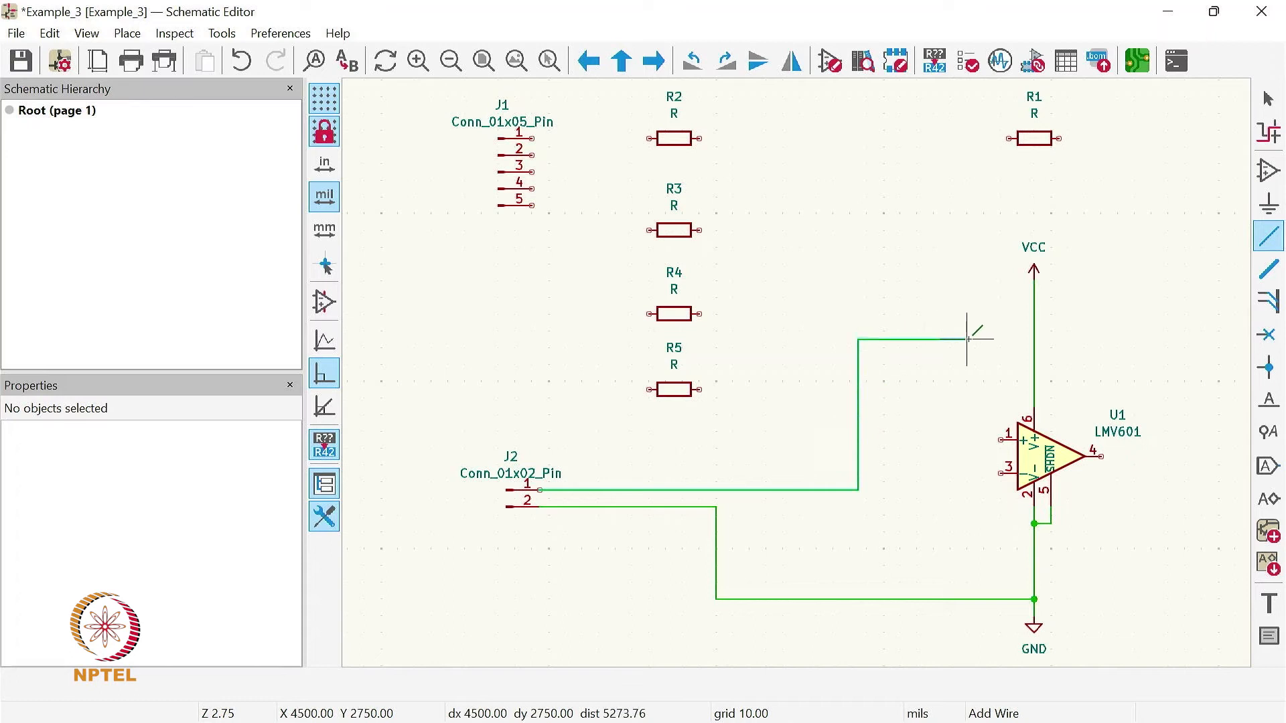
{"action": "left_click", "coordinate": [1035, 297]}
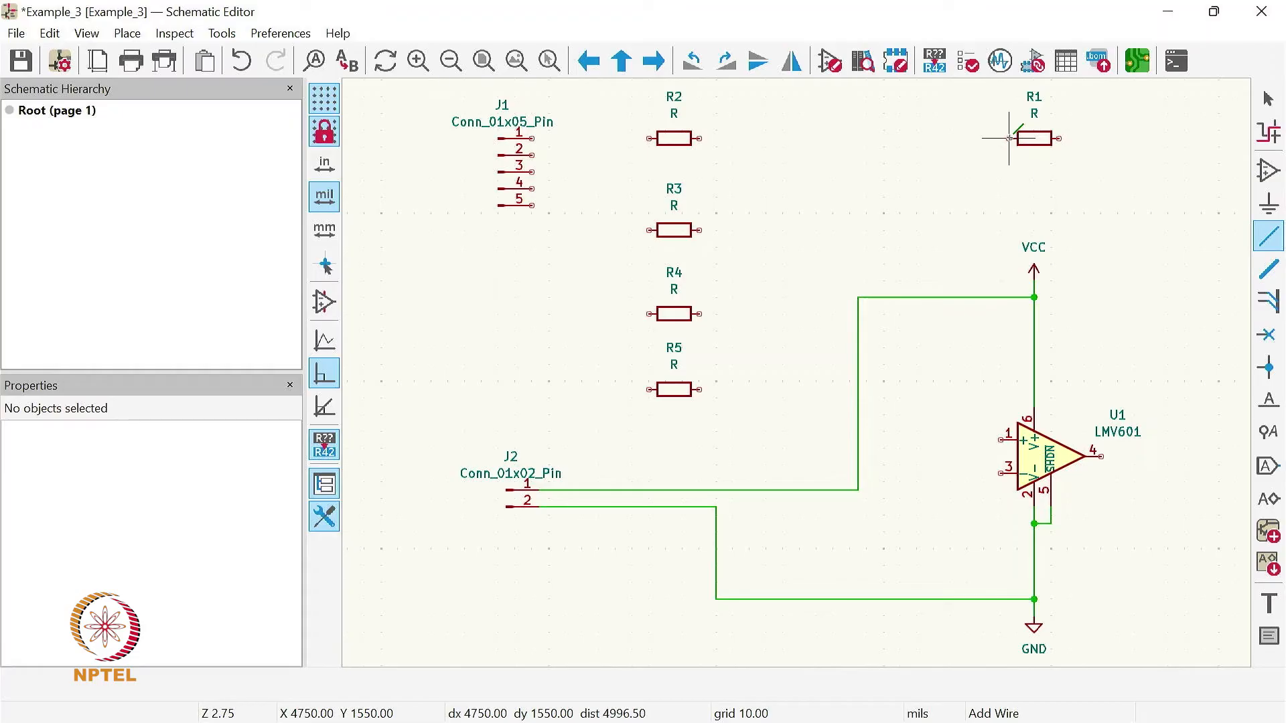
- Wire R1 as feedback between op-amp pins 3 and 4, and connect pin 1 down to the ground wire
{"action": "left_click", "coordinate": [1000, 474]}
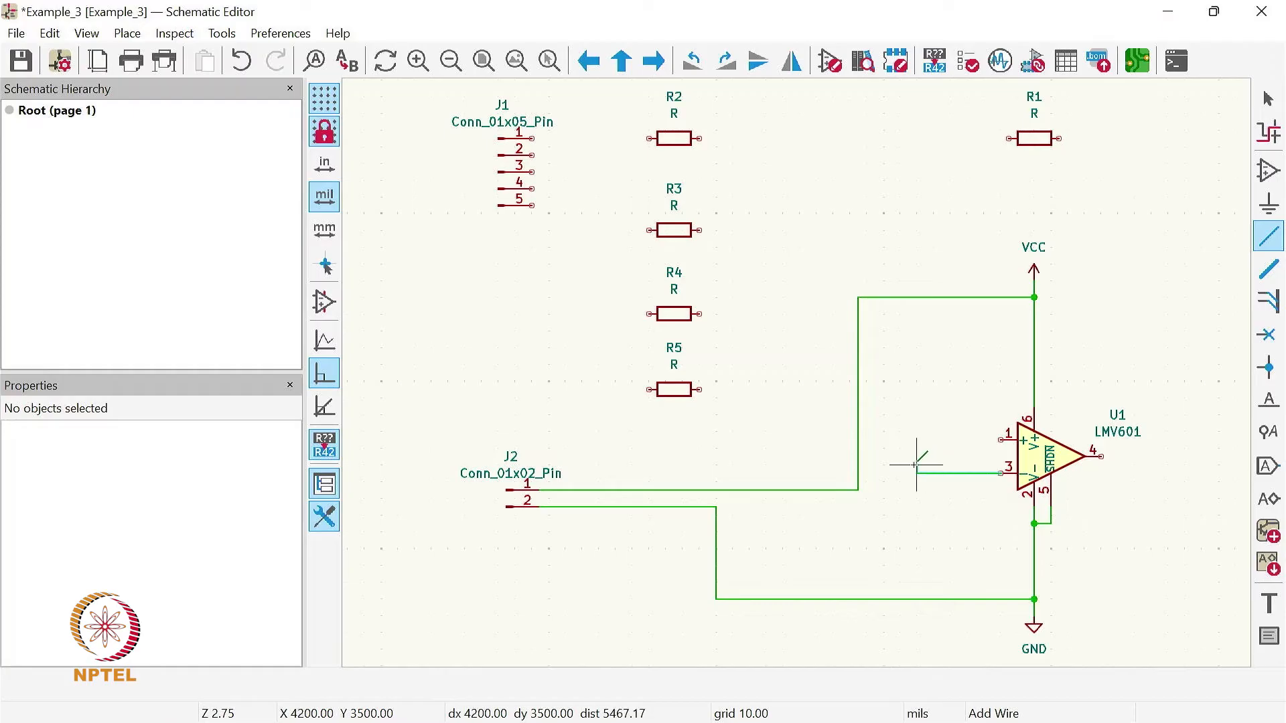
{"action": "left_click", "coordinate": [808, 473]}
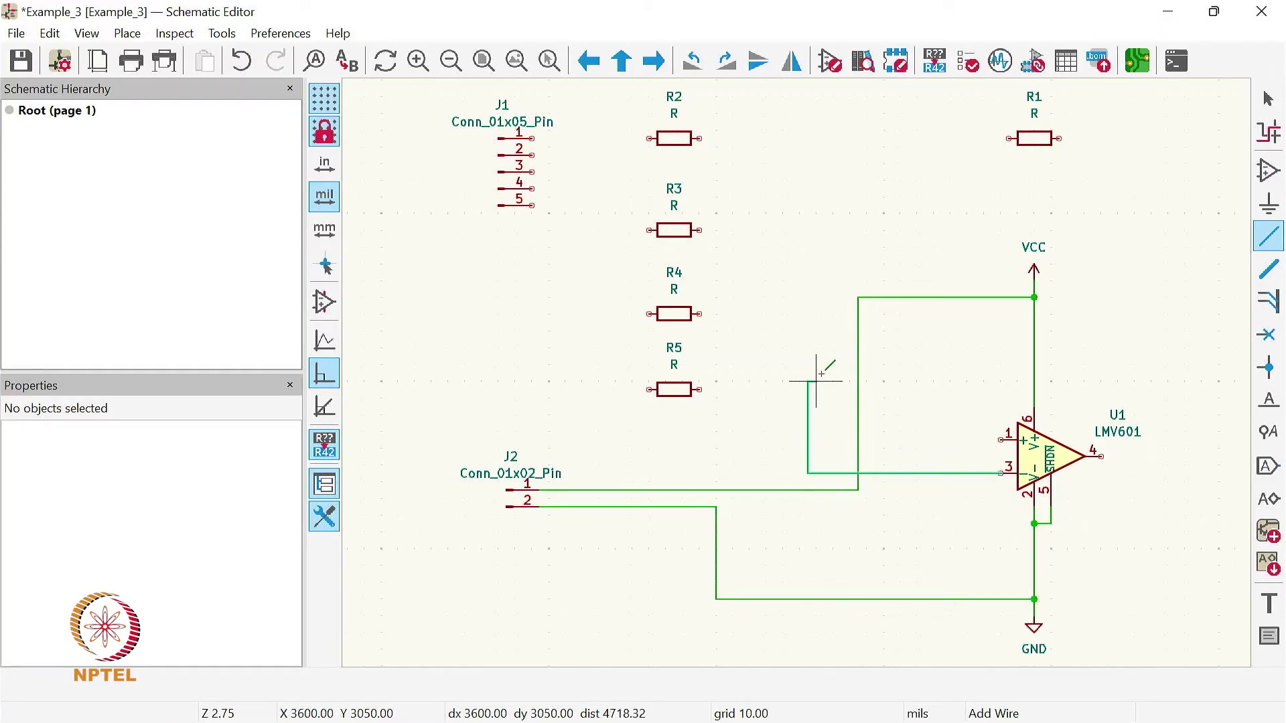
{"action": "left_click", "coordinate": [1009, 139]}
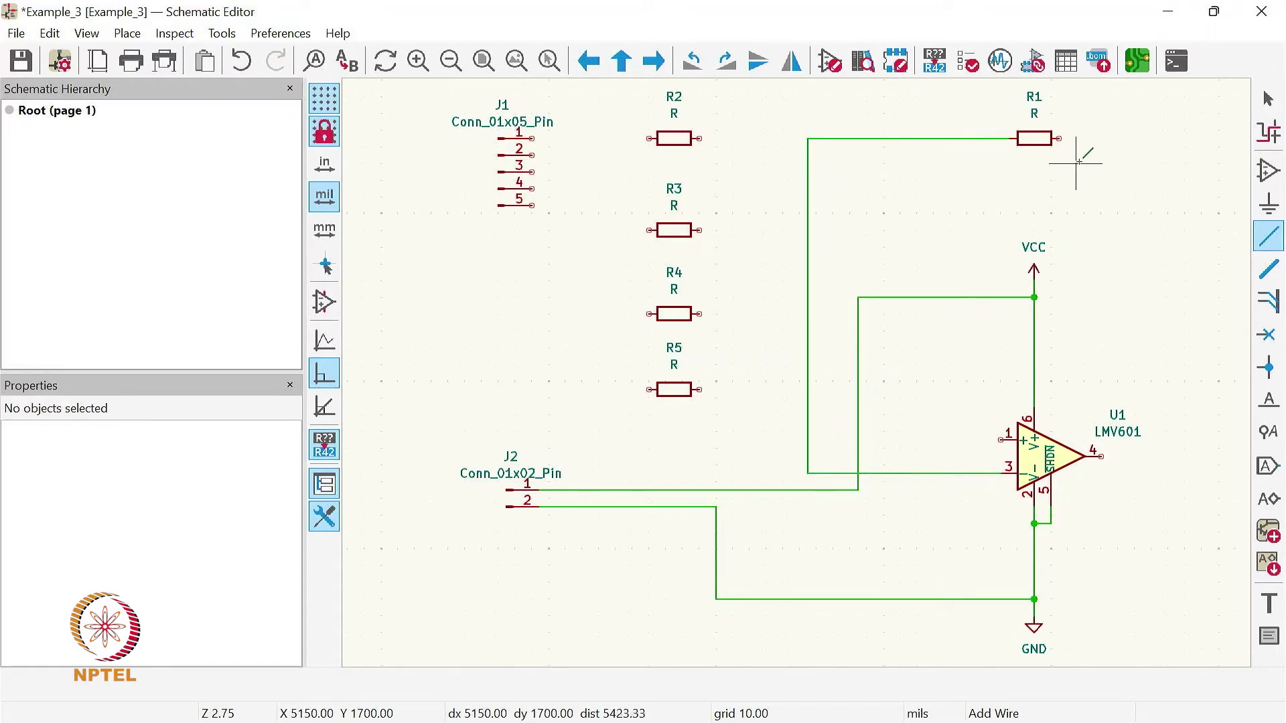
{"action": "left_click", "coordinate": [1059, 139]}
{"action": "left_click", "coordinate": [1176, 138]}
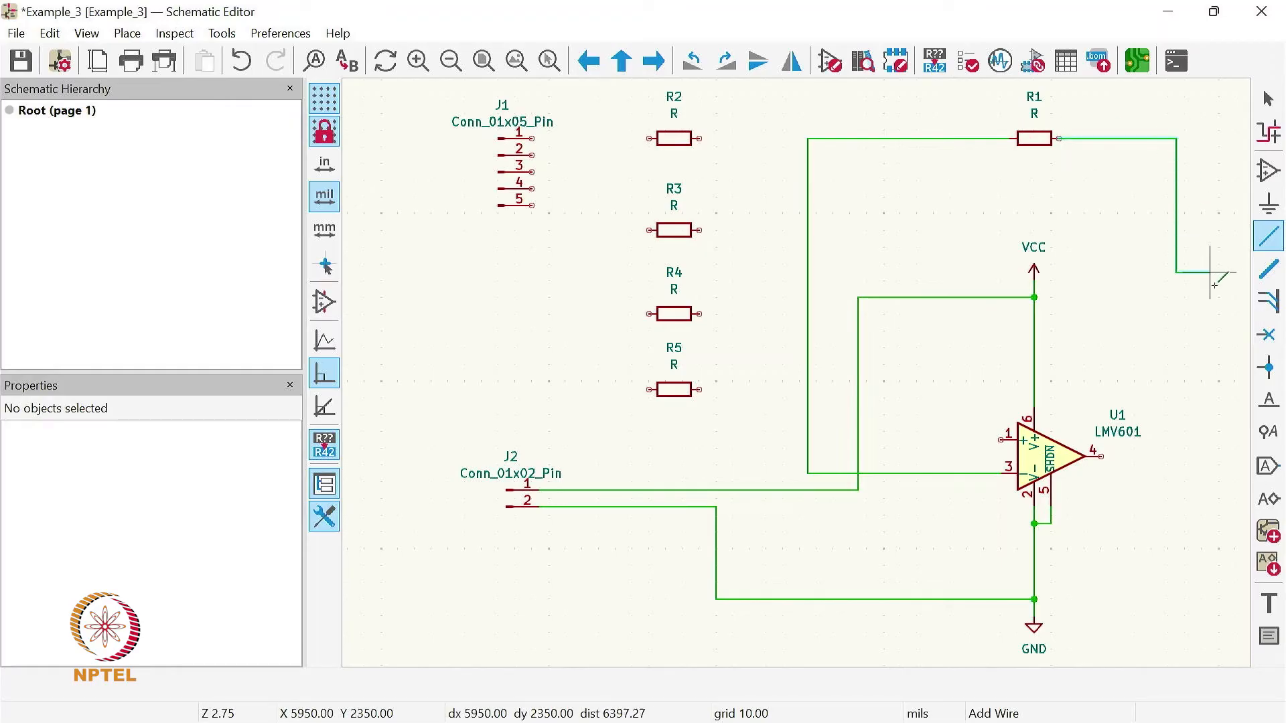
{"action": "left_click", "coordinate": [1101, 457]}
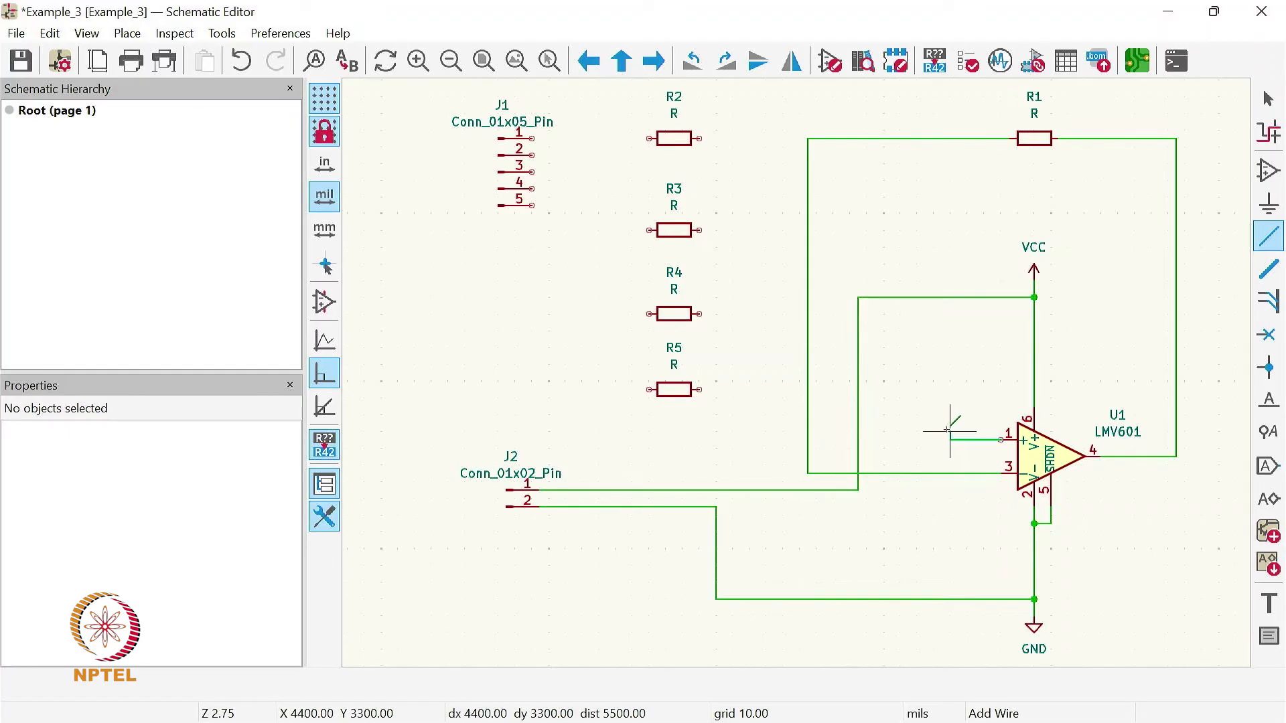
{"action": "left_click", "coordinate": [1001, 440]}
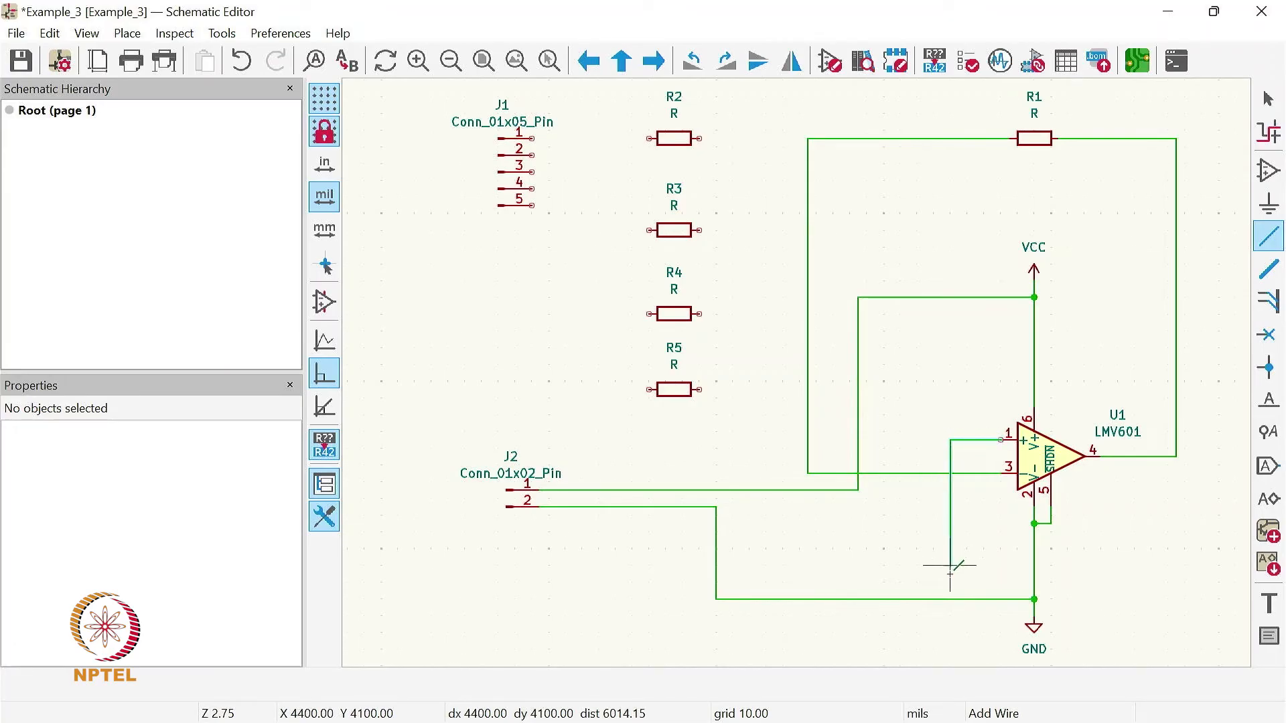
{"action": "left_click", "coordinate": [941, 599]}
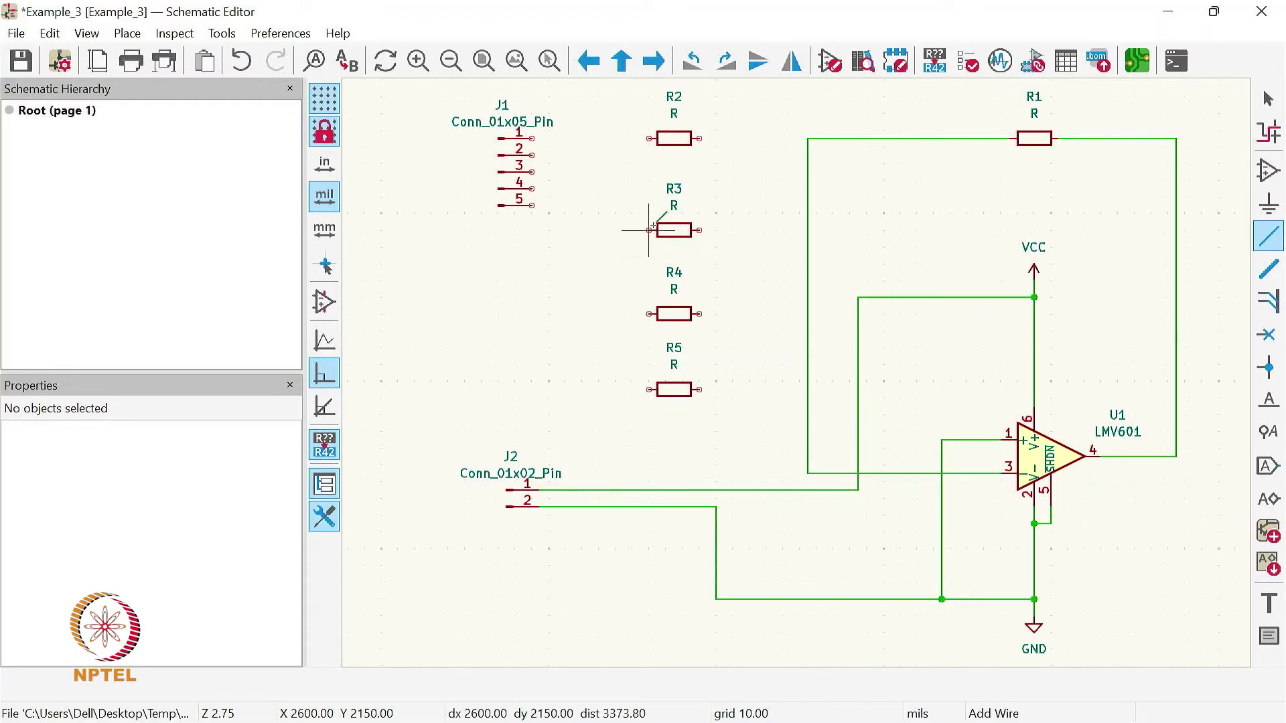
- Join the op-amp-side ends of R2 to R5 with a common vertical wire and connect it to the inverting-input wire of pin 3
{"action": "left_click", "coordinate": [698, 138]}
{"action": "left_click", "coordinate": [741, 138]}
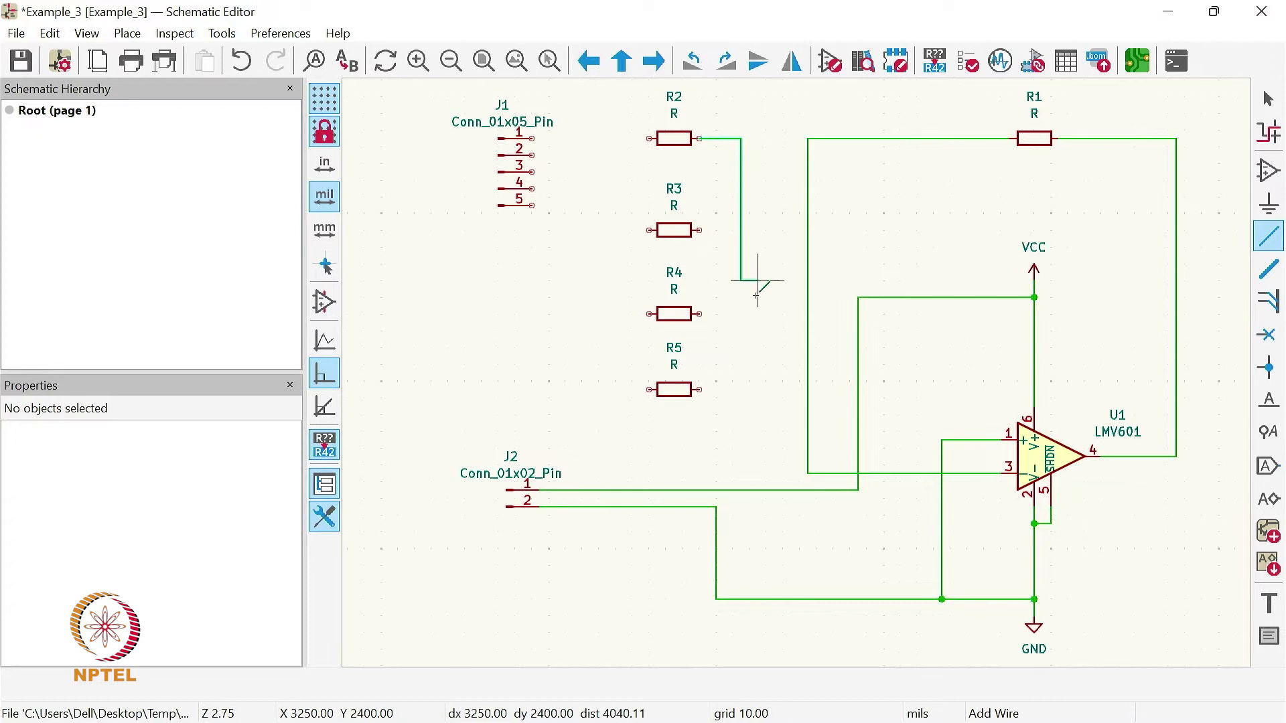
{"action": "left_click", "coordinate": [699, 389]}
{"action": "left_click", "coordinate": [700, 314]}
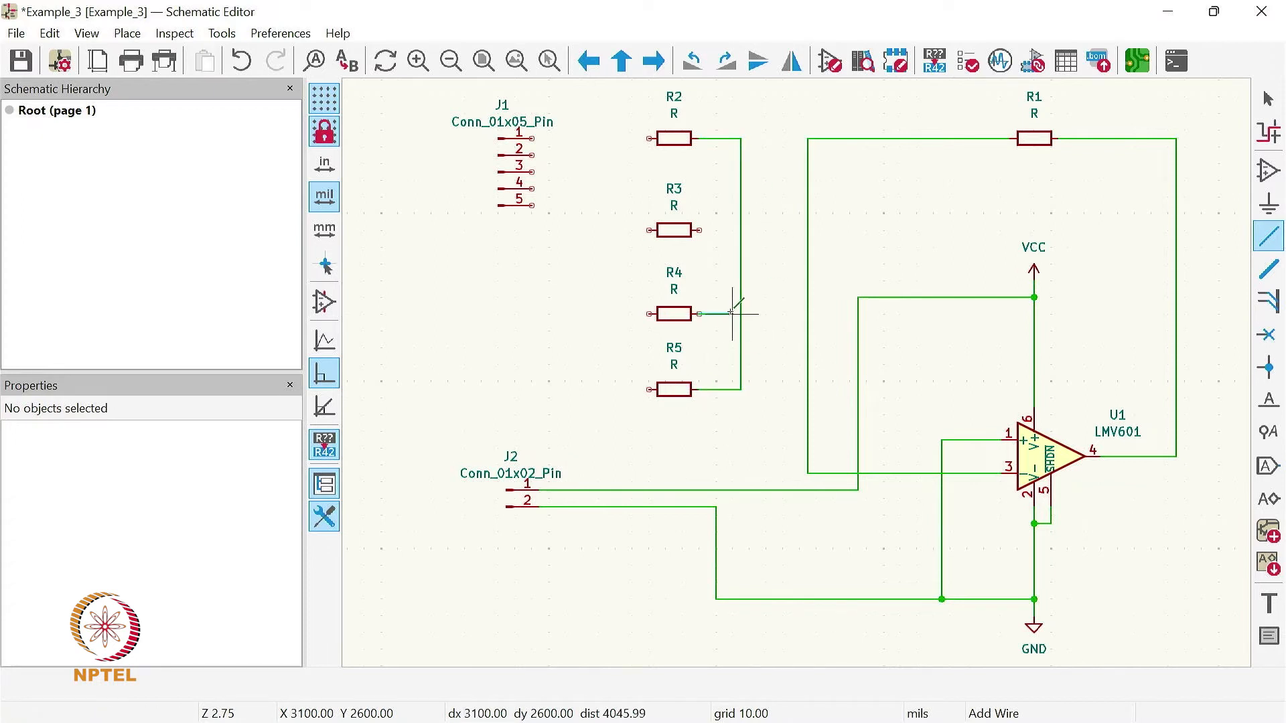
{"action": "left_click", "coordinate": [741, 314]}
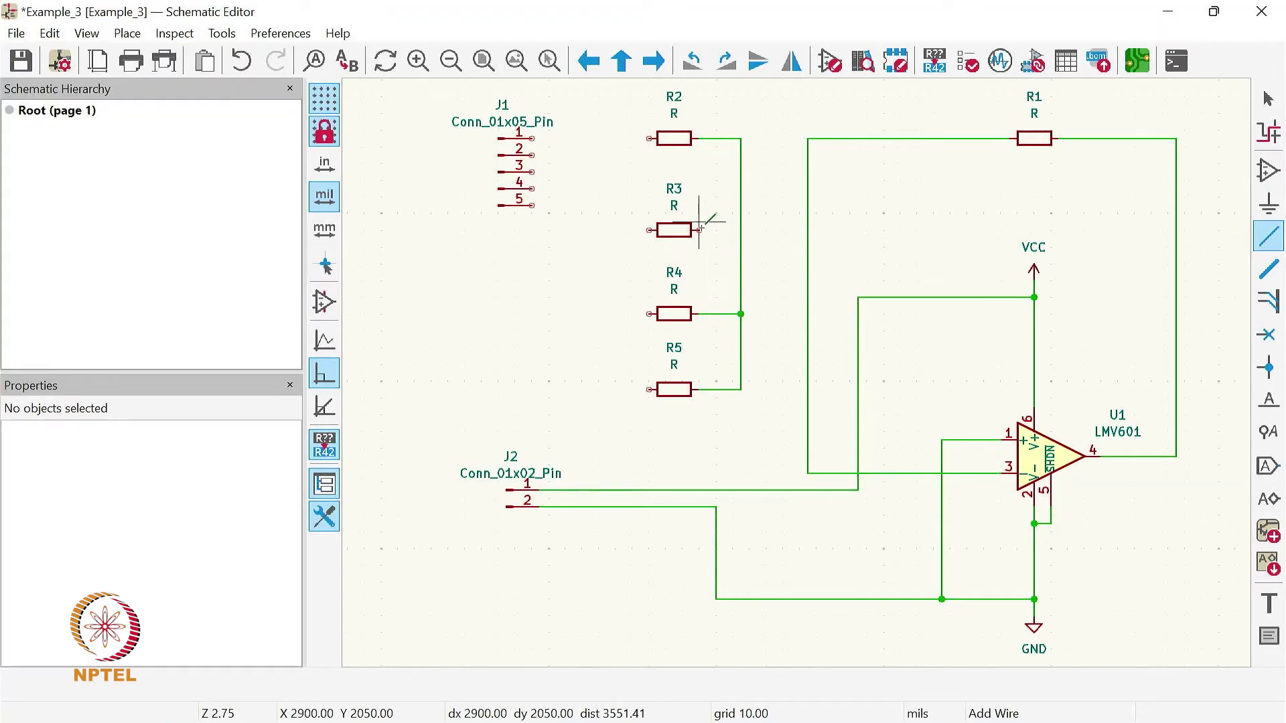
{"action": "left_click", "coordinate": [699, 230]}
{"action": "left_click", "coordinate": [742, 230]}
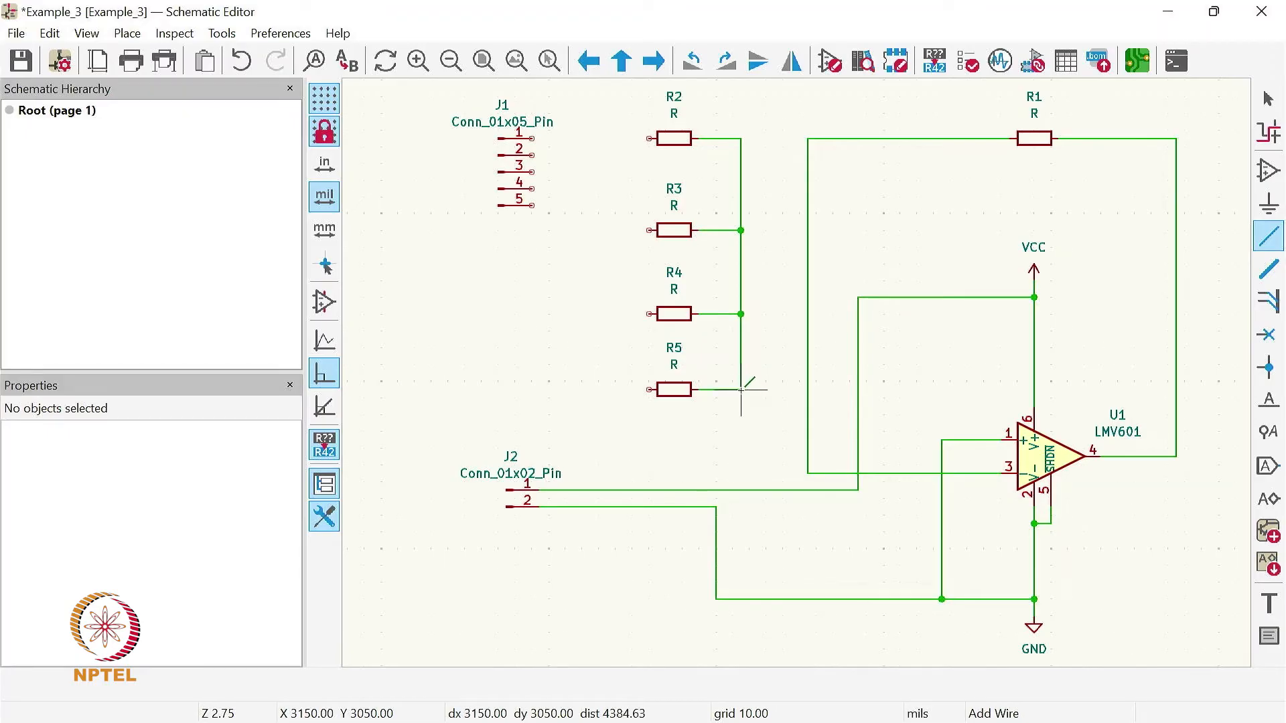
{"action": "left_click", "coordinate": [741, 389]}
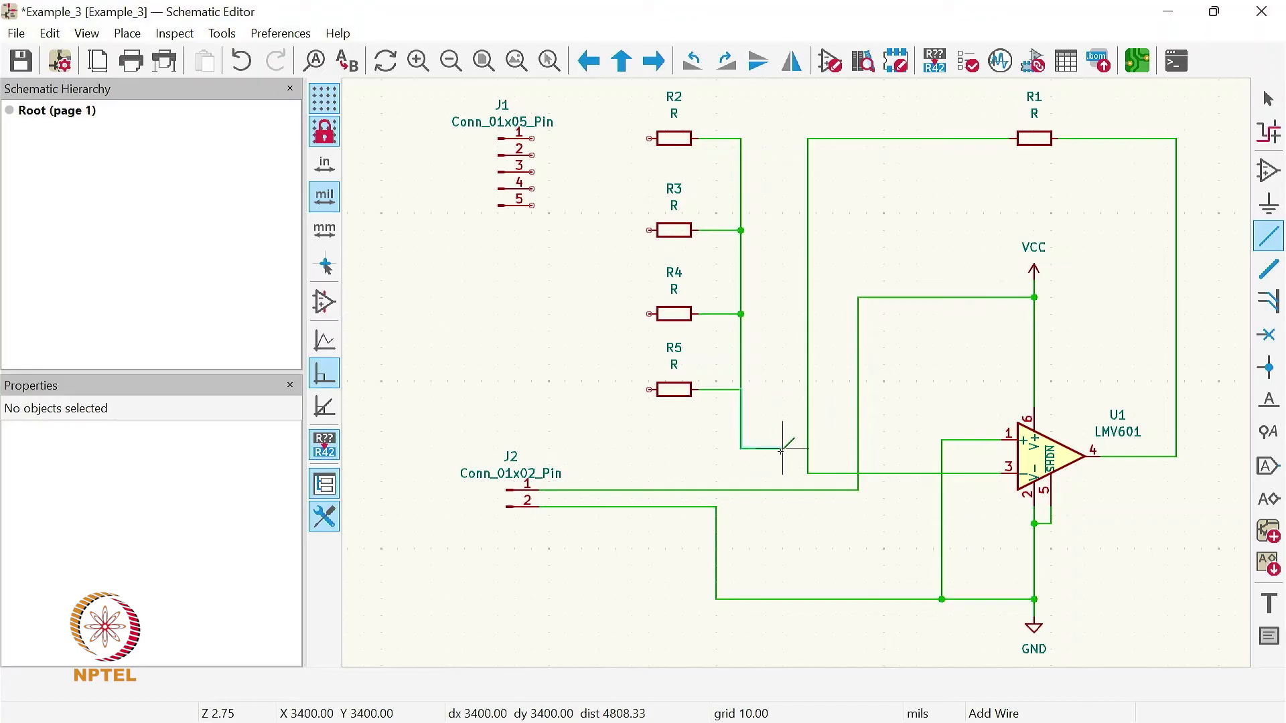
{"action": "left_click", "coordinate": [808, 472]}
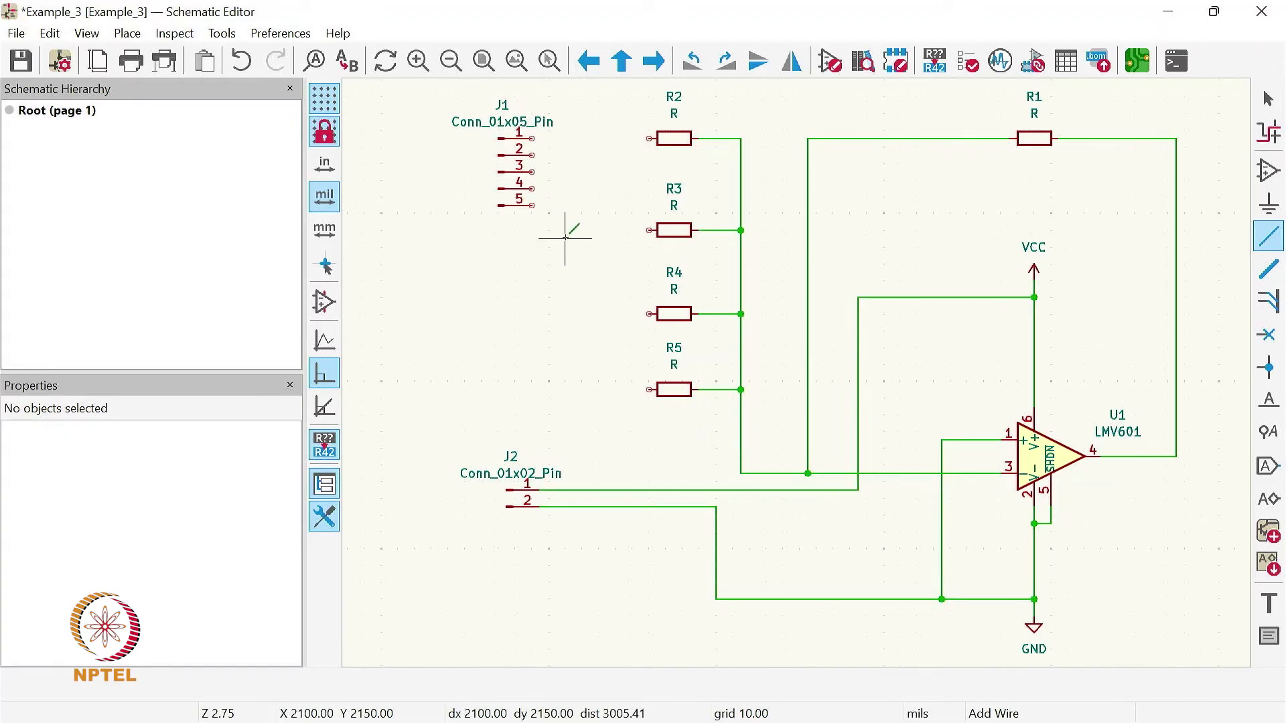
- Wire J1 pin 5 to the free end of R5 and J1 pin 4 to the free end of R4
{"action": "left_click", "coordinate": [532, 205]}
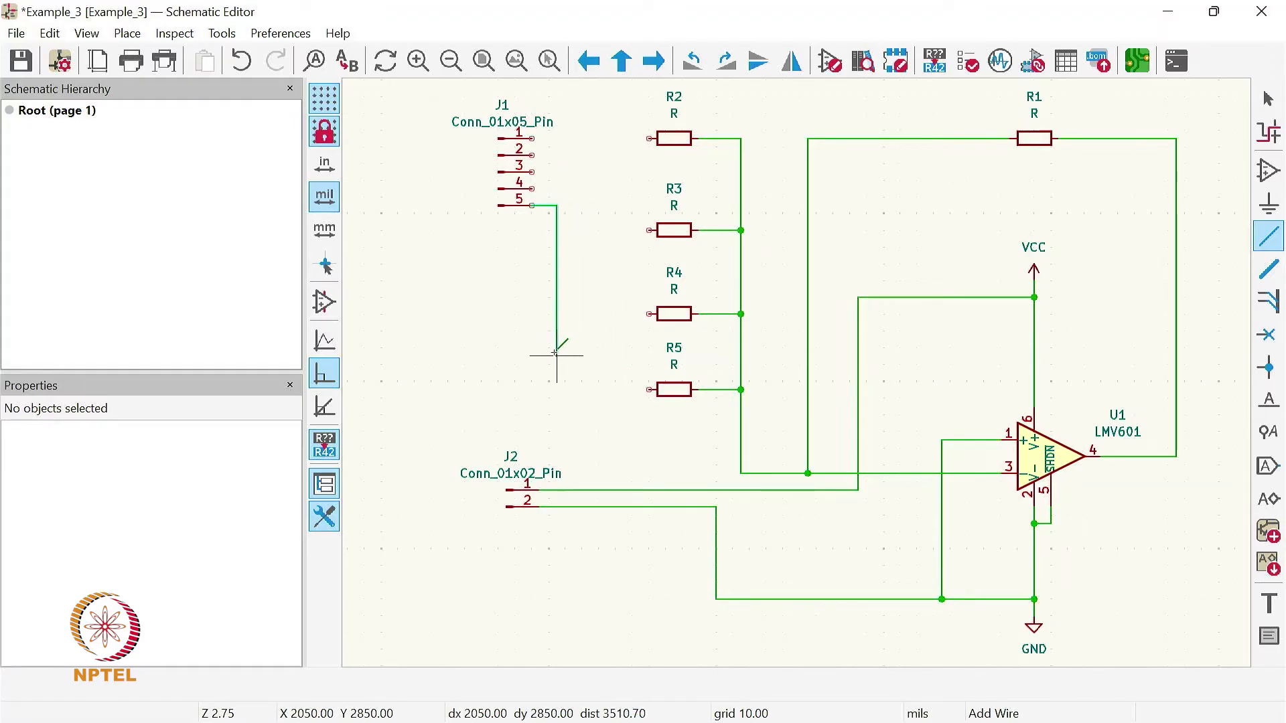
{"action": "left_click", "coordinate": [556, 389]}
{"action": "left_click", "coordinate": [649, 389]}
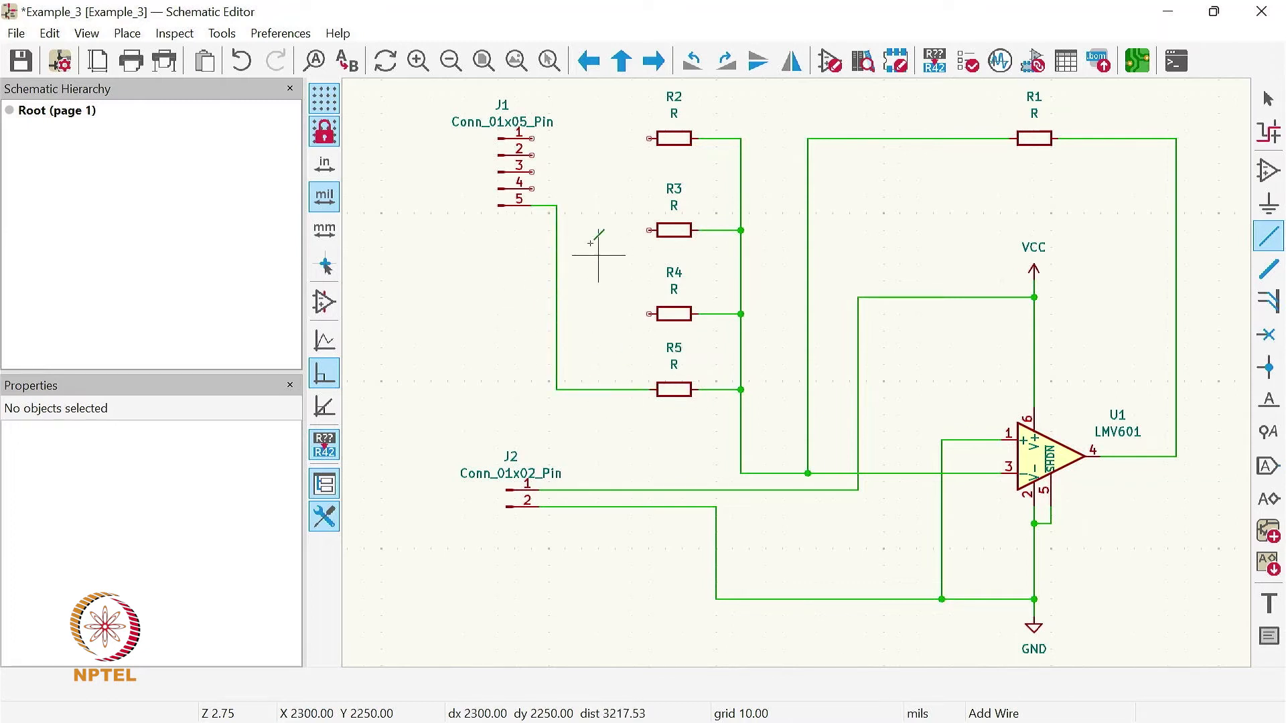
{"action": "left_click", "coordinate": [533, 188]}
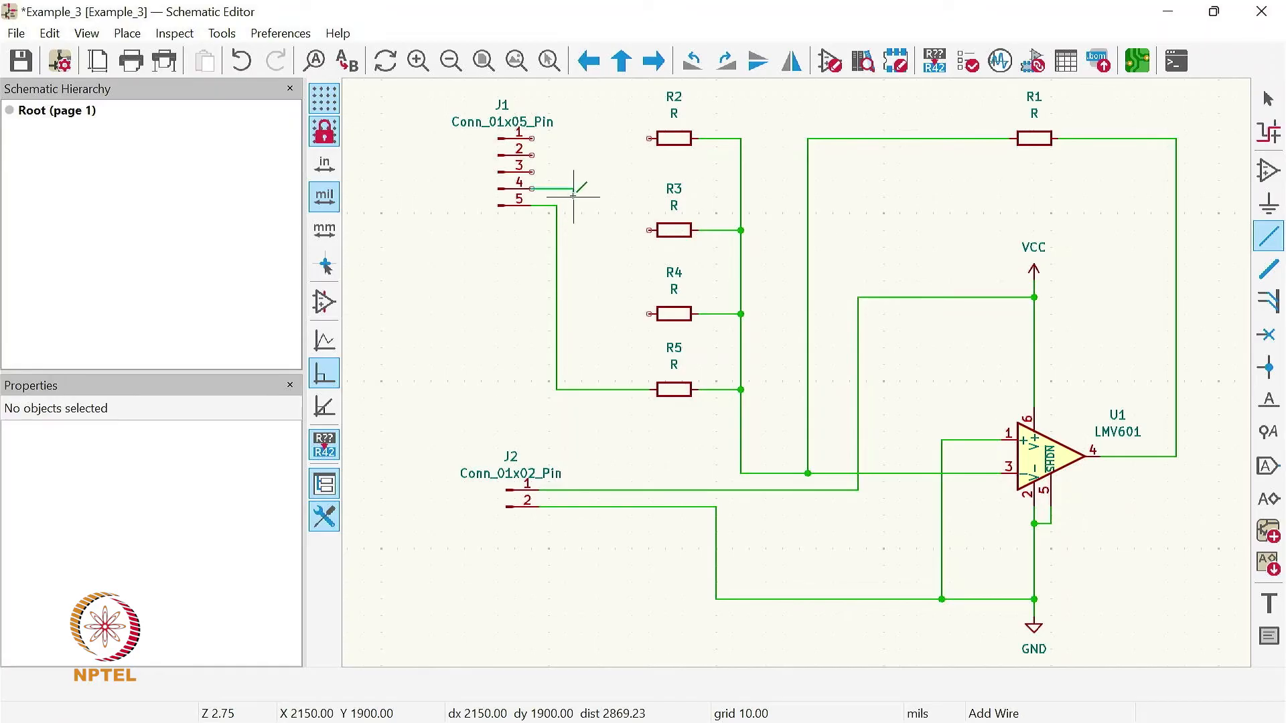
{"action": "left_click", "coordinate": [573, 189]}
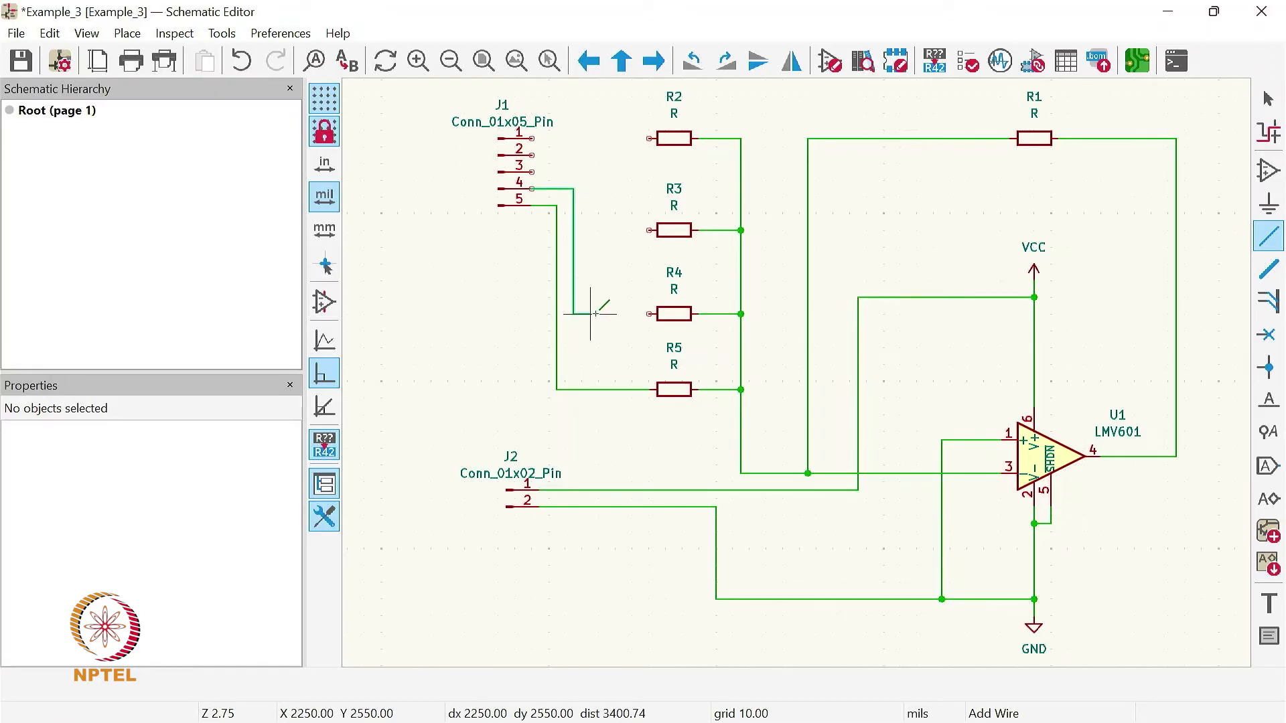
{"action": "left_click", "coordinate": [650, 313]}
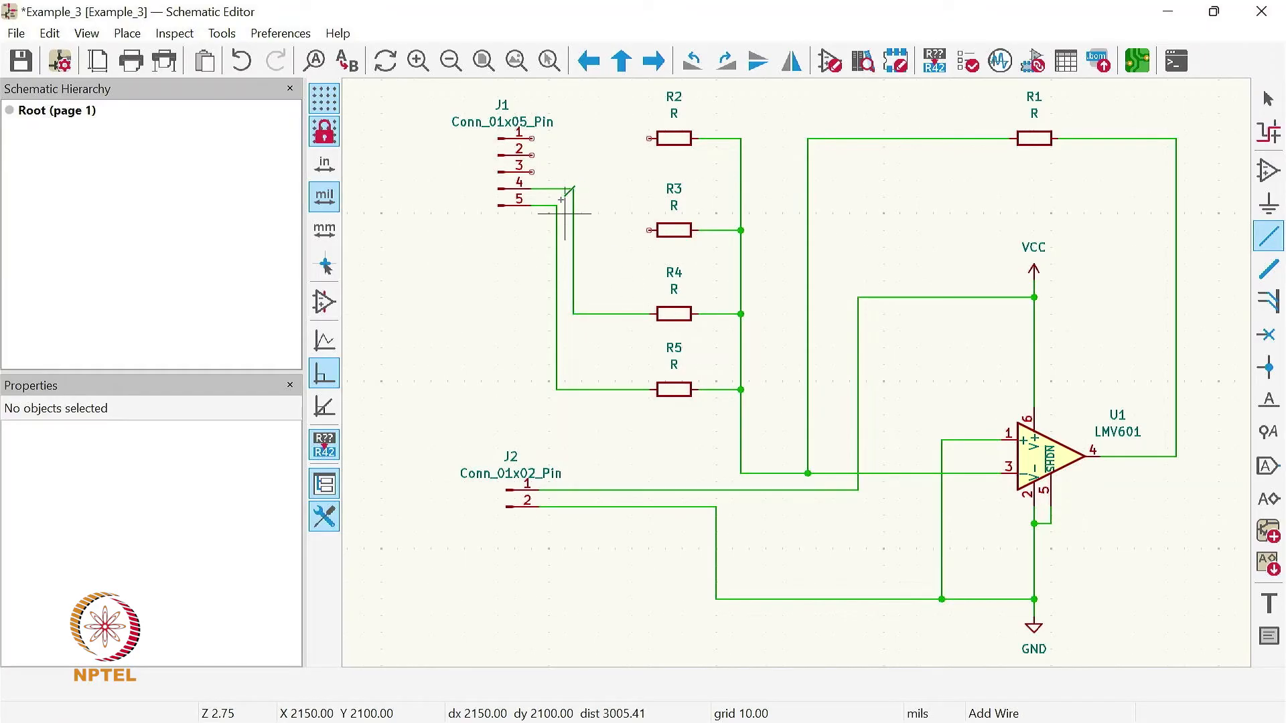
- Wire J1 pin 3 to the free end of R3 and J1 pin 2 to the free end of R2
{"action": "left_click", "coordinate": [533, 172]}
{"action": "left_click", "coordinate": [590, 173]}
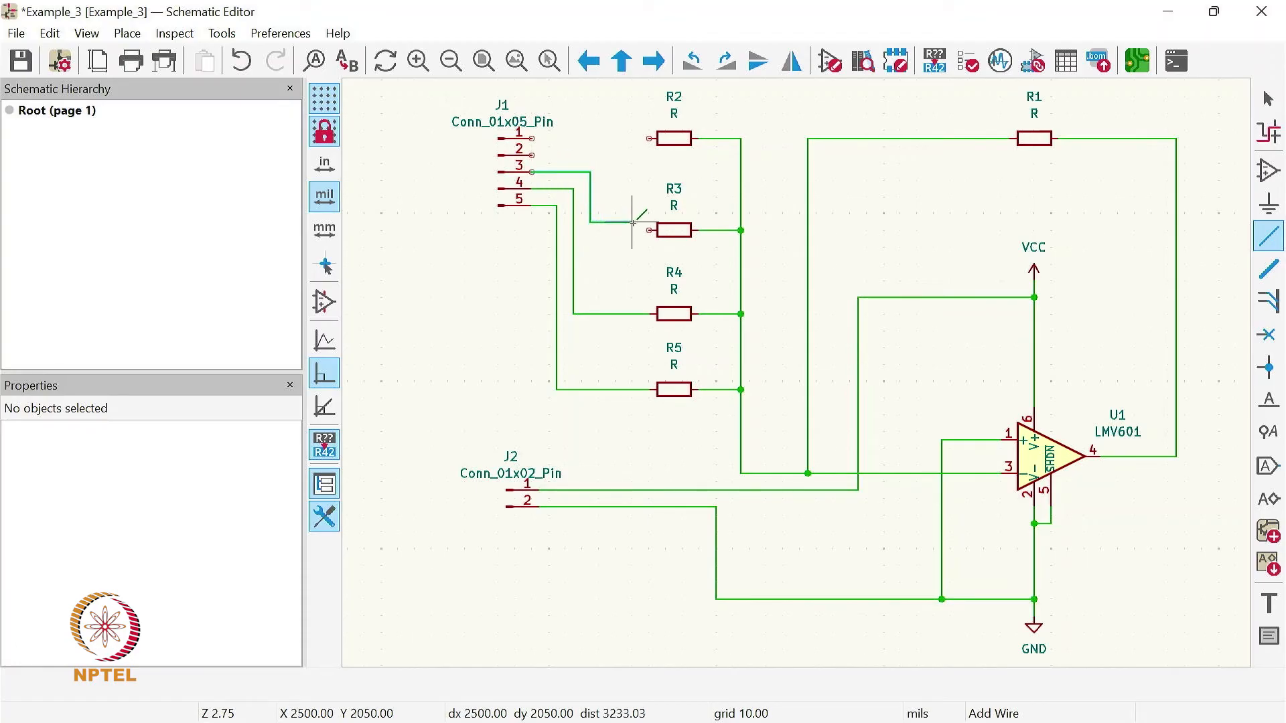
{"action": "left_click", "coordinate": [649, 229]}
{"action": "left_click", "coordinate": [534, 156]}
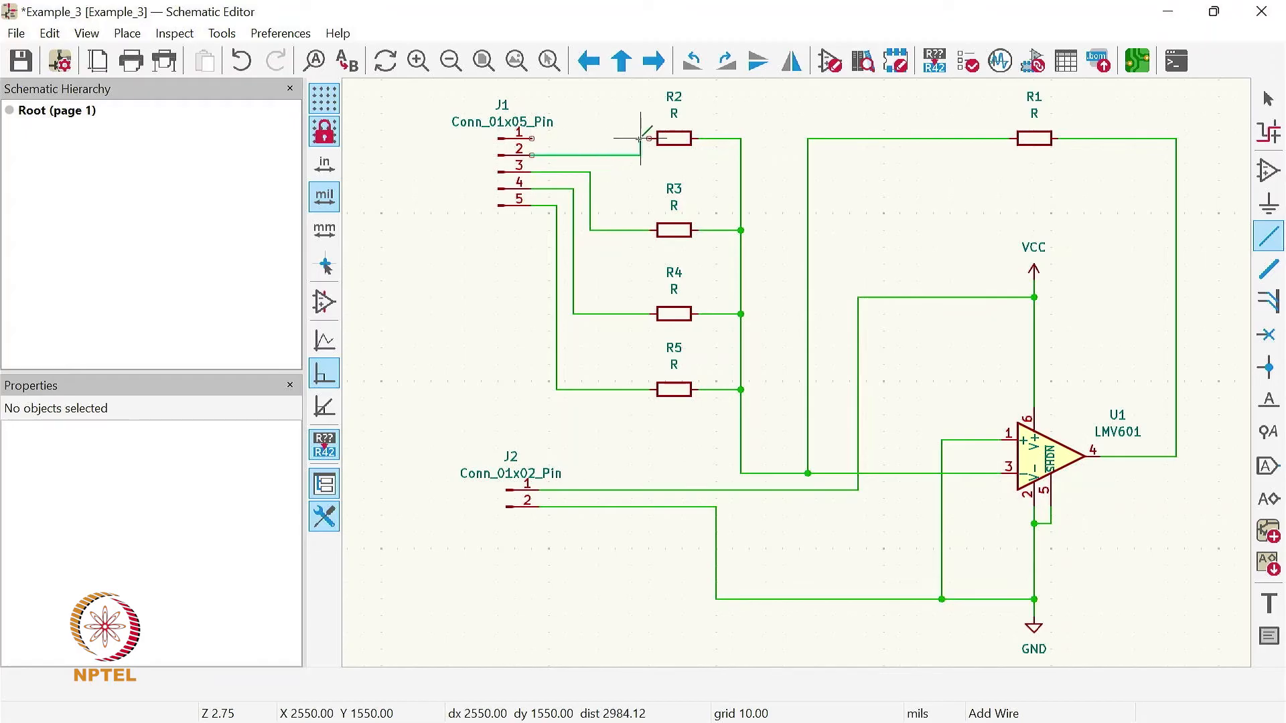
{"action": "left_click", "coordinate": [590, 138]}
{"action": "left_click", "coordinate": [649, 138]}
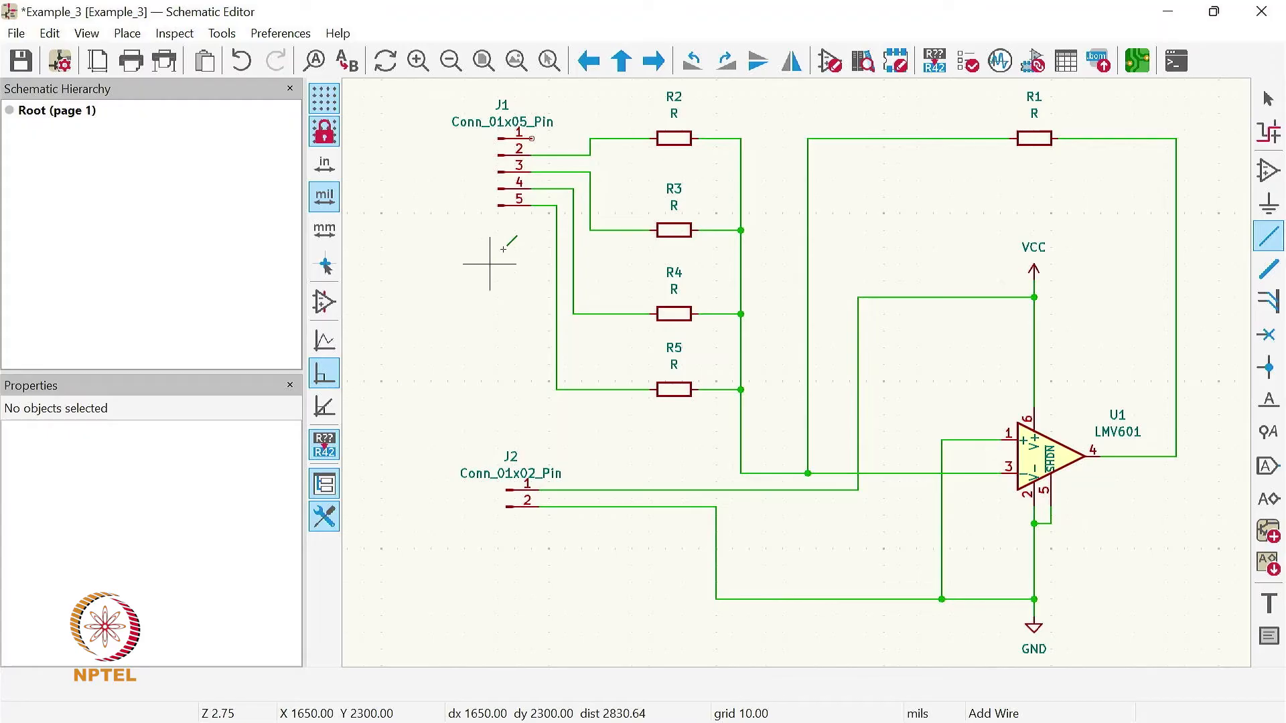
- Wire J1 pin 1 above the resistors to the output corner where R1's wire meets the line from op-amp pin 4
{"action": "left_click", "coordinate": [531, 138]}
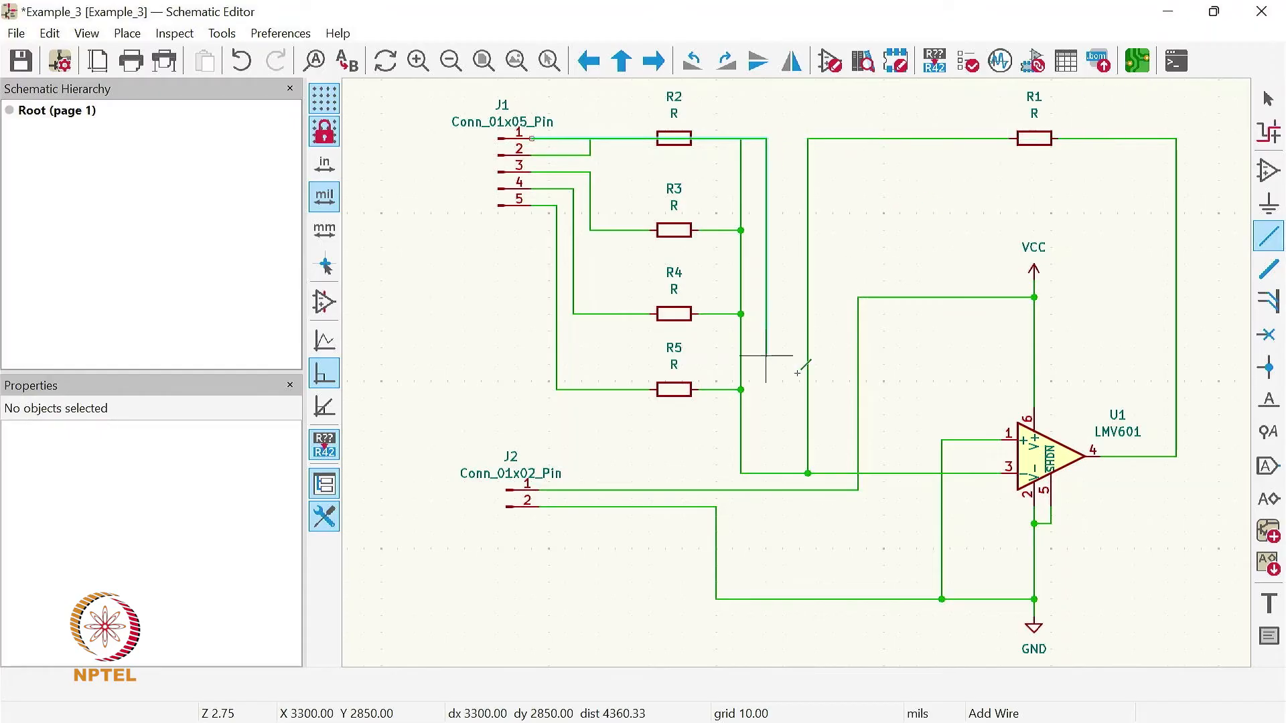
{"action": "scroll", "coordinate": [856, 406], "scroll_direction": "down", "scroll_amount": 2}
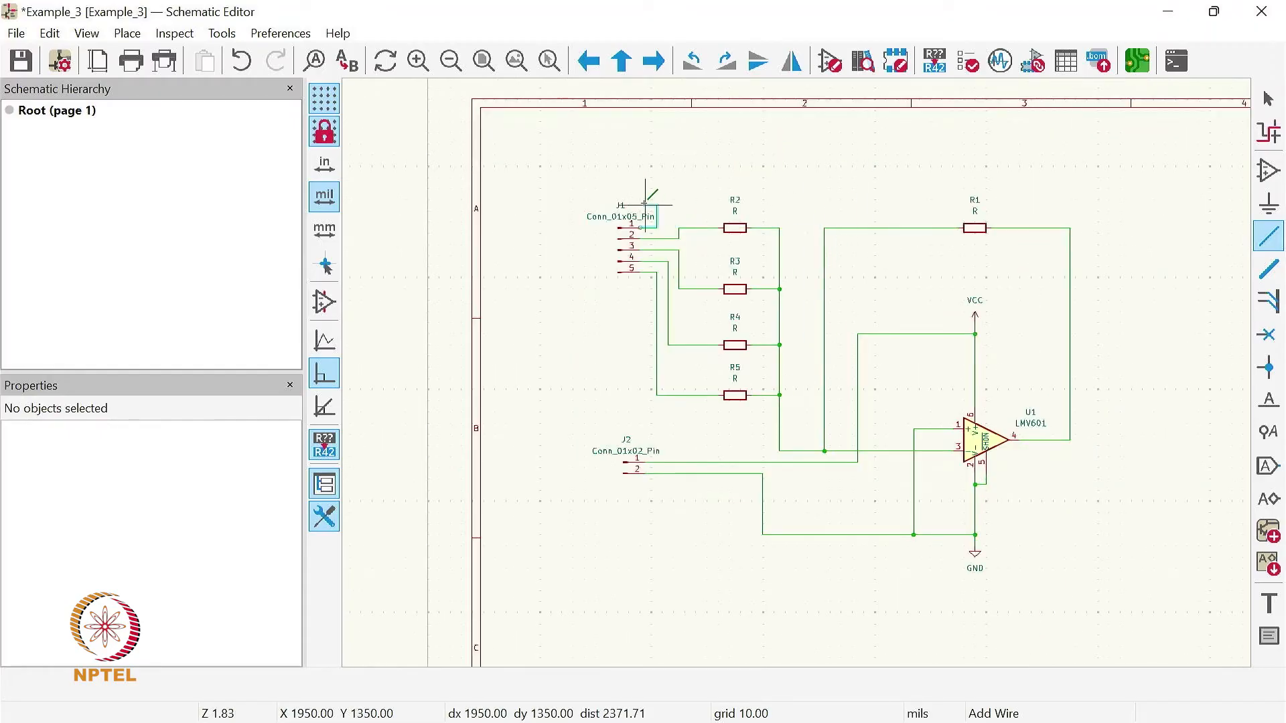
{"action": "scroll", "coordinate": [644, 204], "scroll_direction": "up", "scroll_amount": 2}
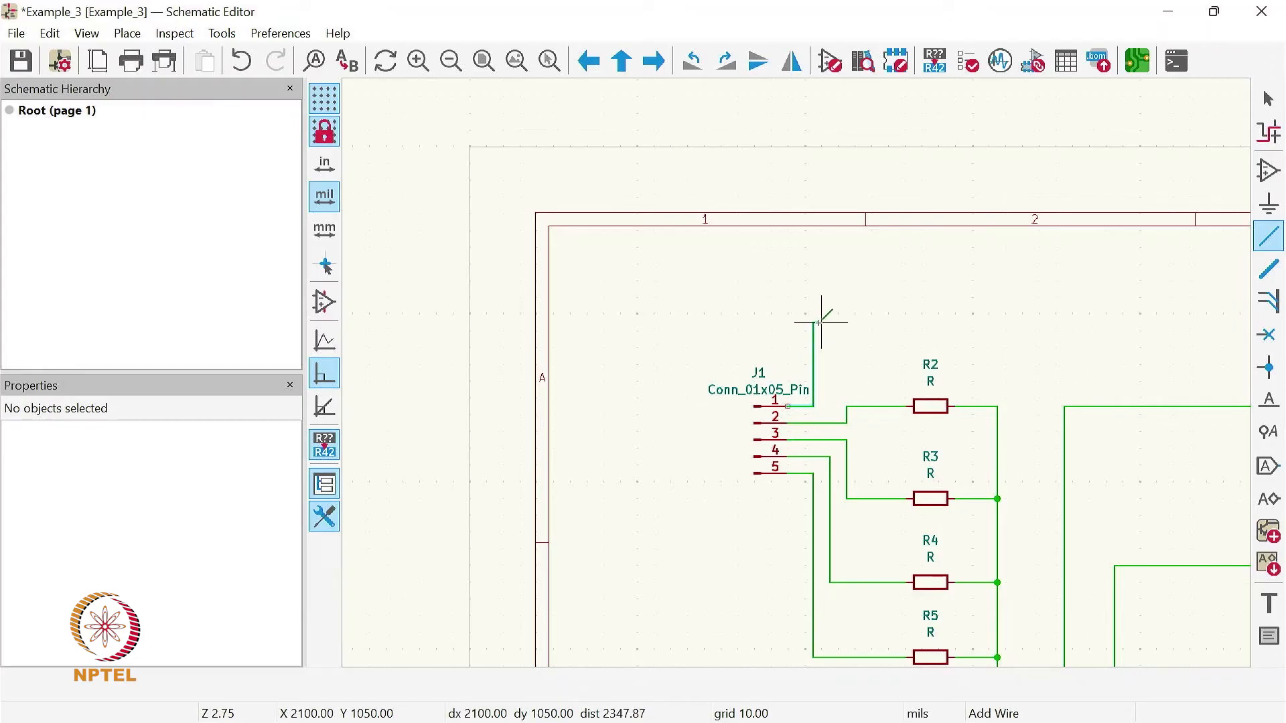
{"action": "scroll", "coordinate": [787, 366], "scroll_direction": "down", "scroll_amount": 4}
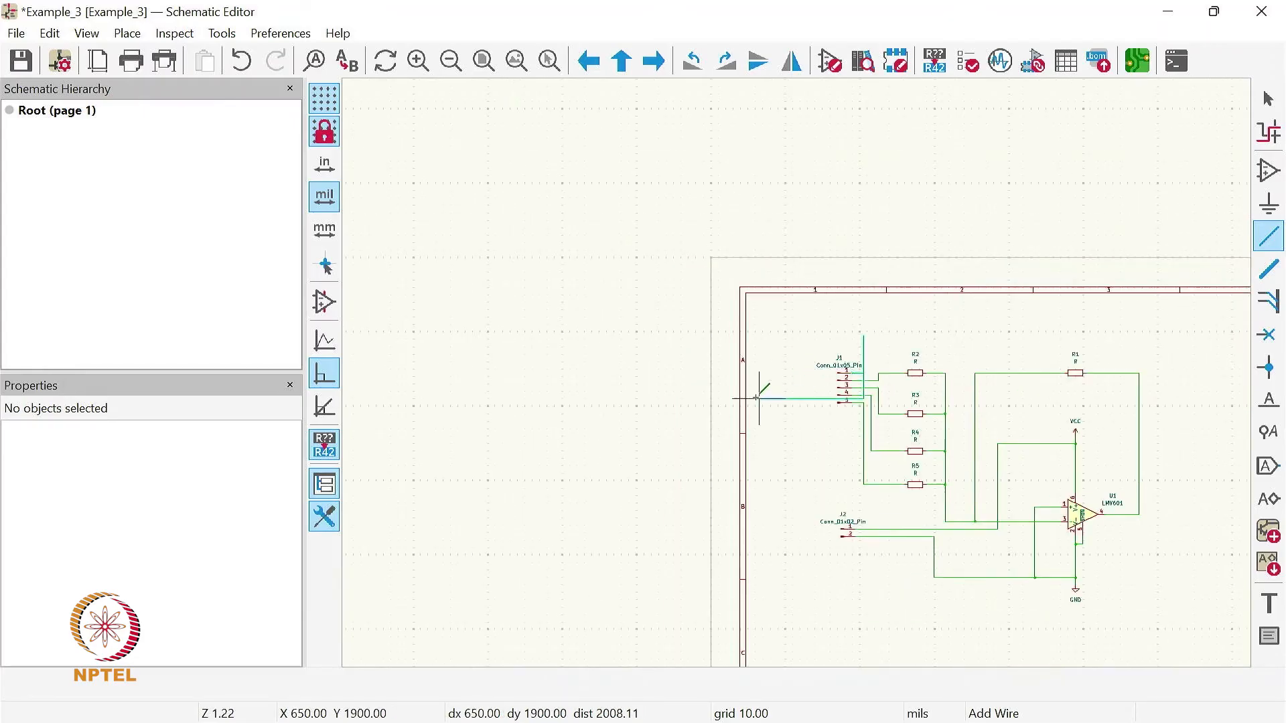
{"action": "scroll", "coordinate": [1172, 405], "scroll_direction": "up", "scroll_amount": 2}
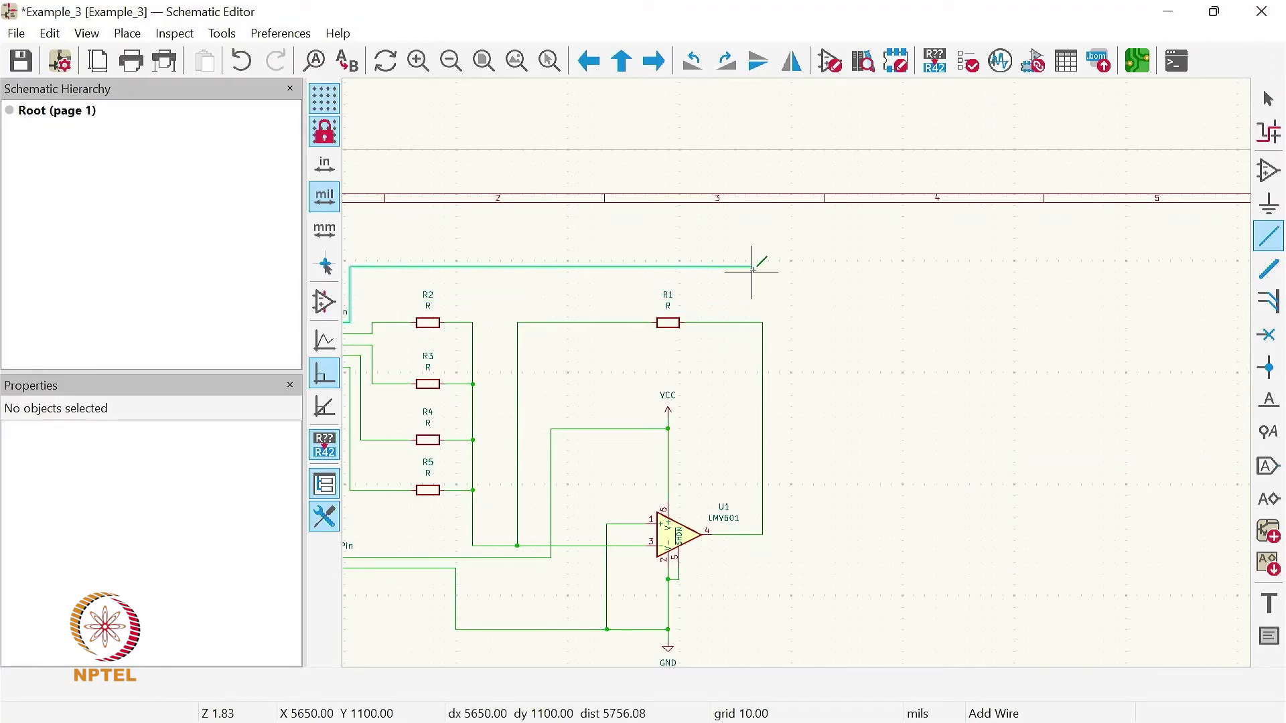
{"action": "left_click", "coordinate": [763, 323]}
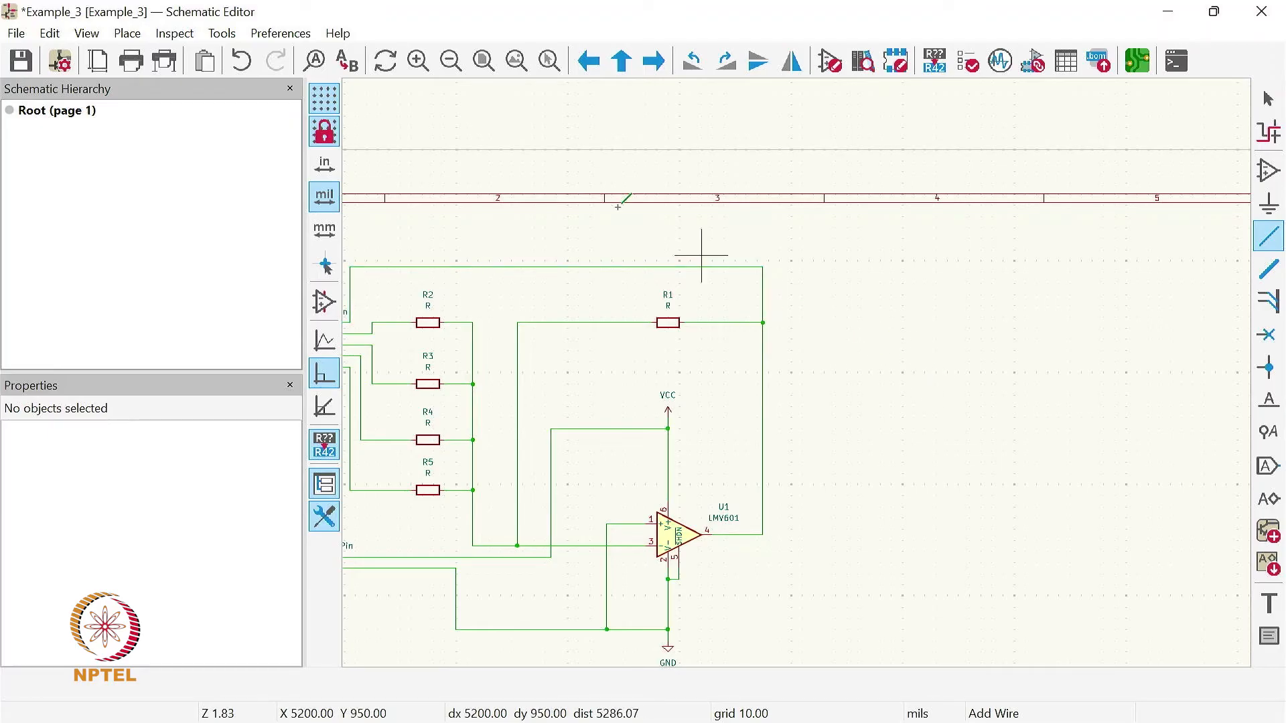
- Open the footprint assignment tool for the schematic and examine the Connector_IDC, Connector_JST and Connector_Card footprint libraries
{"action": "left_click", "coordinate": [517, 72]}
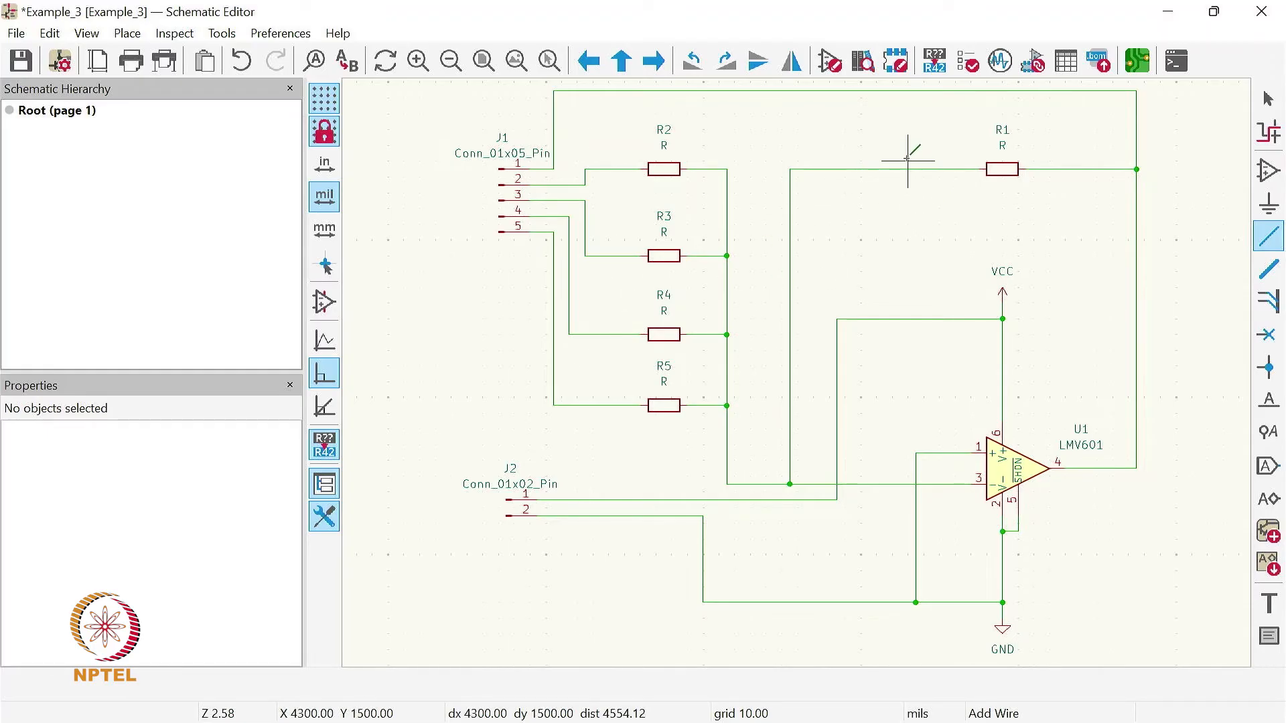
{"action": "left_click", "coordinate": [1036, 62]}
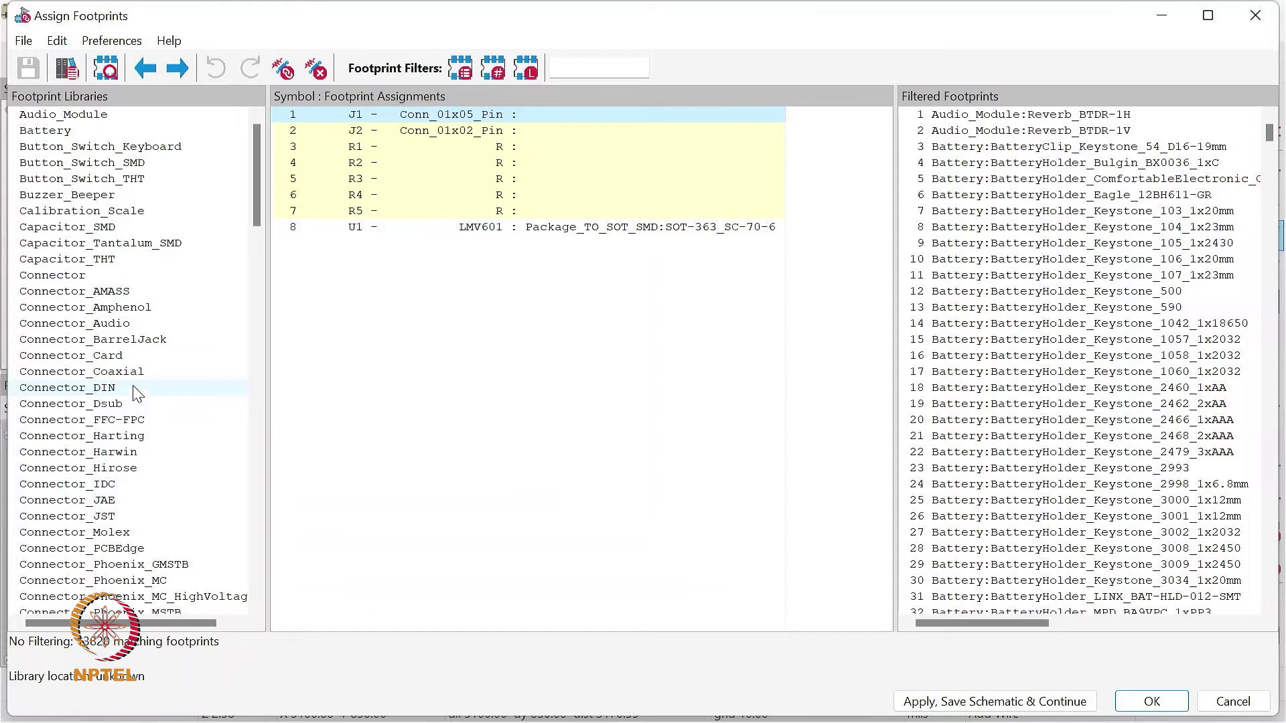
{"action": "scroll", "coordinate": [169, 532], "scroll_direction": "down", "scroll_amount": 3}
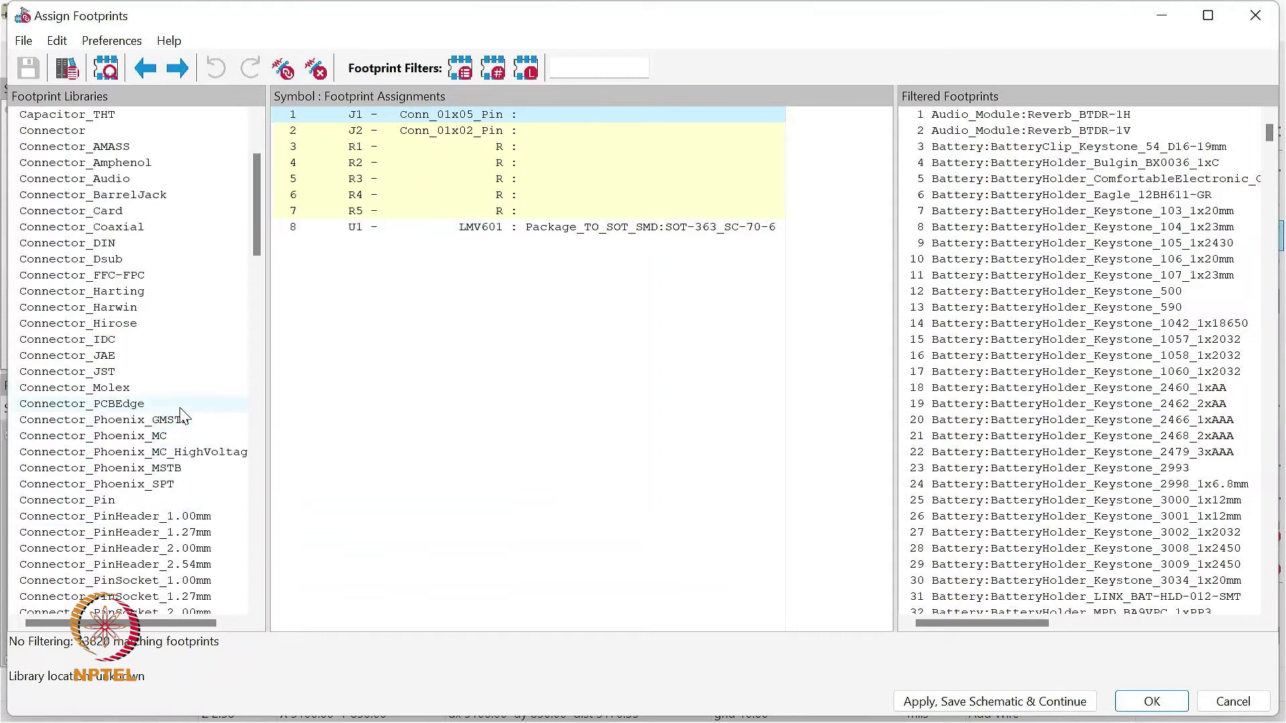
{"action": "left_click", "coordinate": [176, 340]}
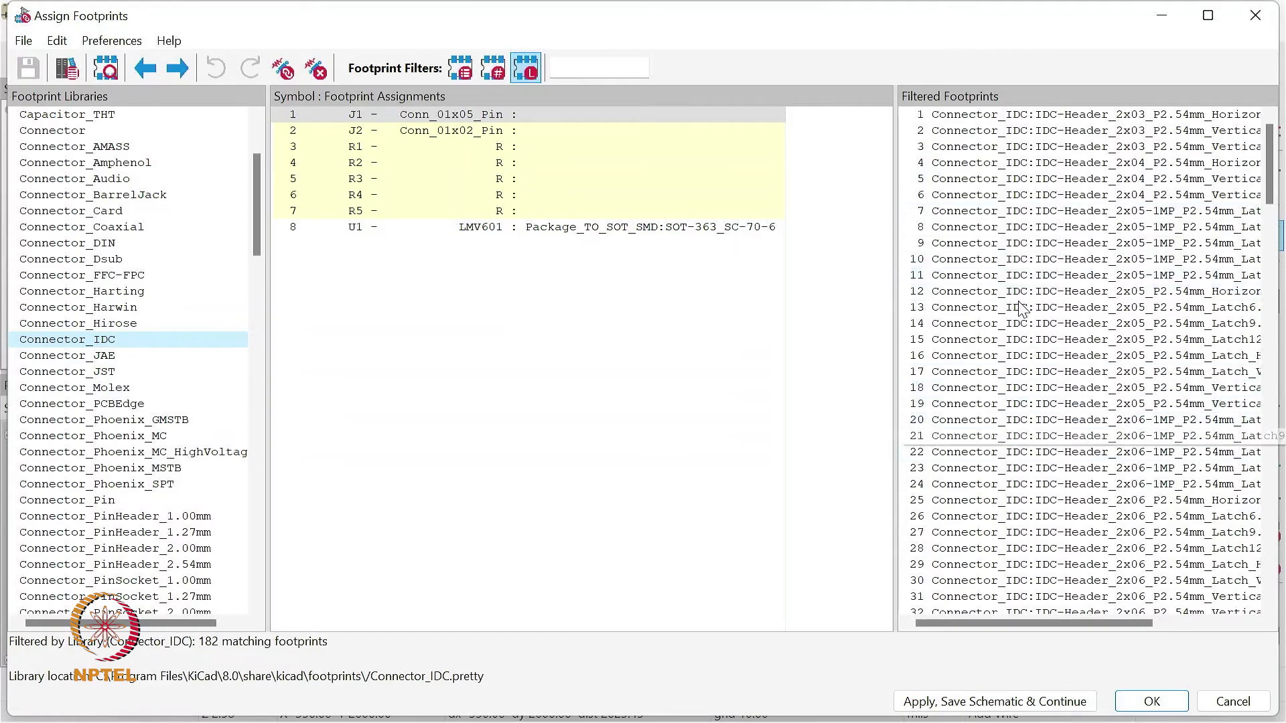
{"action": "left_click", "coordinate": [121, 375]}
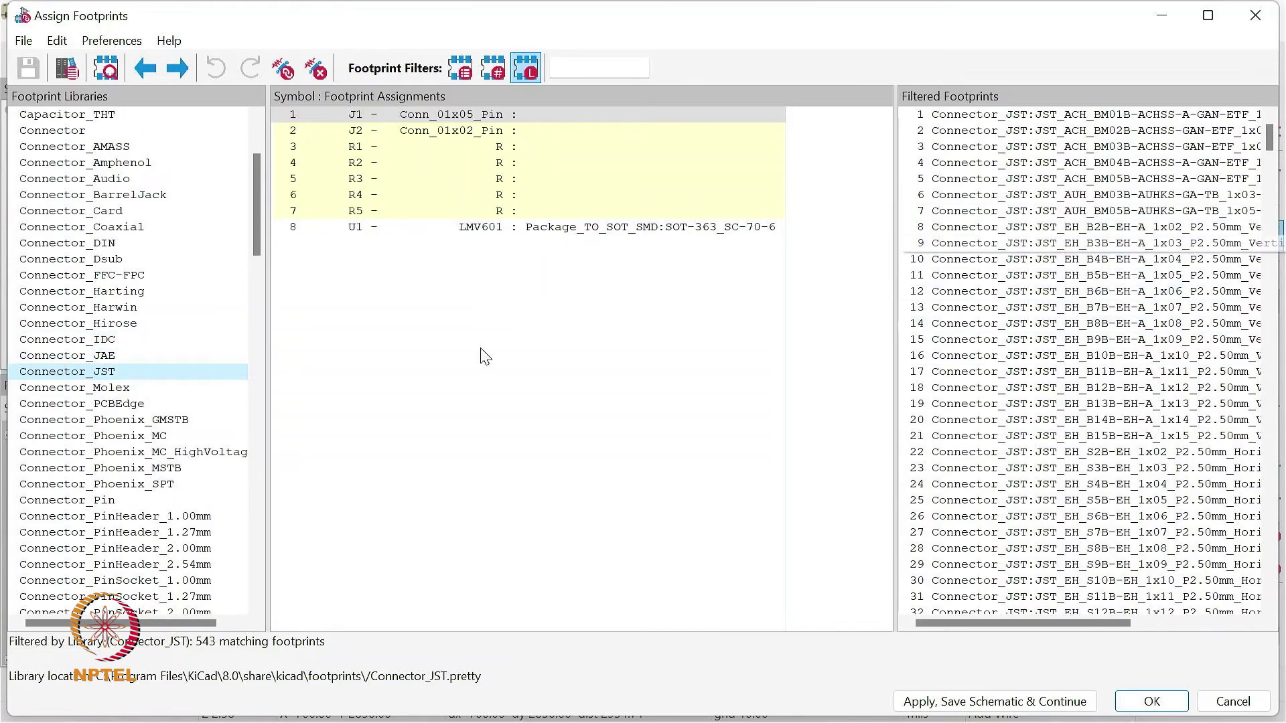
{"action": "scroll", "coordinate": [124, 359], "scroll_direction": "up", "scroll_amount": 3}
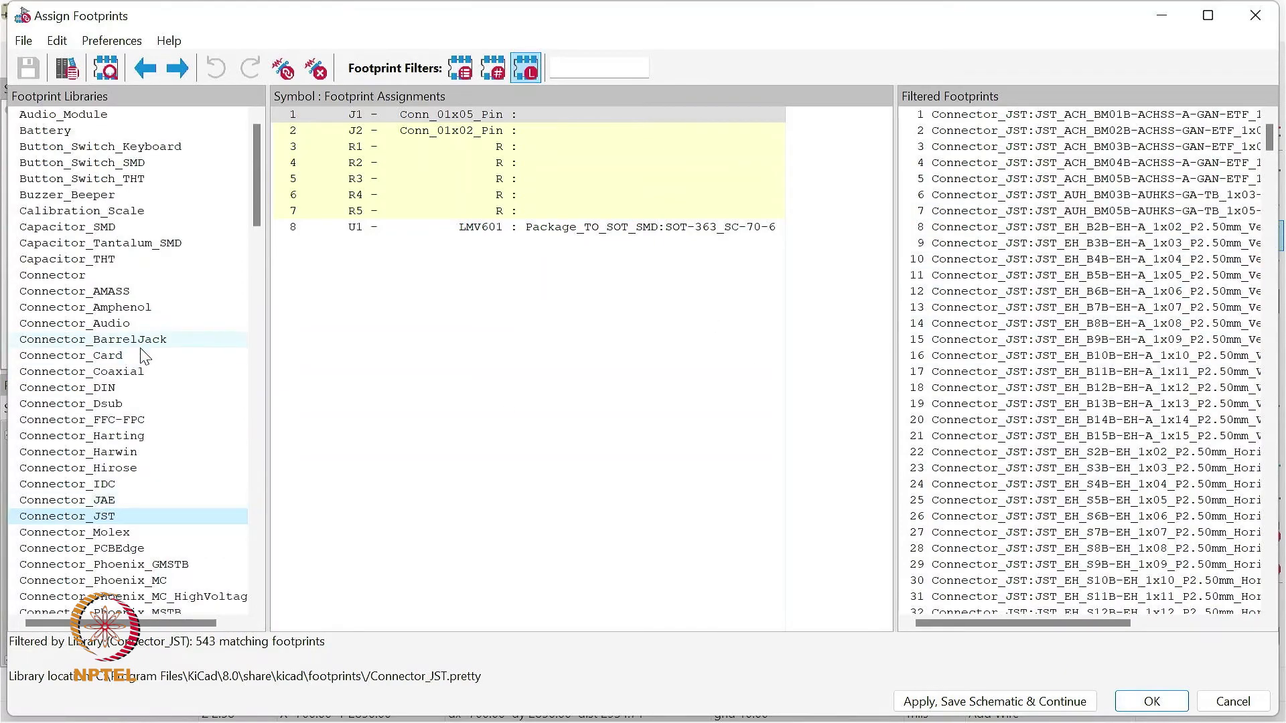
{"action": "left_click", "coordinate": [142, 354]}
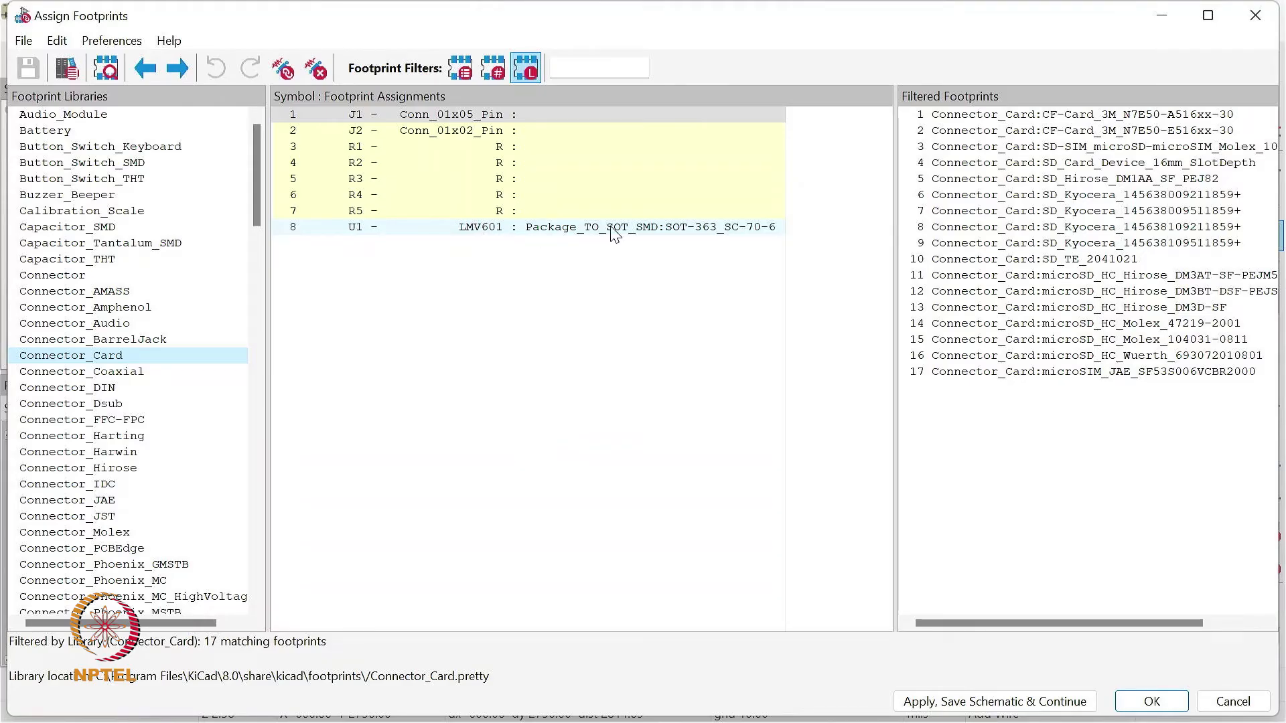
{"action": "left_click", "coordinate": [729, 232]}
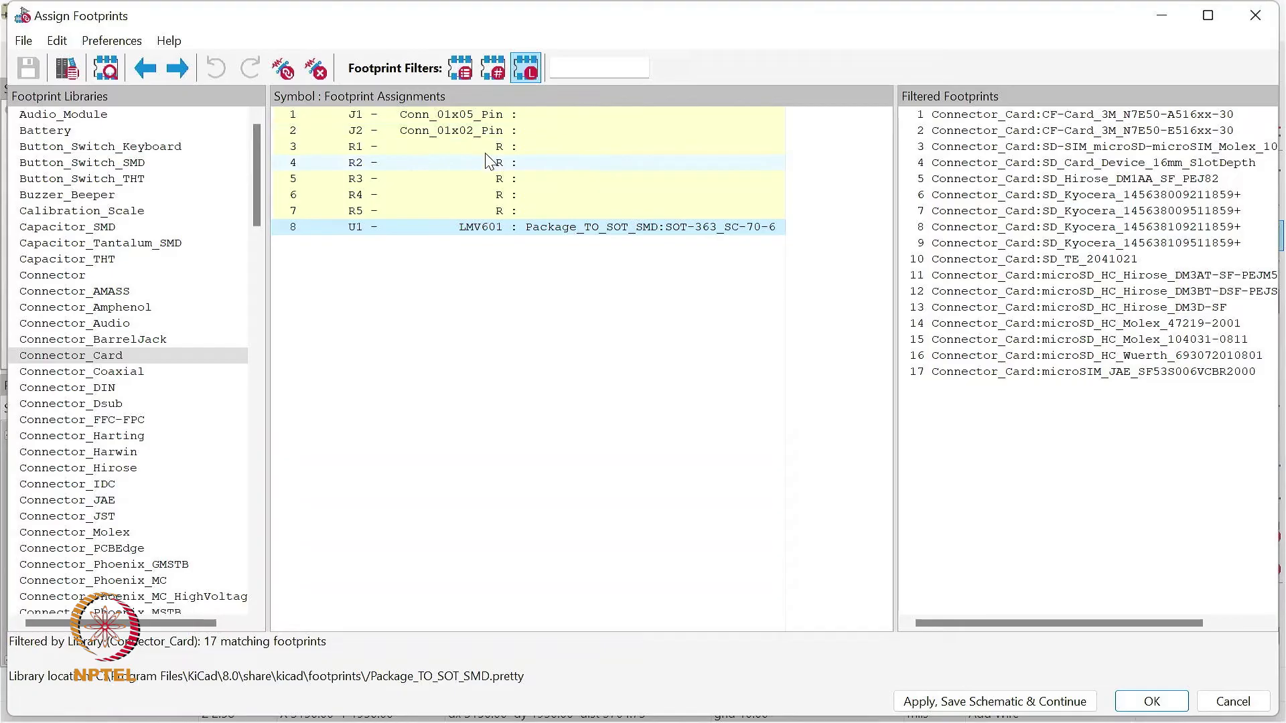
- Assign the footprint TE_826576-5_1x05_P3.96mm_Vertical from the Connector_TE-Connectivity library to the five-pin connector J1
{"action": "left_click", "coordinate": [536, 119]}
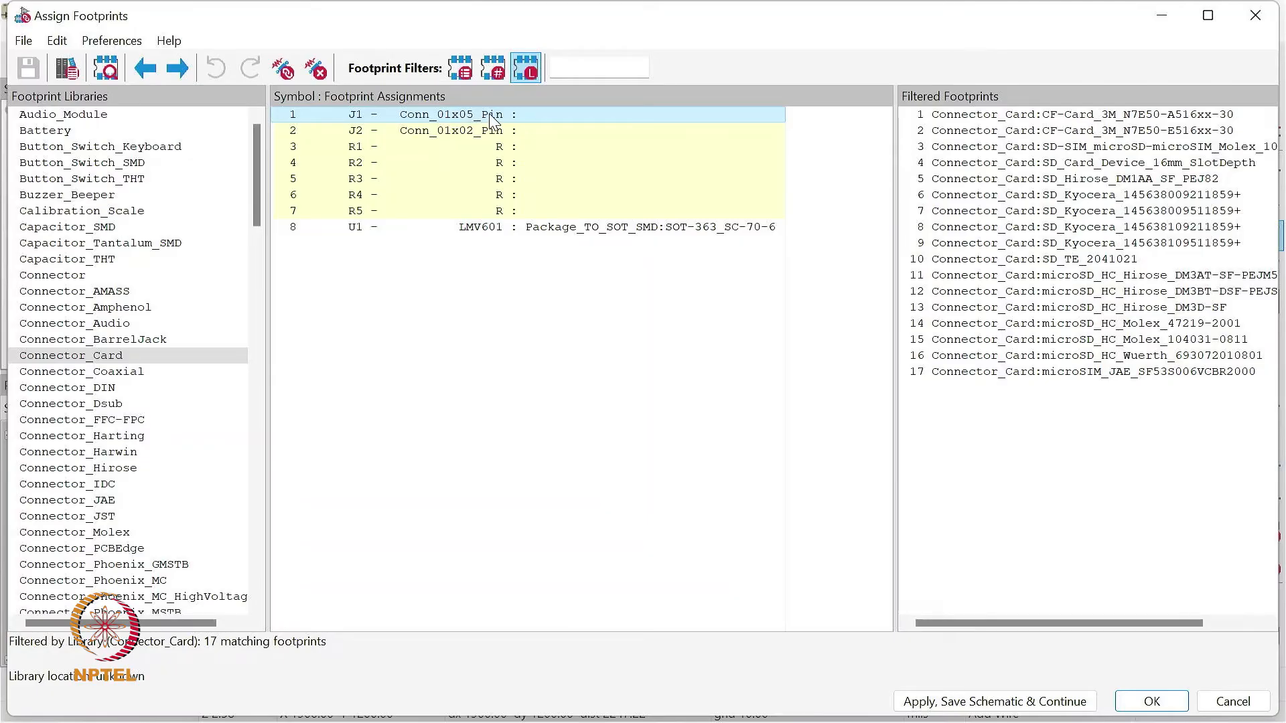
{"action": "left_click_drag", "start_coordinate": [255, 175], "coordinate": [267, 275]}
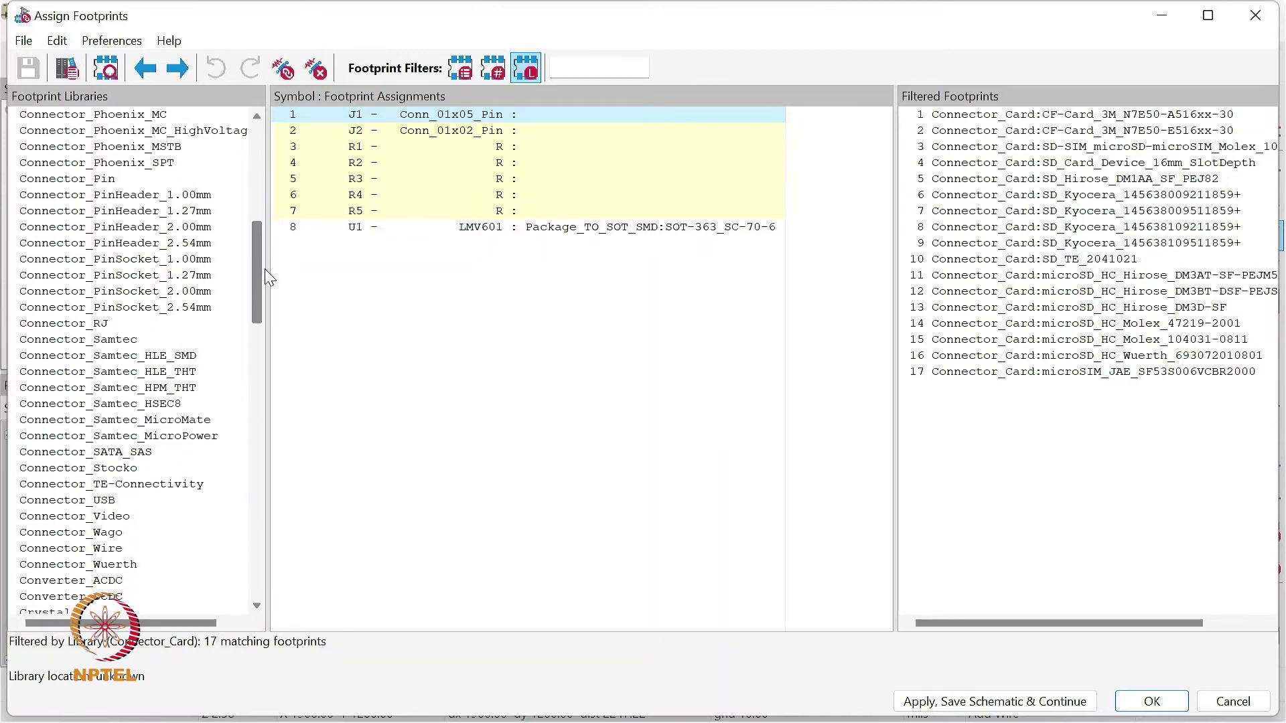
{"action": "left_click", "coordinate": [125, 487]}
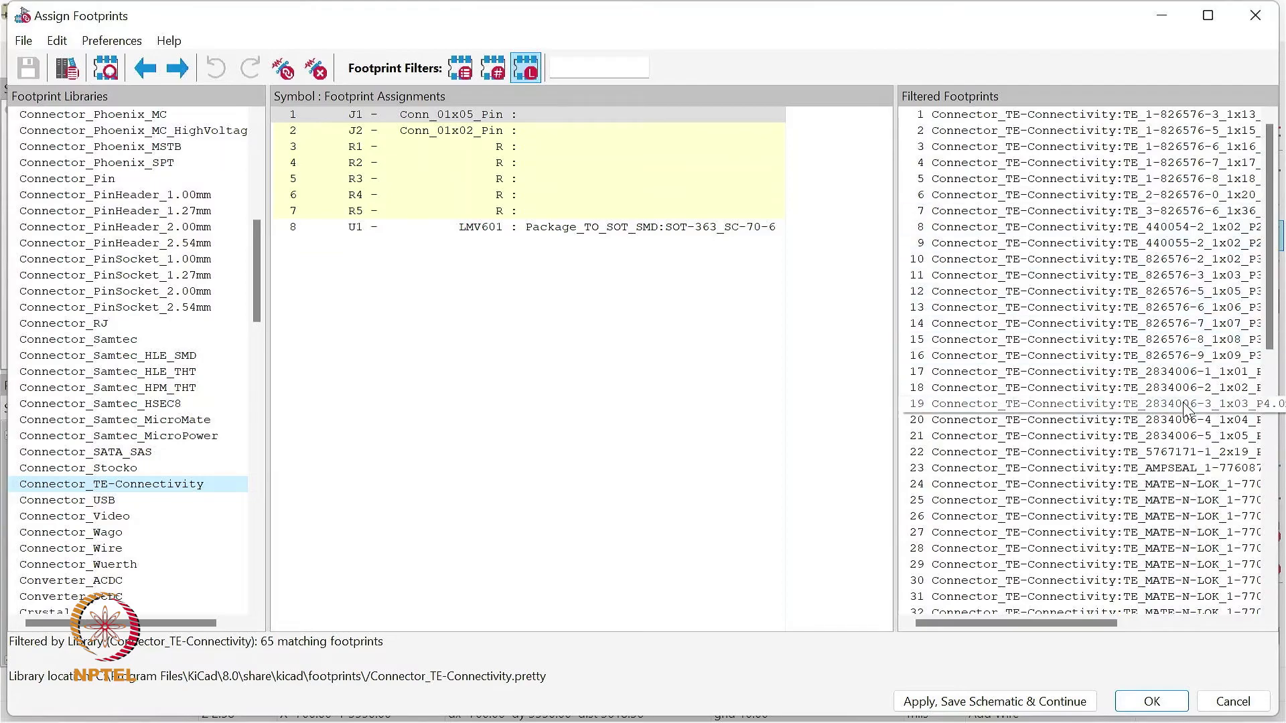
{"action": "mouse_move", "coordinate": [1272, 297]}
{"action": "left_mouse_down"}
{"action": "mouse_move", "coordinate": [1269, 361]}
{"action": "mouse_move", "coordinate": [1272, 320]}
{"action": "left_mouse_up"}
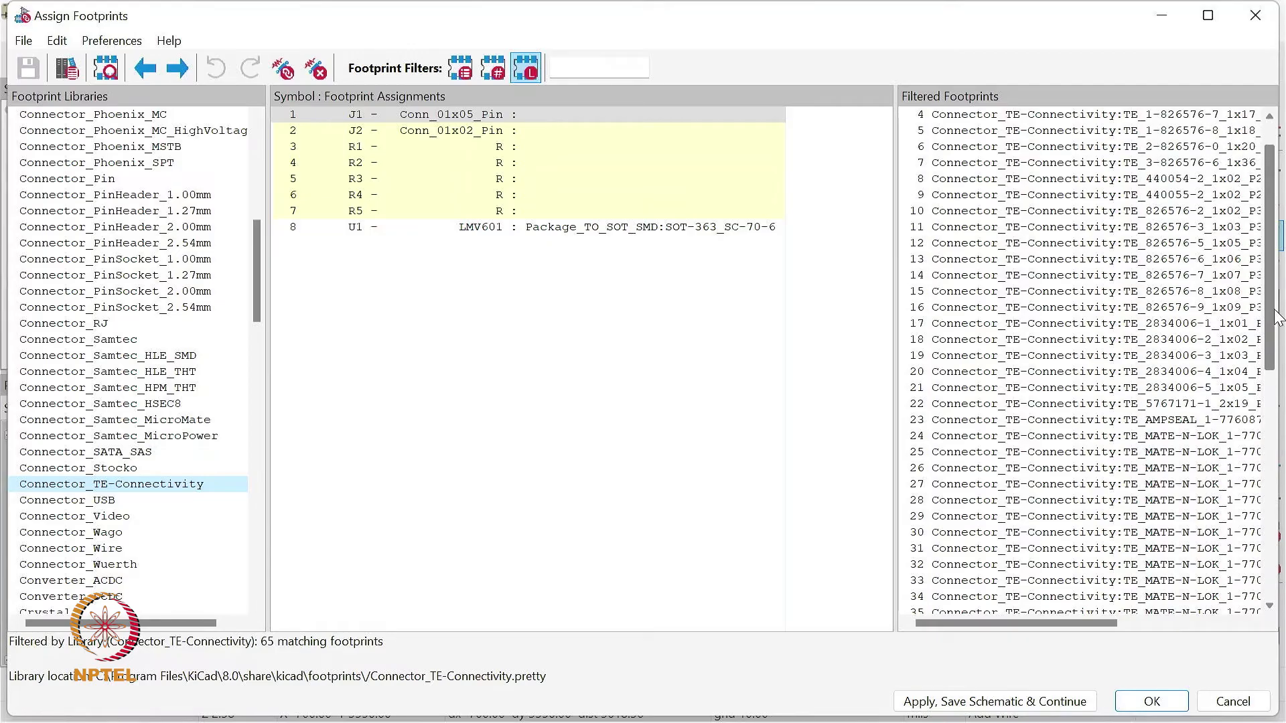
{"action": "left_click", "coordinate": [1203, 245]}
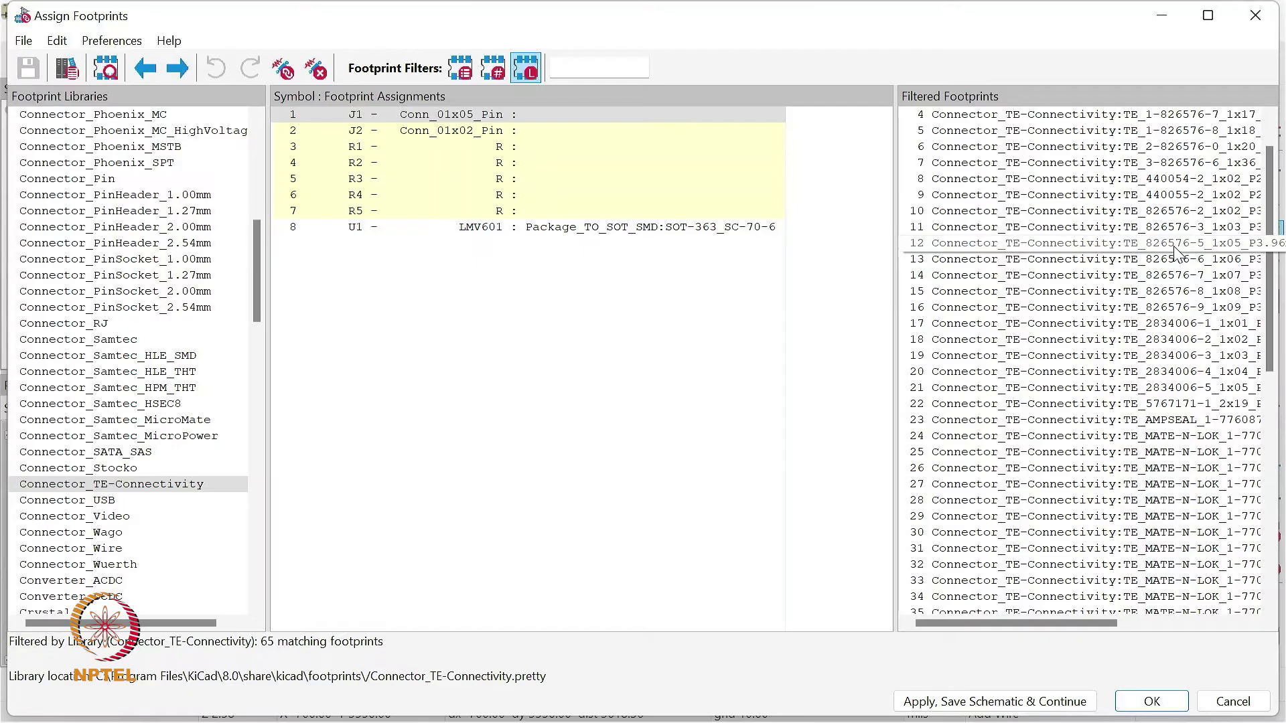
{"action": "left_click", "coordinate": [1237, 249]}
{"action": "left_click", "coordinate": [1204, 246]}
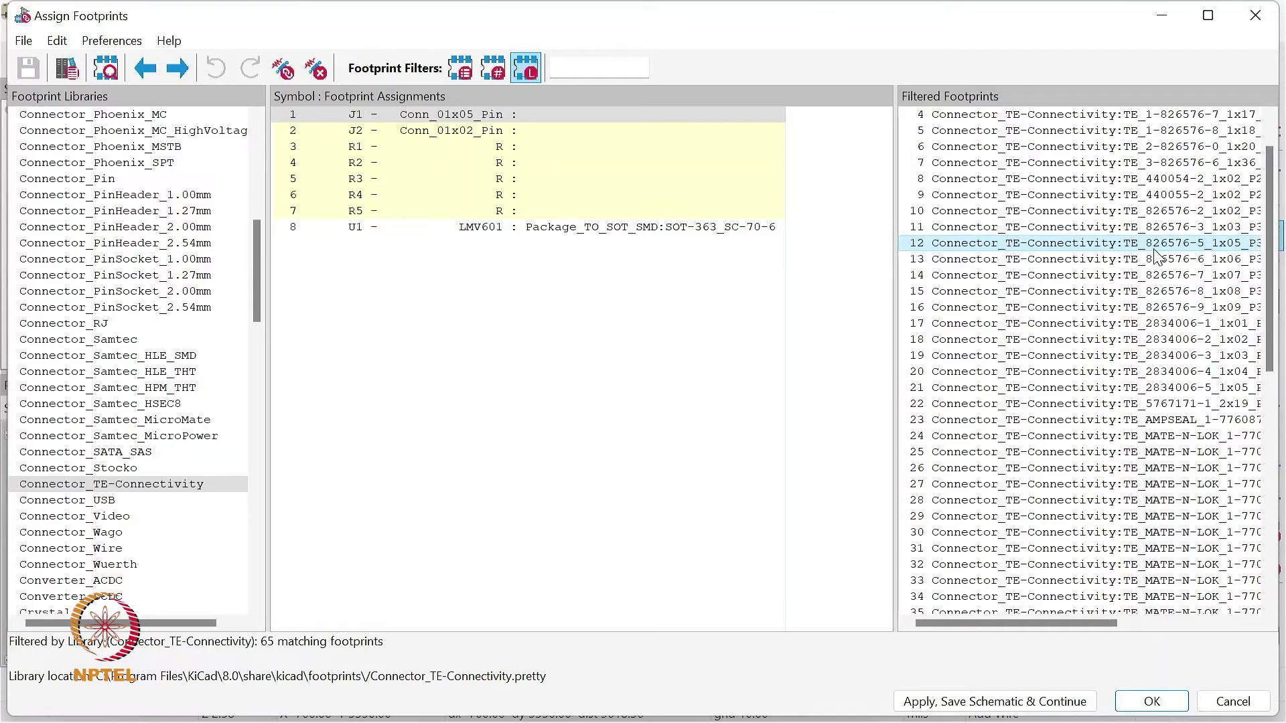
{"action": "double_click", "coordinate": [1124, 246]}
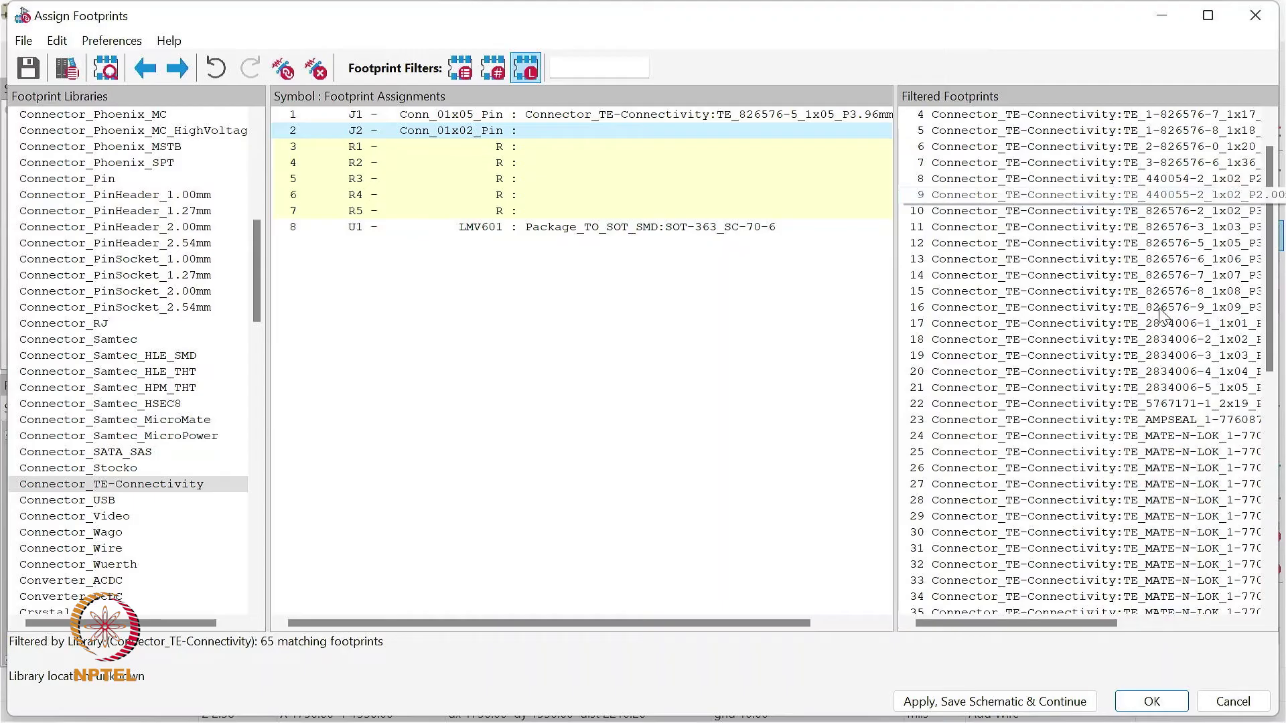
- Assign the Connector_TE-Connectivity footprint TE_826576-2_1x02_P3.96mm_Vertical to the two-pin connector J2
{"action": "left_click_drag", "start_coordinate": [899, 381], "coordinate": [726, 375]}
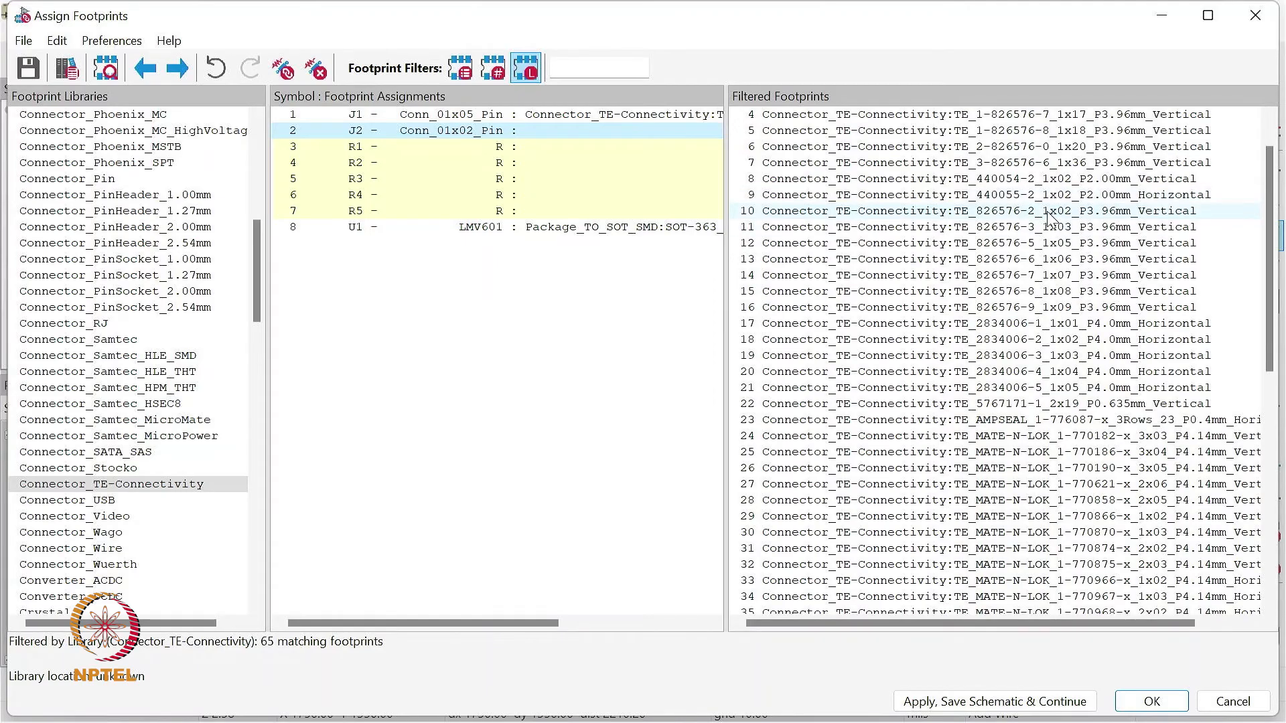
{"action": "left_click", "coordinate": [1075, 180]}
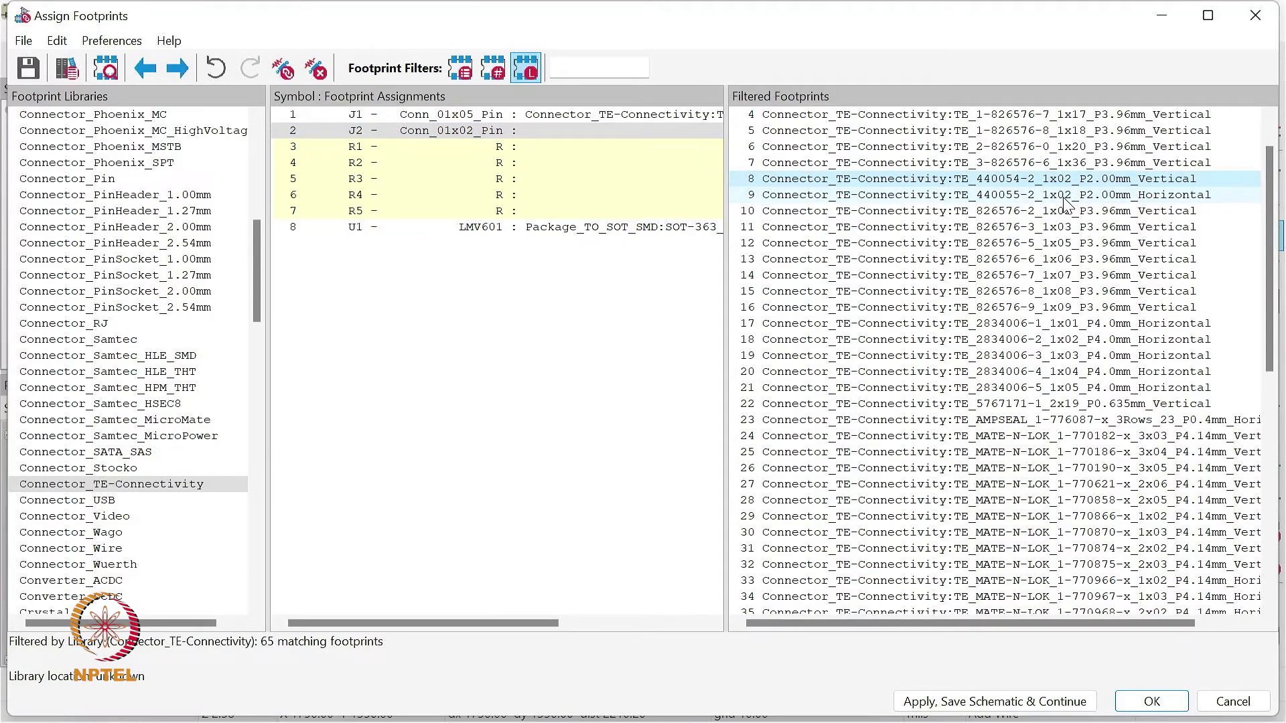
{"action": "left_click_drag", "start_coordinate": [728, 285], "coordinate": [780, 309]}
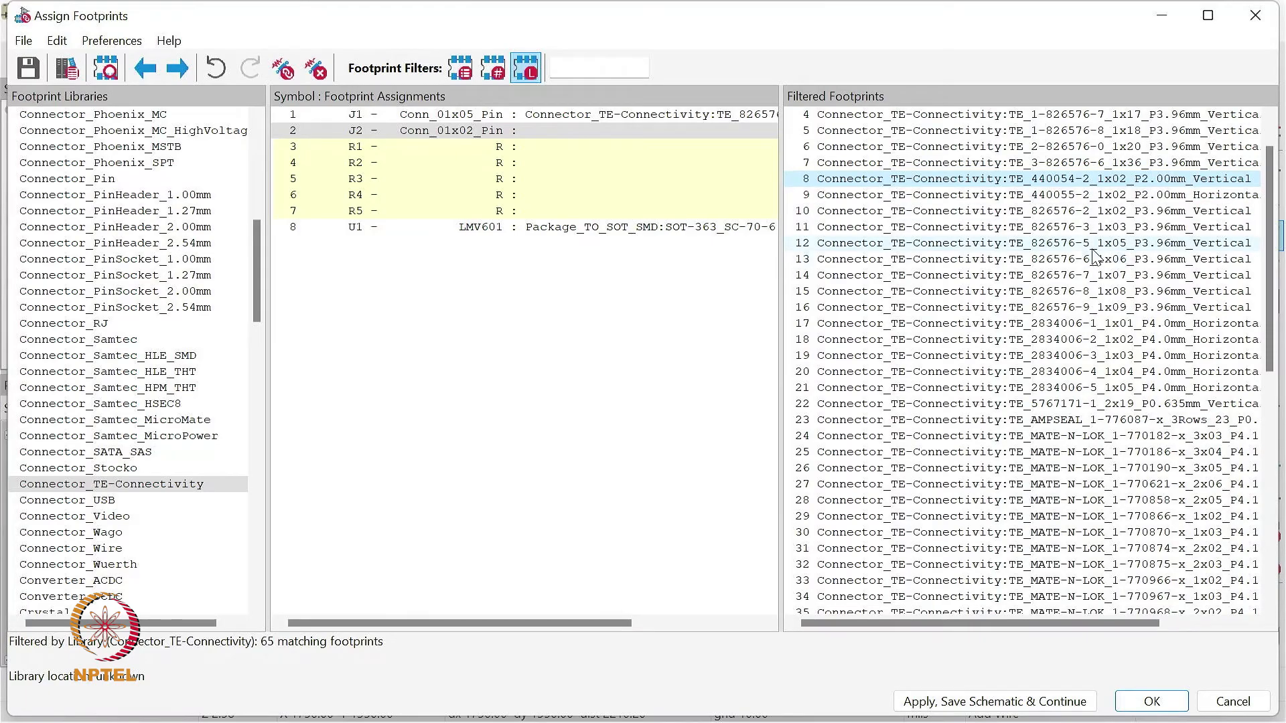
{"action": "left_click", "coordinate": [1082, 210]}
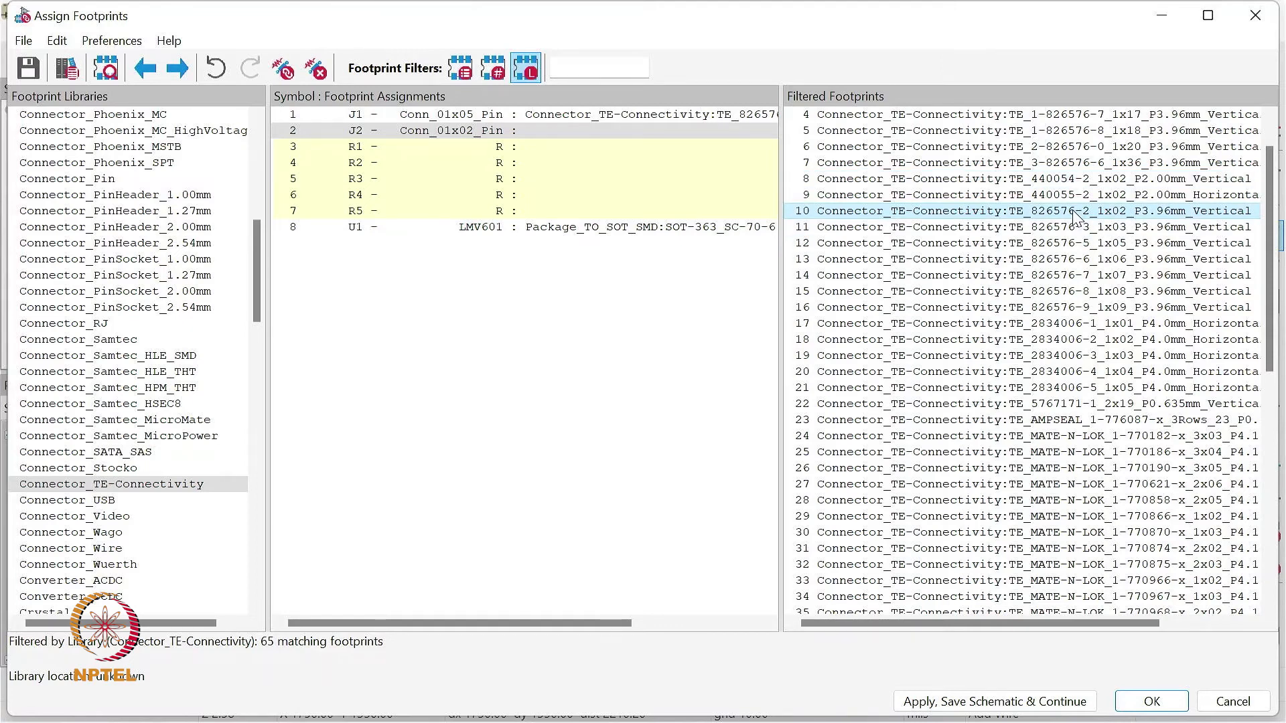
{"action": "double_click", "coordinate": [1073, 212]}
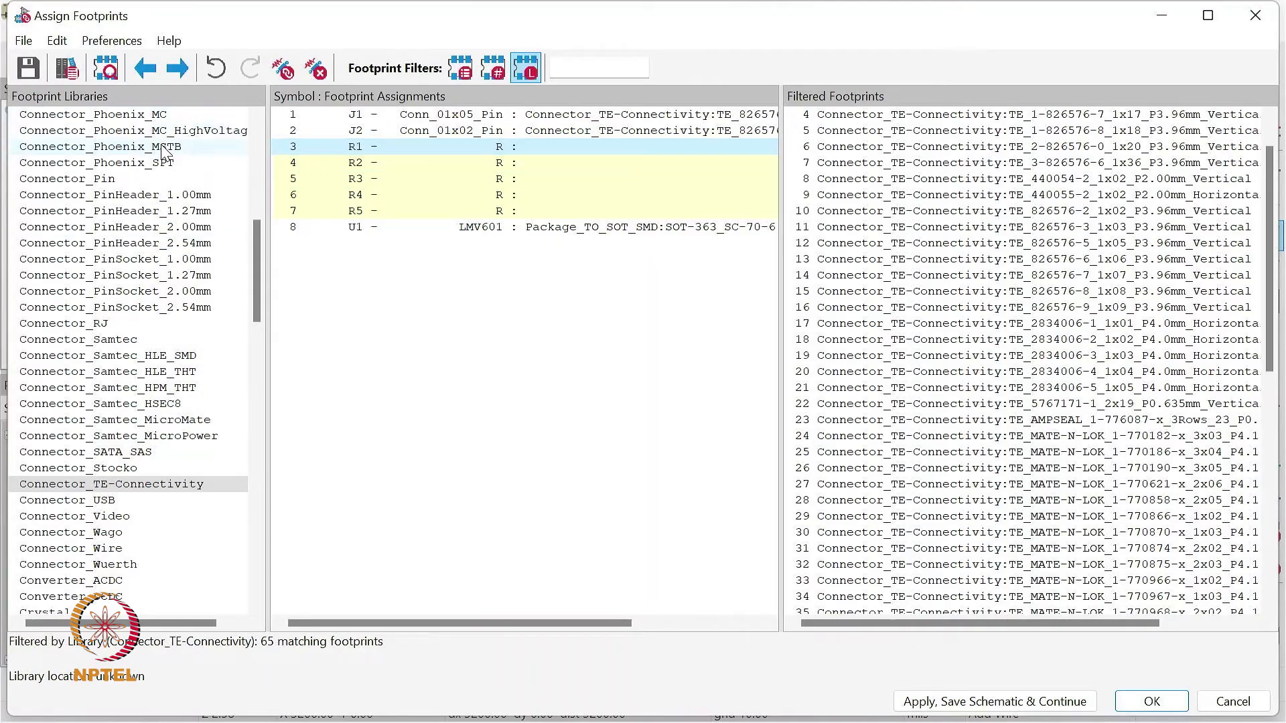
- Assign the footprint R_Axial_DIN0204_L3.6mm_D1.6mm_P1.90mm_Vertical from the Resistor_THT library to R1
{"action": "left_click_drag", "start_coordinate": [257, 268], "coordinate": [270, 175]}
{"action": "left_click_drag", "start_coordinate": [253, 257], "coordinate": [258, 483]}
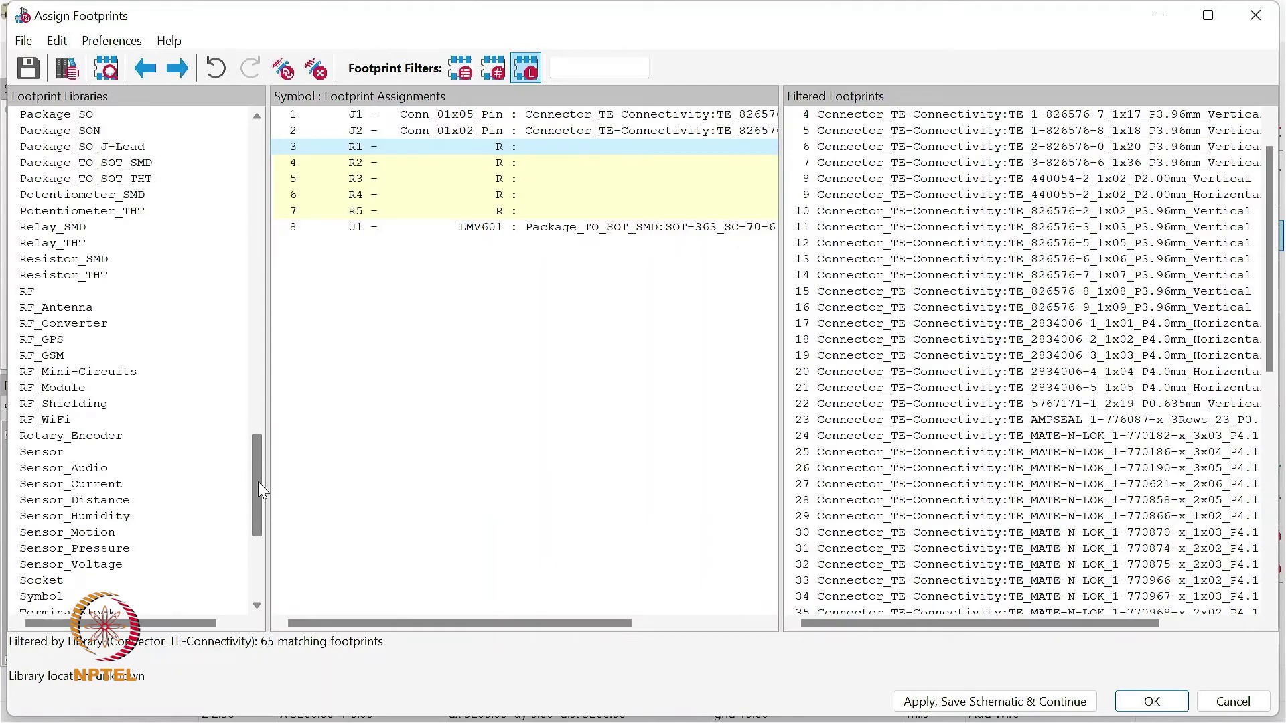
{"action": "left_click", "coordinate": [118, 280]}
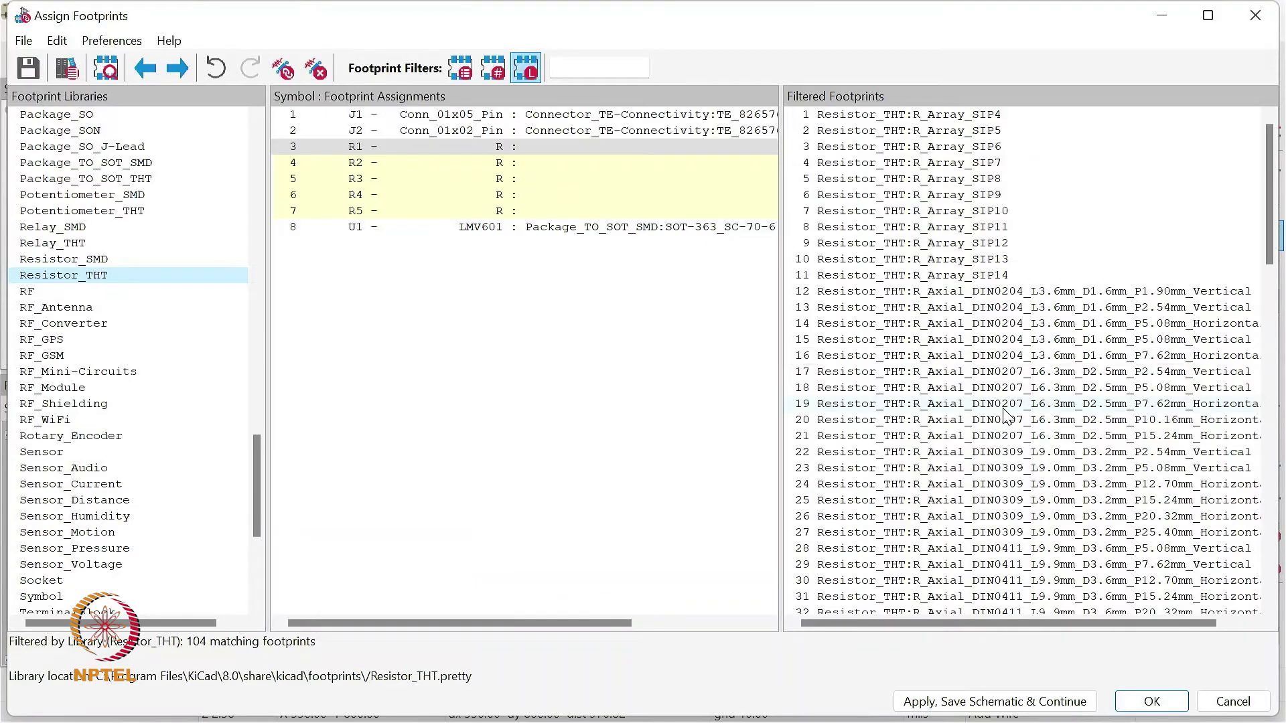
{"action": "double_click", "coordinate": [1049, 295]}
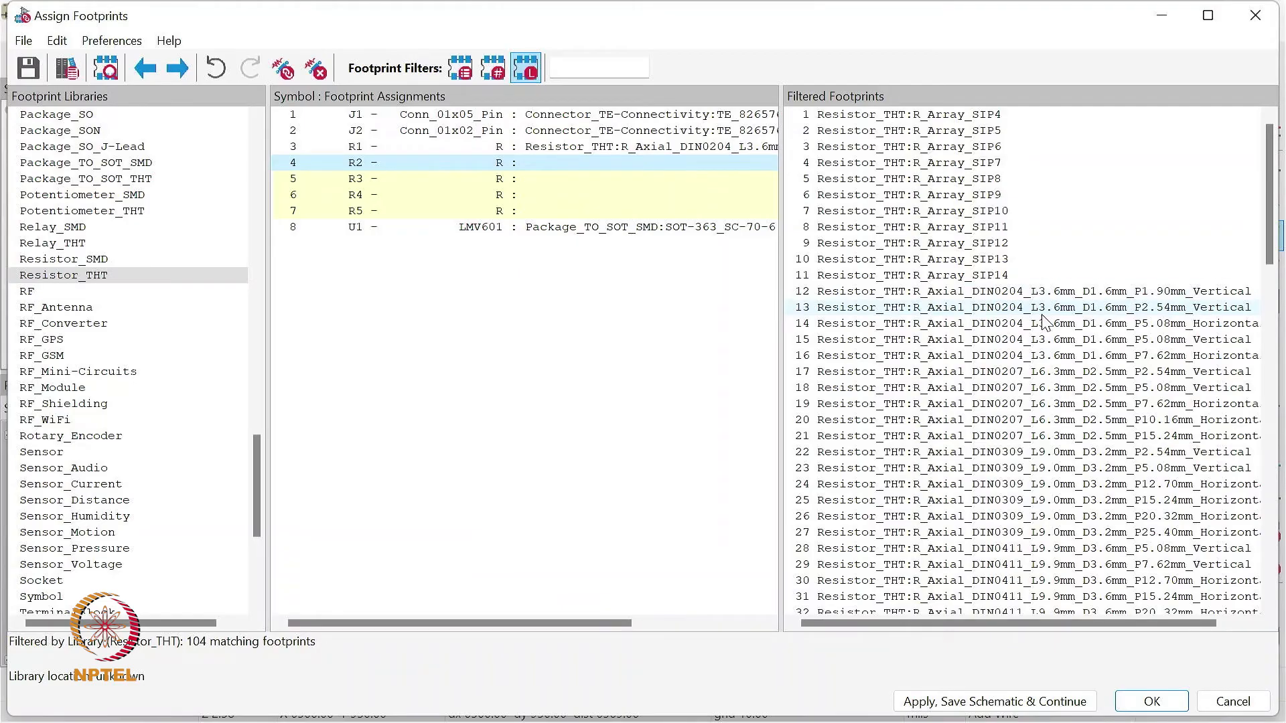
- Assign vertical R_Axial_DIN0204_L3.6mm_D1.6mm footprints to R2 (P2.54mm), R3 (P5.08mm), R4 (P1.90mm) and R5 (P2.54mm)
{"action": "double_click", "coordinate": [1085, 308]}
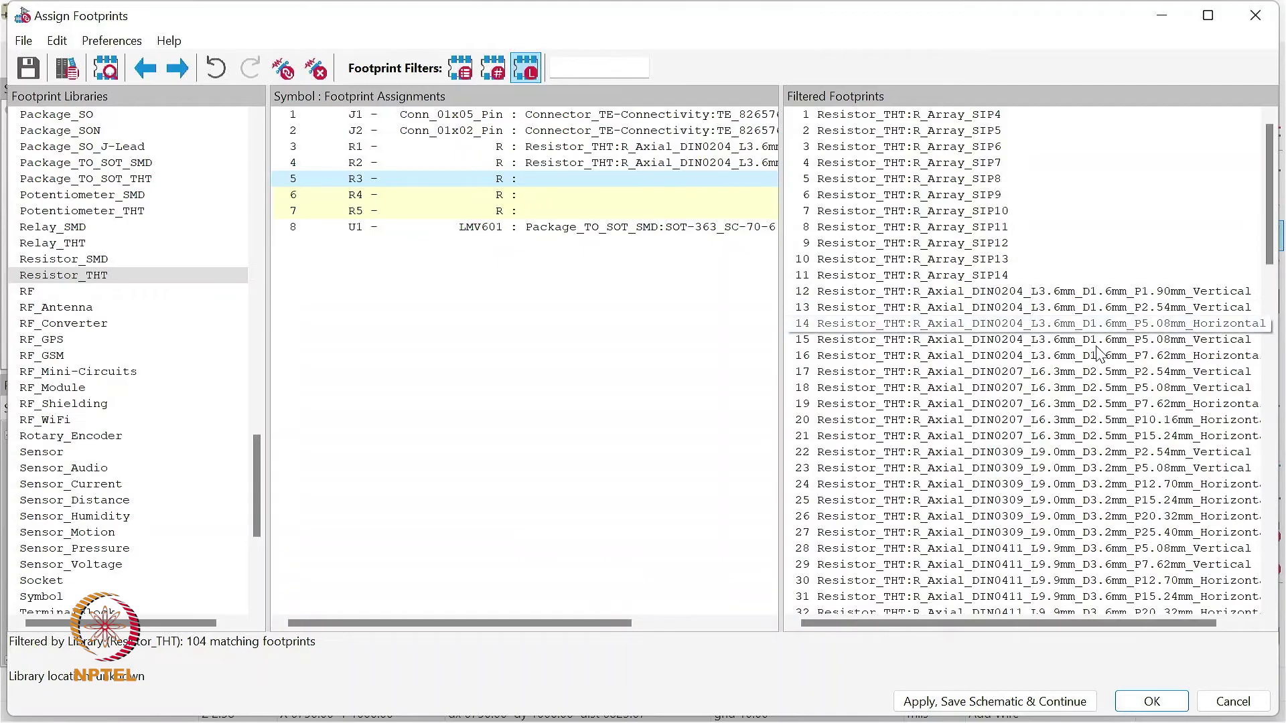
{"action": "double_click", "coordinate": [1087, 341]}
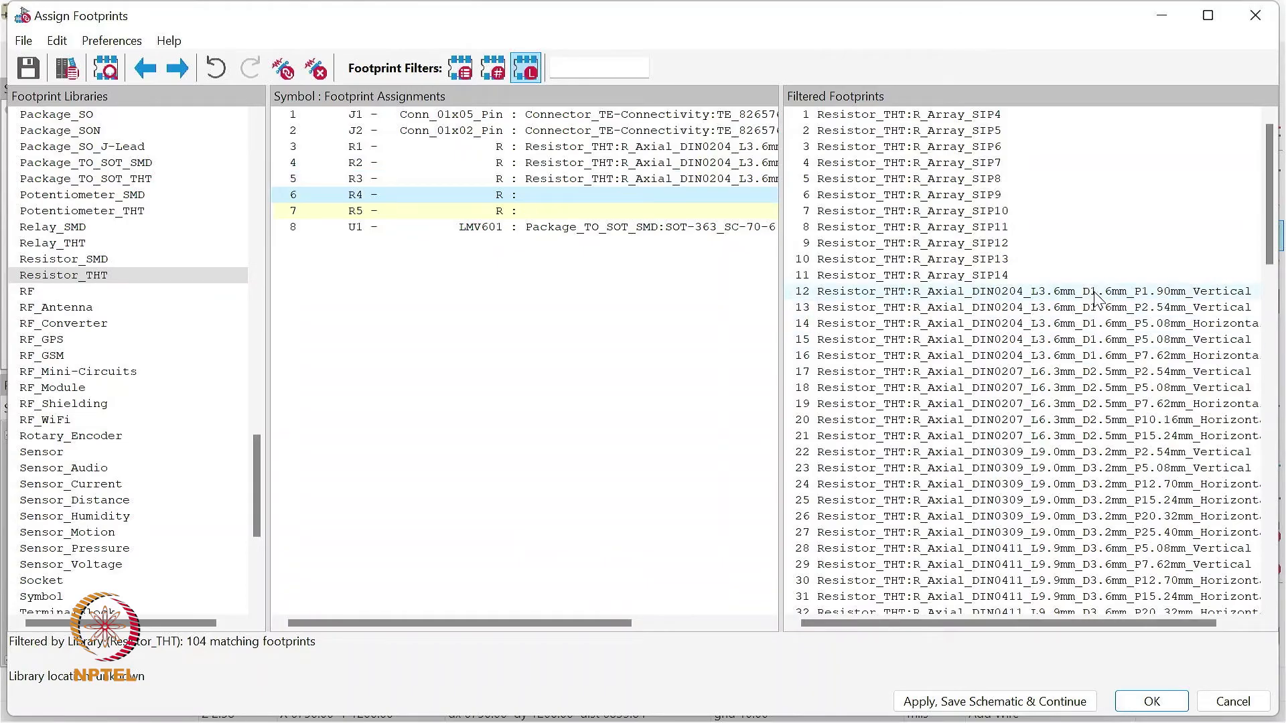
{"action": "double_click", "coordinate": [1097, 306]}
{"action": "double_click", "coordinate": [1097, 308]}
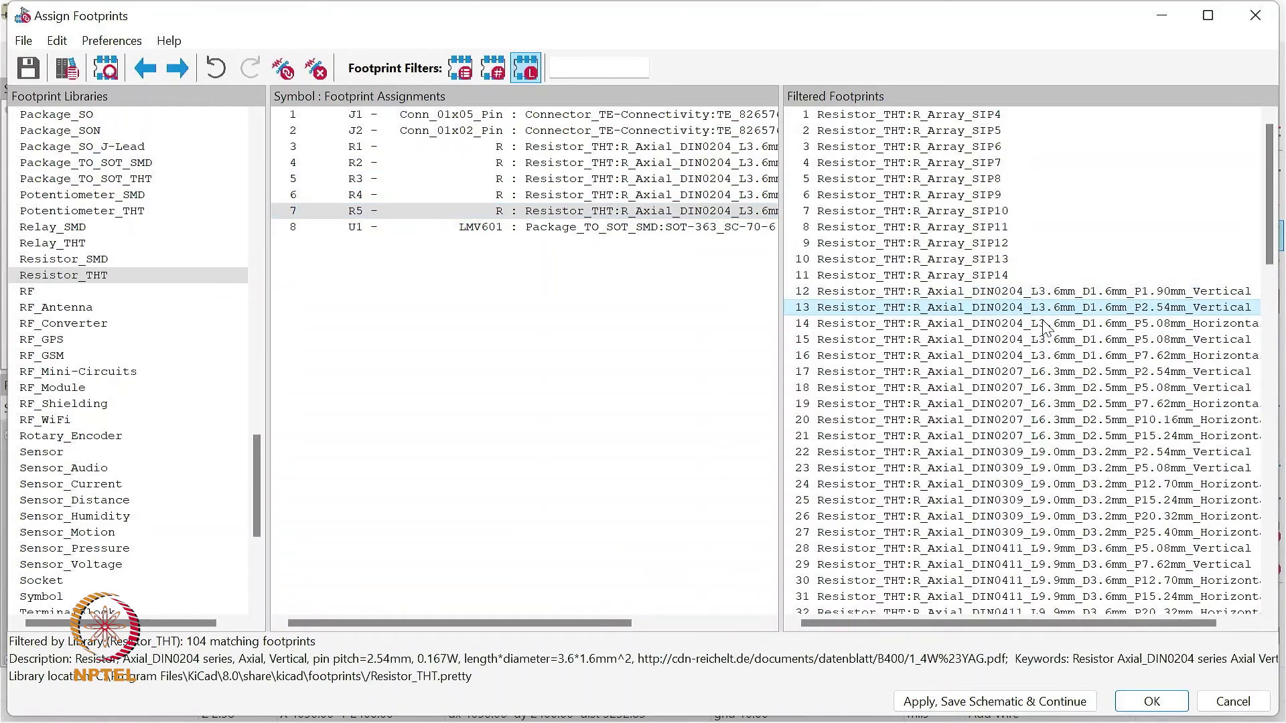
- Review the full footprint names, apply the assignments to the schematic and save it
{"action": "left_click_drag", "start_coordinate": [780, 342], "coordinate": [977, 355]}
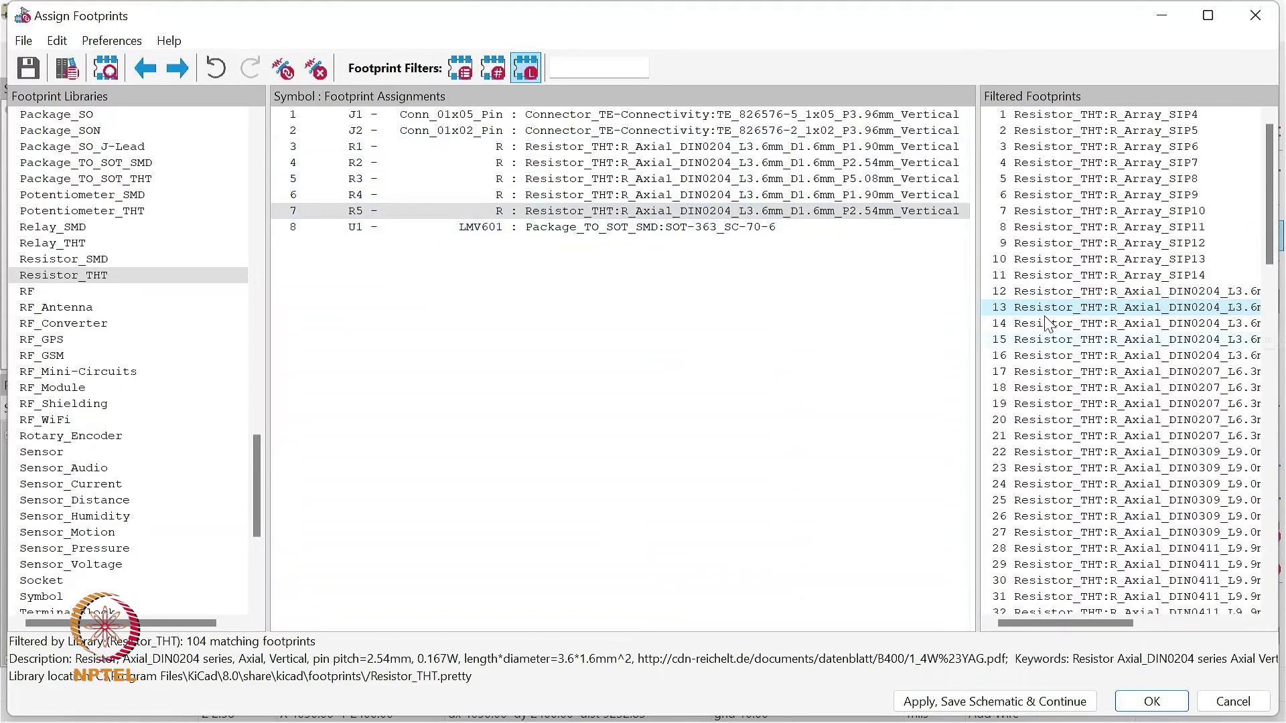
{"action": "left_click_drag", "start_coordinate": [977, 325], "coordinate": [963, 326]}
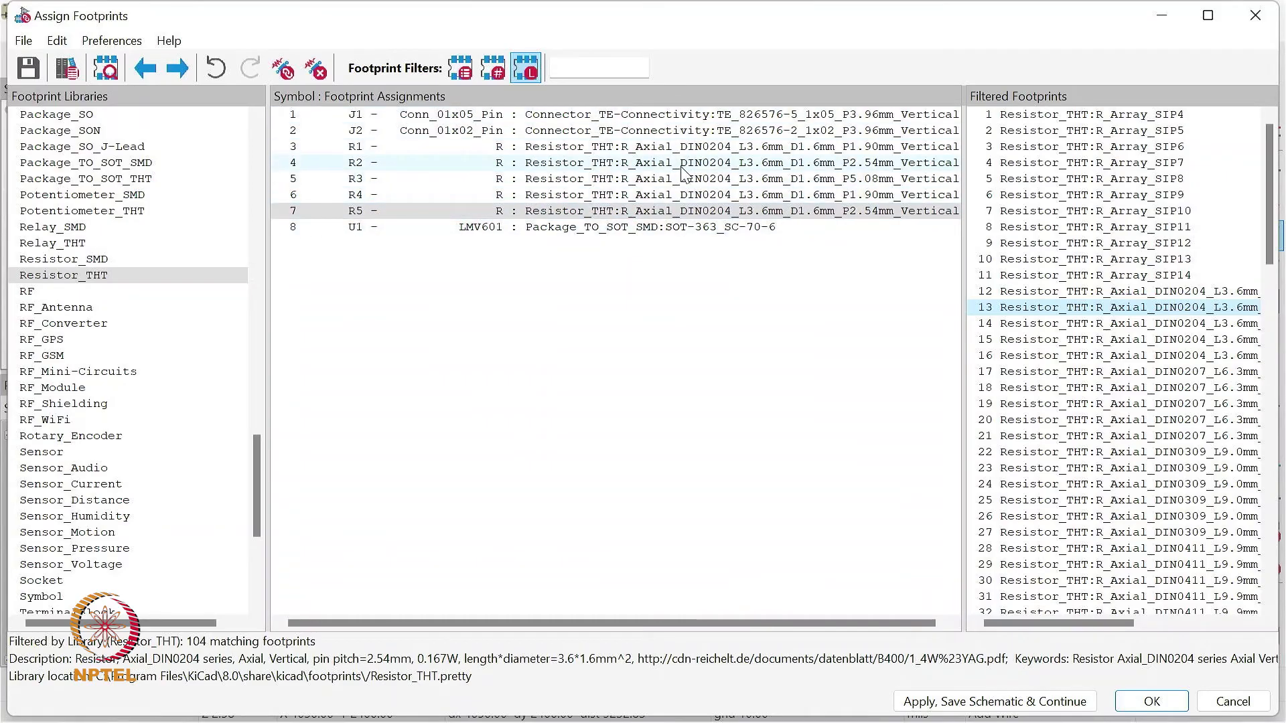
{"action": "left_click", "coordinate": [1151, 701]}
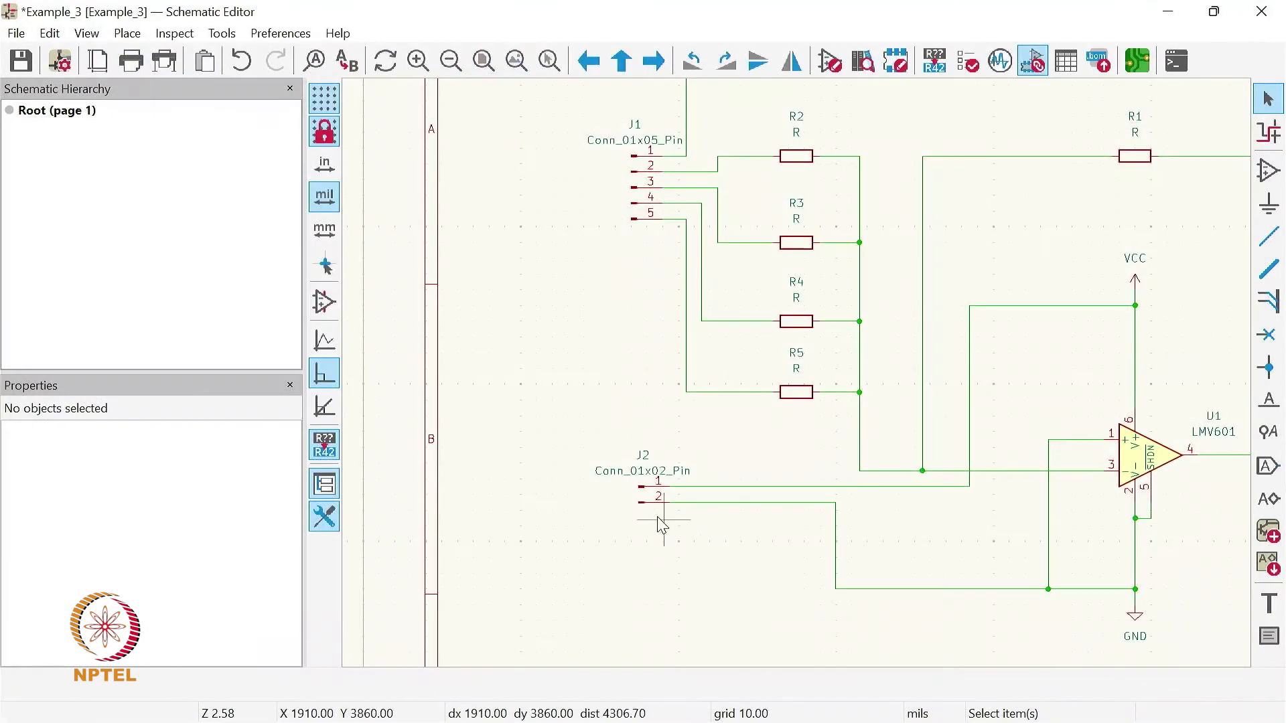
{"action": "left_click", "coordinate": [21, 61]}
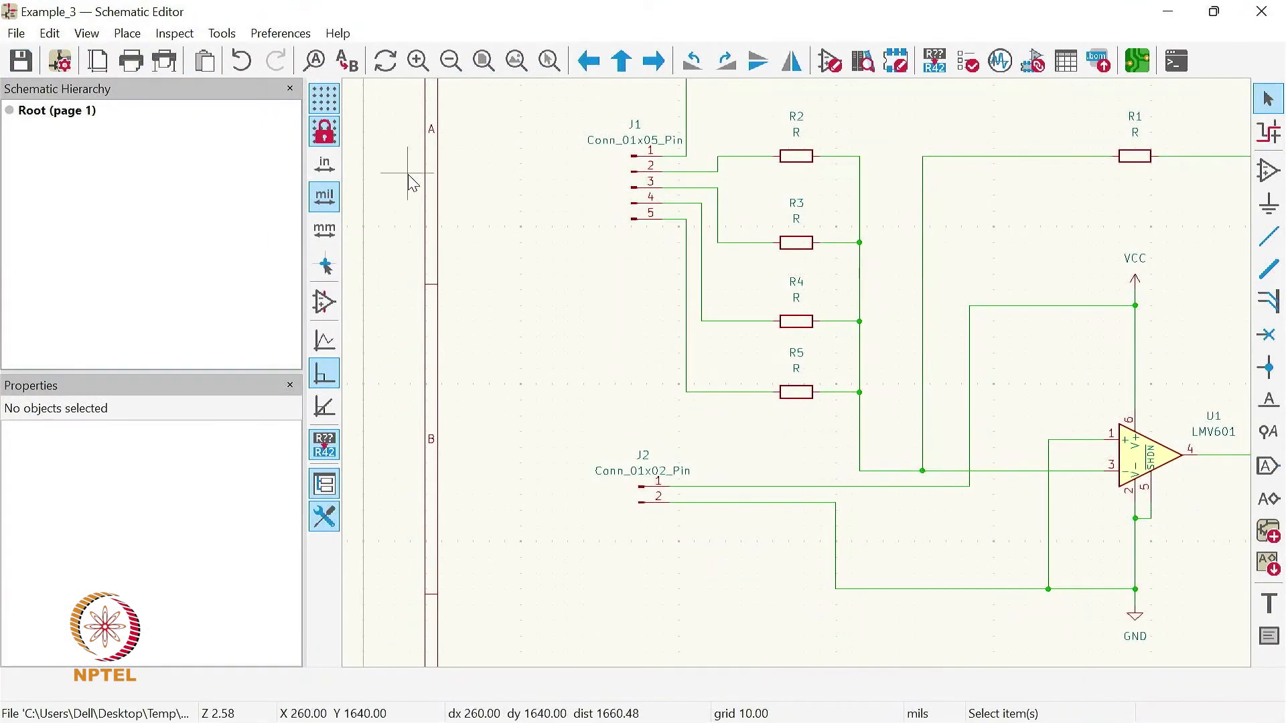
- Run the electrical rules check on the whole schematic and inspect the violation entry for symbol #PWR02 pin 1
{"action": "left_click", "coordinate": [516, 61]}
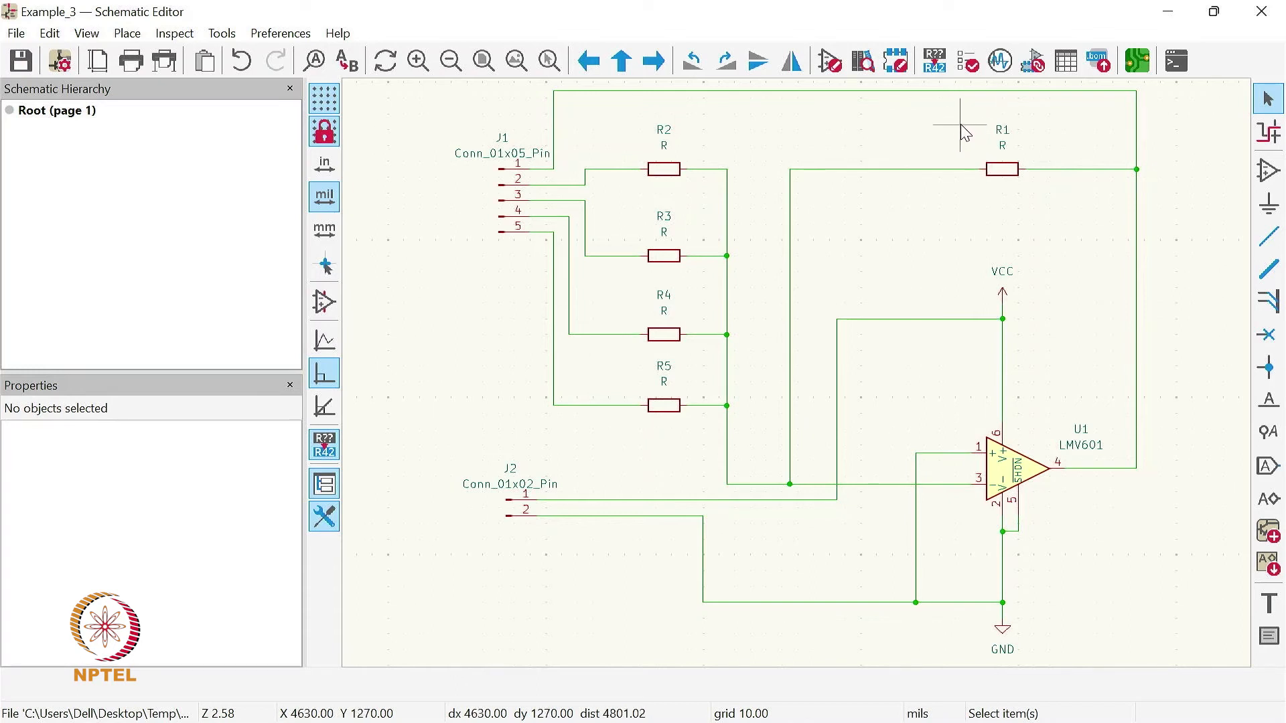
{"action": "left_click", "coordinate": [967, 61]}
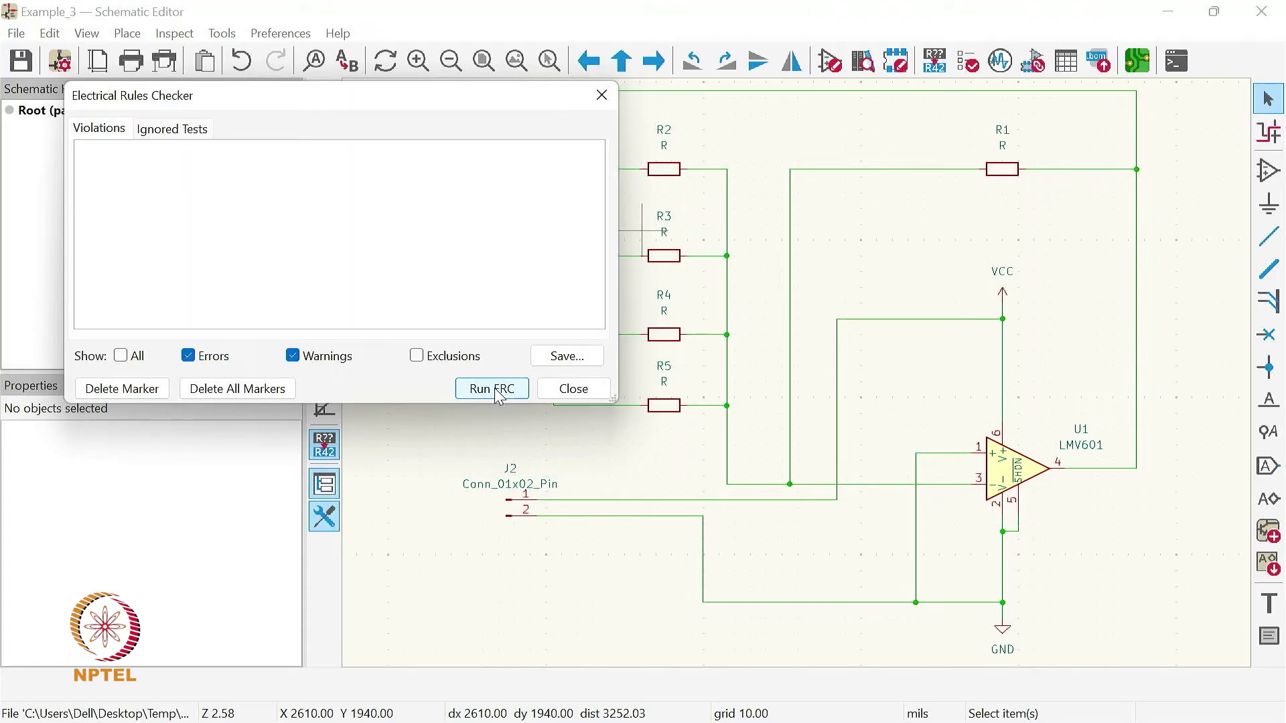
{"action": "left_click", "coordinate": [492, 389]}
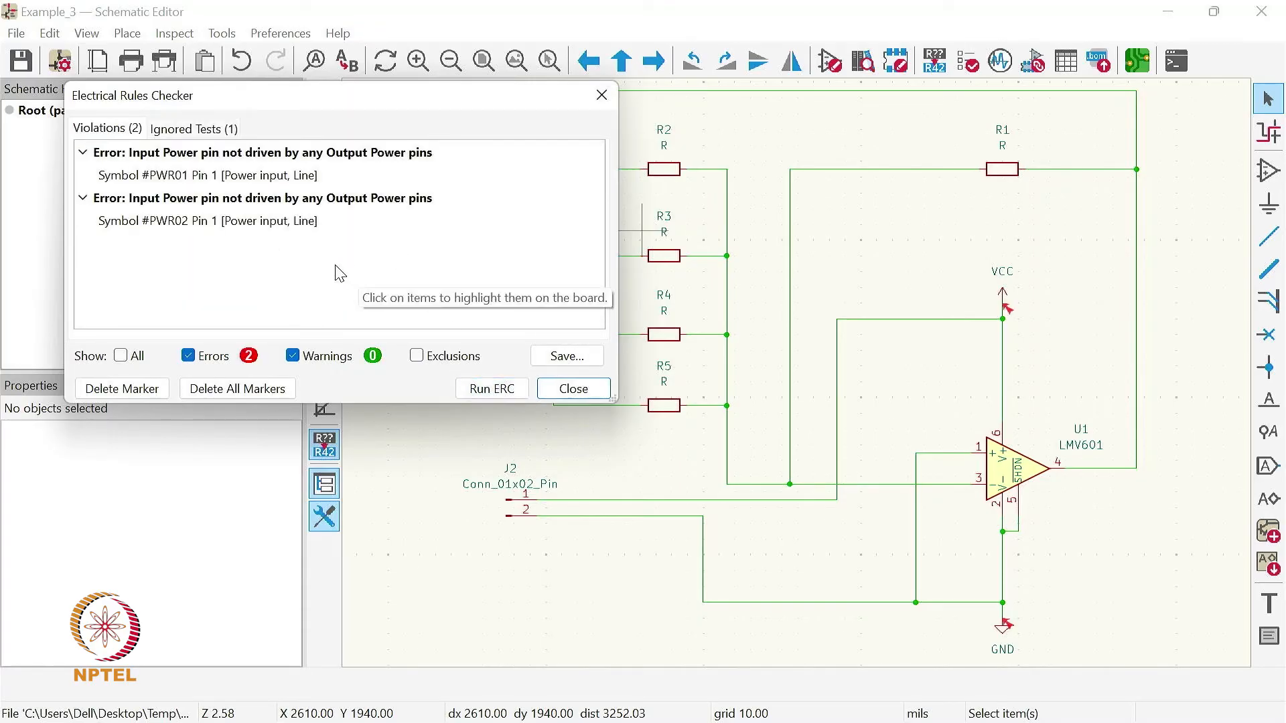
{"action": "left_click_drag", "start_coordinate": [295, 107], "coordinate": [274, 313]}
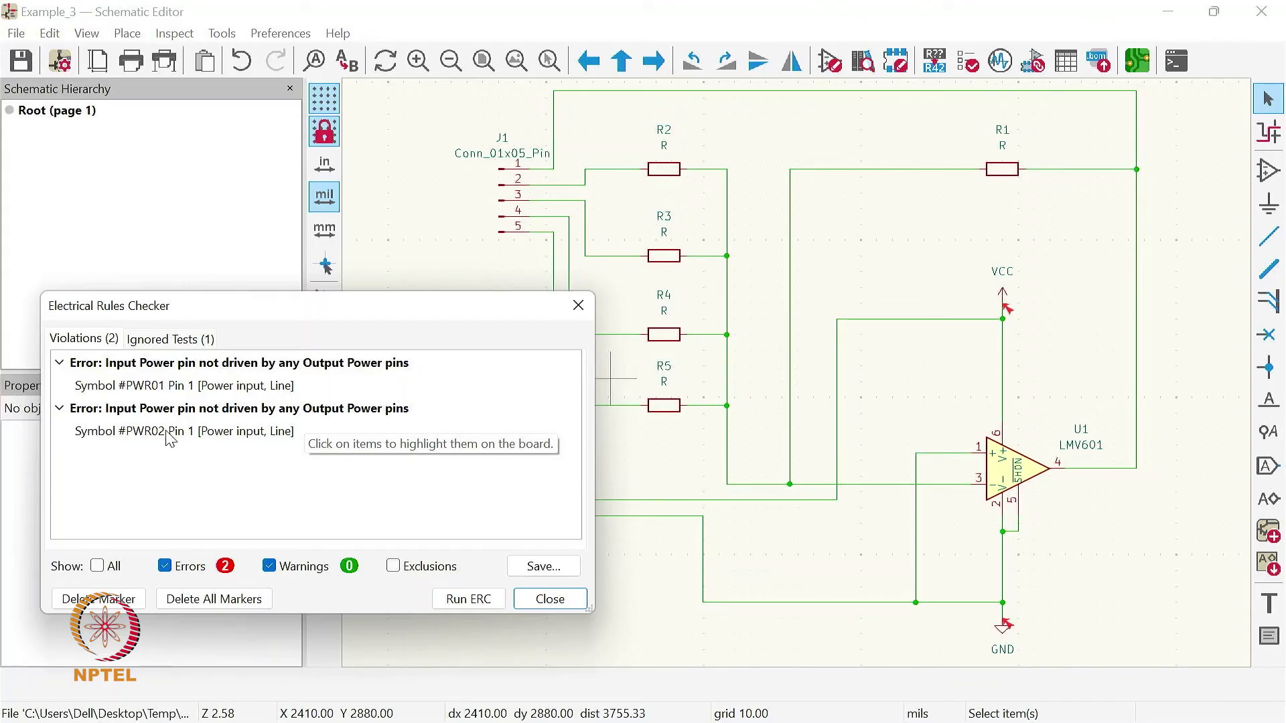
{"action": "left_click", "coordinate": [187, 435]}
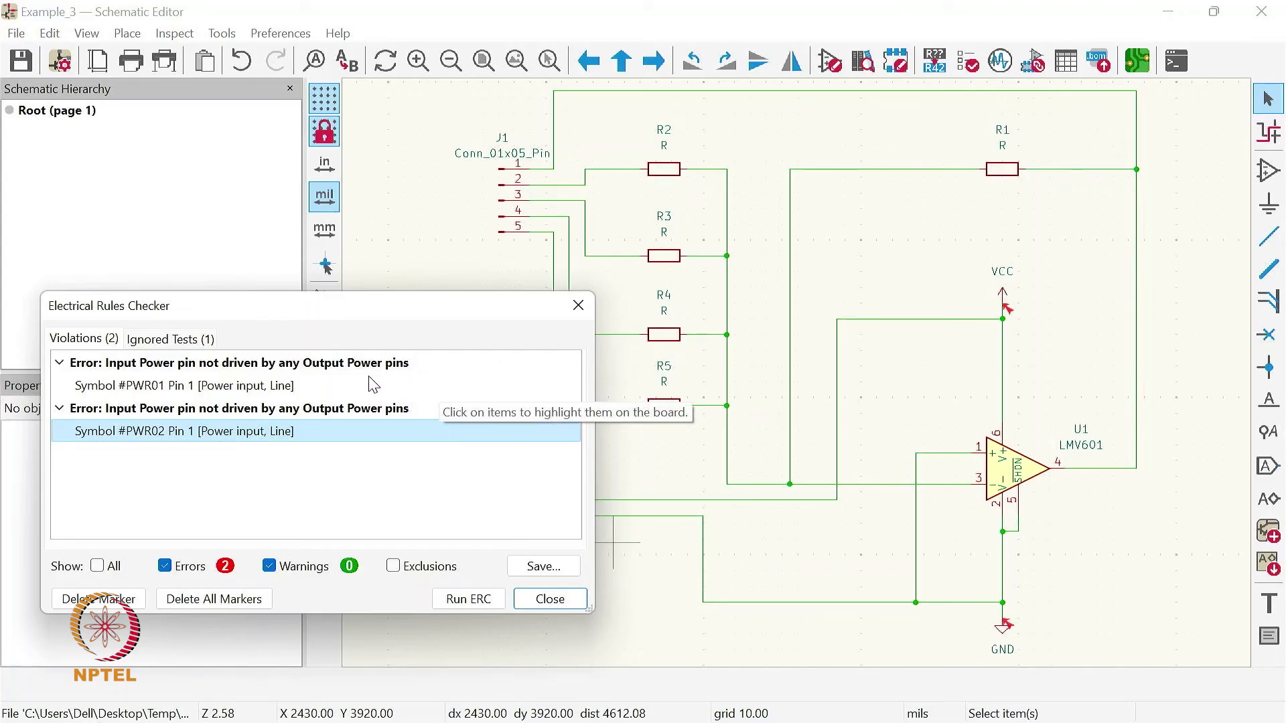
- Close the electrical rules check results and open the board in the PCB Editor
{"action": "left_click_drag", "start_coordinate": [339, 315], "coordinate": [359, 303]}
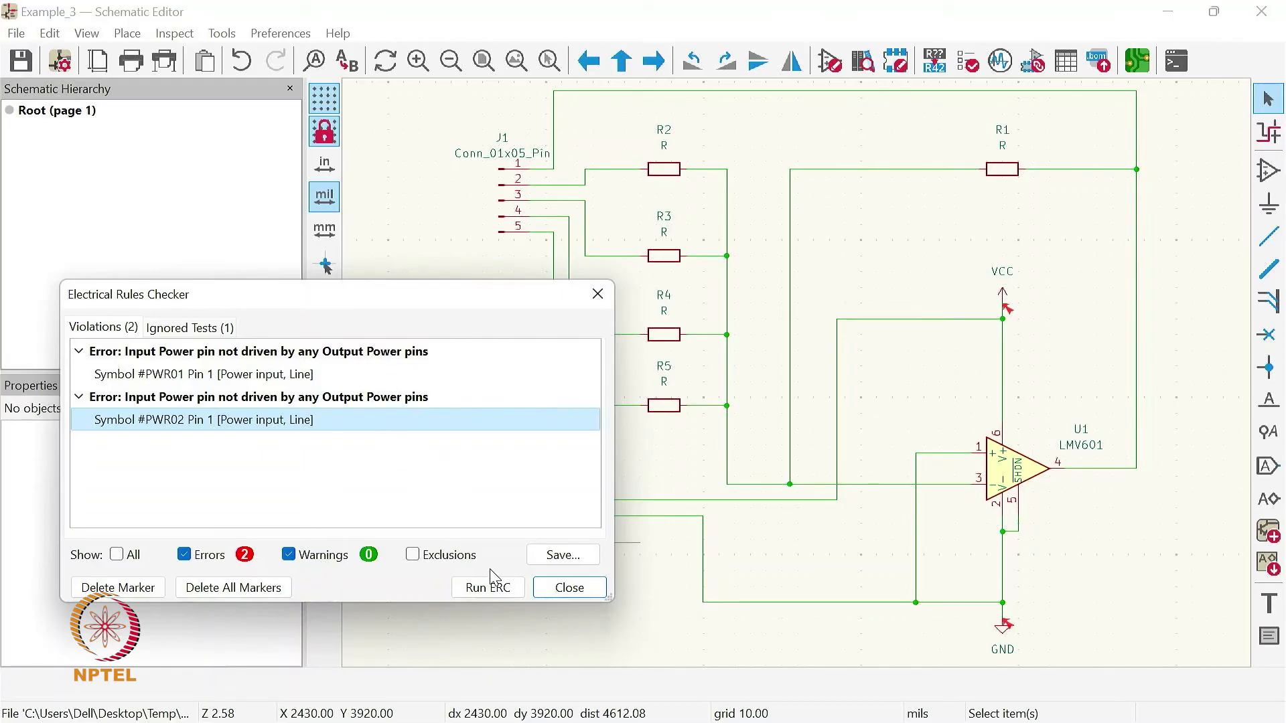
{"action": "left_click", "coordinate": [574, 593]}
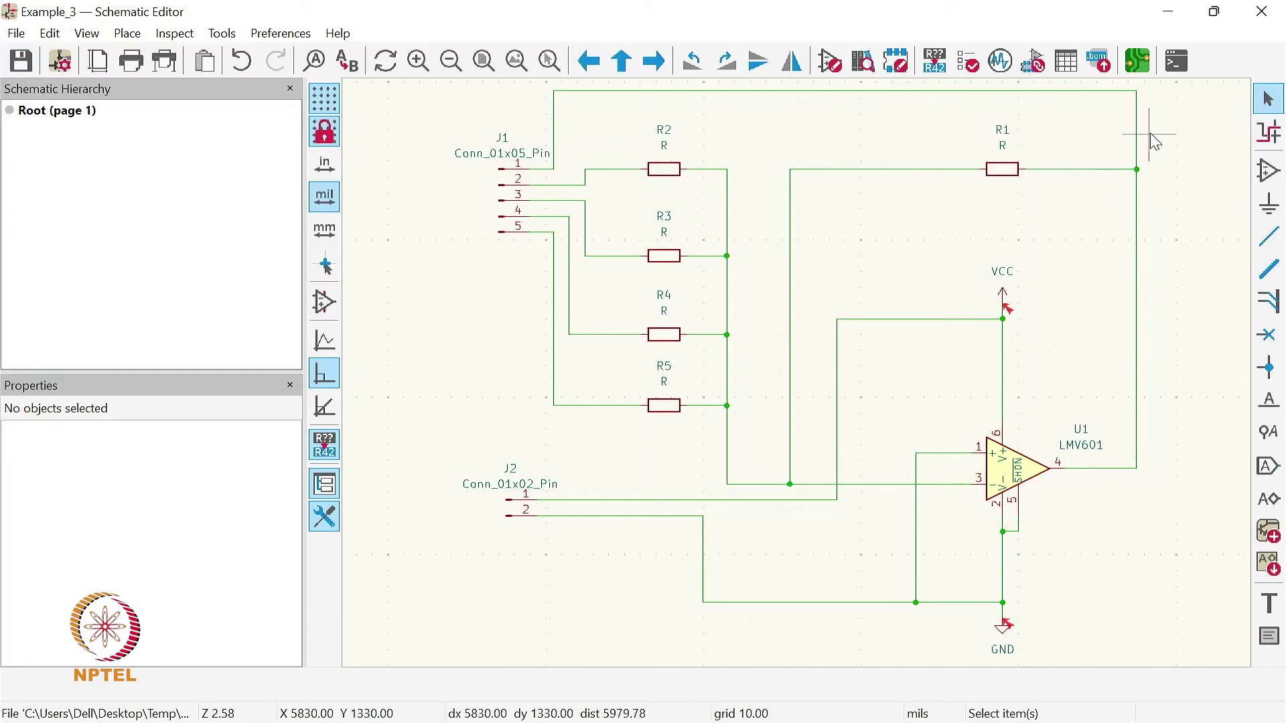
{"action": "left_click", "coordinate": [1139, 61]}
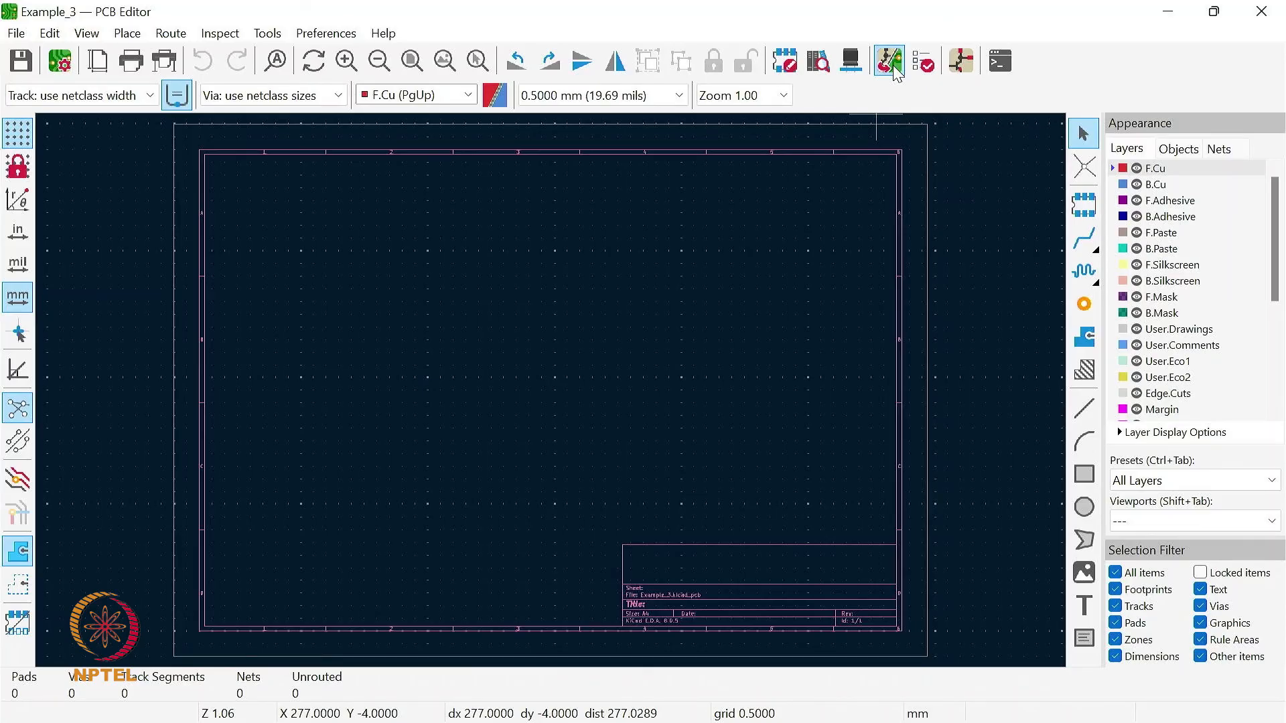
- Update the PCB from the schematic after reviewing the change list, and place the imported footprint group just above the middle of the sheet
{"action": "left_click", "coordinate": [890, 61]}
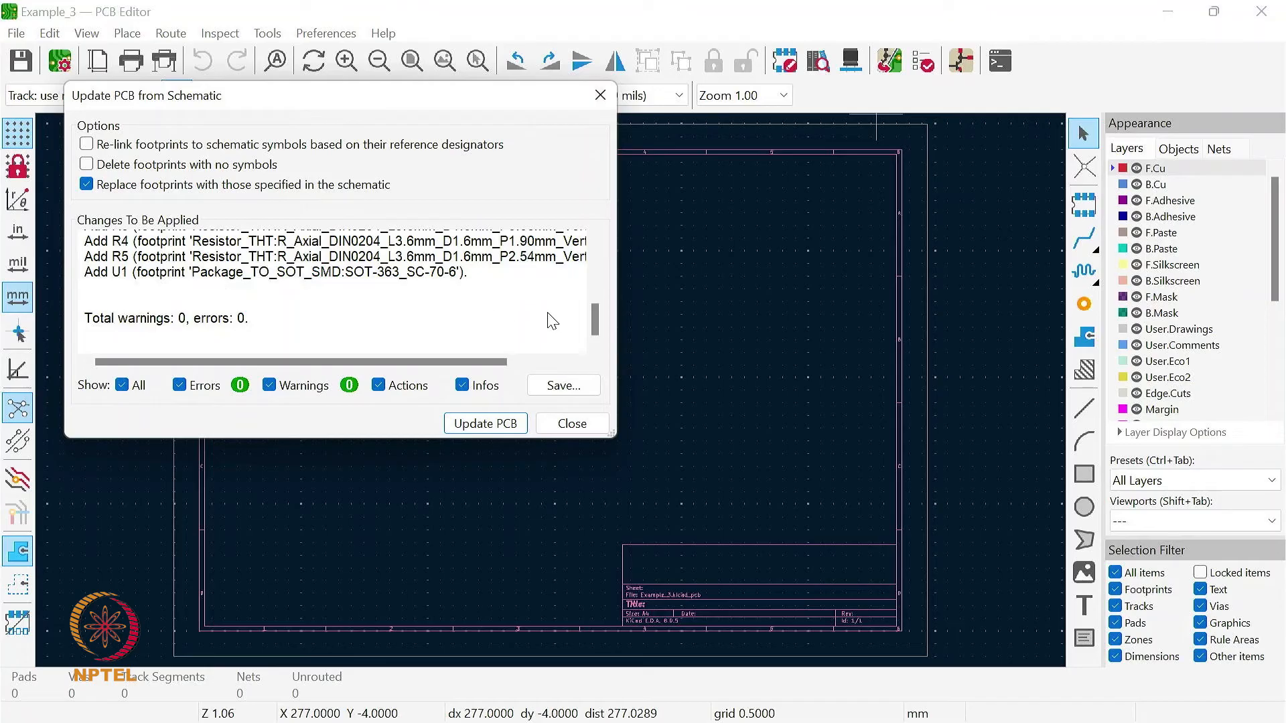
{"action": "scroll", "coordinate": [602, 312], "scroll_direction": "up", "scroll_amount": 1}
{"action": "scroll", "coordinate": [606, 313], "scroll_direction": "up", "scroll_amount": 3}
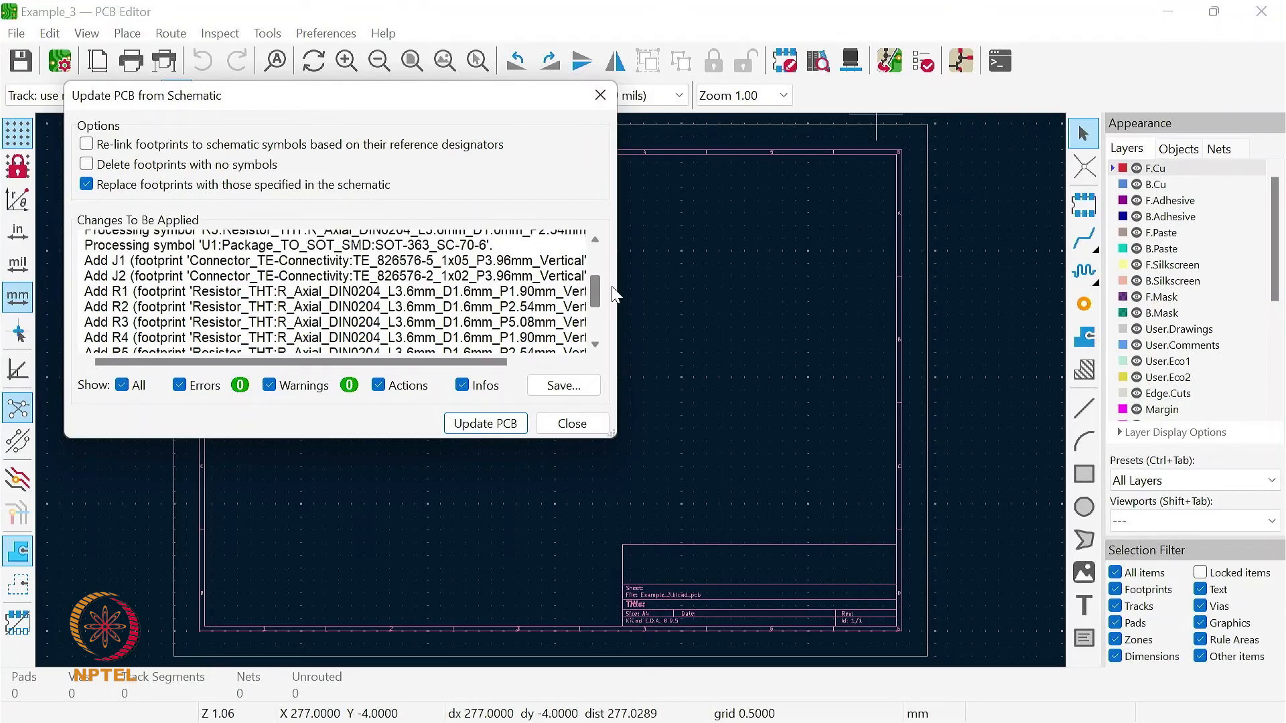
{"action": "scroll", "coordinate": [616, 275], "scroll_direction": "up", "scroll_amount": 2}
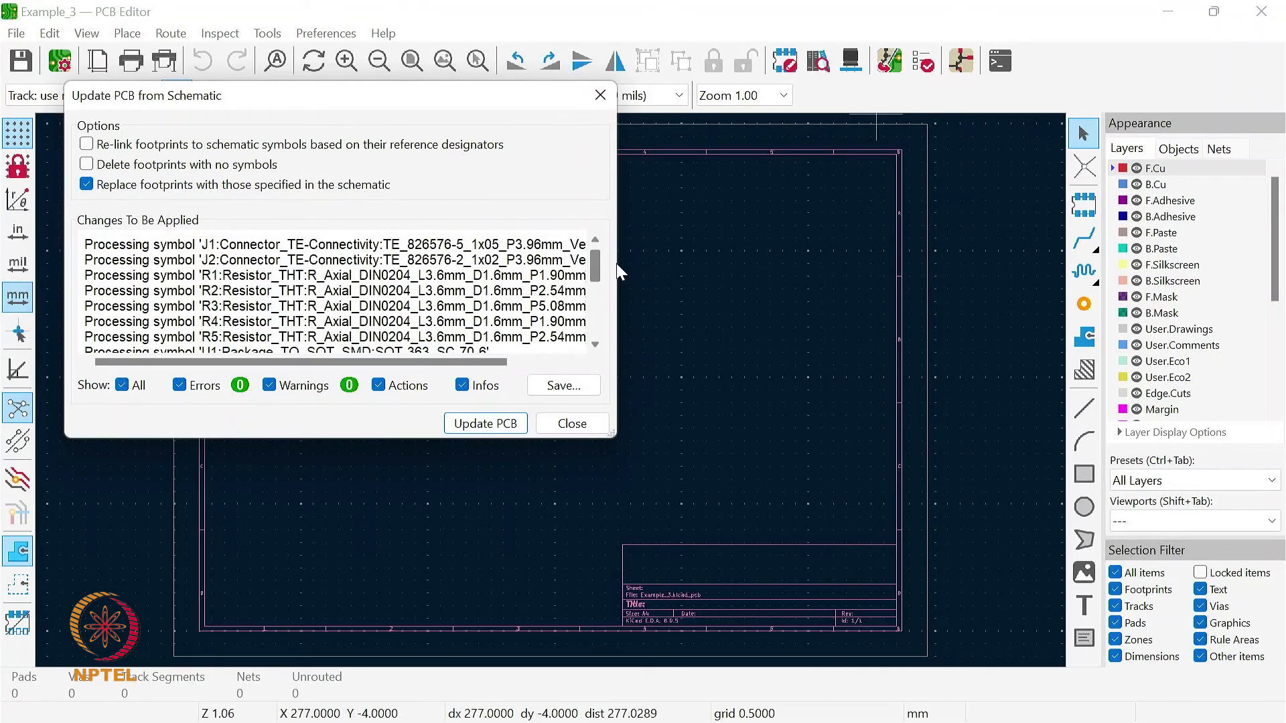
{"action": "scroll", "coordinate": [596, 298], "scroll_direction": "down", "scroll_amount": 6}
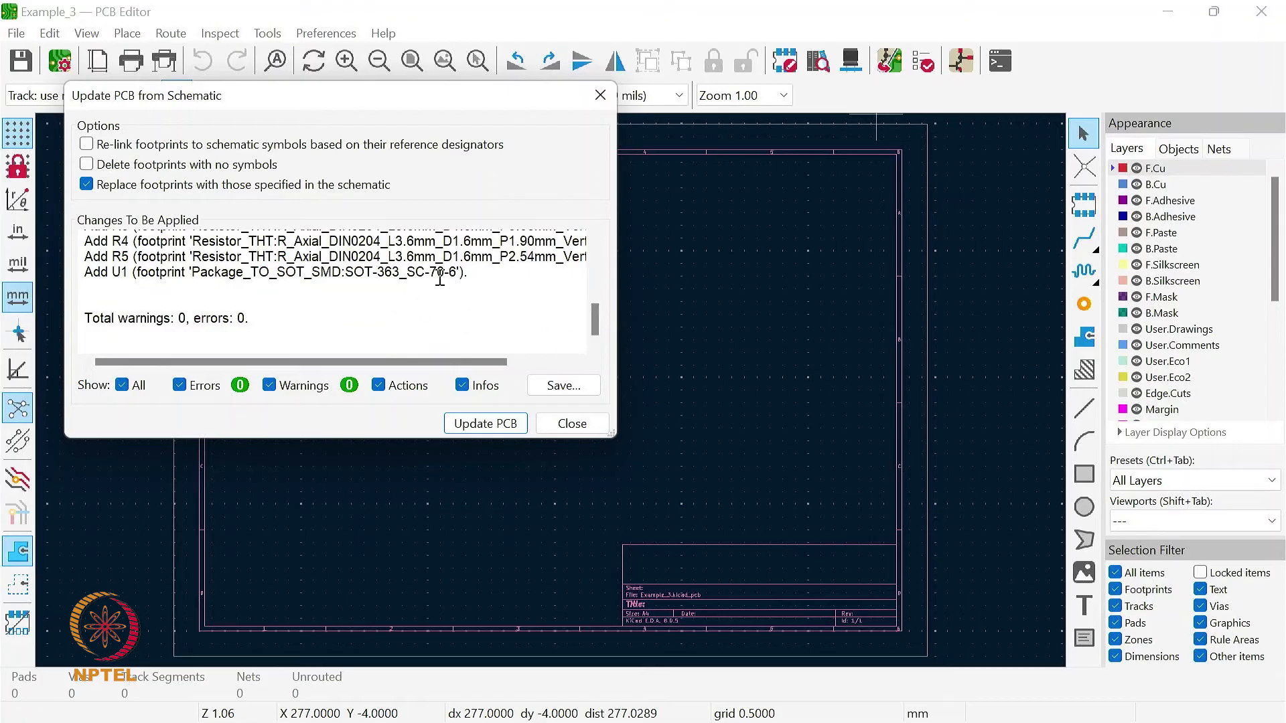
{"action": "left_click", "coordinate": [491, 425]}
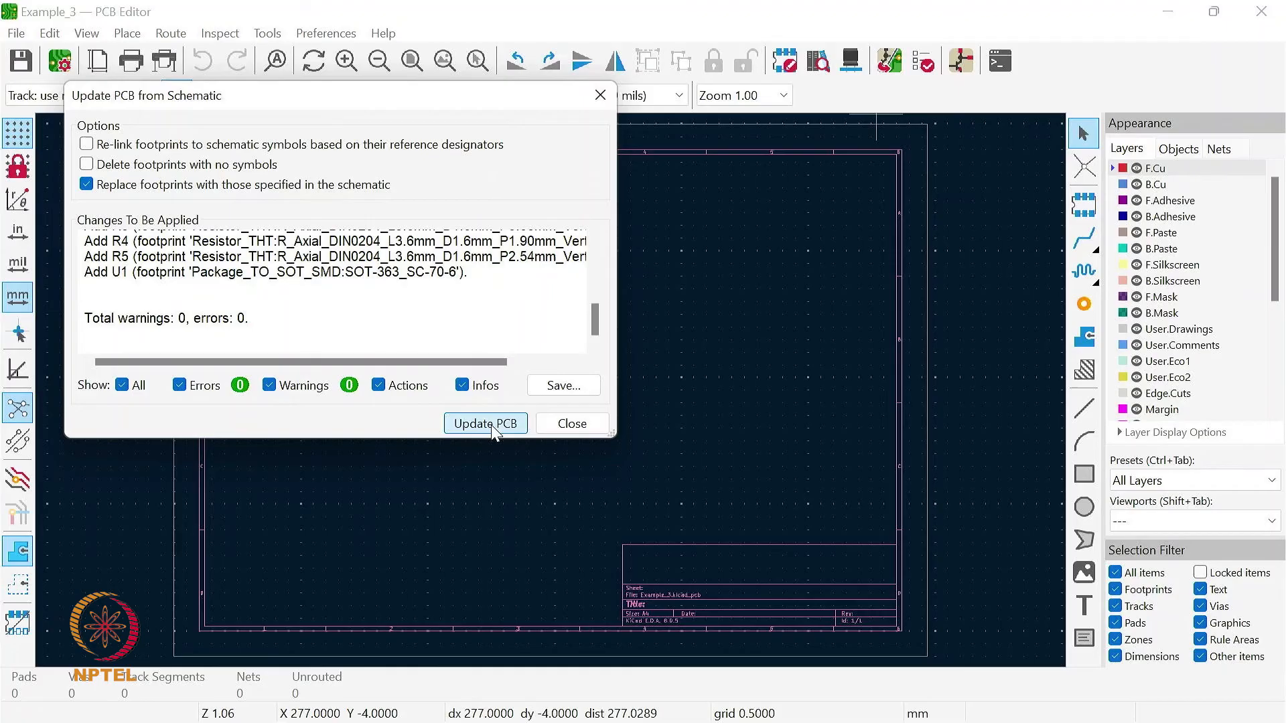
{"action": "left_click", "coordinate": [572, 424]}
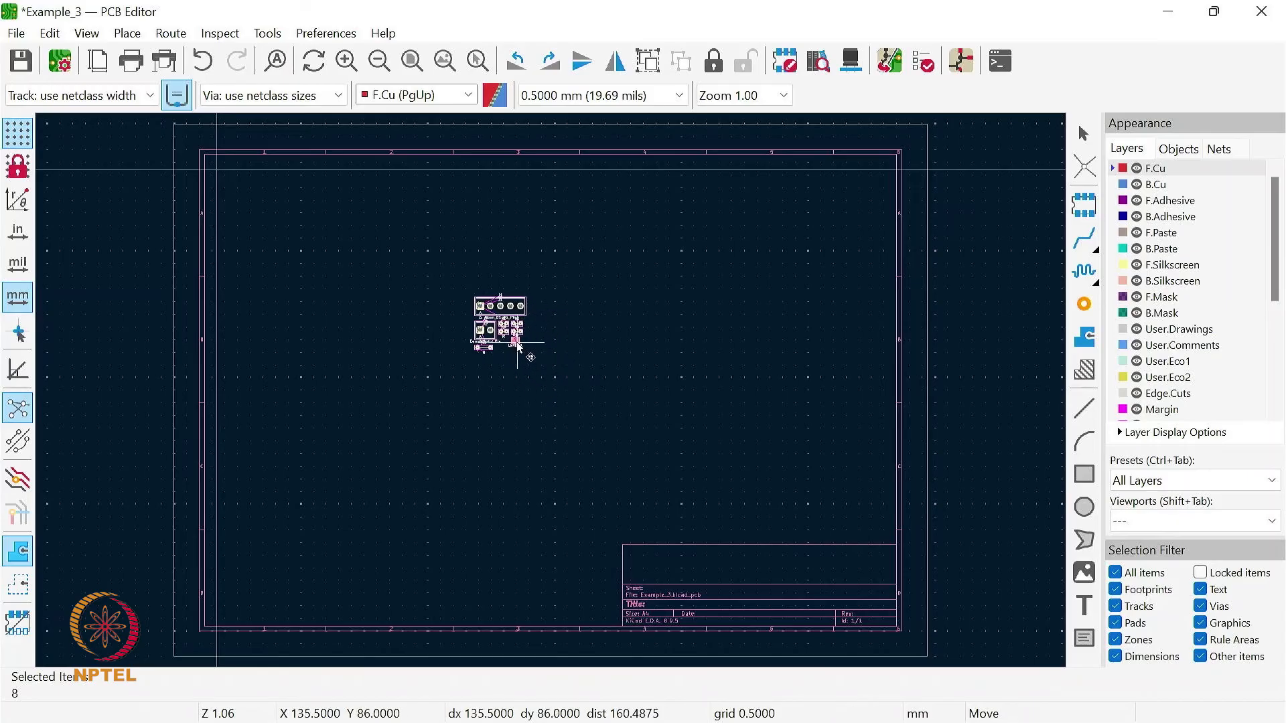
{"action": "left_click", "coordinate": [511, 338]}
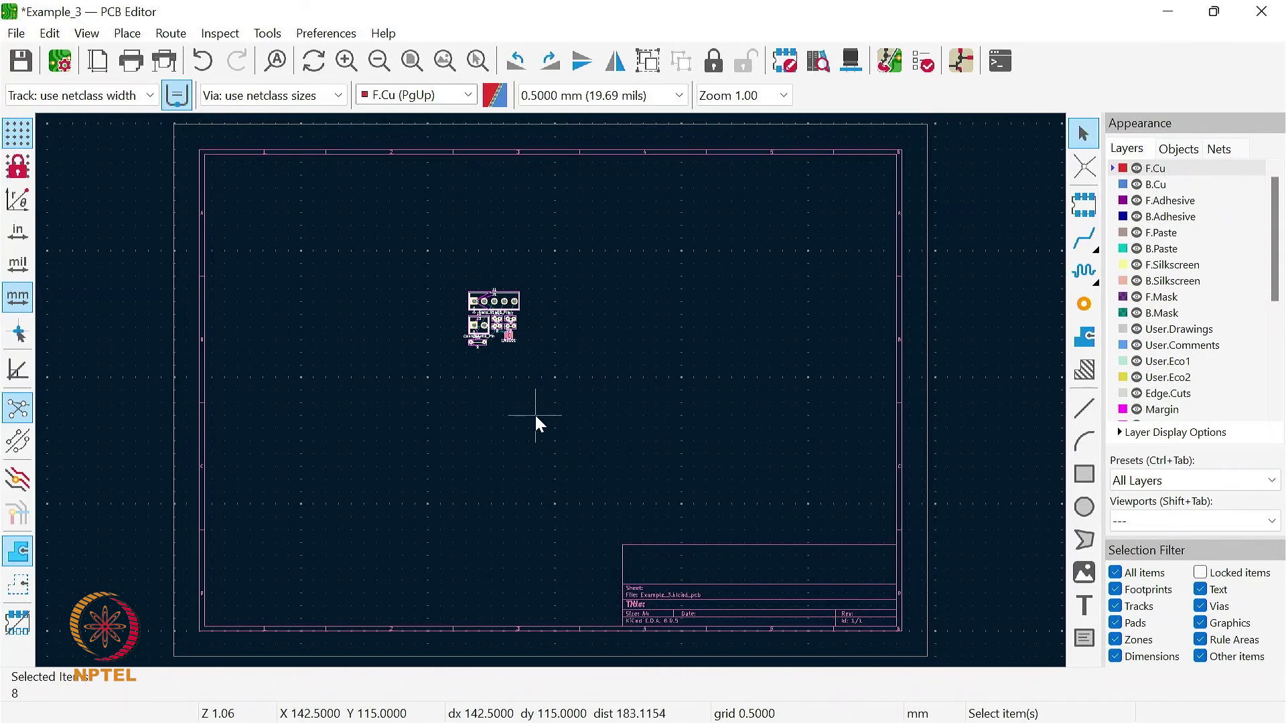
{"action": "key", "text": "Escape"}
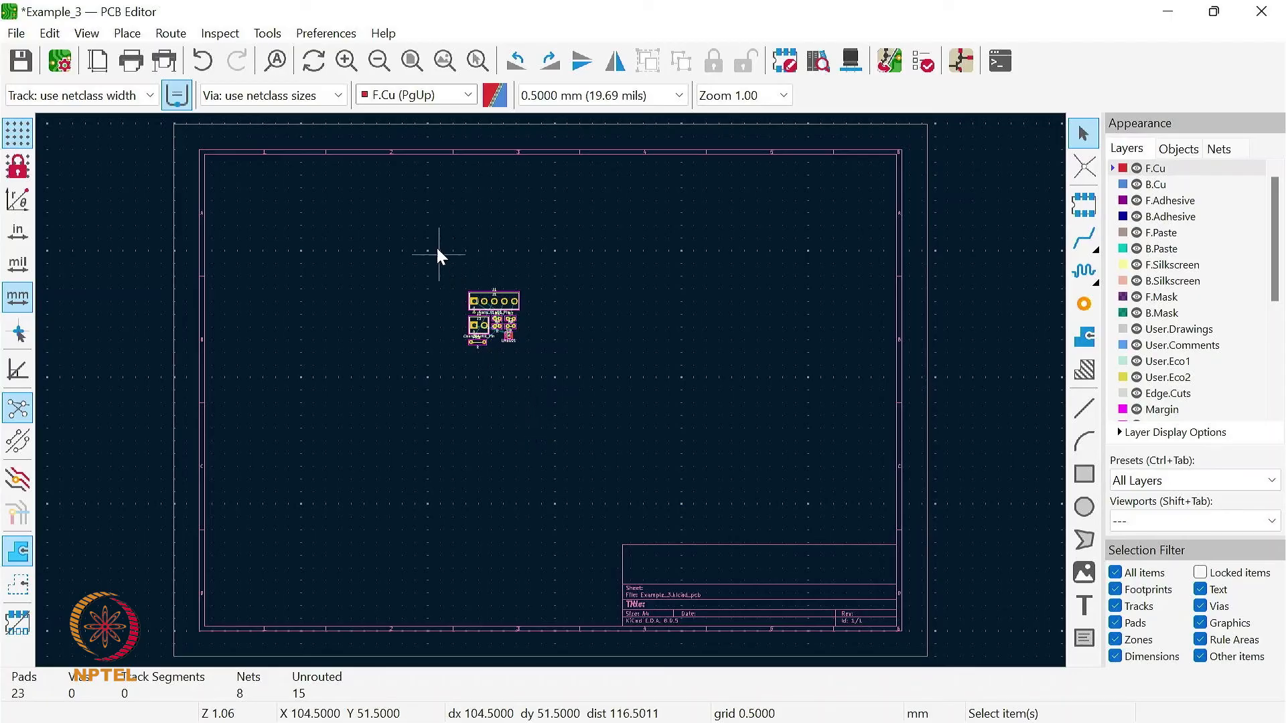
- Move connector J1 clear of the other footprints to their upper left and rotate it 90 degrees
{"action": "left_click", "coordinate": [445, 62]}
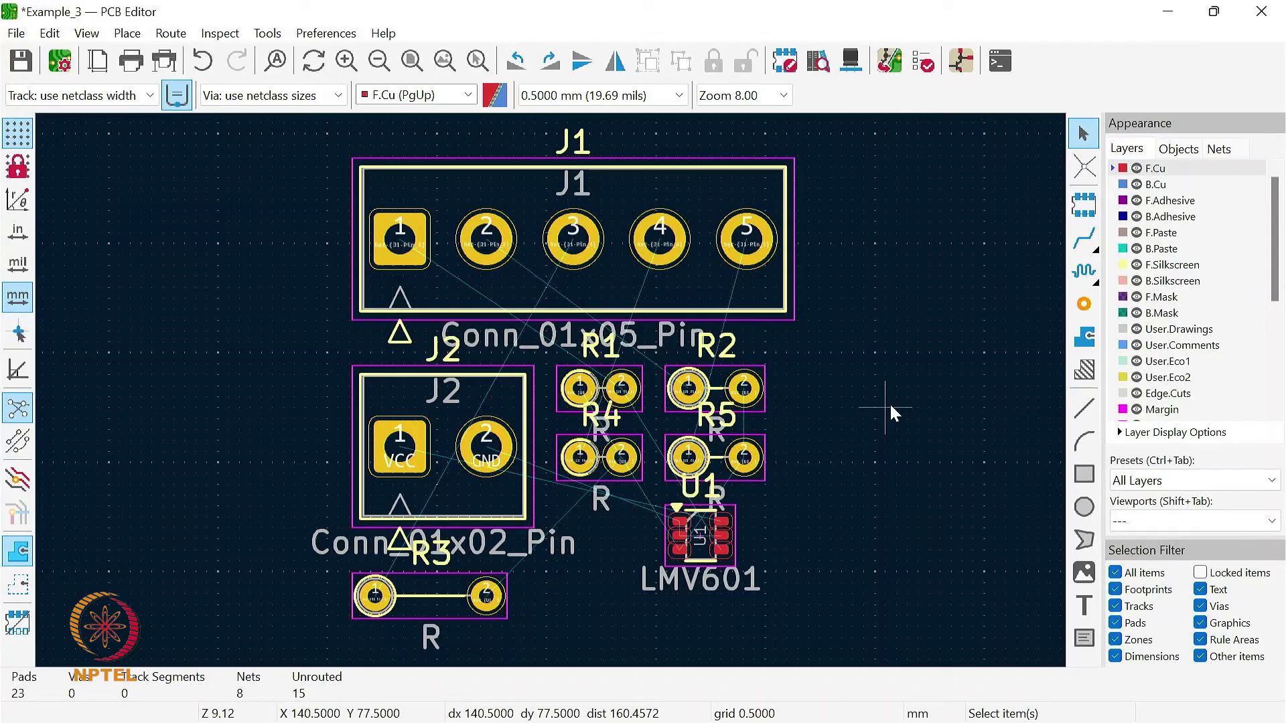
{"action": "left_click", "coordinate": [601, 236]}
{"action": "key", "text": "m"}
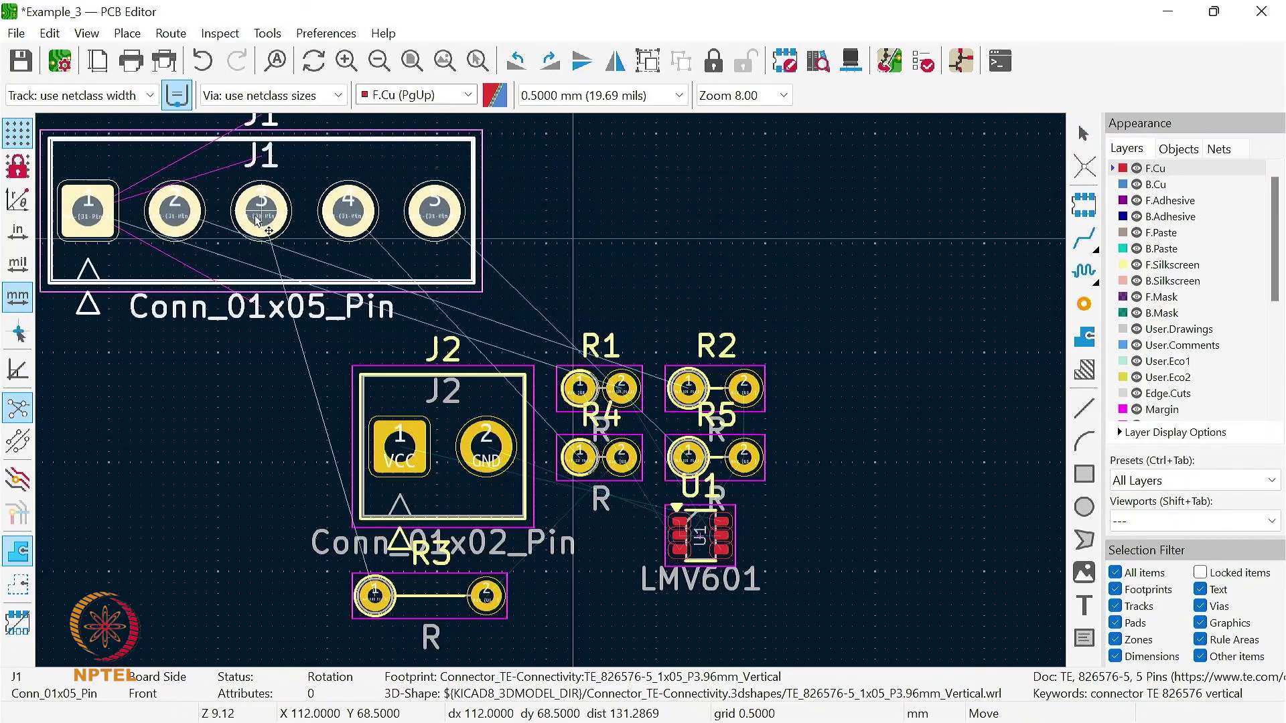
{"action": "left_click", "coordinate": [237, 206]}
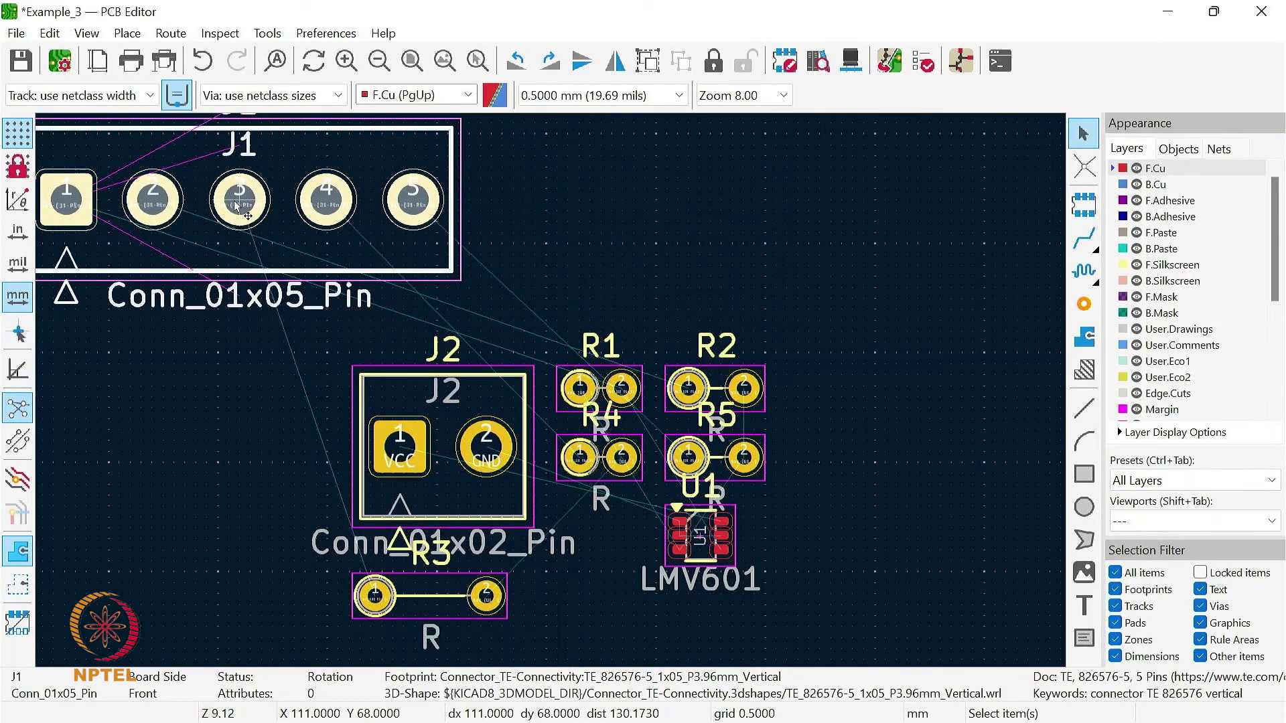
{"action": "key", "text": "m"}
{"action": "left_click", "coordinate": [224, 201]}
{"action": "key", "text": "r"}
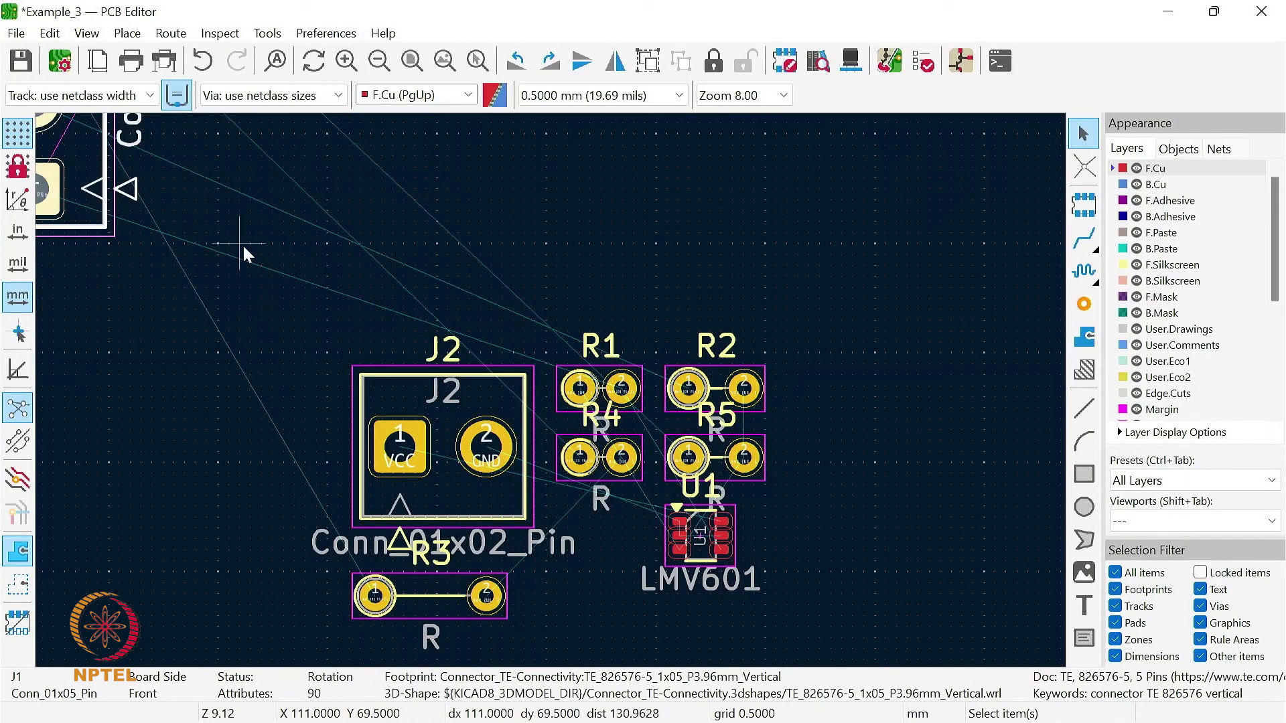
- Rotate J1 a further 180 degrees and place it upright, above and to the left of J2, with pin 1 uppermost
{"action": "scroll", "coordinate": [552, 390], "scroll_direction": "down", "scroll_amount": 3}
{"action": "scroll", "coordinate": [552, 390], "scroll_direction": "down", "scroll_amount": 1}
{"action": "scroll", "coordinate": [549, 391], "scroll_direction": "up", "scroll_amount": 1}
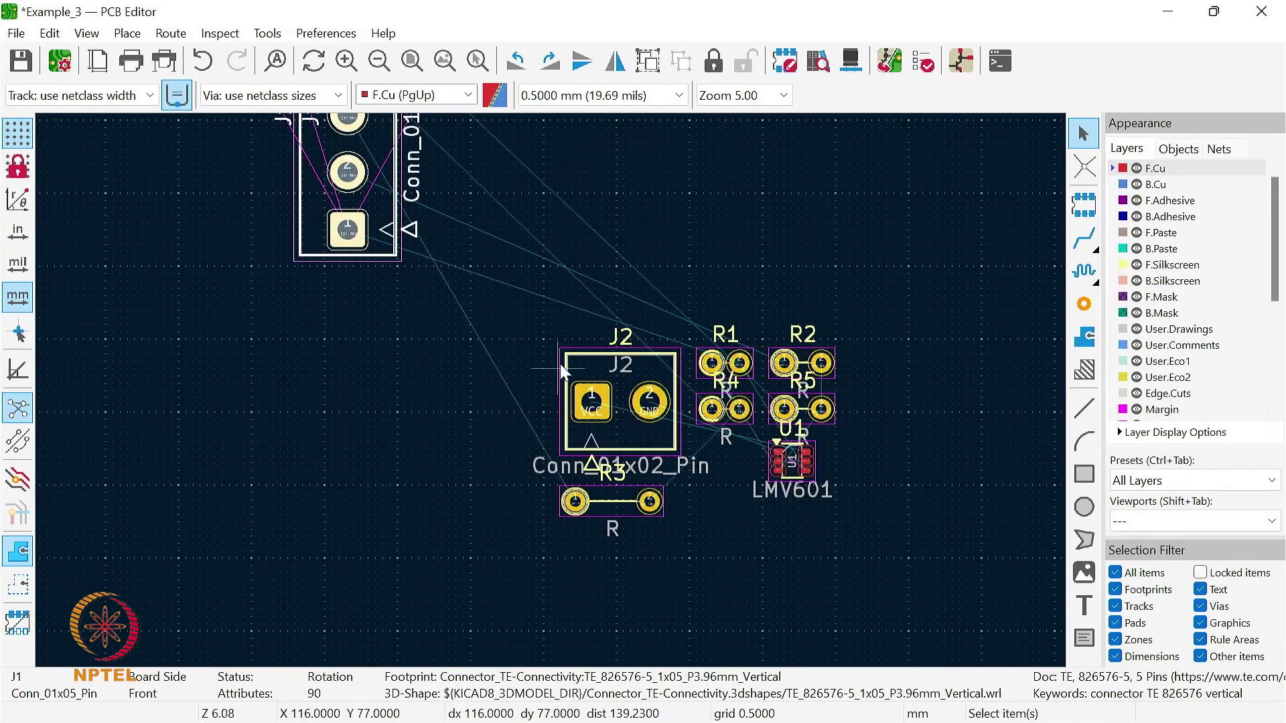
{"action": "scroll", "coordinate": [621, 365], "scroll_direction": "down", "scroll_amount": 2}
{"action": "scroll", "coordinate": [552, 390], "scroll_direction": "up", "scroll_amount": 2}
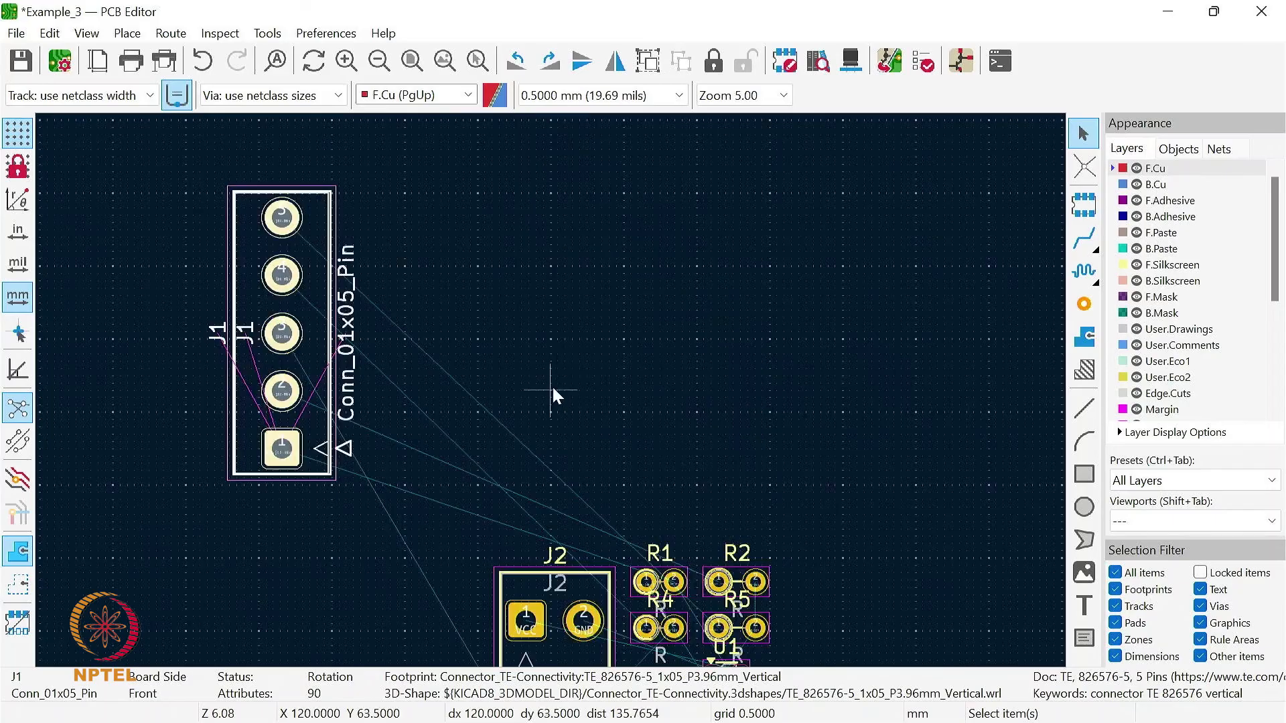
{"action": "scroll", "coordinate": [549, 387], "scroll_direction": "down", "scroll_amount": 1}
{"action": "left_click", "coordinate": [425, 340]}
{"action": "key", "text": "r"}
{"action": "key", "text": "r"}
{"action": "key", "text": "m"}
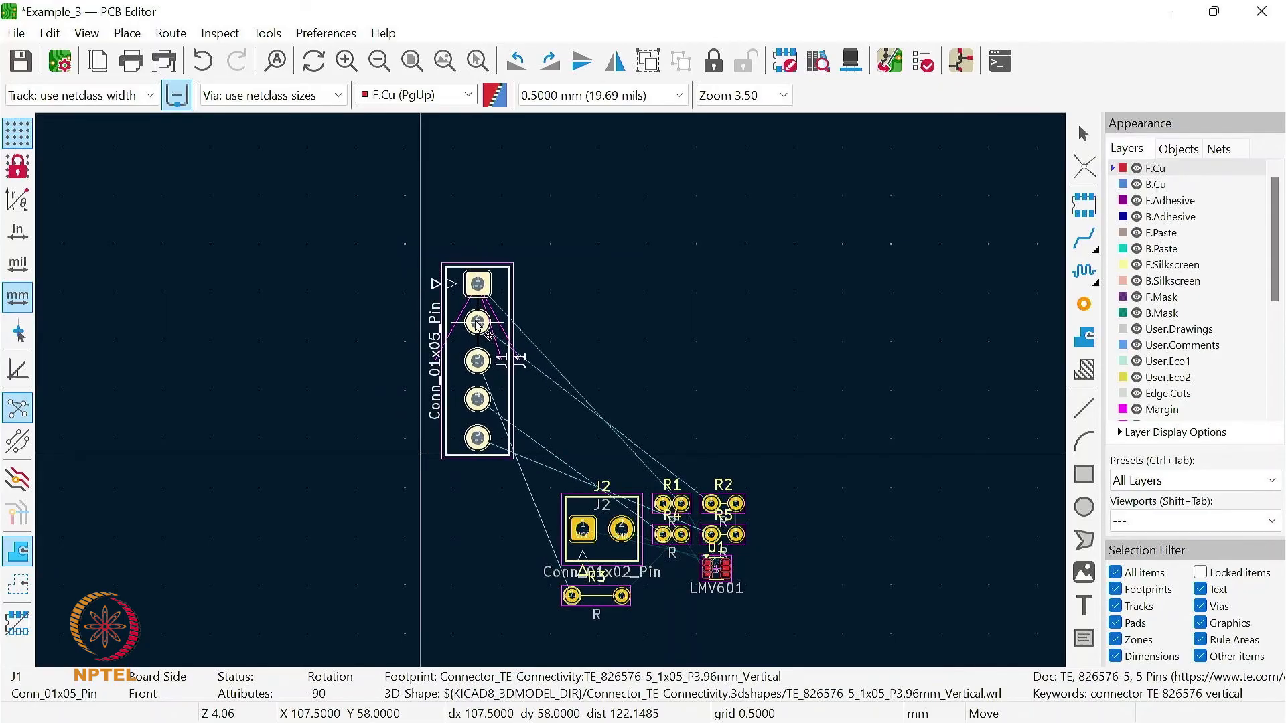
{"action": "left_click", "coordinate": [478, 323]}
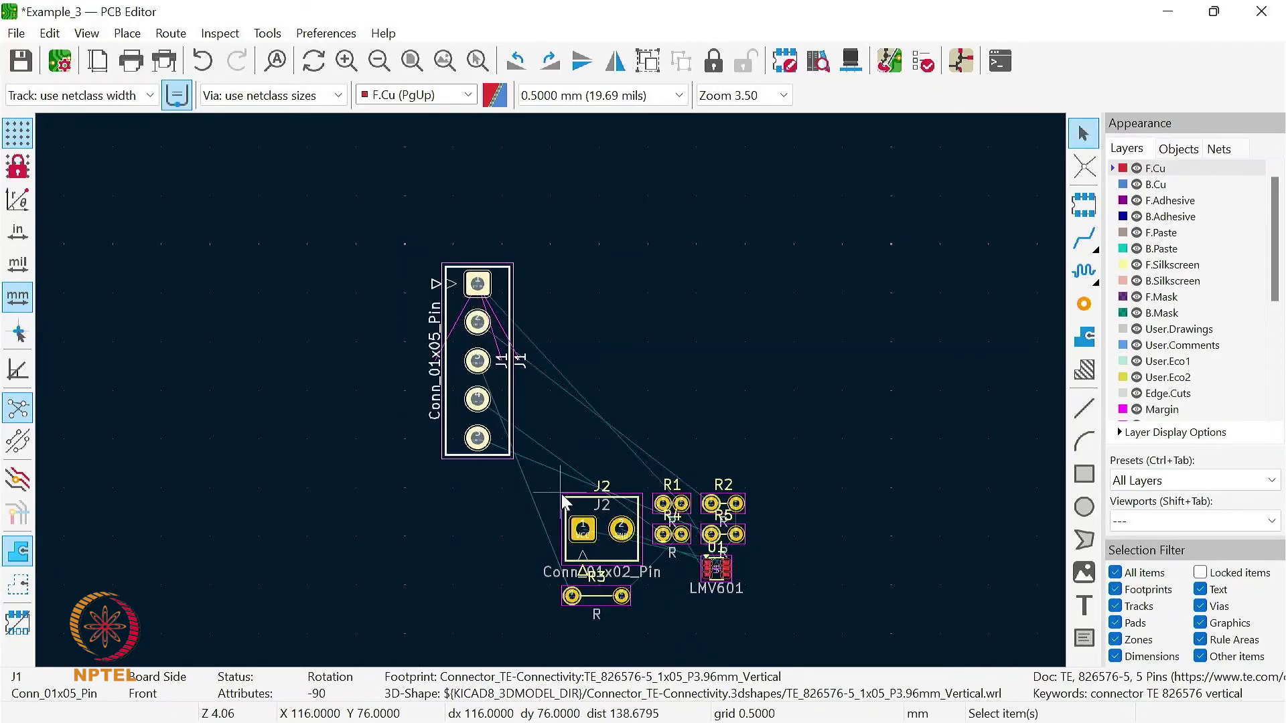
- Rotate connector J2 to -90 degrees and place it directly below J1 with both pin columns aligned
{"action": "left_click", "coordinate": [607, 529]}
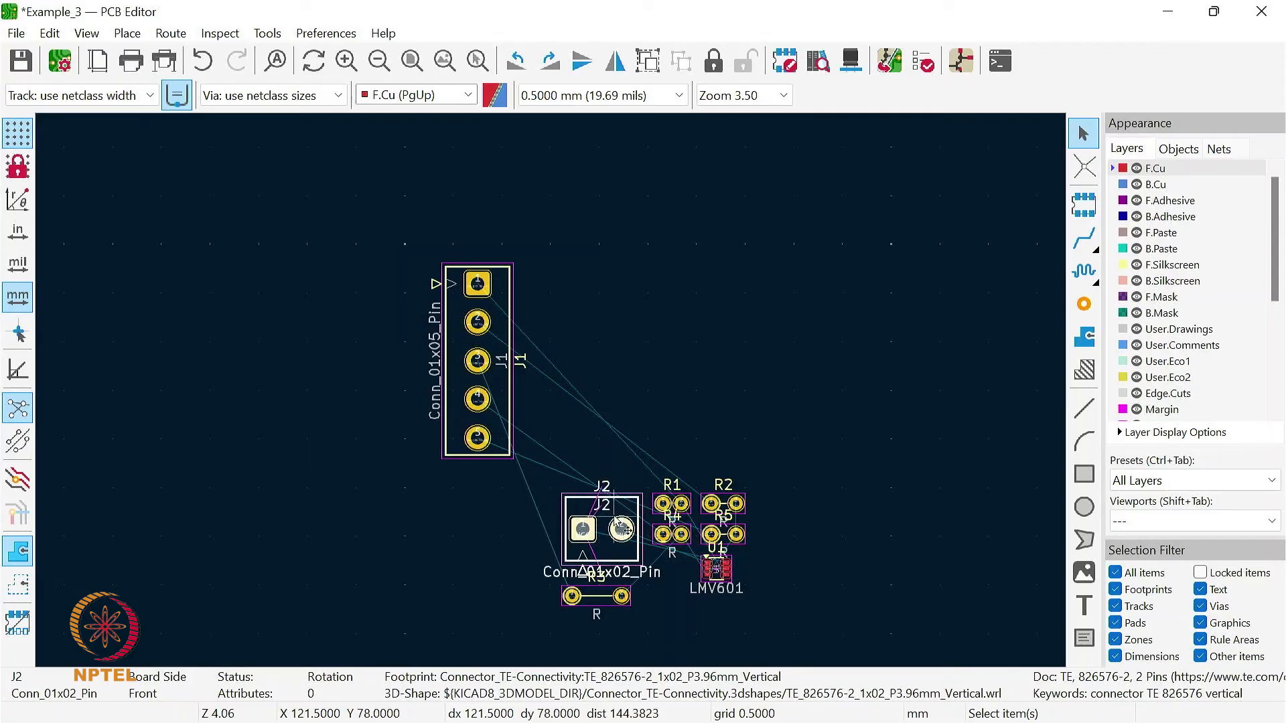
{"action": "key", "text": "m"}
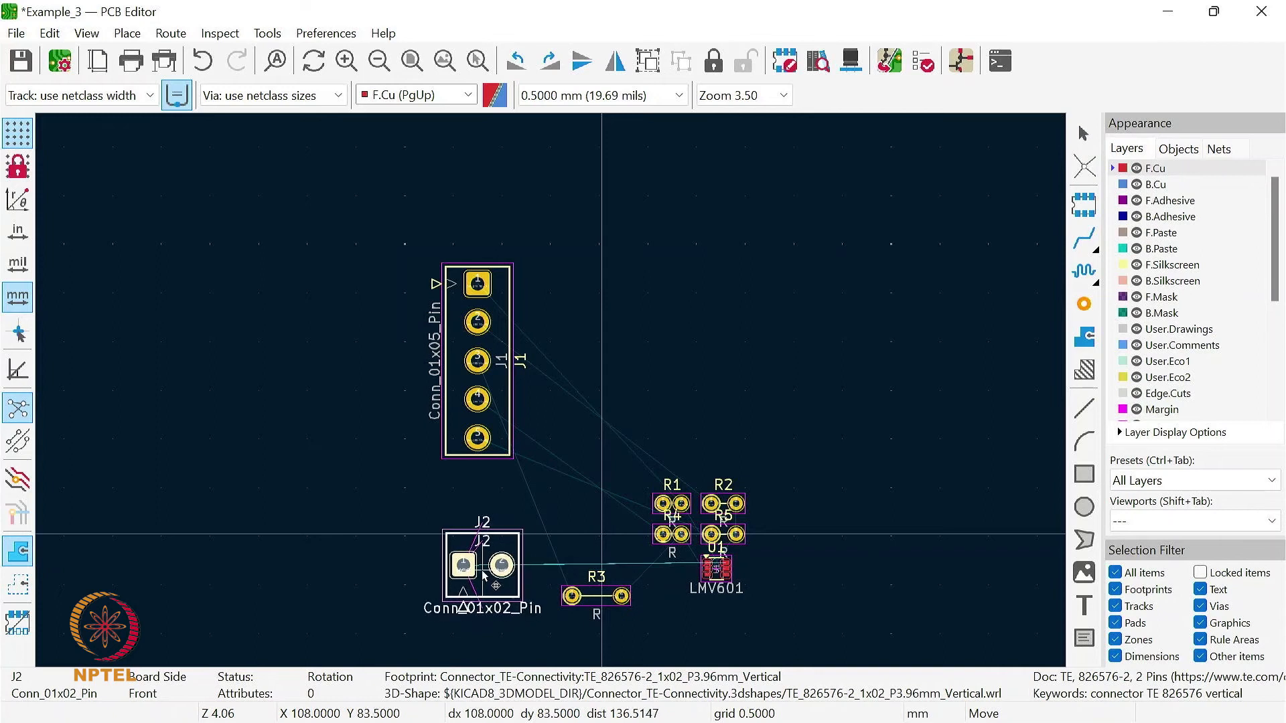
{"action": "left_click", "coordinate": [483, 574]}
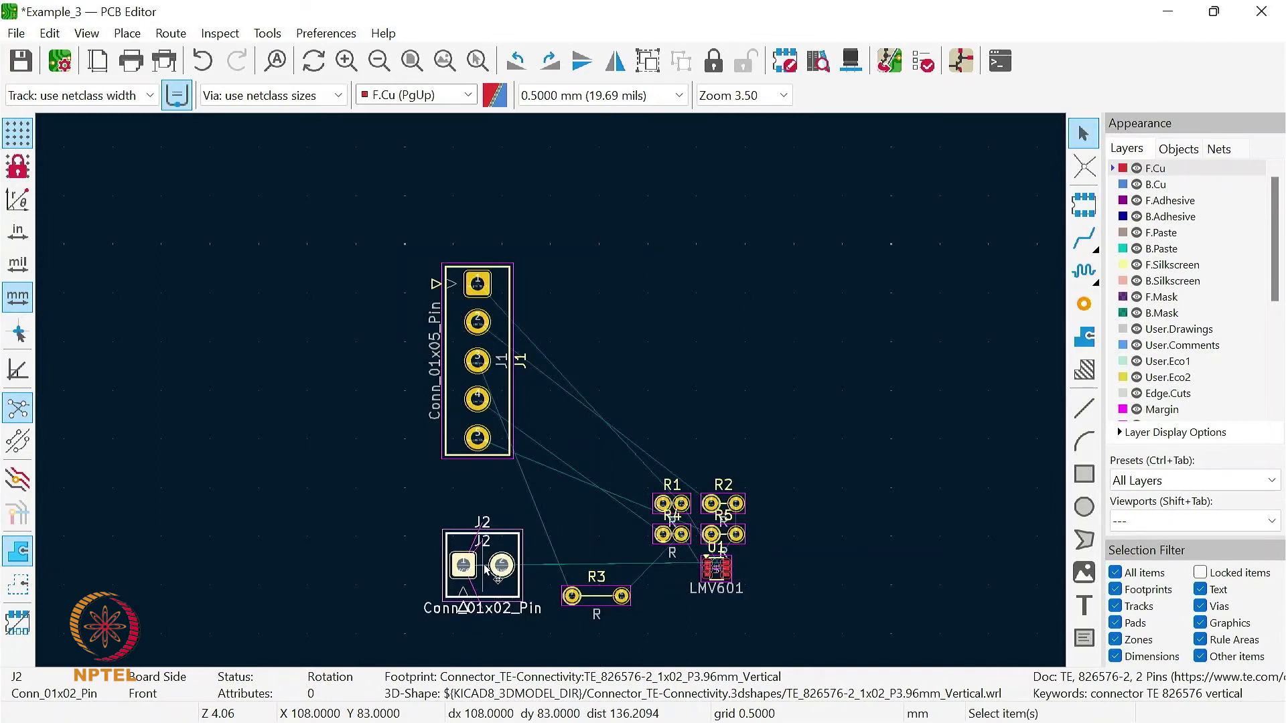
{"action": "key", "text": "r"}
{"action": "key", "text": "r"}
{"action": "key", "text": "r"}
{"action": "key", "text": "m"}
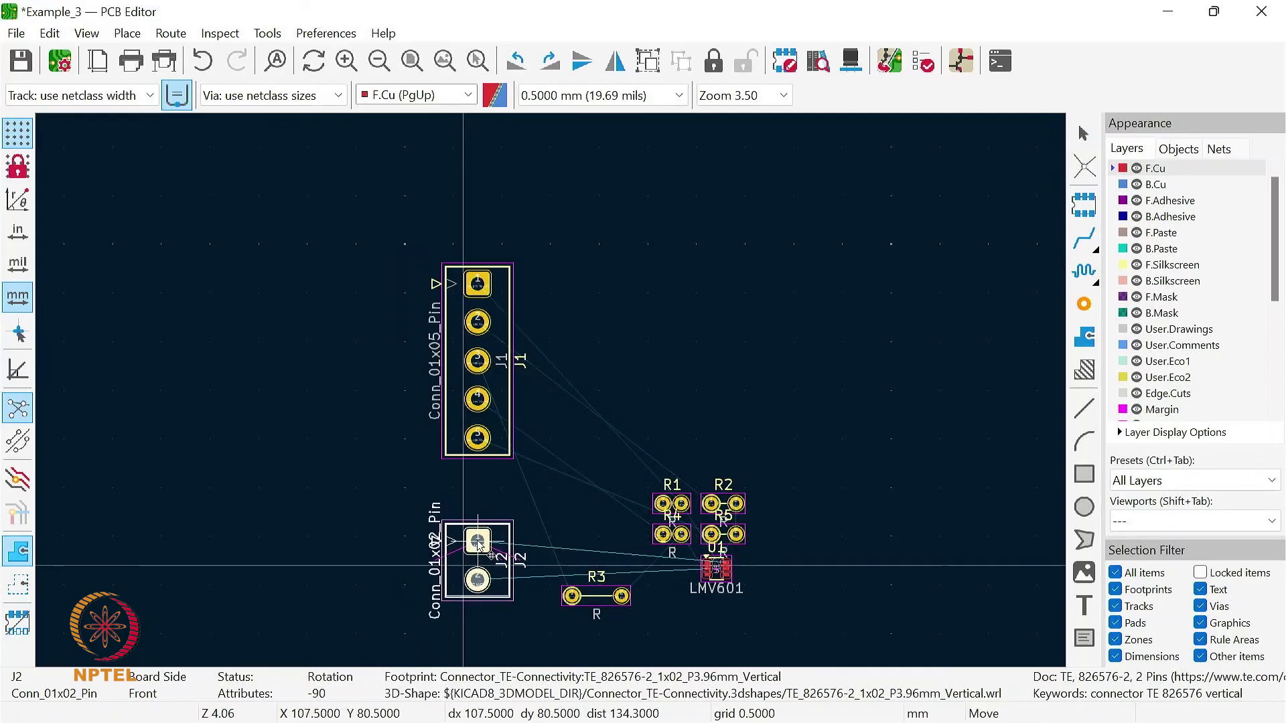
{"action": "left_click", "coordinate": [478, 541]}
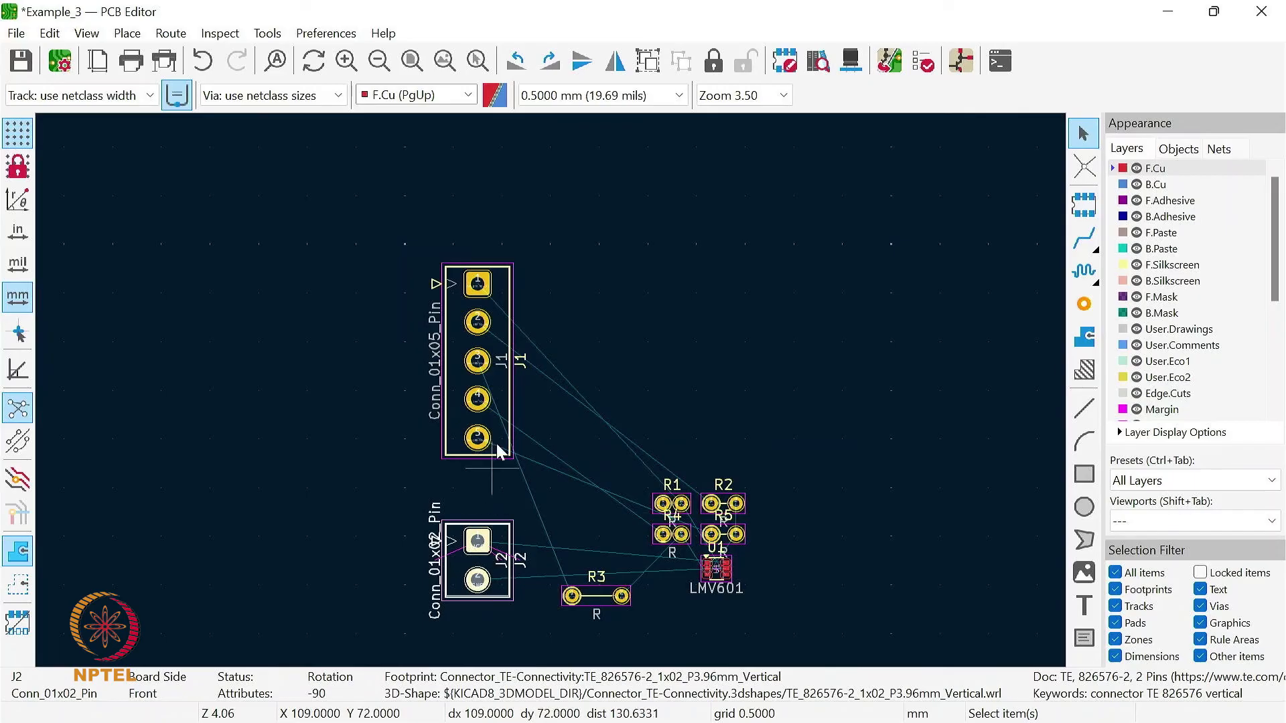
- Move R3 up out of the resistor cluster and shift U1 a little left, to just below R4
{"action": "left_click", "coordinate": [599, 604]}
{"action": "left_click_drag", "start_coordinate": [598, 604], "coordinate": [777, 301]}
{"action": "left_click", "coordinate": [711, 573]}
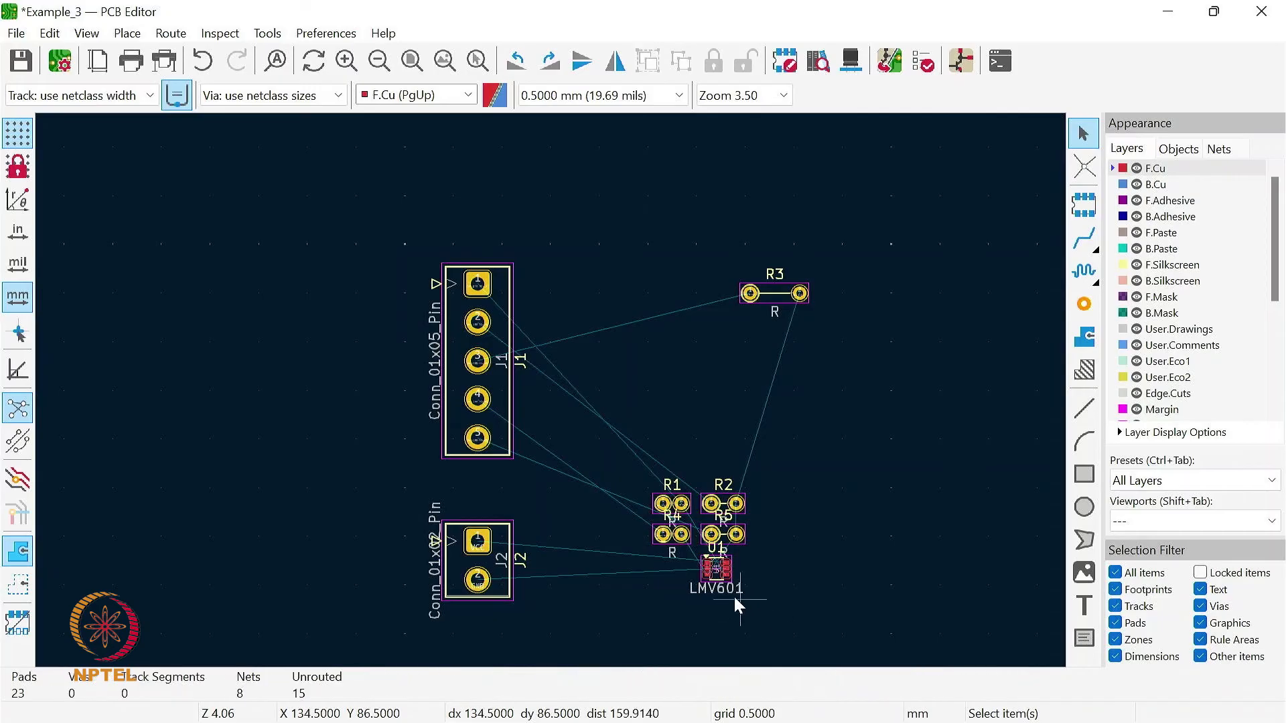
{"action": "left_click", "coordinate": [717, 579]}
{"action": "left_click", "coordinate": [720, 584]}
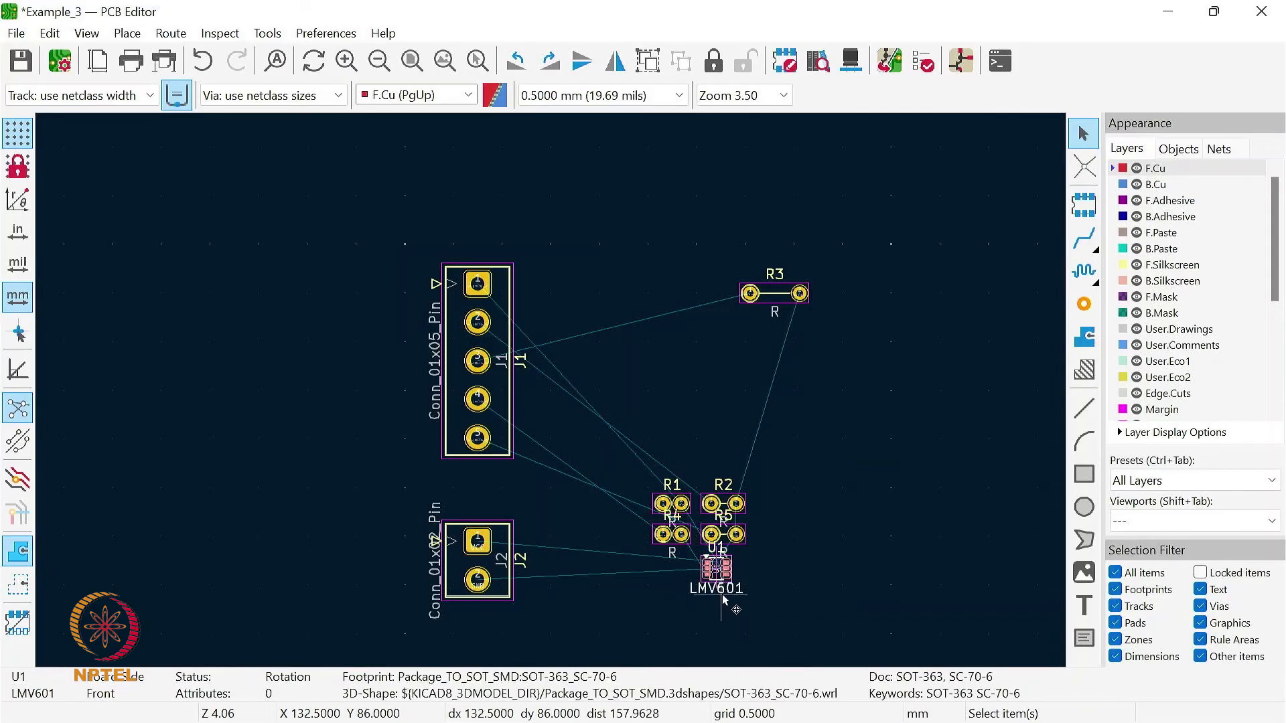
{"action": "left_click_drag", "start_coordinate": [725, 575], "coordinate": [664, 579]}
{"action": "left_click", "coordinate": [750, 574]}
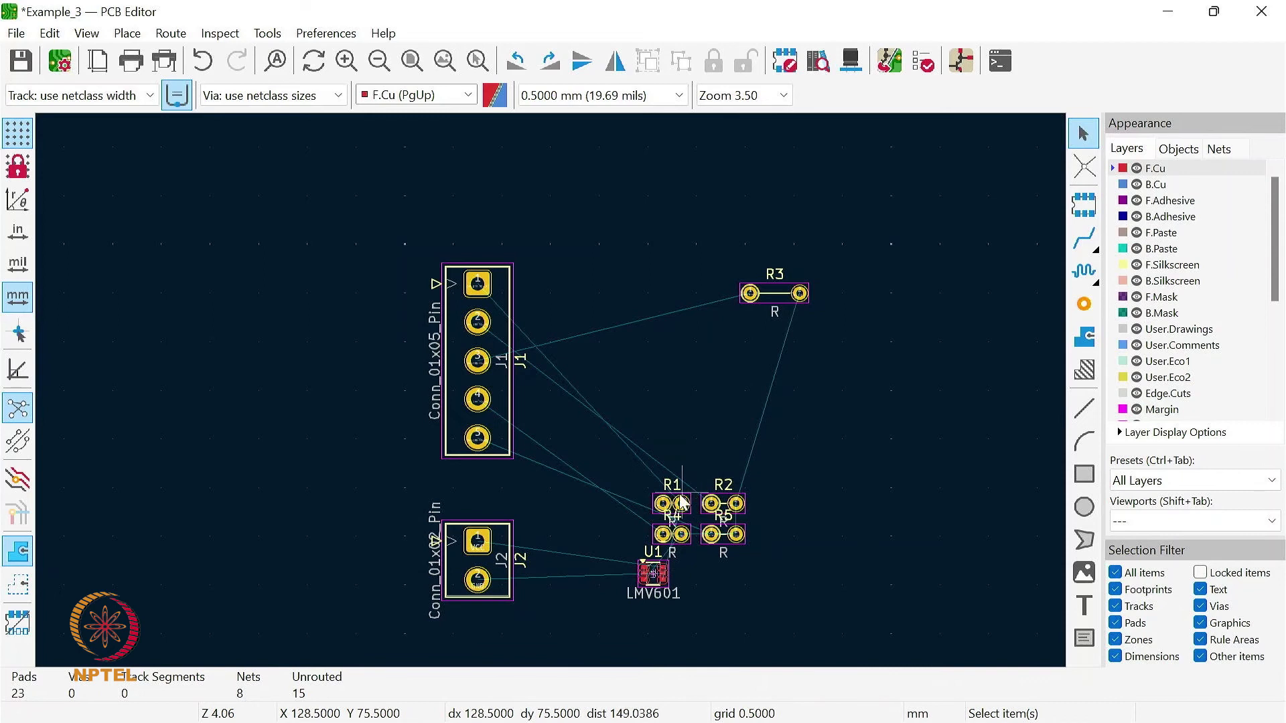
- Arrange R2, R3, R4 and R5 from top to bottom in a vertical column to the right of J1
{"action": "left_click", "coordinate": [724, 509]}
{"action": "left_click_drag", "start_coordinate": [724, 510], "coordinate": [672, 255]}
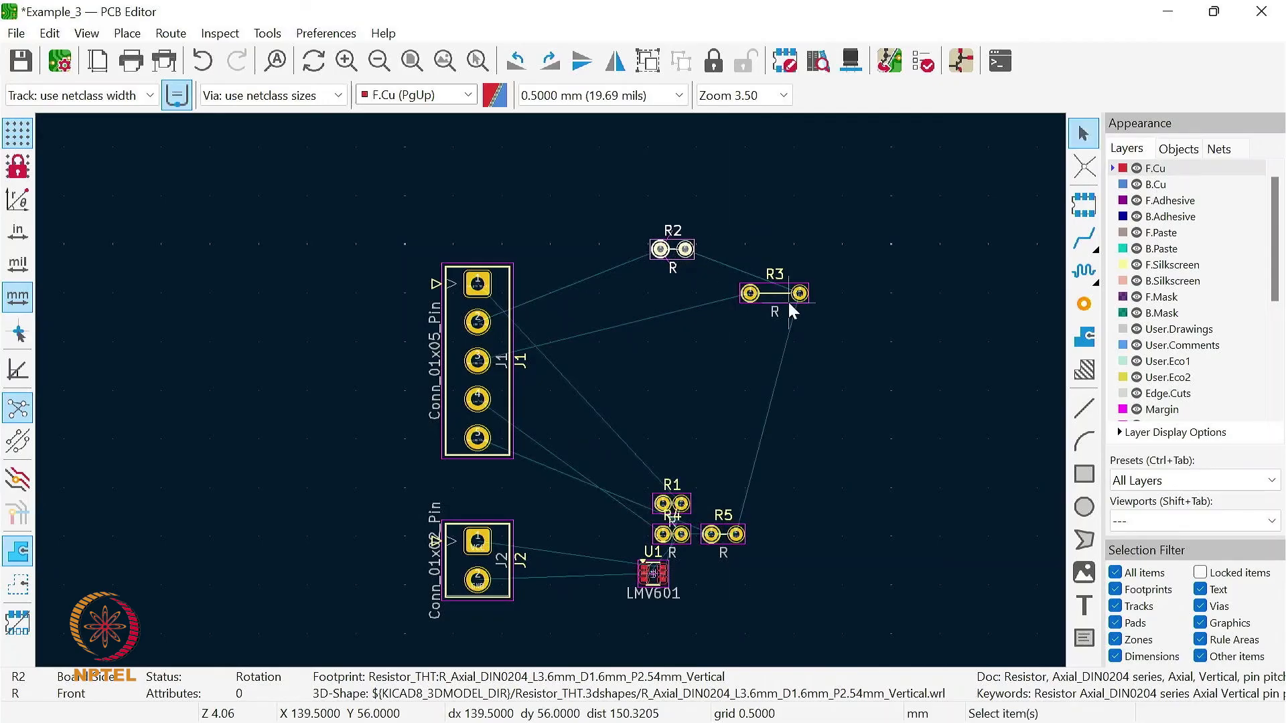
{"action": "left_click", "coordinate": [777, 299]}
{"action": "left_click_drag", "start_coordinate": [776, 300], "coordinate": [677, 312]}
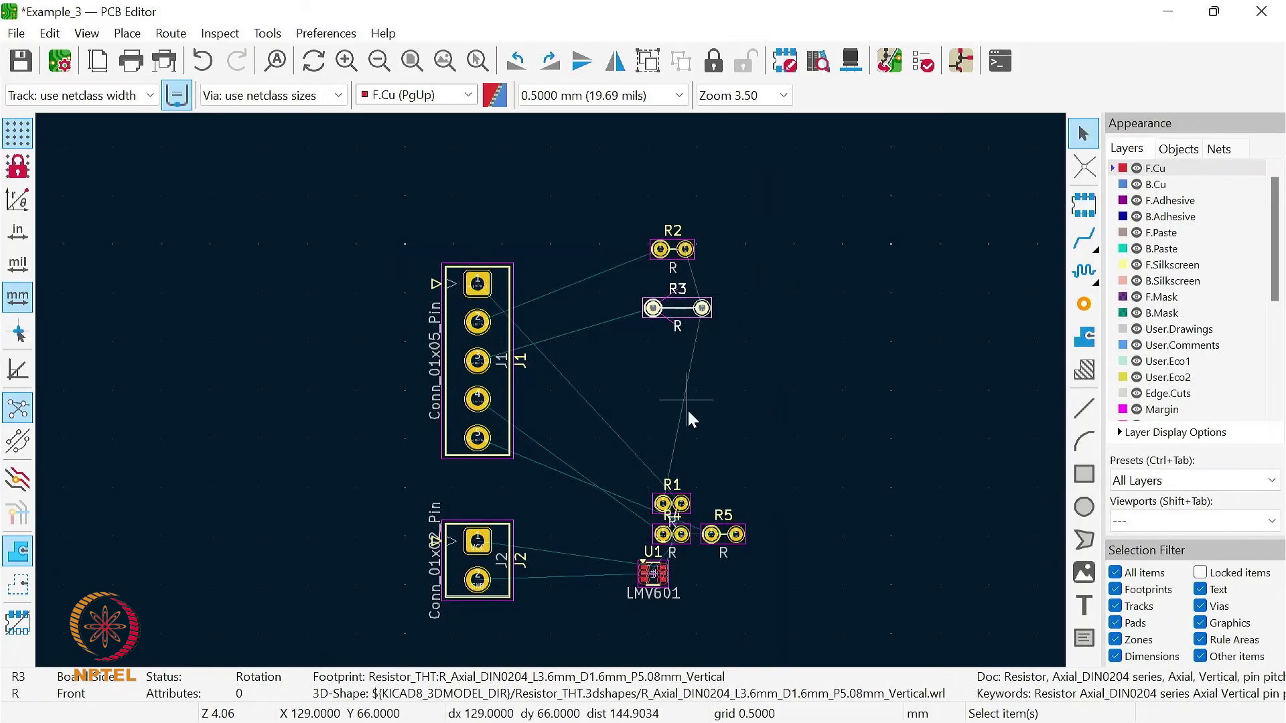
{"action": "left_click", "coordinate": [675, 529]}
{"action": "left_click", "coordinate": [669, 537]}
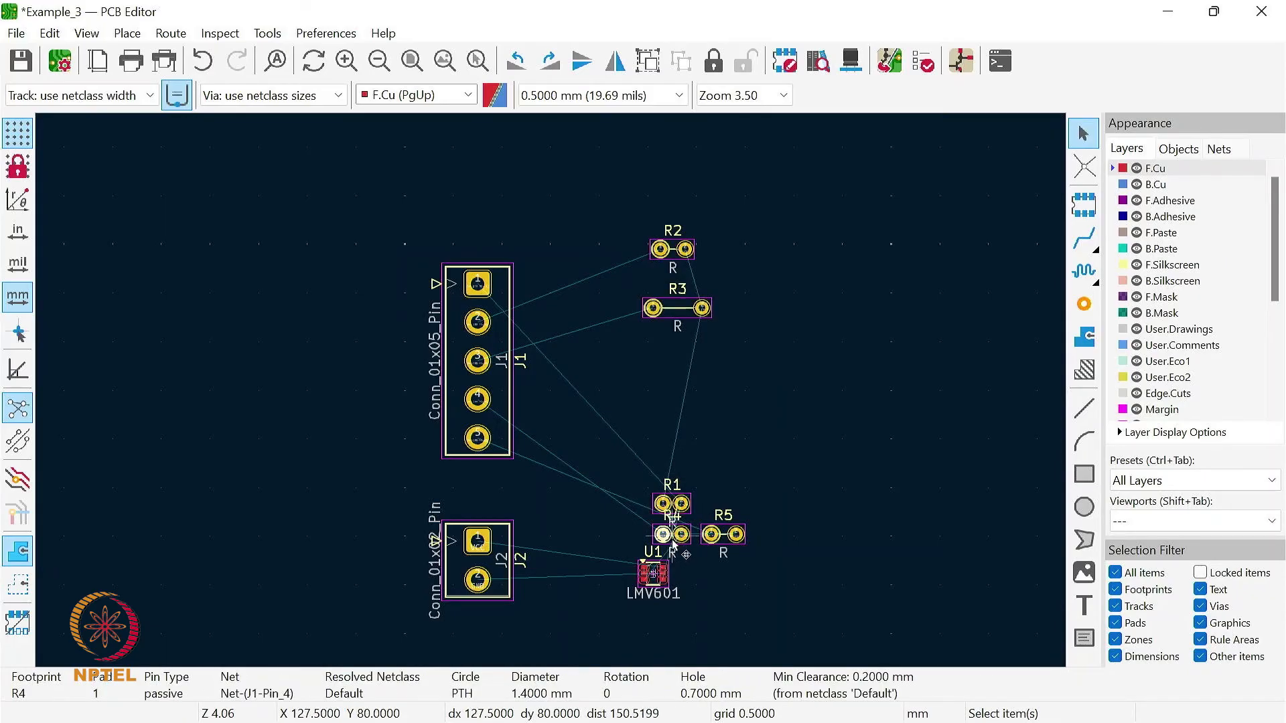
{"action": "left_click", "coordinate": [672, 540]}
{"action": "left_click_drag", "start_coordinate": [682, 552], "coordinate": [677, 365]}
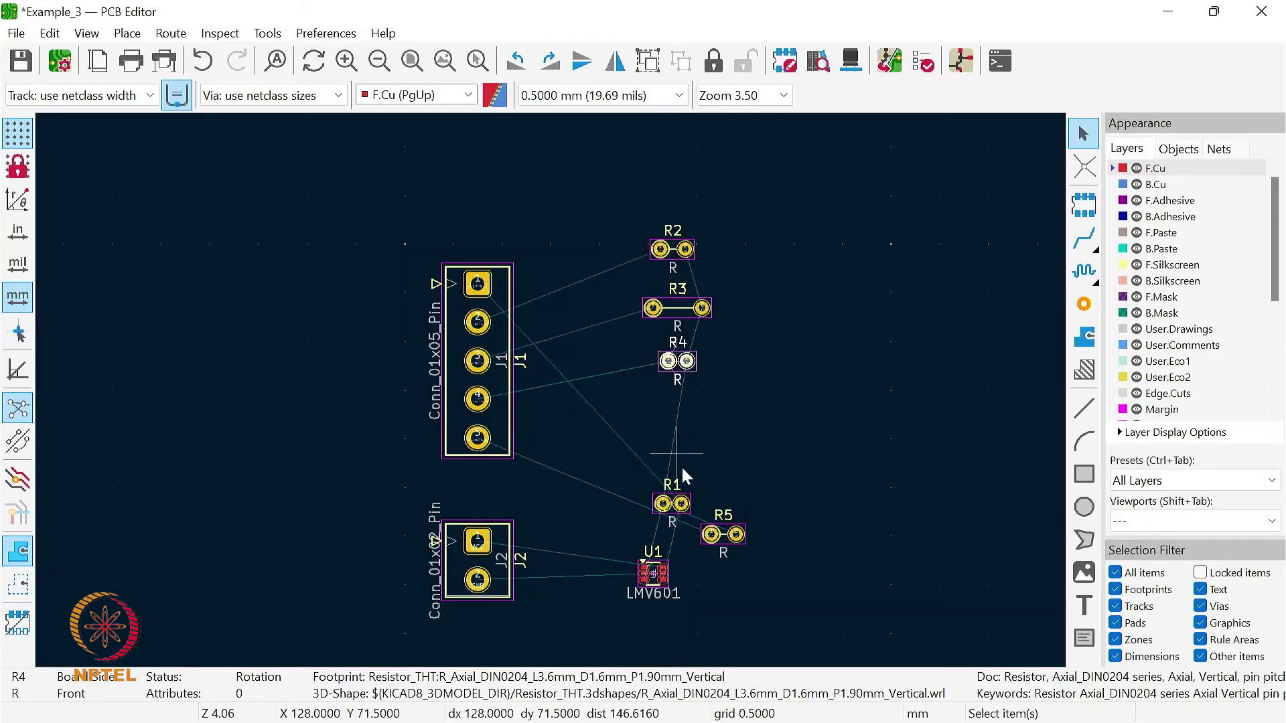
{"action": "left_click", "coordinate": [725, 540]}
{"action": "left_click_drag", "start_coordinate": [725, 545], "coordinate": [680, 425]}
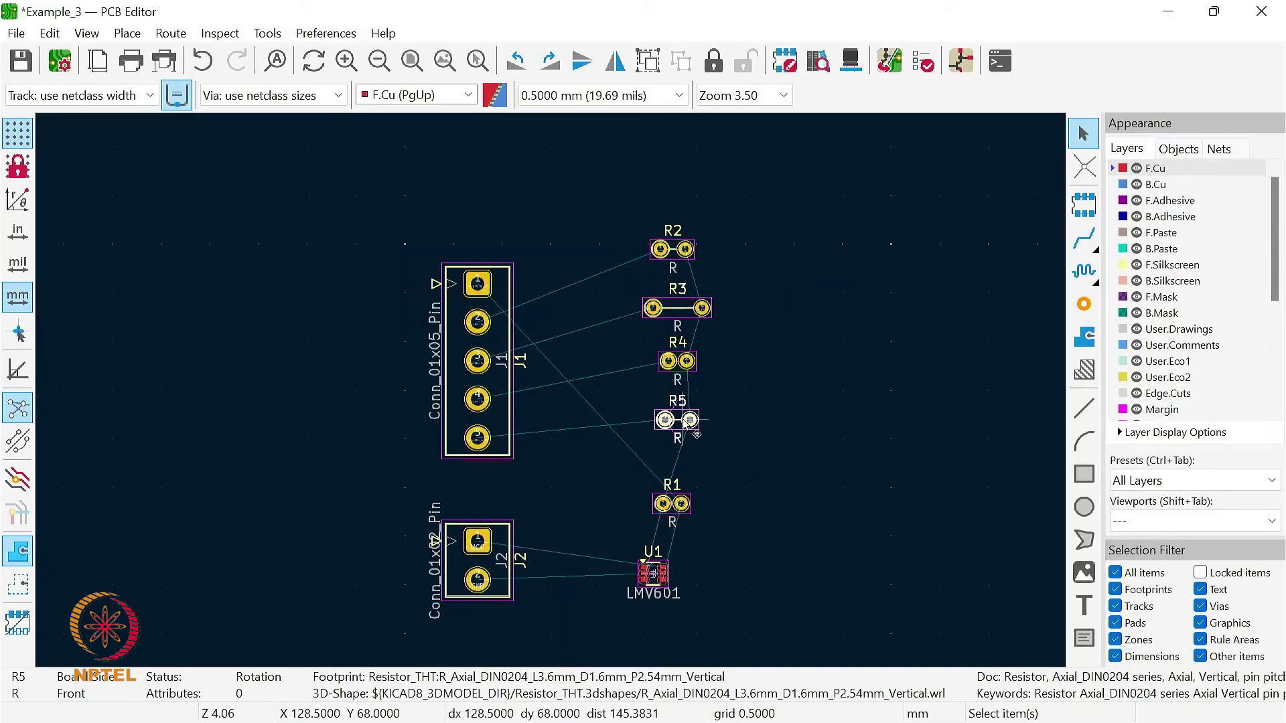
- Align R1 directly above U1, below the resistor column
{"action": "left_click", "coordinate": [669, 512]}
{"action": "key", "text": "m"}
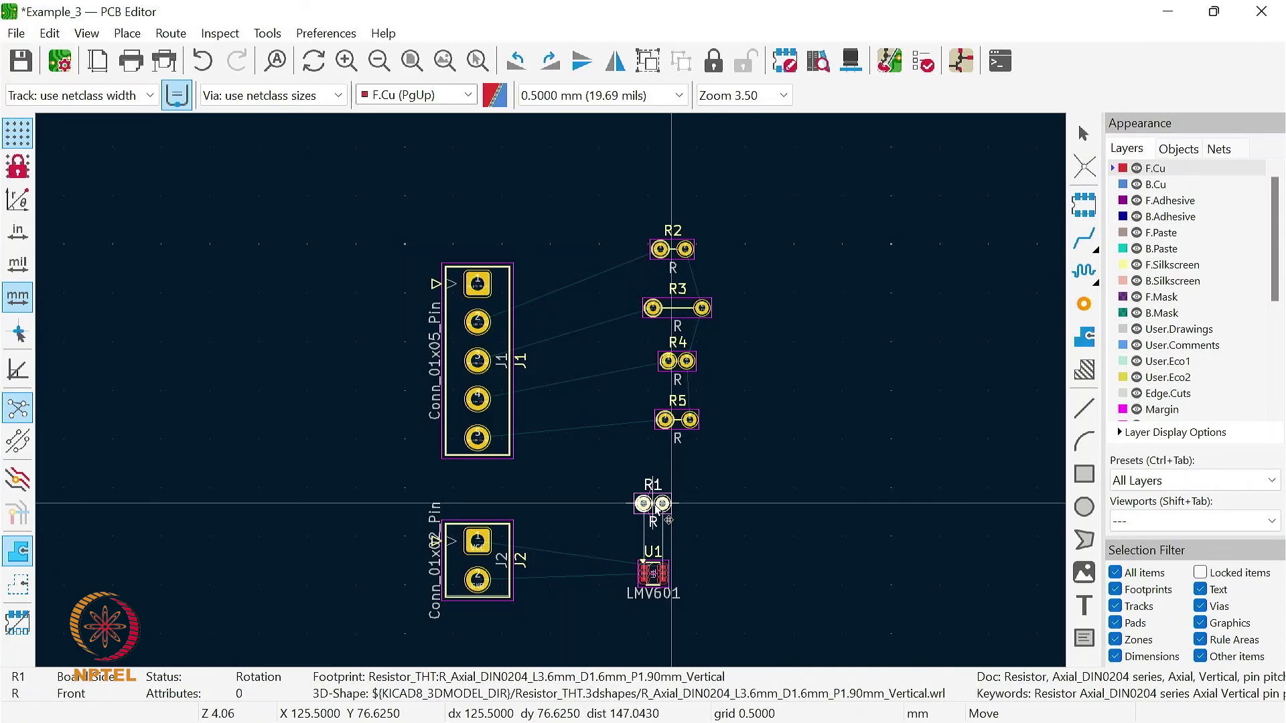
{"action": "left_click", "coordinate": [671, 507]}
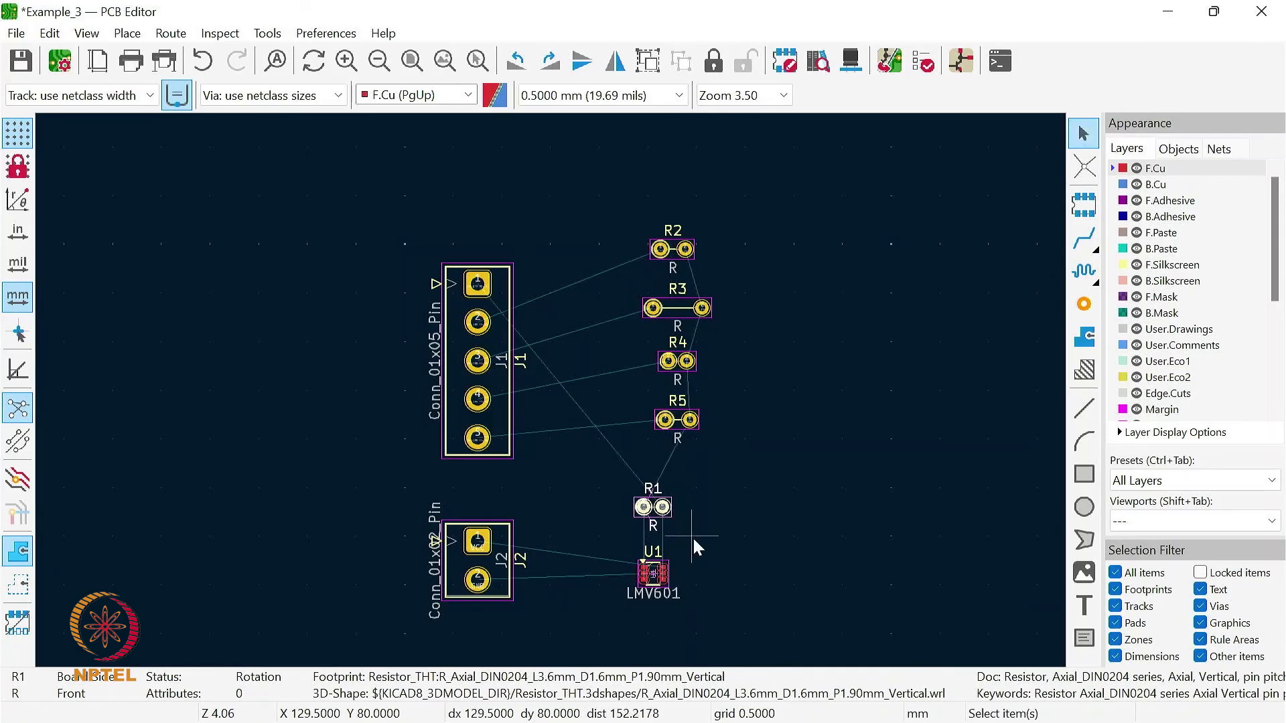
{"action": "left_click", "coordinate": [692, 536]}
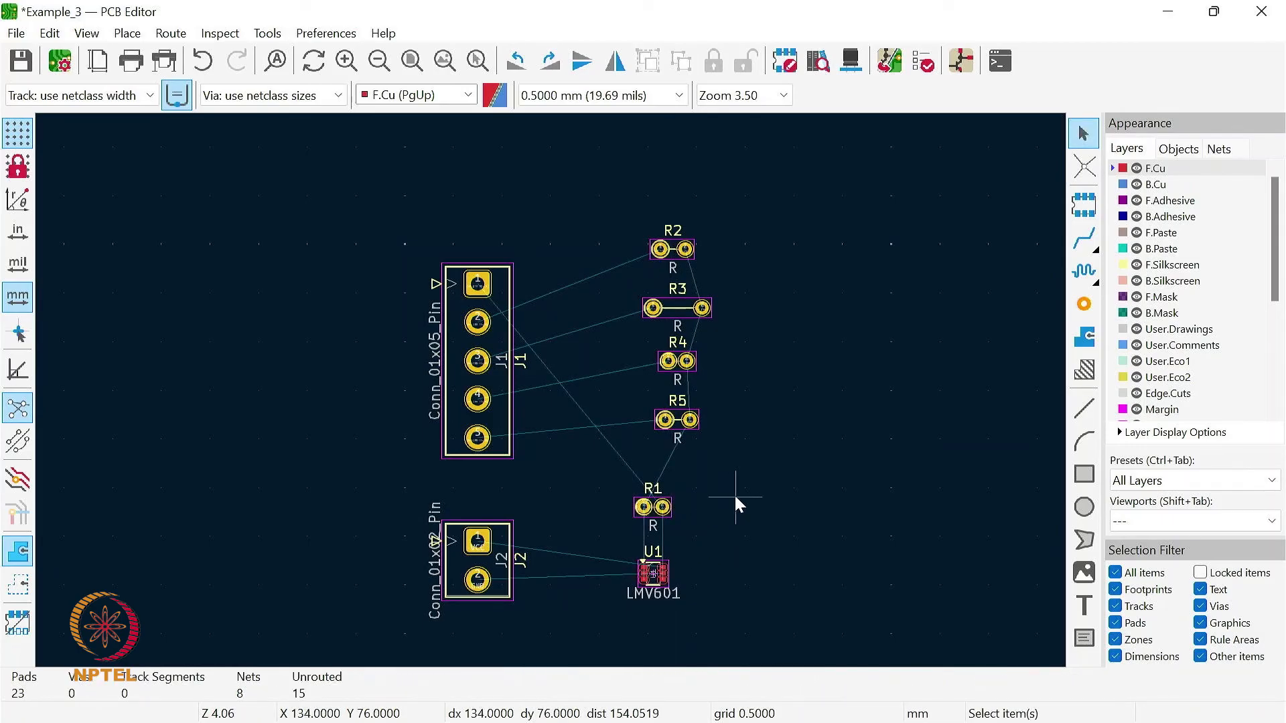
{"action": "left_click", "coordinate": [445, 60]}
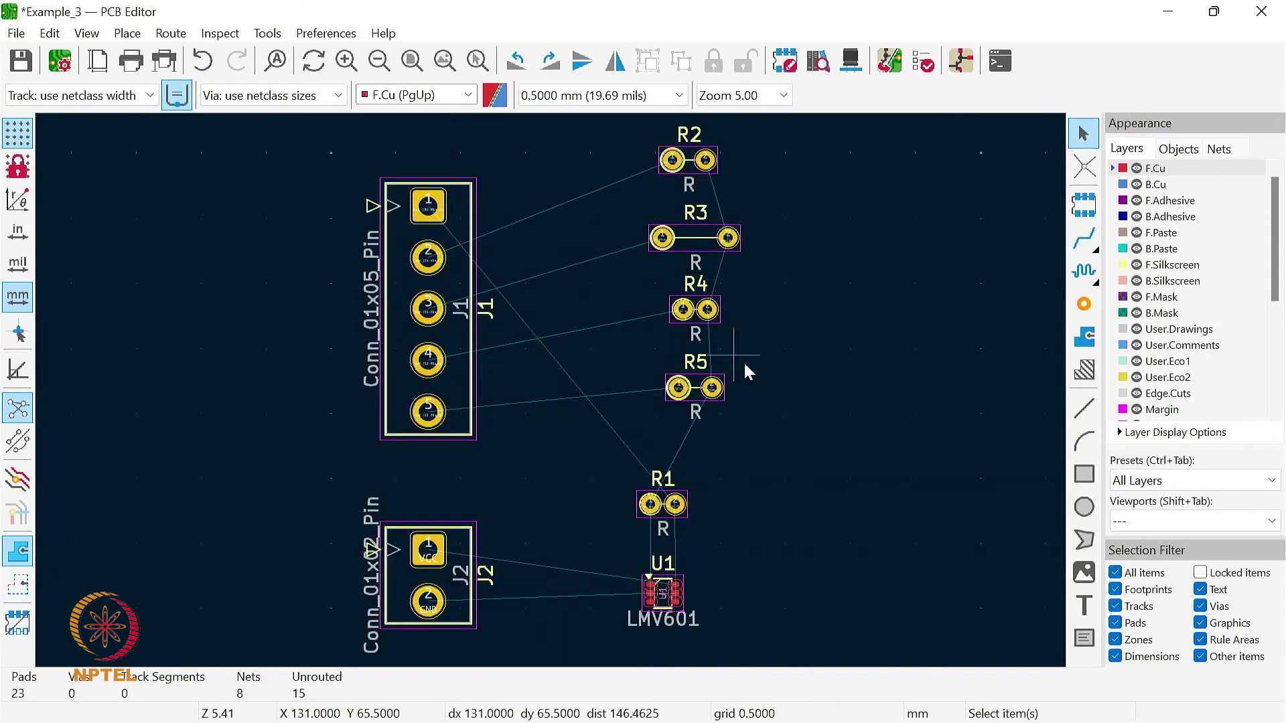
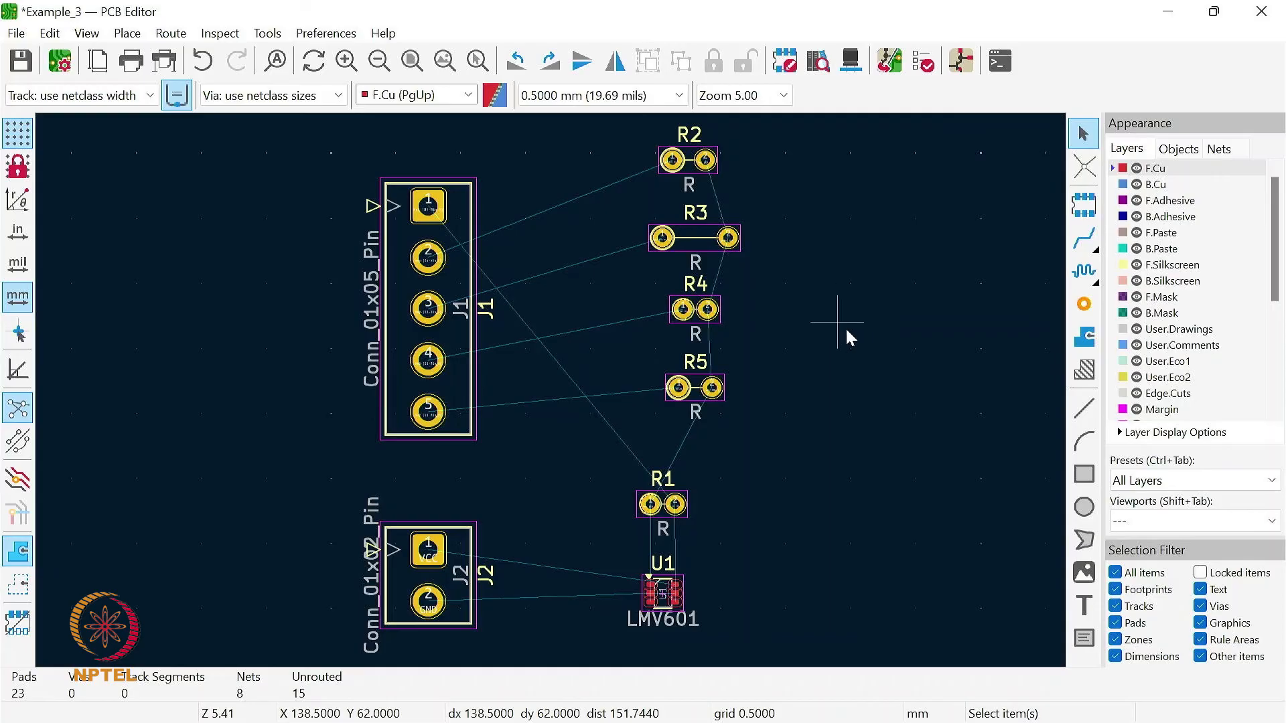
- Route a front-copper GND track from J2 pin 2 to the middle pad on U1's left side
{"action": "left_click", "coordinate": [1085, 241]}
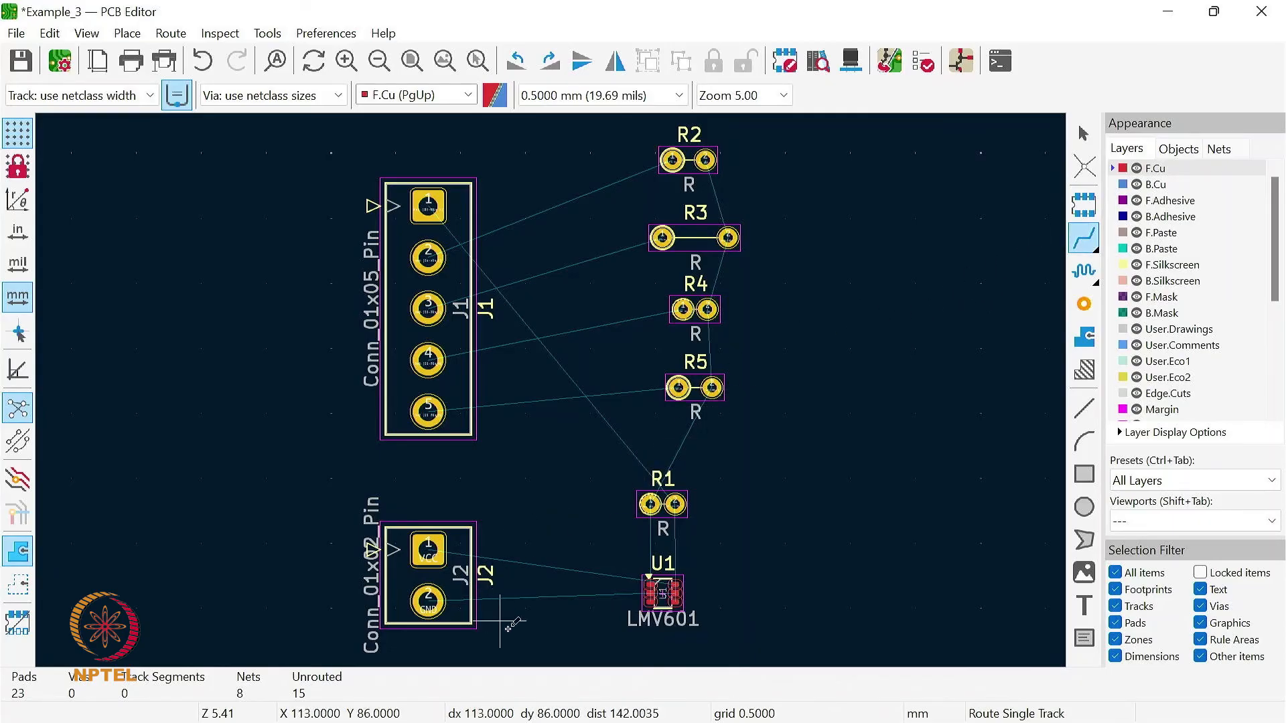
{"action": "scroll", "coordinate": [564, 615], "scroll_direction": "up", "scroll_amount": 2}
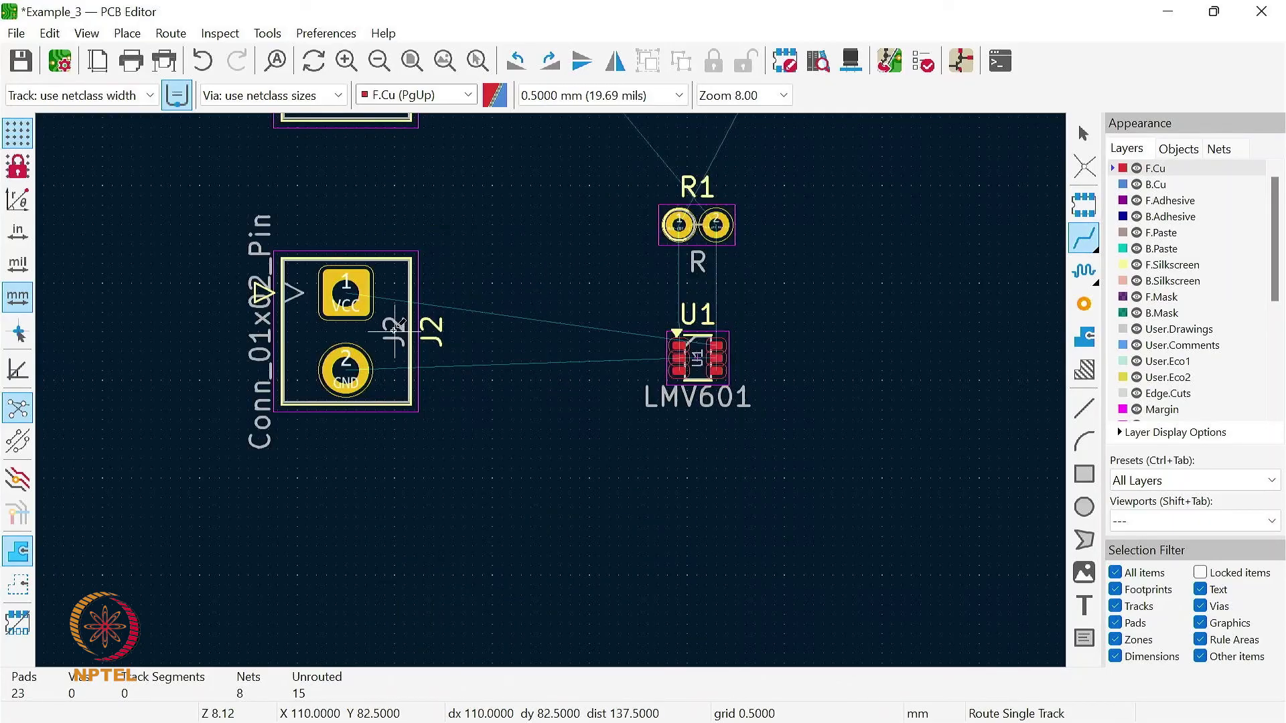
{"action": "scroll", "coordinate": [395, 328], "scroll_direction": "up", "scroll_amount": 2}
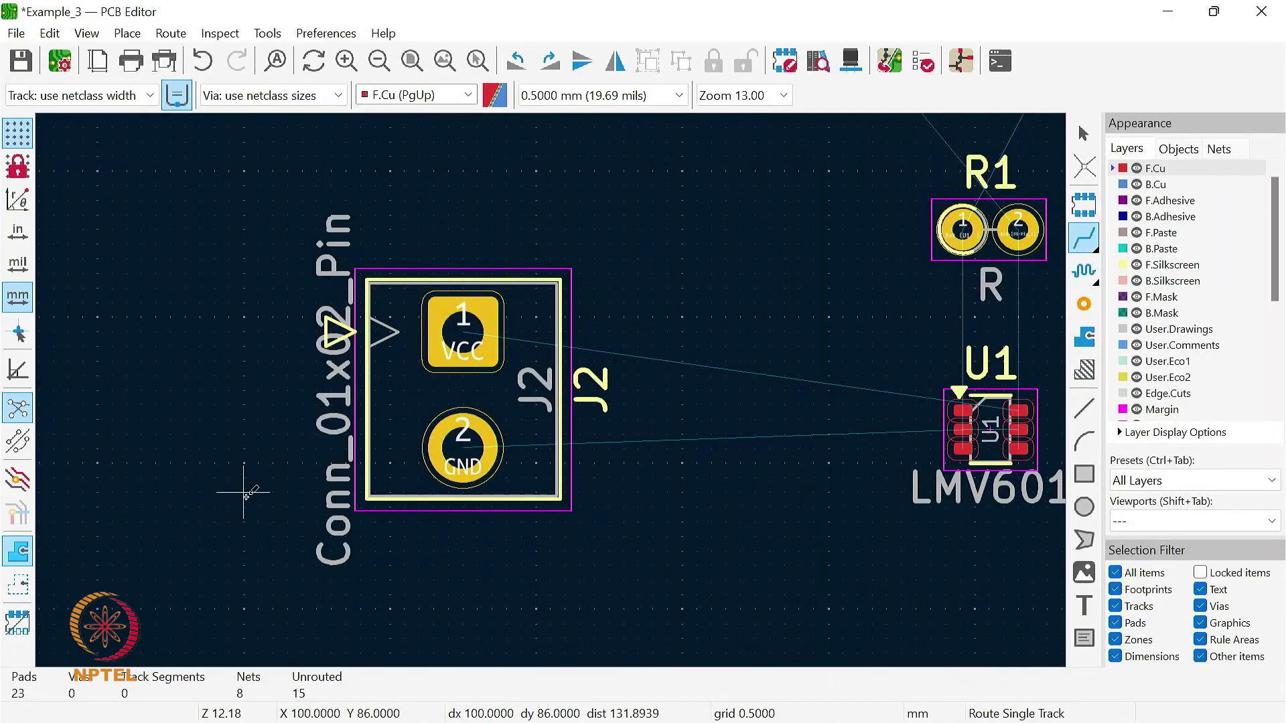
{"action": "scroll", "coordinate": [245, 492], "scroll_direction": "down", "scroll_amount": 1}
{"action": "scroll", "coordinate": [833, 364], "scroll_direction": "down", "scroll_amount": 1}
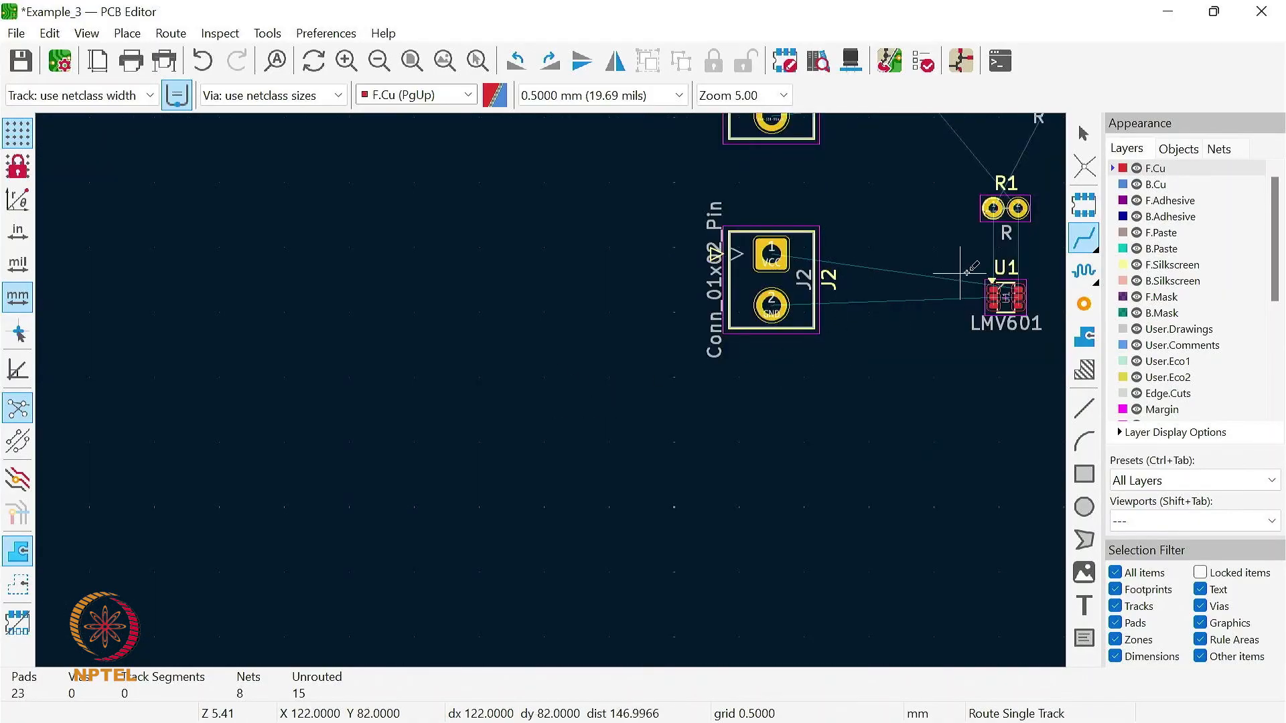
{"action": "scroll", "coordinate": [961, 272], "scroll_direction": "up", "scroll_amount": 1}
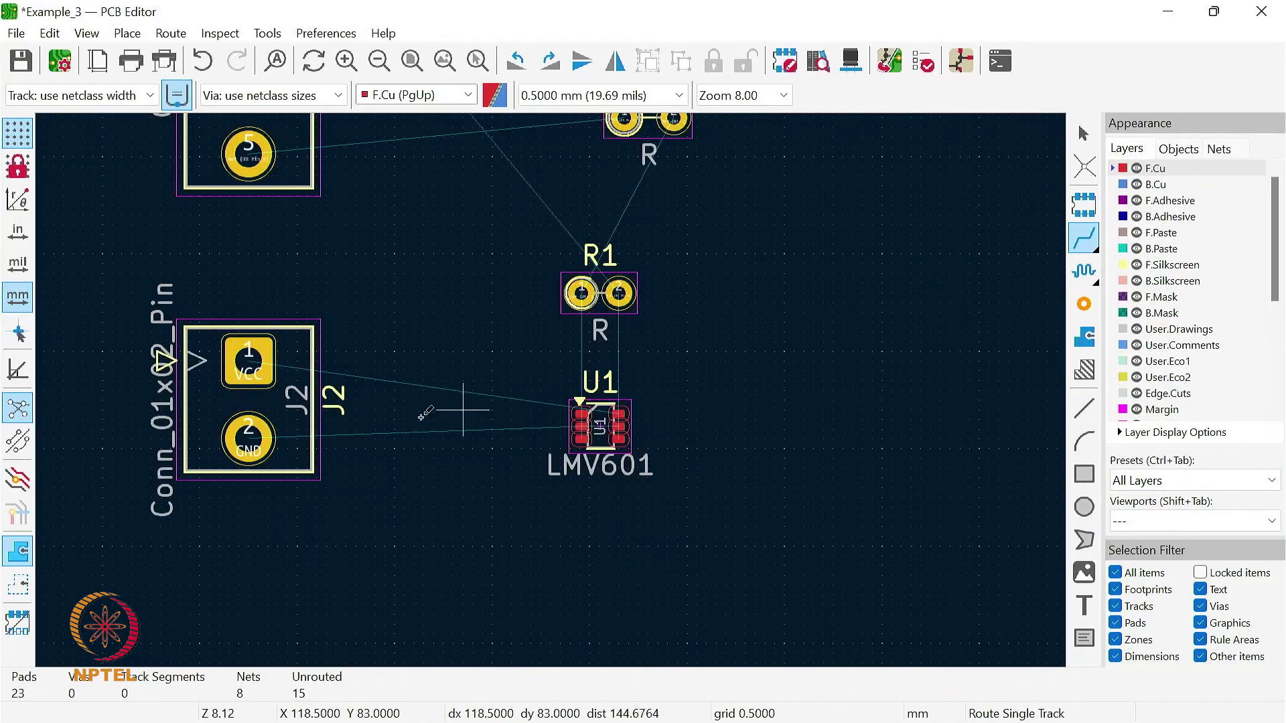
{"action": "left_click", "coordinate": [252, 432]}
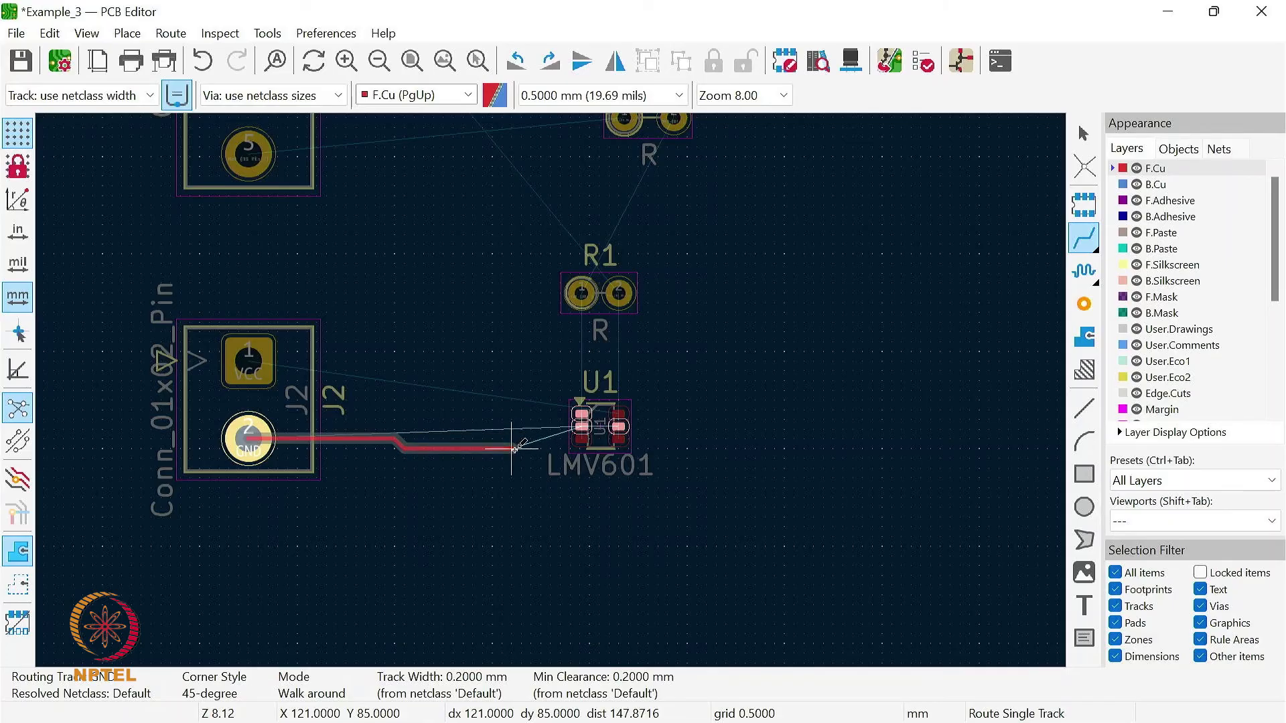
{"action": "left_click", "coordinate": [584, 424]}
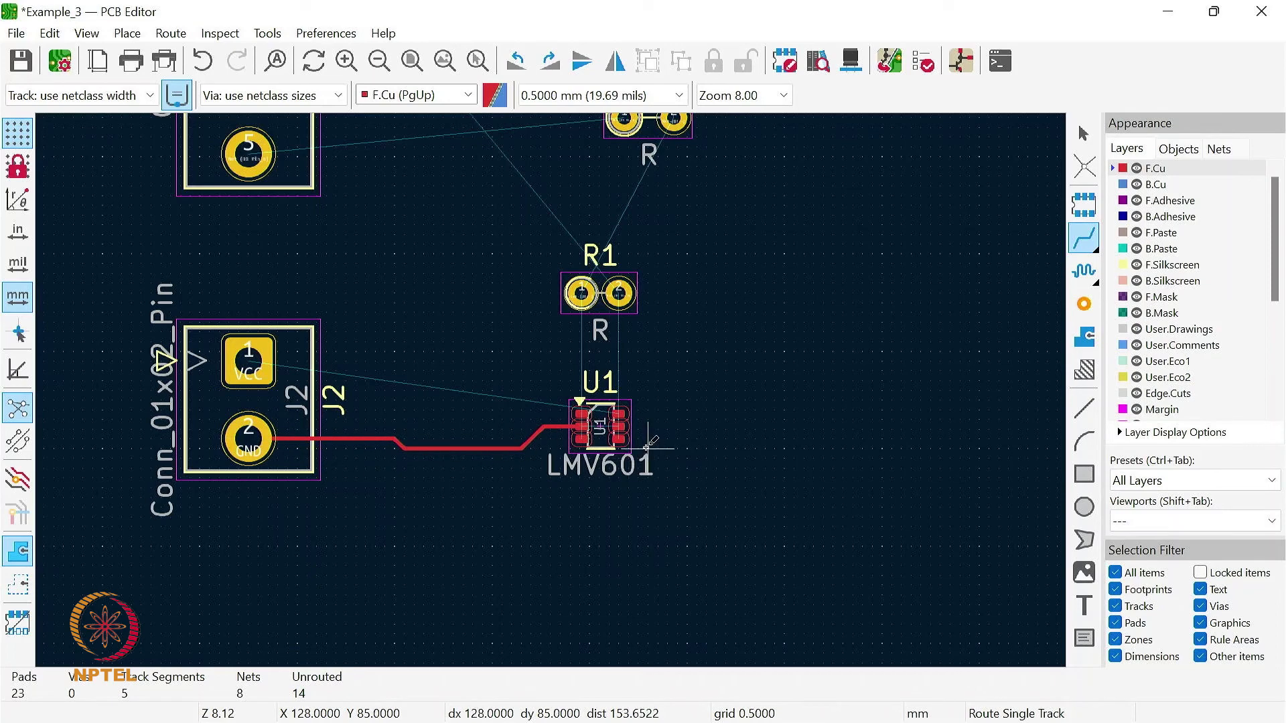
- Route the VCC track from J2 pin 1 horizontally over U1 and down to the upper pad on U1's right side
{"action": "scroll", "coordinate": [545, 391], "scroll_direction": "up", "scroll_amount": 3}
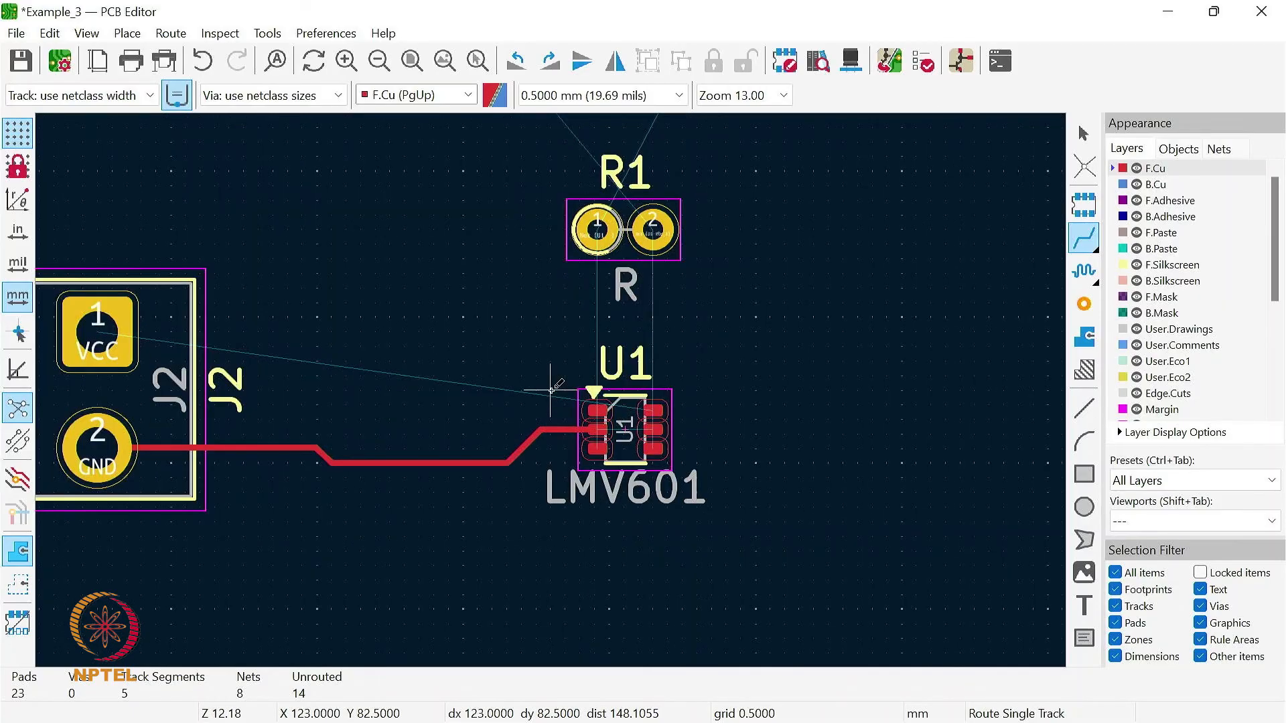
{"action": "left_click", "coordinate": [99, 326]}
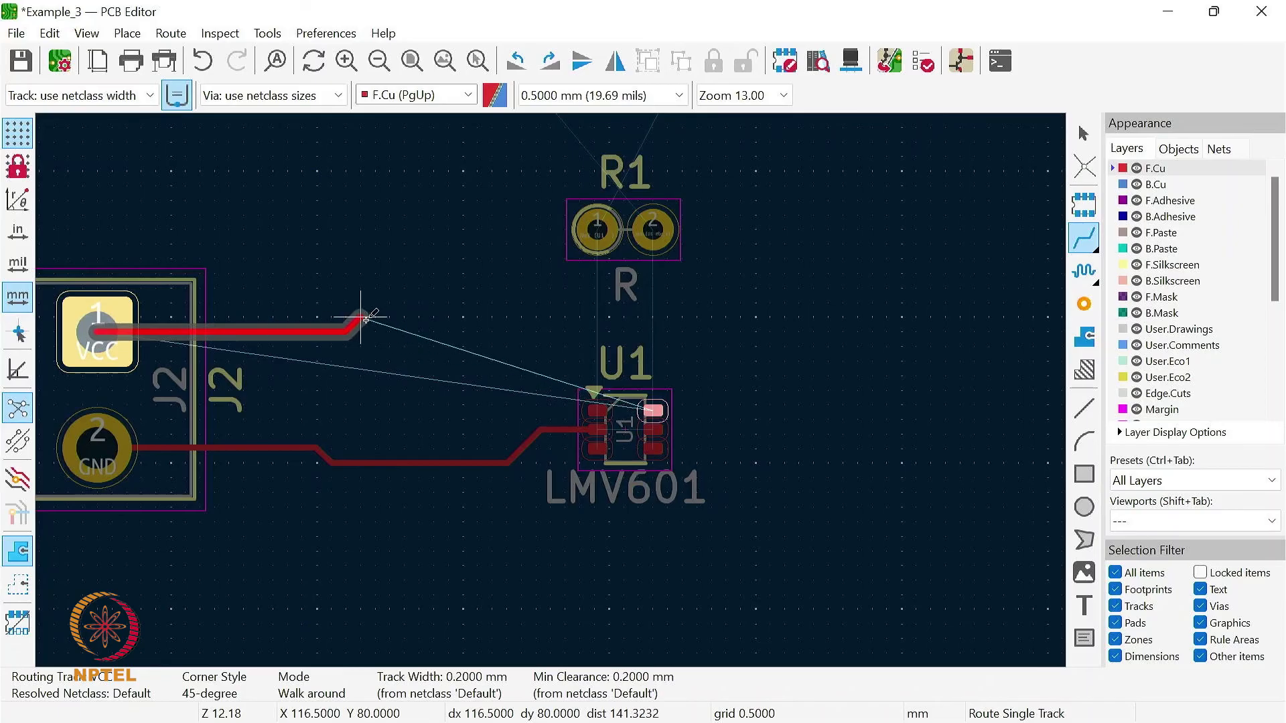
{"action": "left_click", "coordinate": [434, 330]}
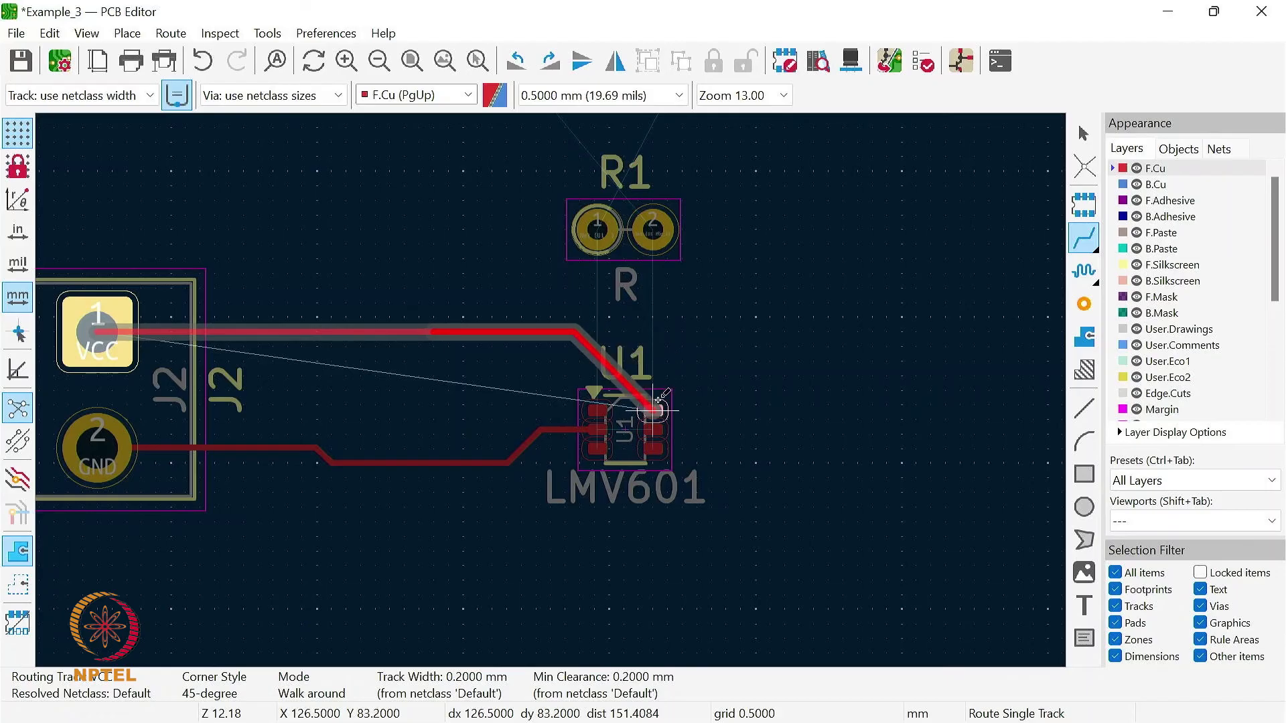
{"action": "left_click", "coordinate": [627, 331]}
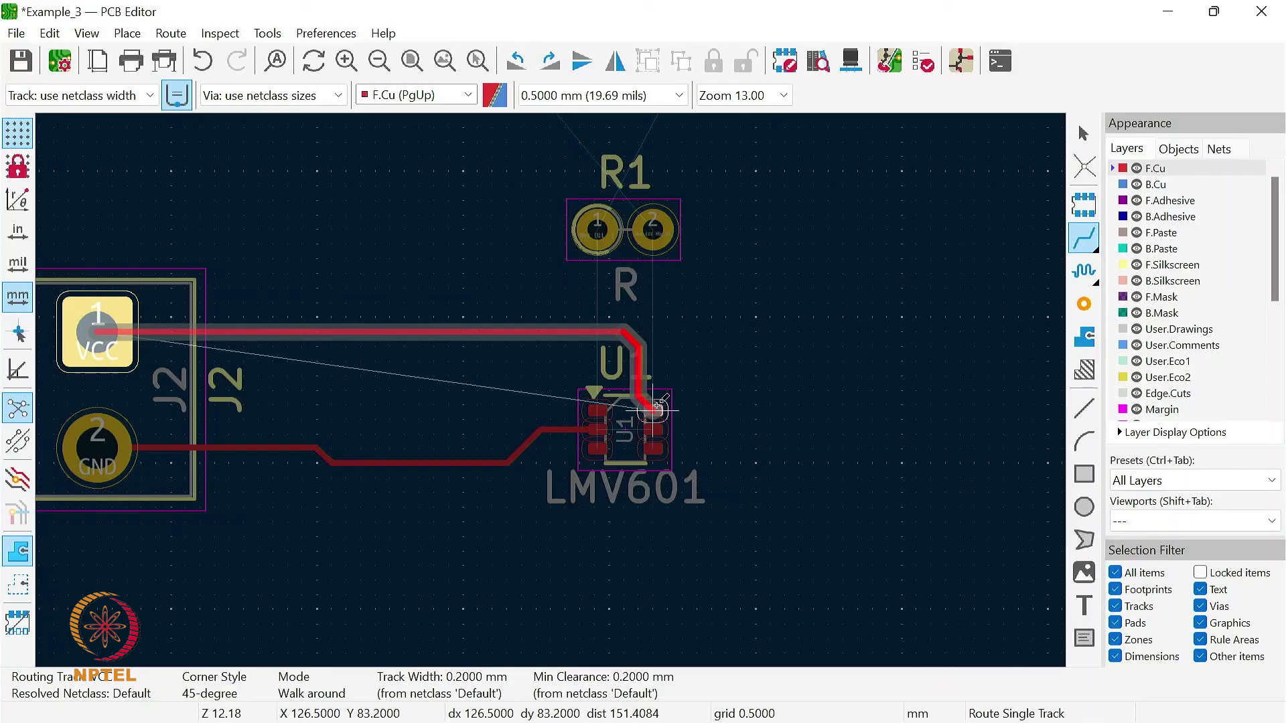
{"action": "left_click", "coordinate": [655, 406]}
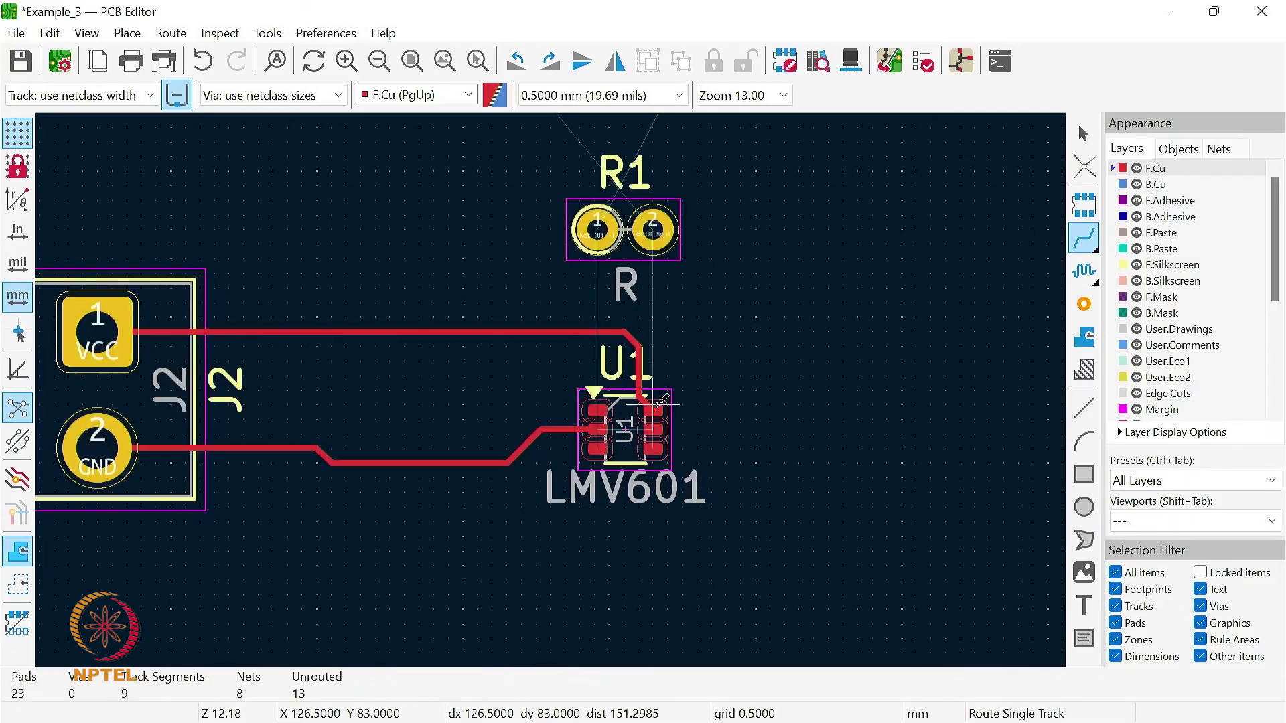
- Route front-copper tracks from J1 pin 5 to R5's left pad and from J1 pin 4 to R4's left pad
{"action": "scroll", "coordinate": [550, 391], "scroll_direction": "down", "scroll_amount": 2}
{"action": "scroll", "coordinate": [549, 390], "scroll_direction": "down", "scroll_amount": 3}
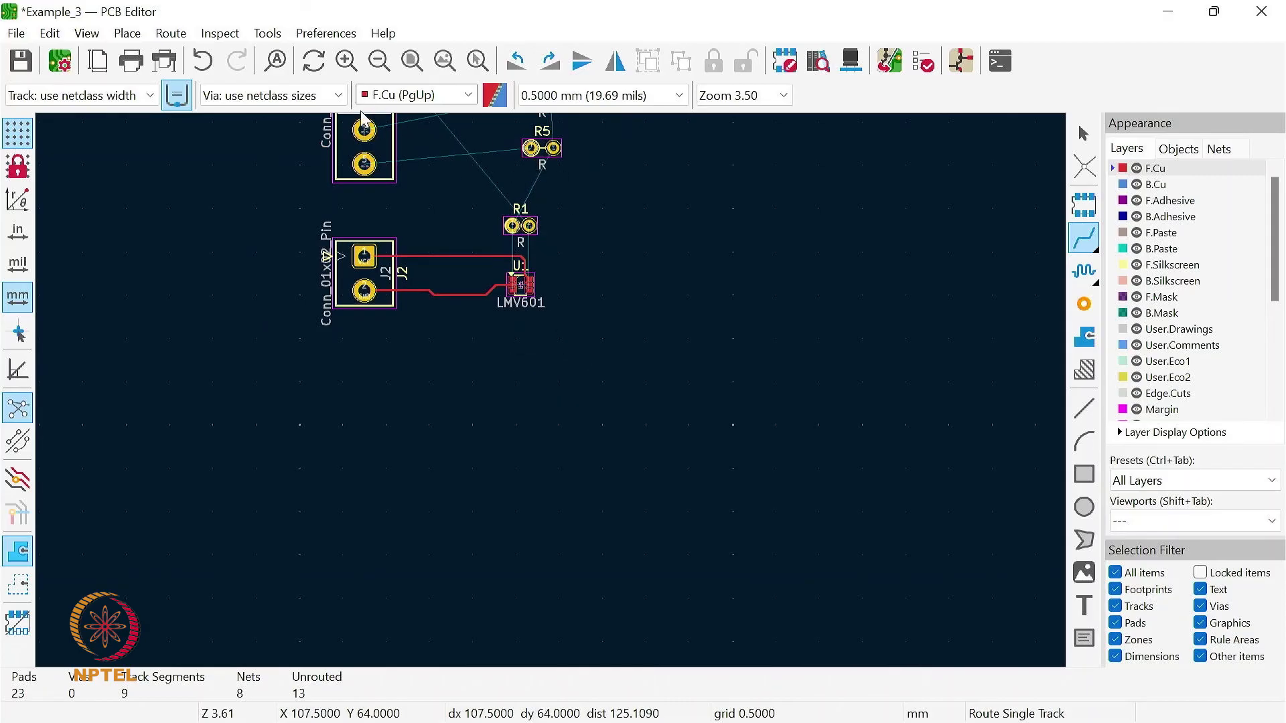
{"action": "left_click", "coordinate": [444, 61]}
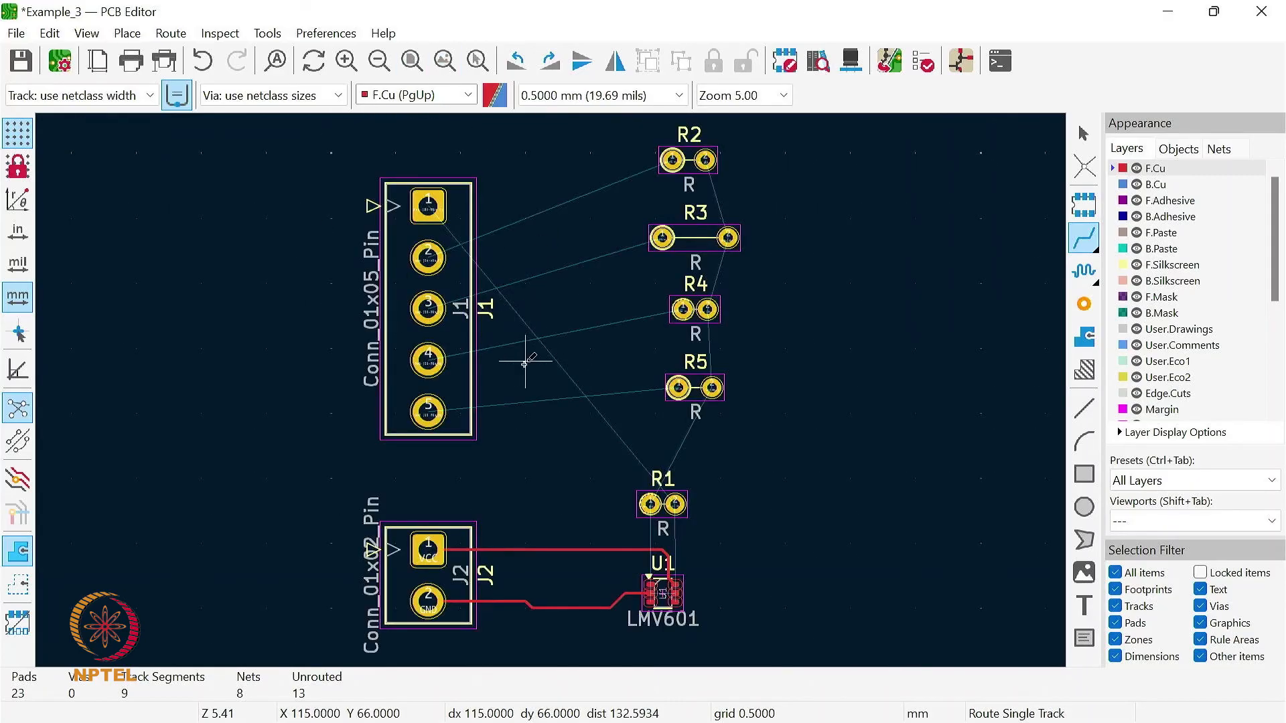
{"action": "left_click", "coordinate": [429, 408]}
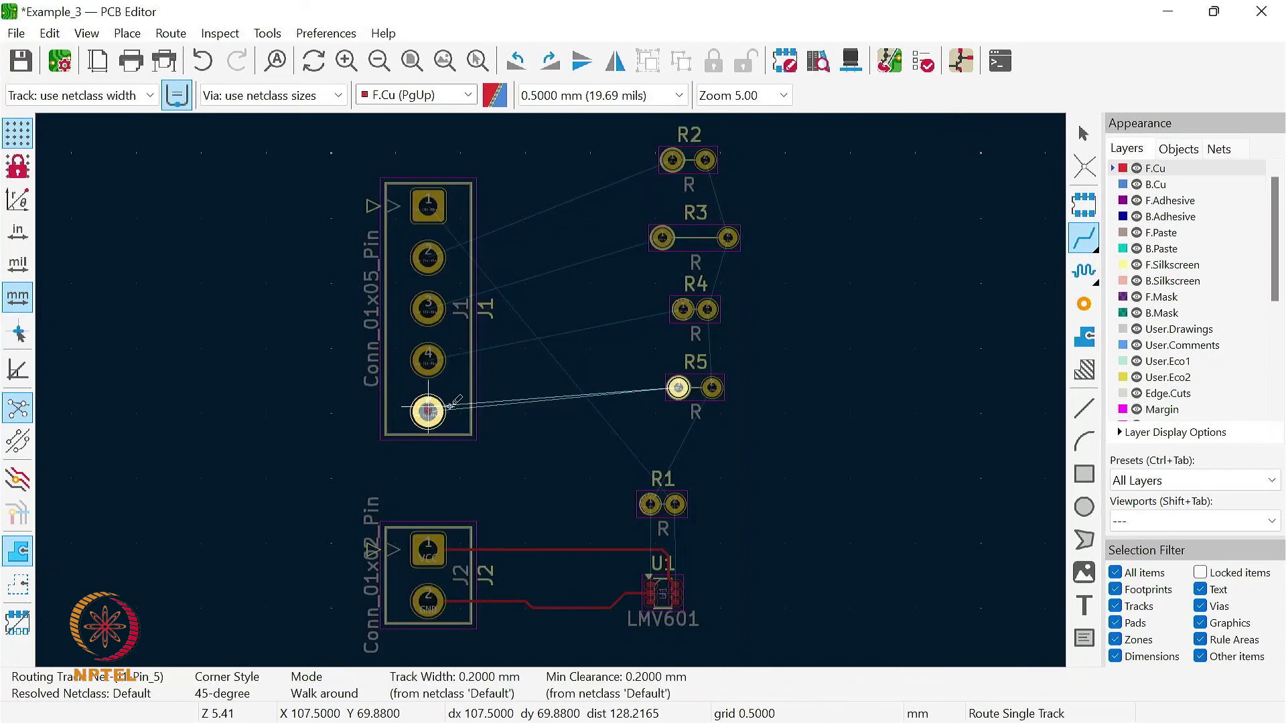
{"action": "left_click", "coordinate": [679, 387]}
{"action": "left_click", "coordinate": [428, 360]}
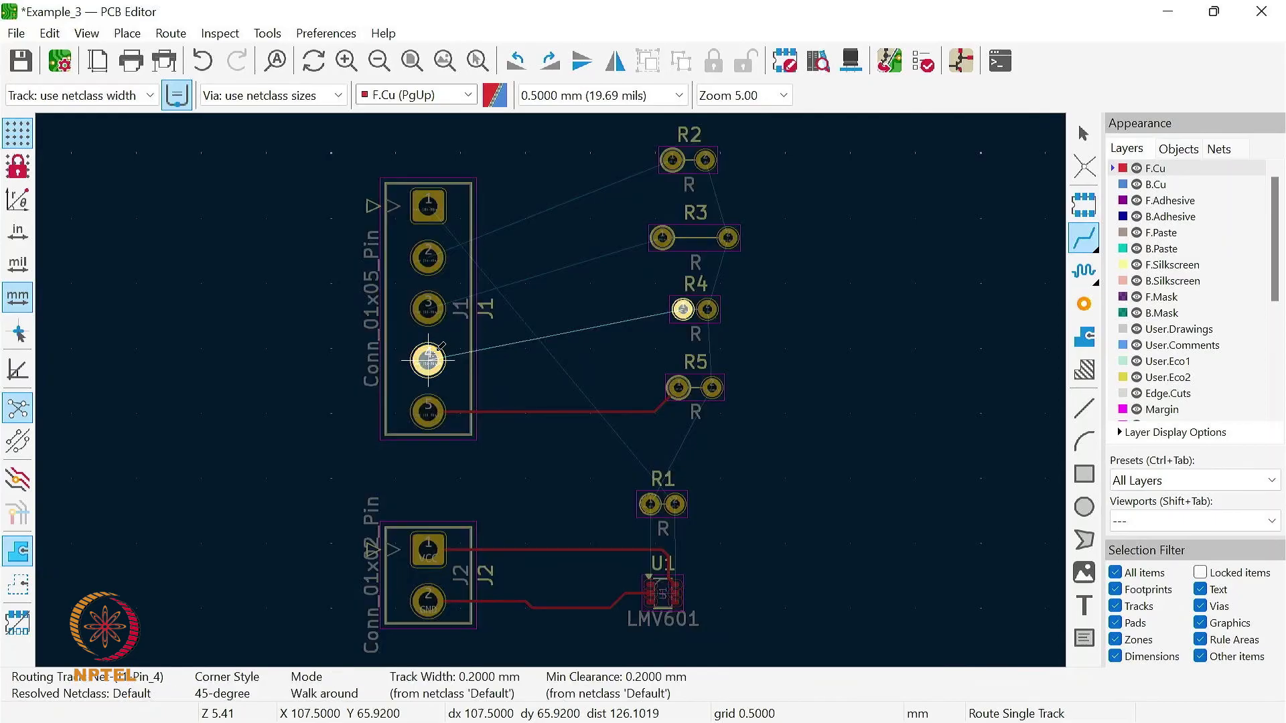
{"action": "left_click", "coordinate": [682, 309]}
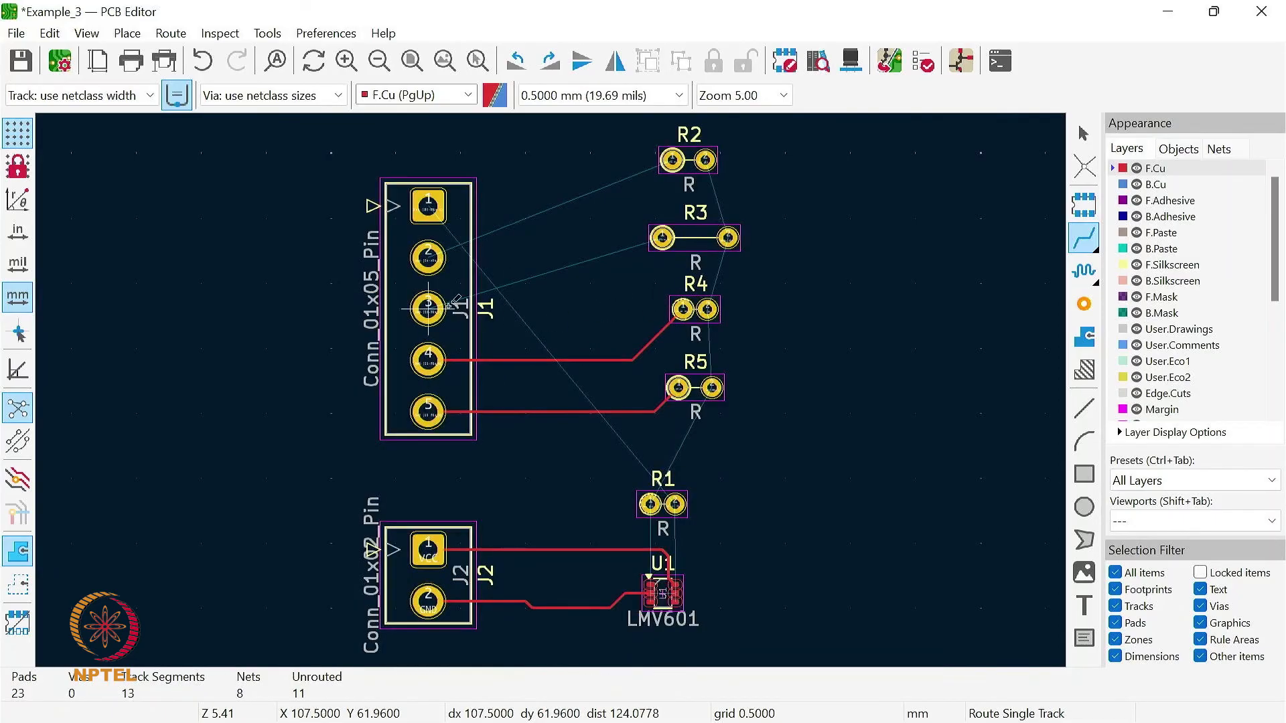
- Route front-copper tracks from J1 pin 3 to R3's left pad and from J1 pin 2 to R2's left pad
{"action": "left_click", "coordinate": [428, 304]}
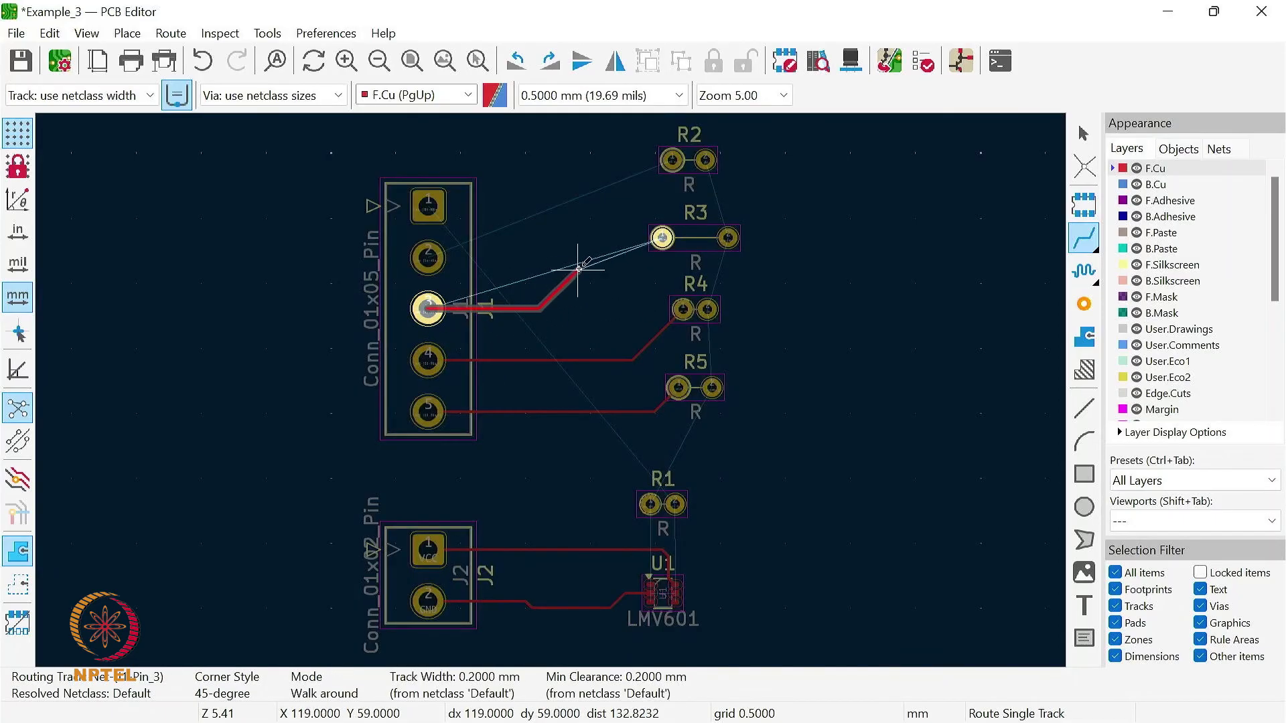
{"action": "left_click", "coordinate": [663, 237]}
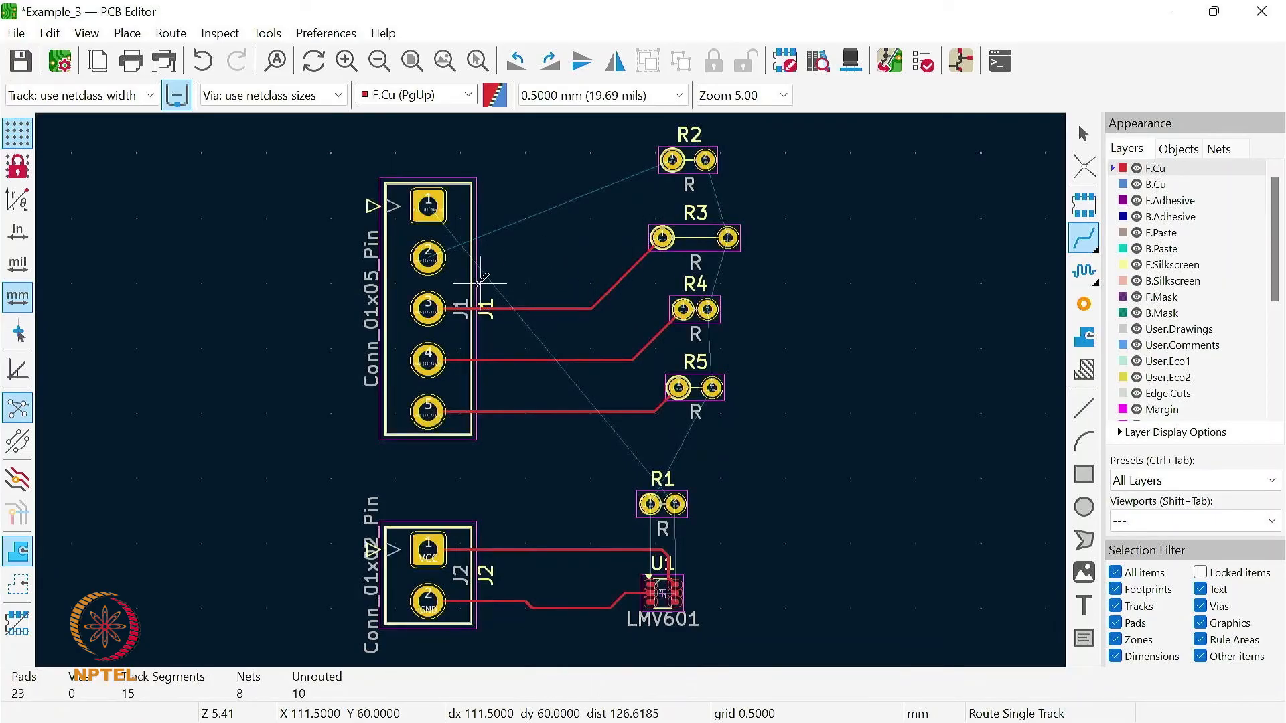
{"action": "left_click", "coordinate": [429, 255]}
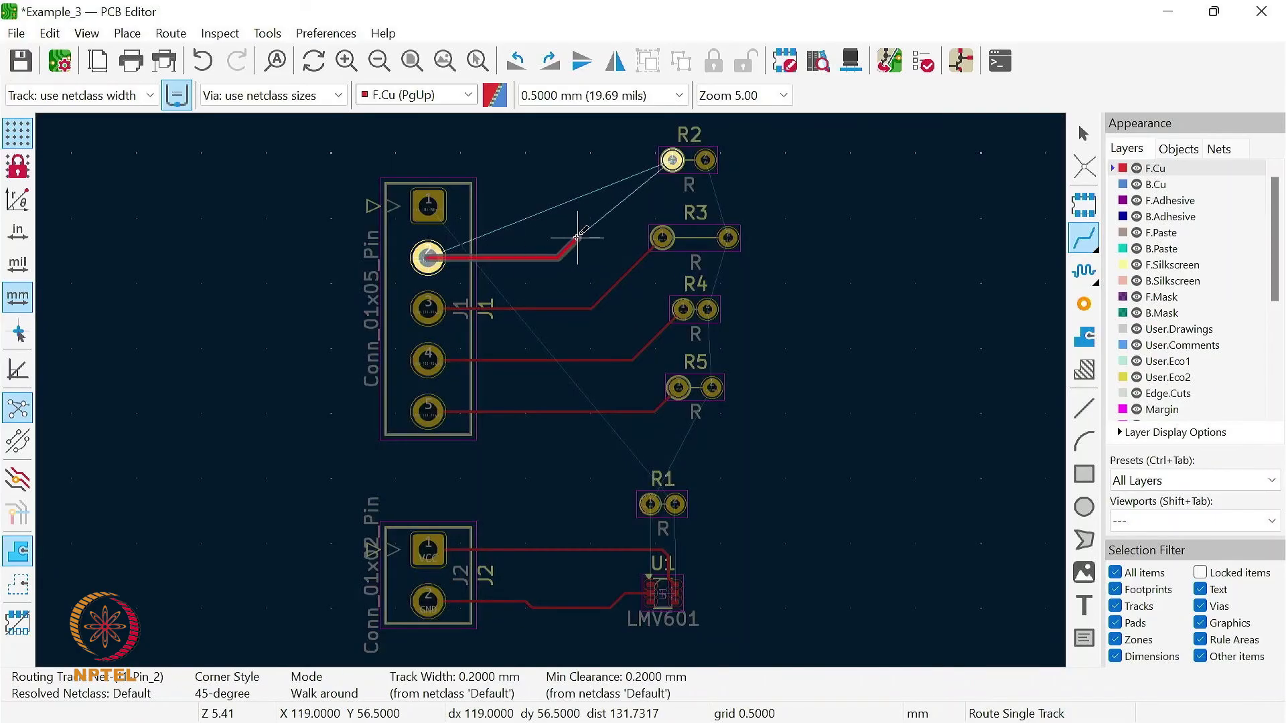
{"action": "left_click", "coordinate": [672, 159]}
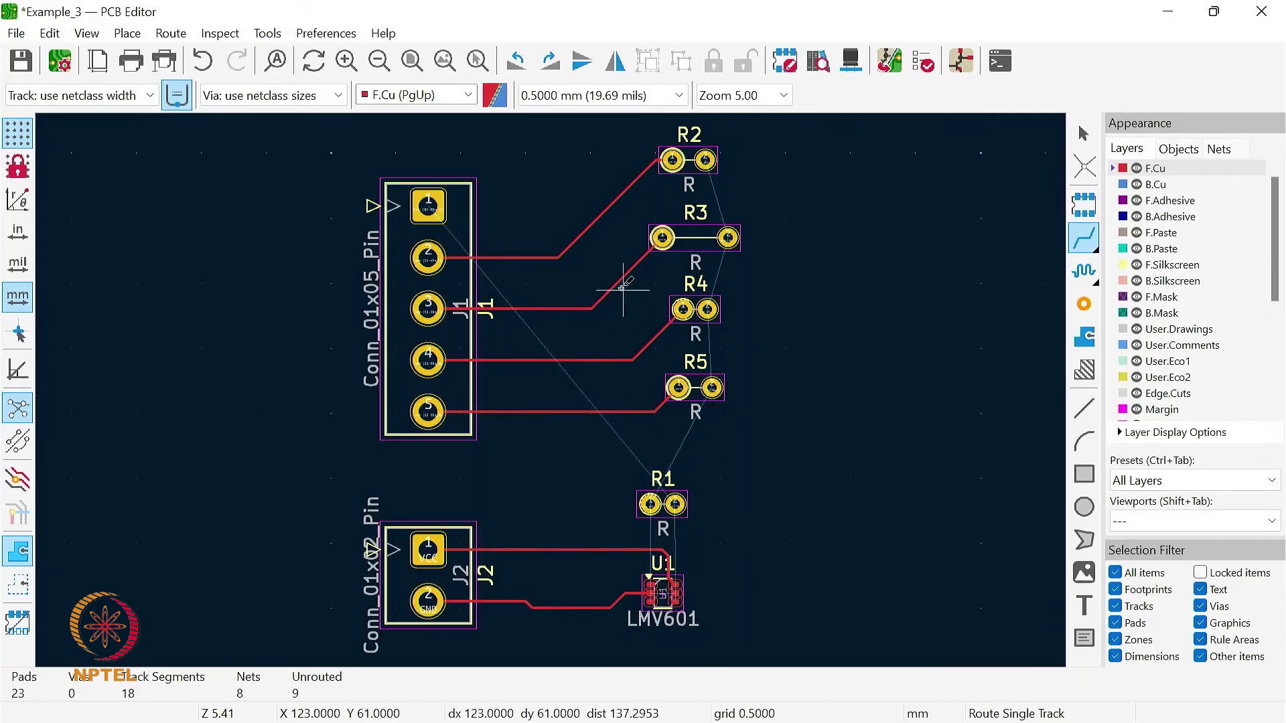
- Join the right pads of R2, R3, R4 and R5 with a common vertical track and extend it down to R1's left pad
{"action": "left_click", "coordinate": [705, 160]}
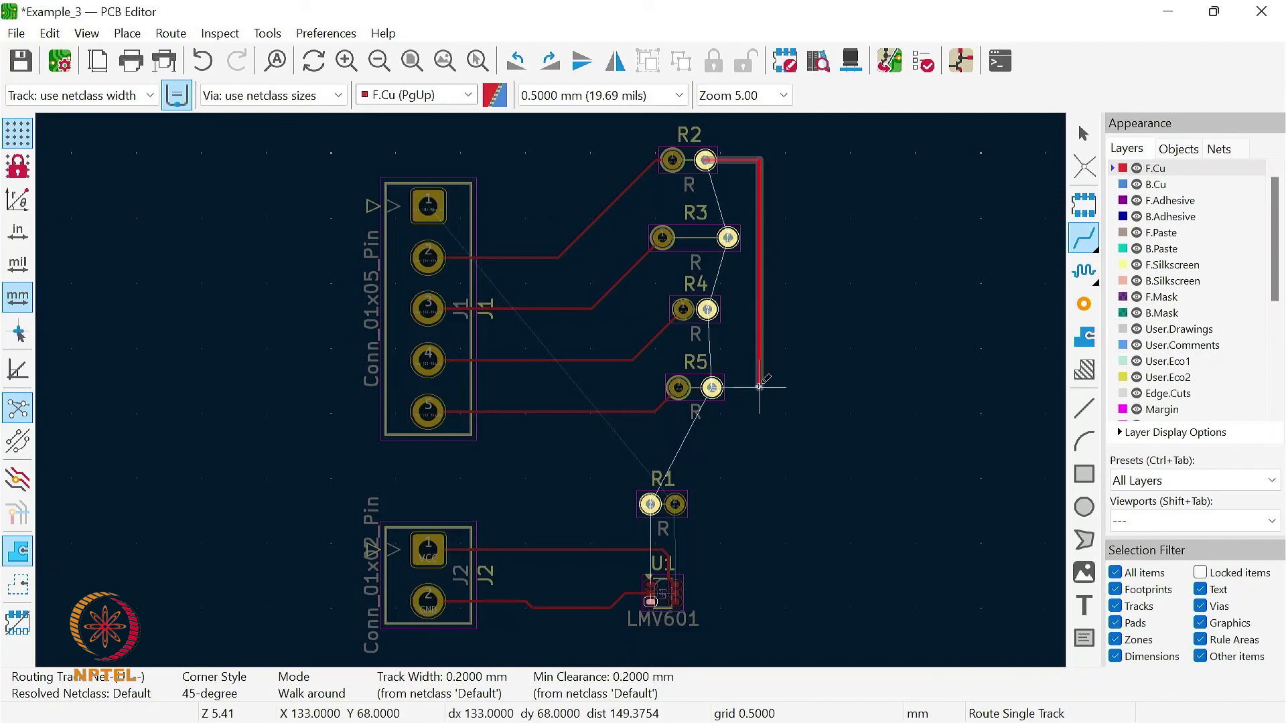
{"action": "left_click", "coordinate": [712, 387]}
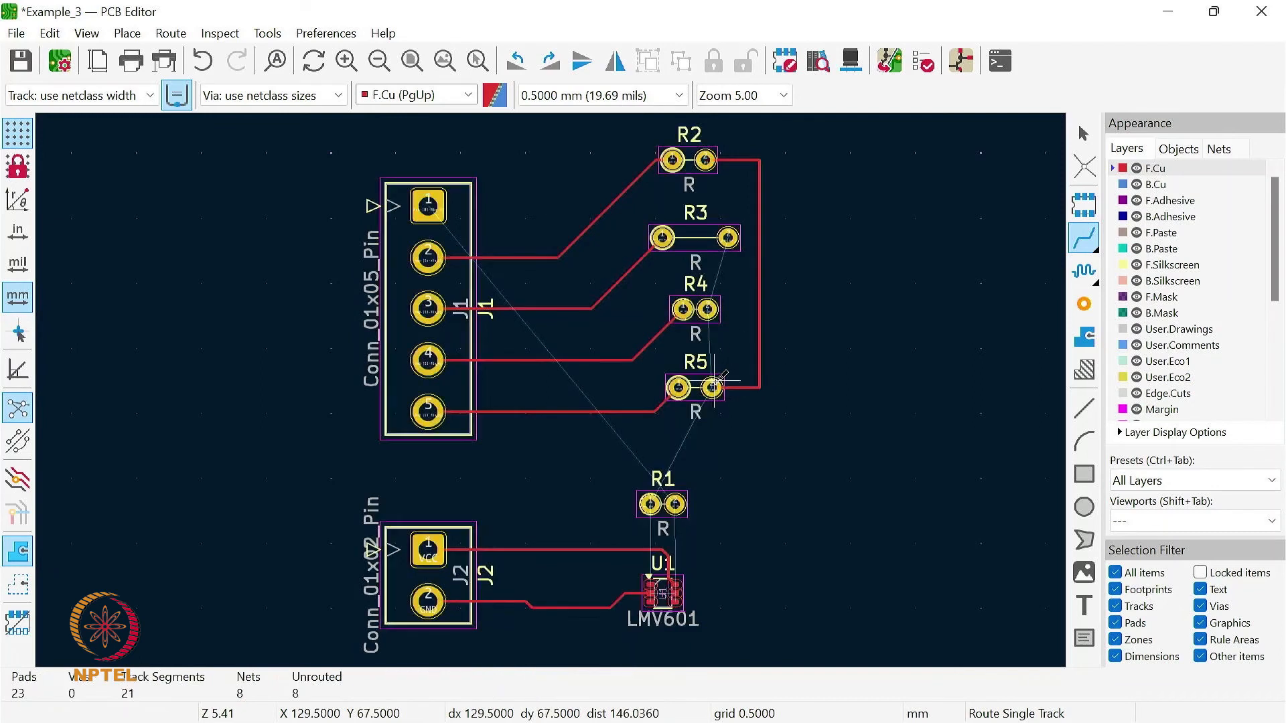
{"action": "left_click", "coordinate": [708, 309]}
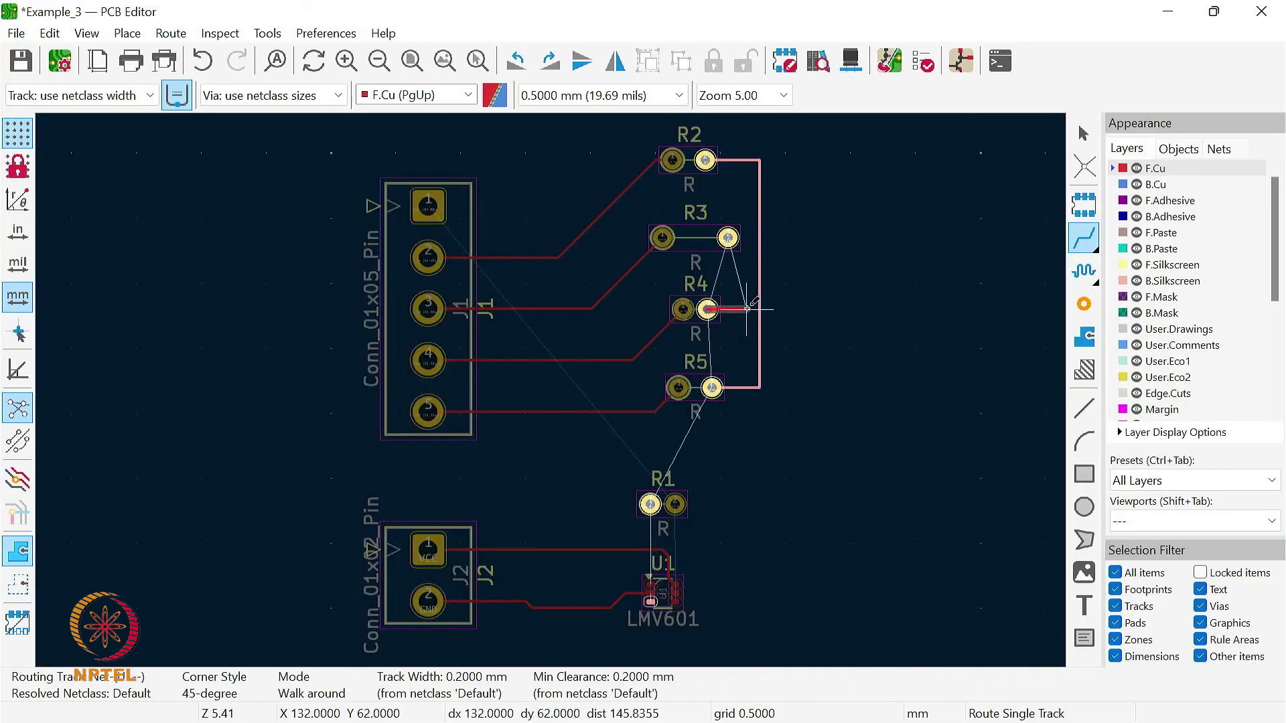
{"action": "key", "text": "Escape"}
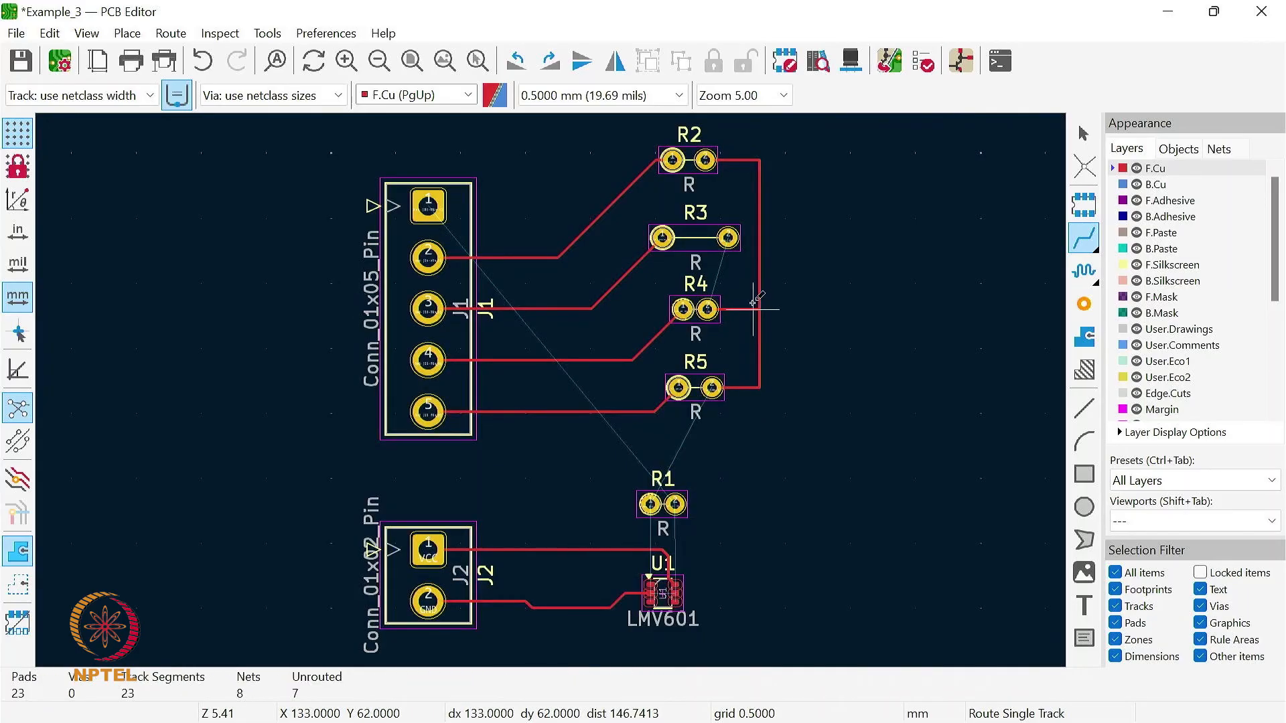
{"action": "left_click", "coordinate": [728, 237]}
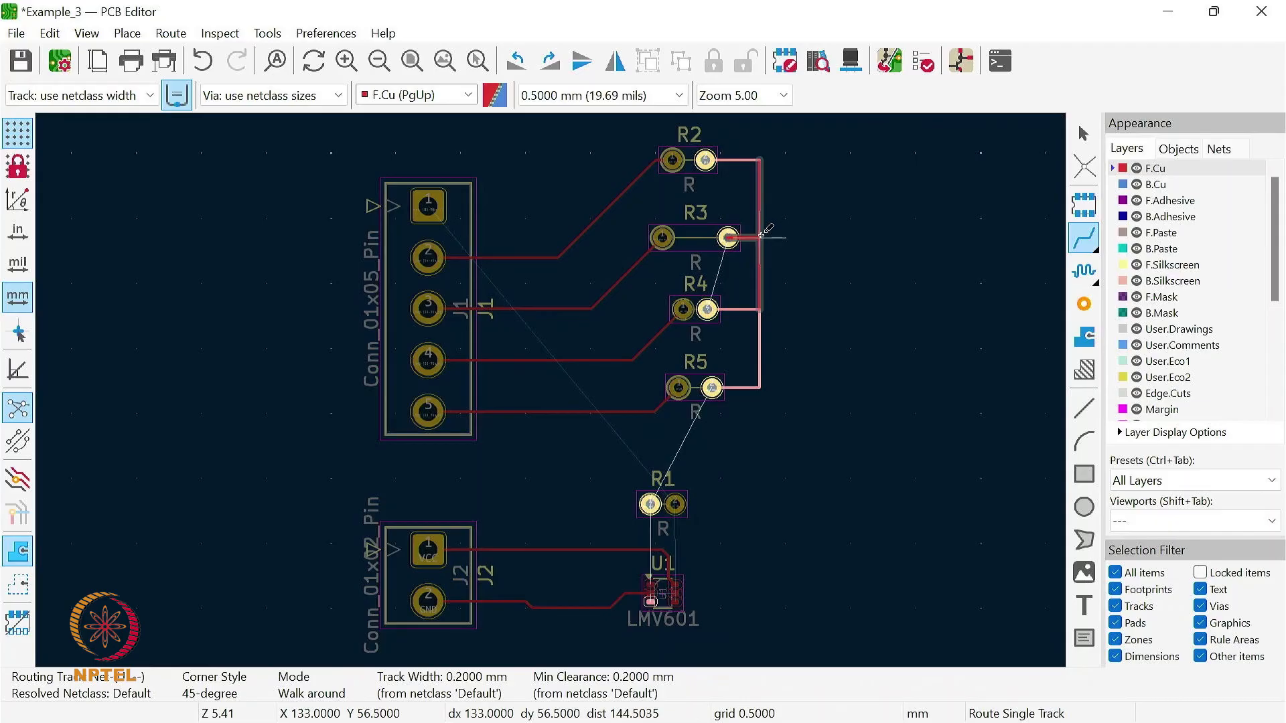
{"action": "left_click", "coordinate": [760, 237]}
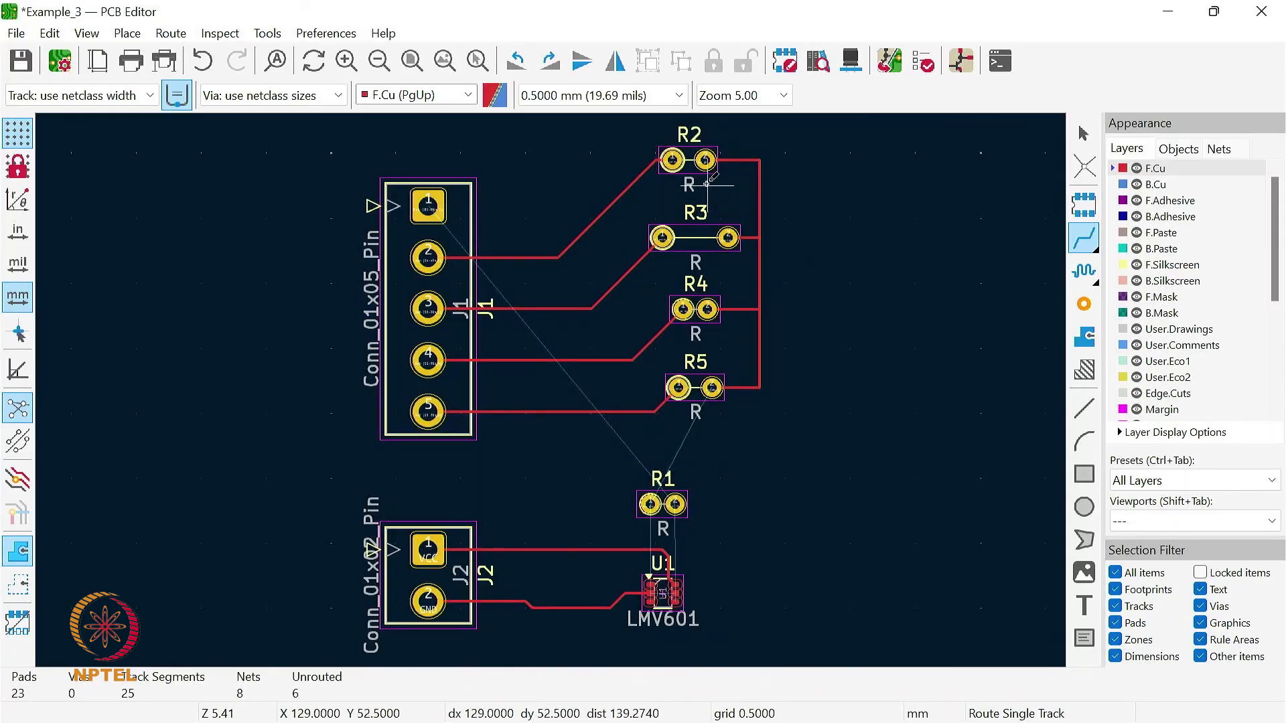
{"action": "left_click", "coordinate": [760, 387]}
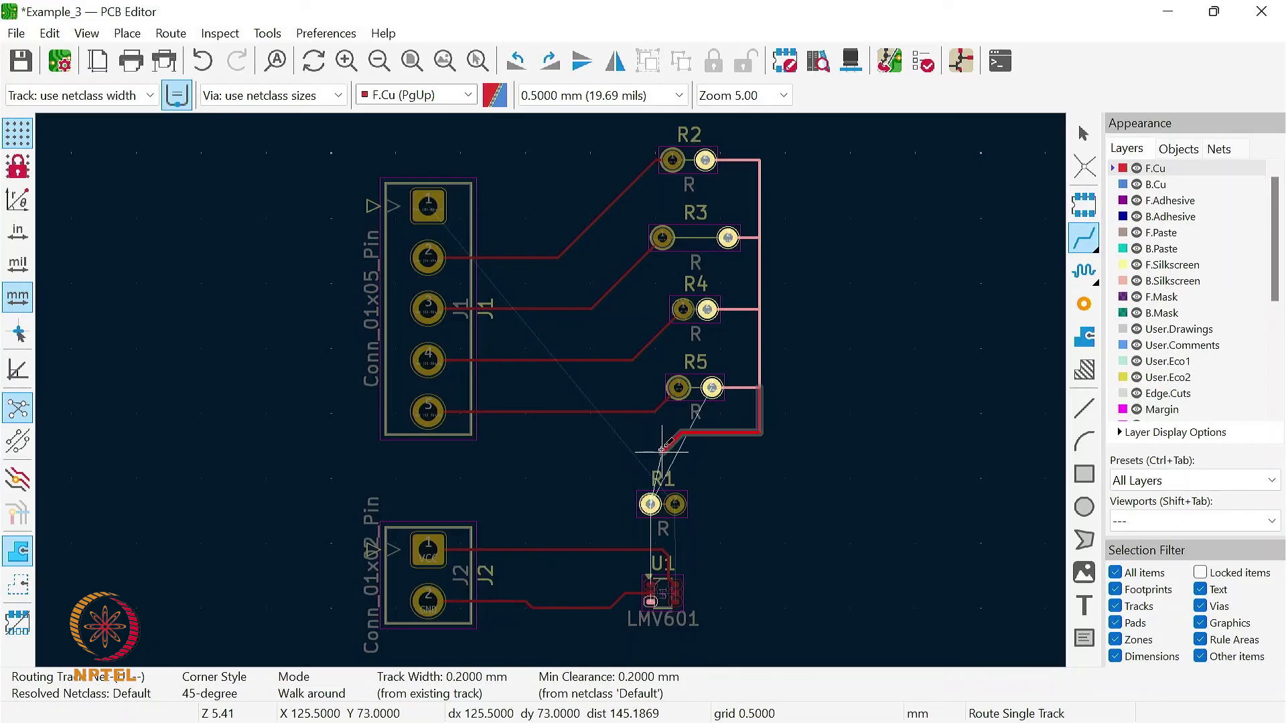
{"action": "left_click", "coordinate": [651, 503]}
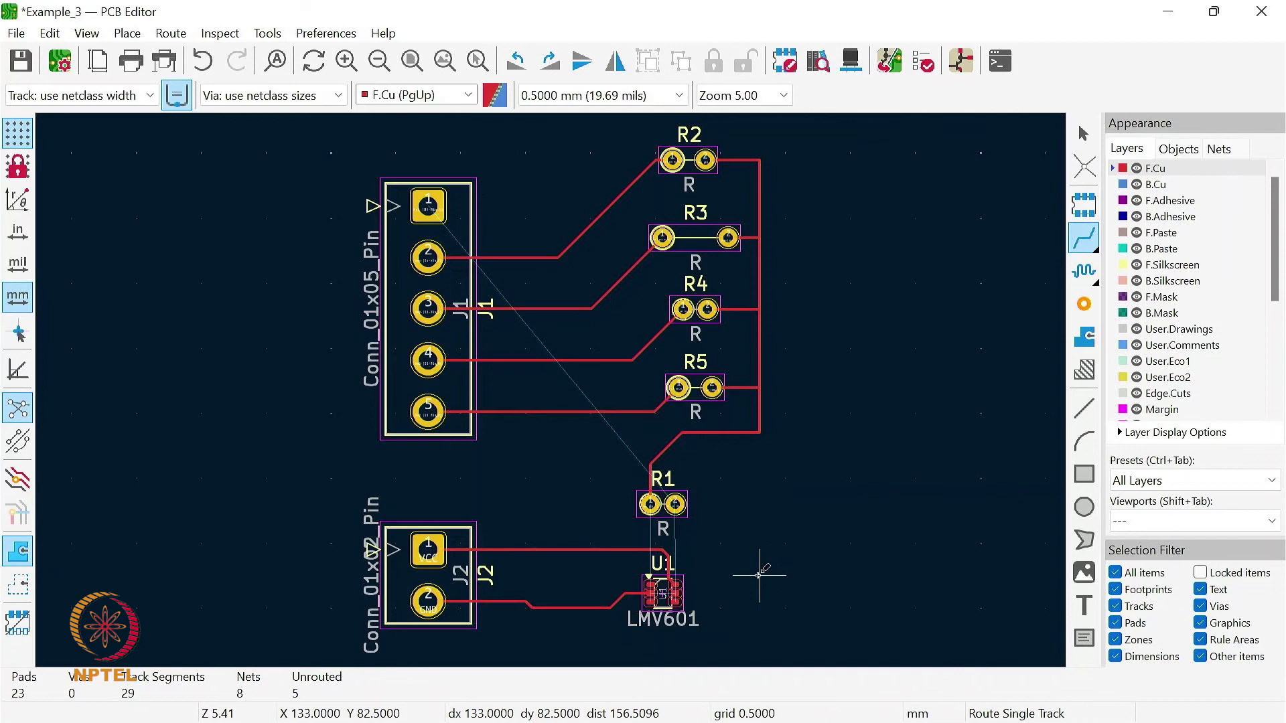
- Route a track from R1's left pad around the outside of J2 to the lower pad on U1's left side
{"action": "scroll", "coordinate": [668, 591], "scroll_direction": "up", "scroll_amount": 2}
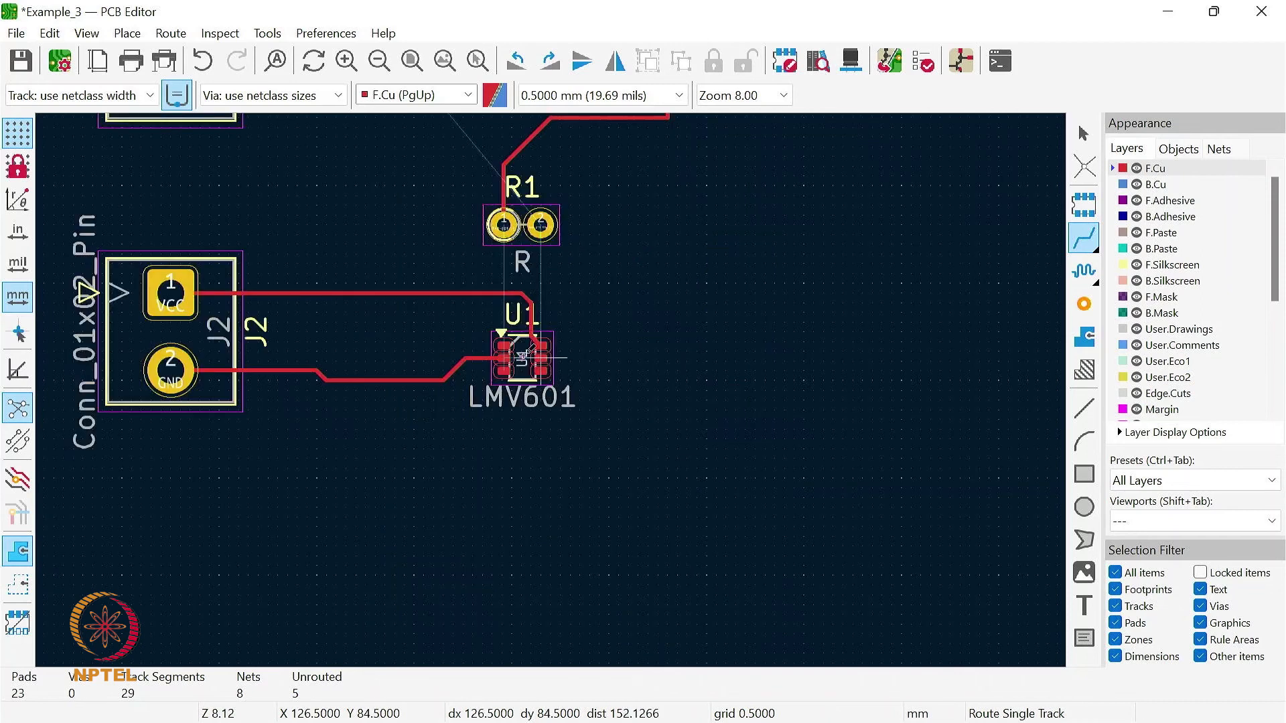
{"action": "left_click", "coordinate": [503, 225]}
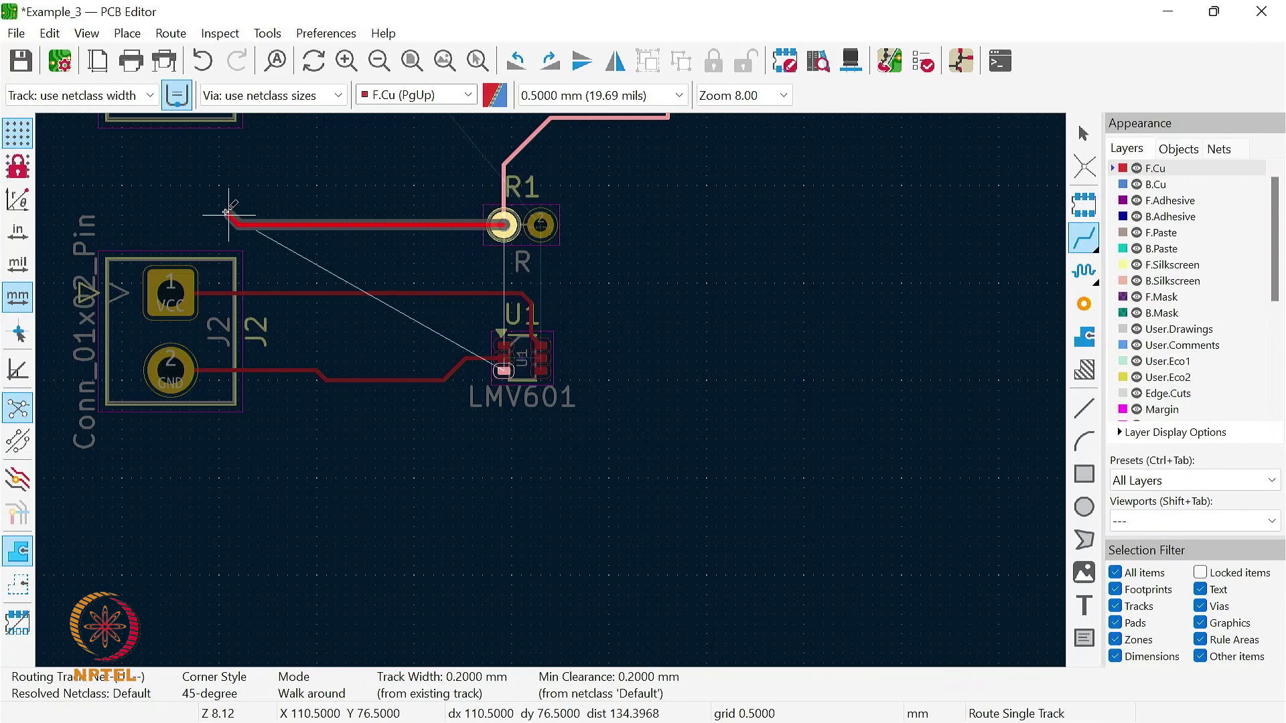
{"action": "left_click", "coordinate": [45, 223]}
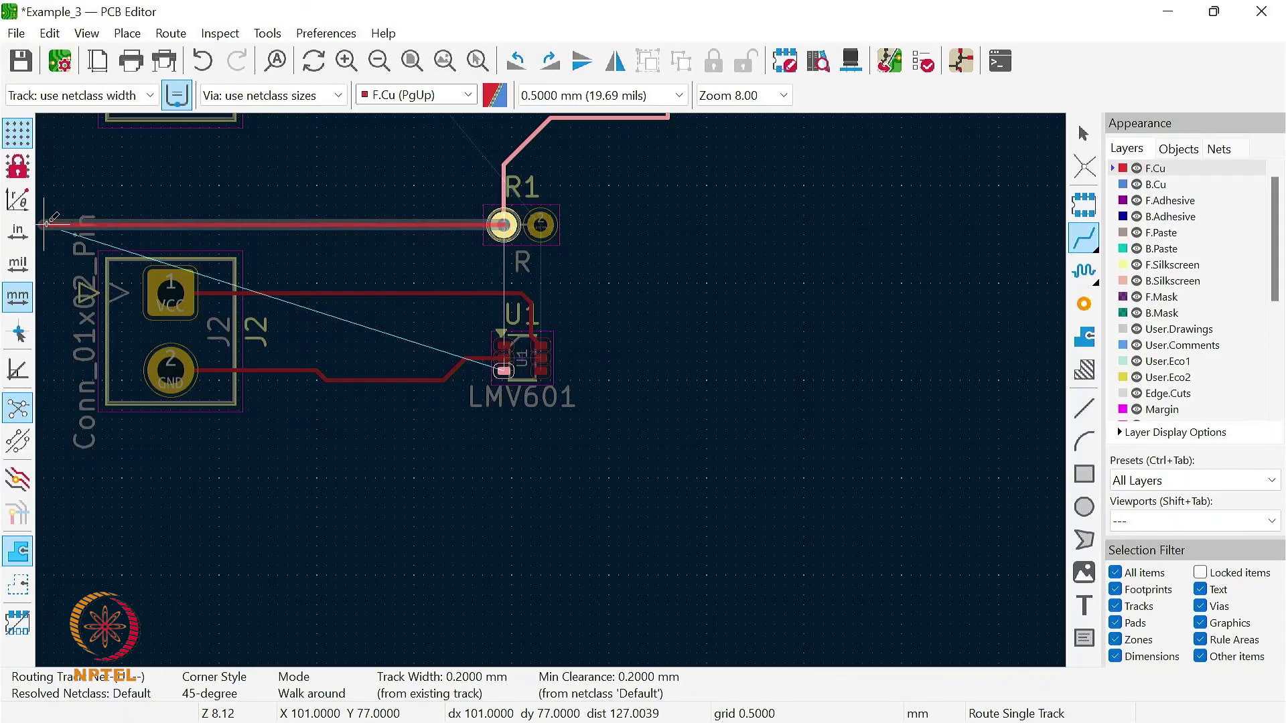
{"action": "left_click", "coordinate": [53, 455]}
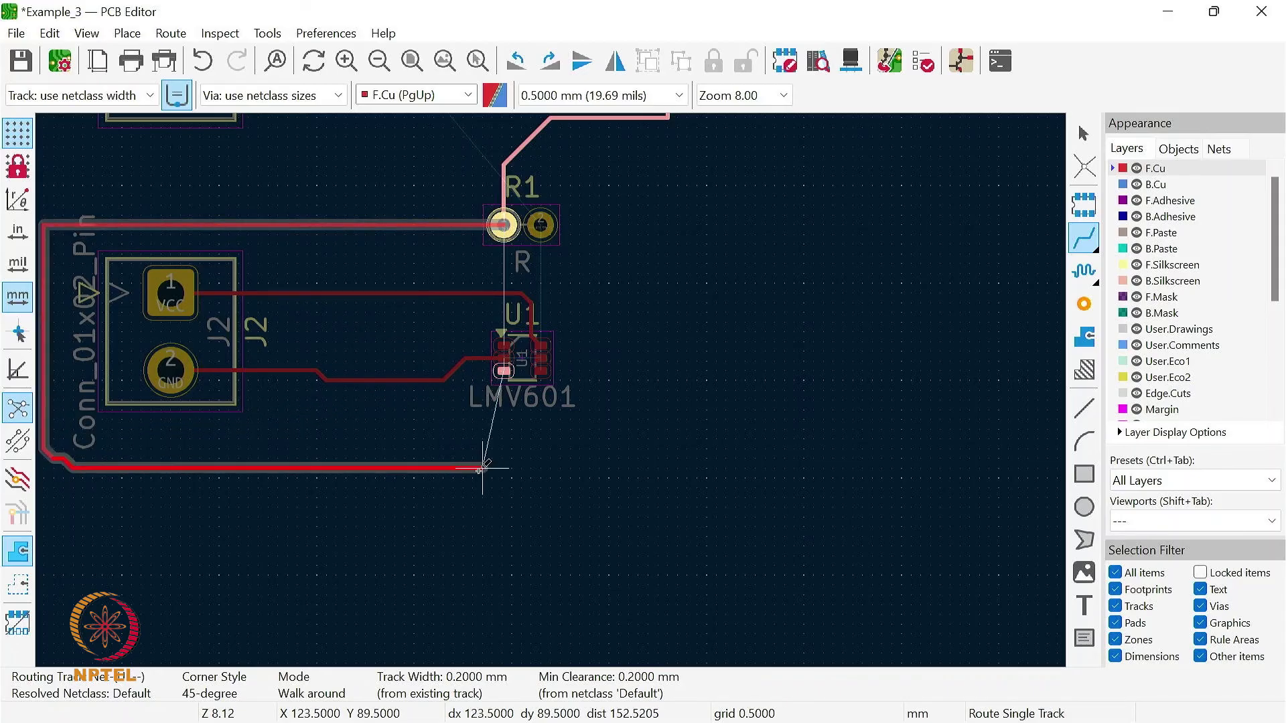
{"action": "left_click", "coordinate": [482, 458]}
{"action": "left_click", "coordinate": [503, 371]}
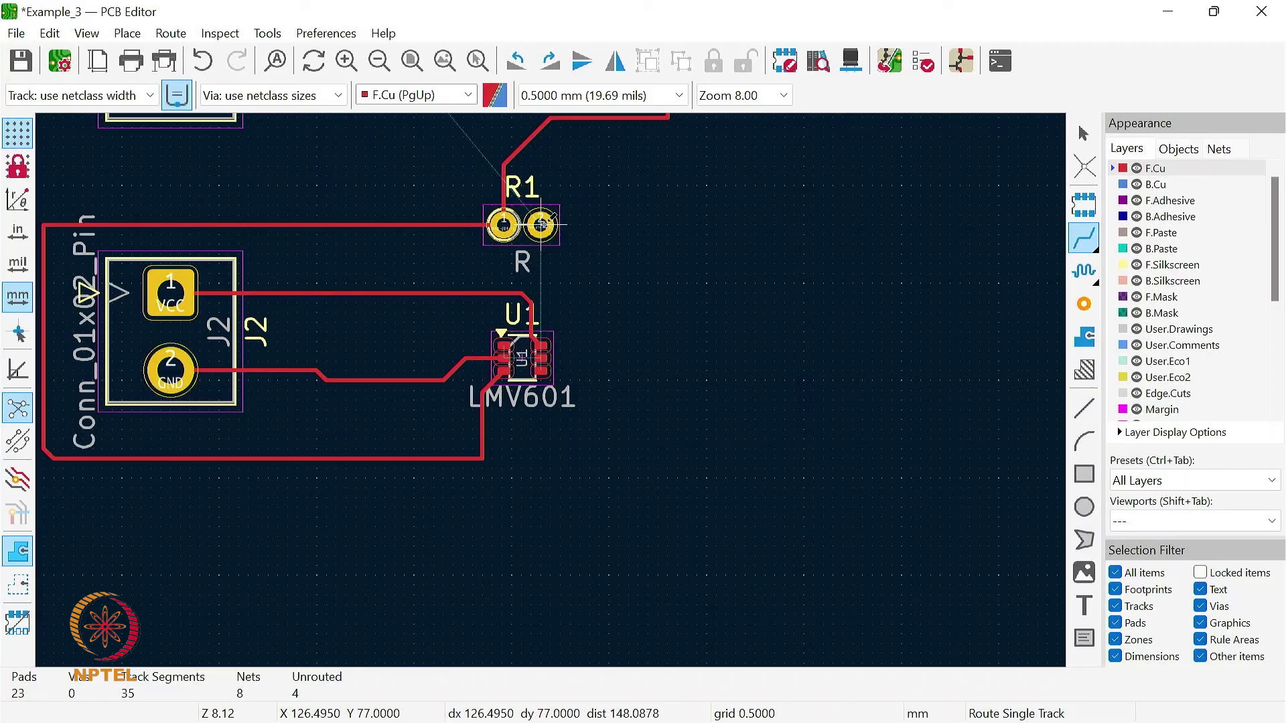
- Route a front-copper track from R1's right pad around the right side of U1 to U1's lower right pad
{"action": "left_click", "coordinate": [541, 224]}
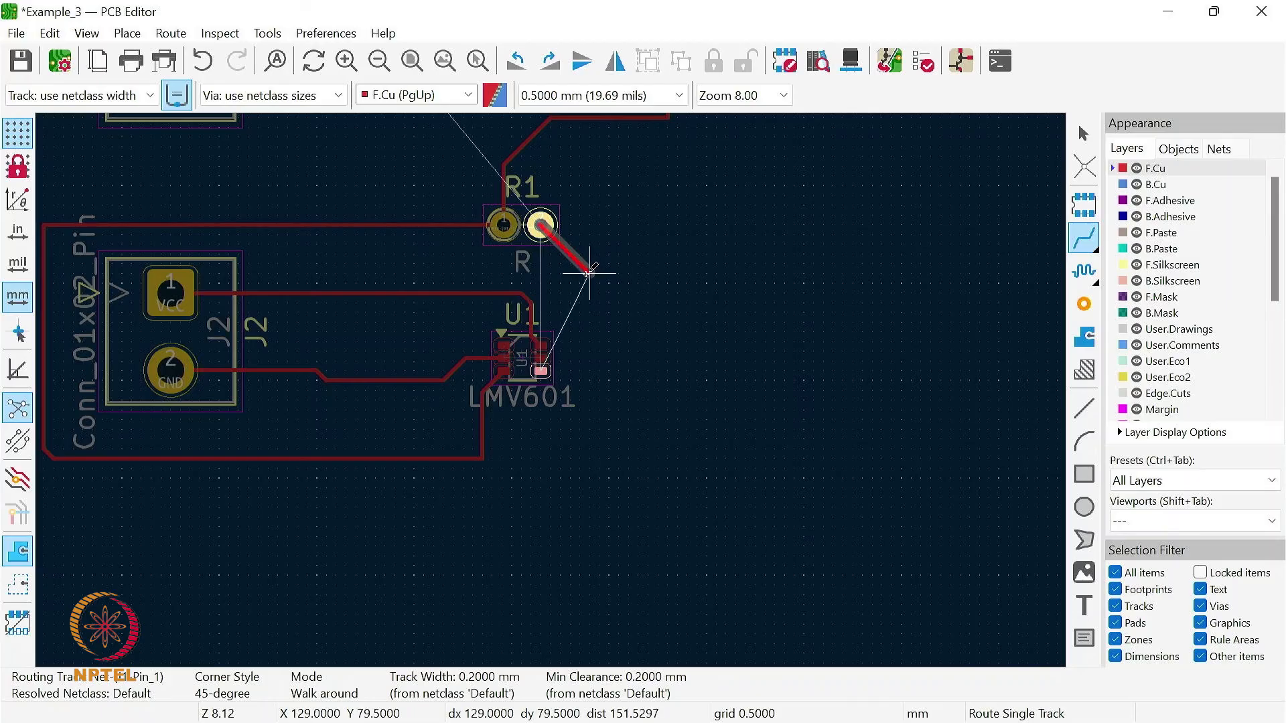
{"action": "left_click", "coordinate": [580, 272]}
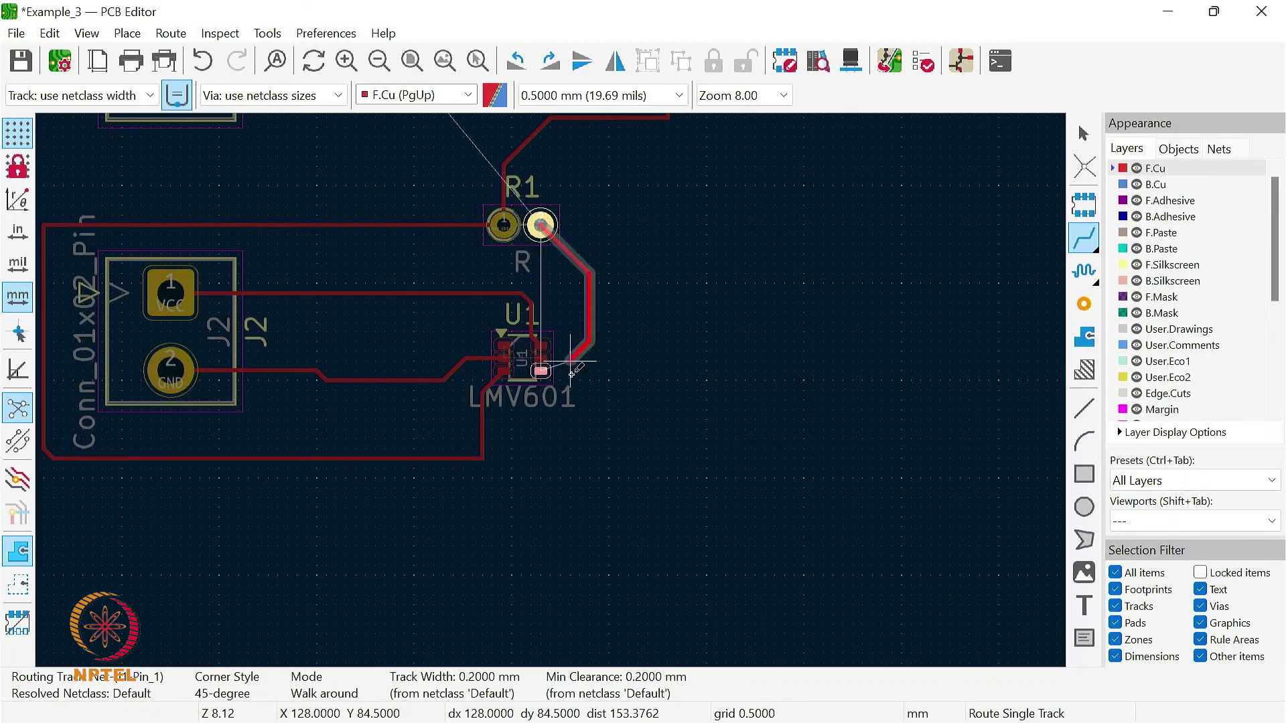
{"action": "left_click", "coordinate": [589, 428]}
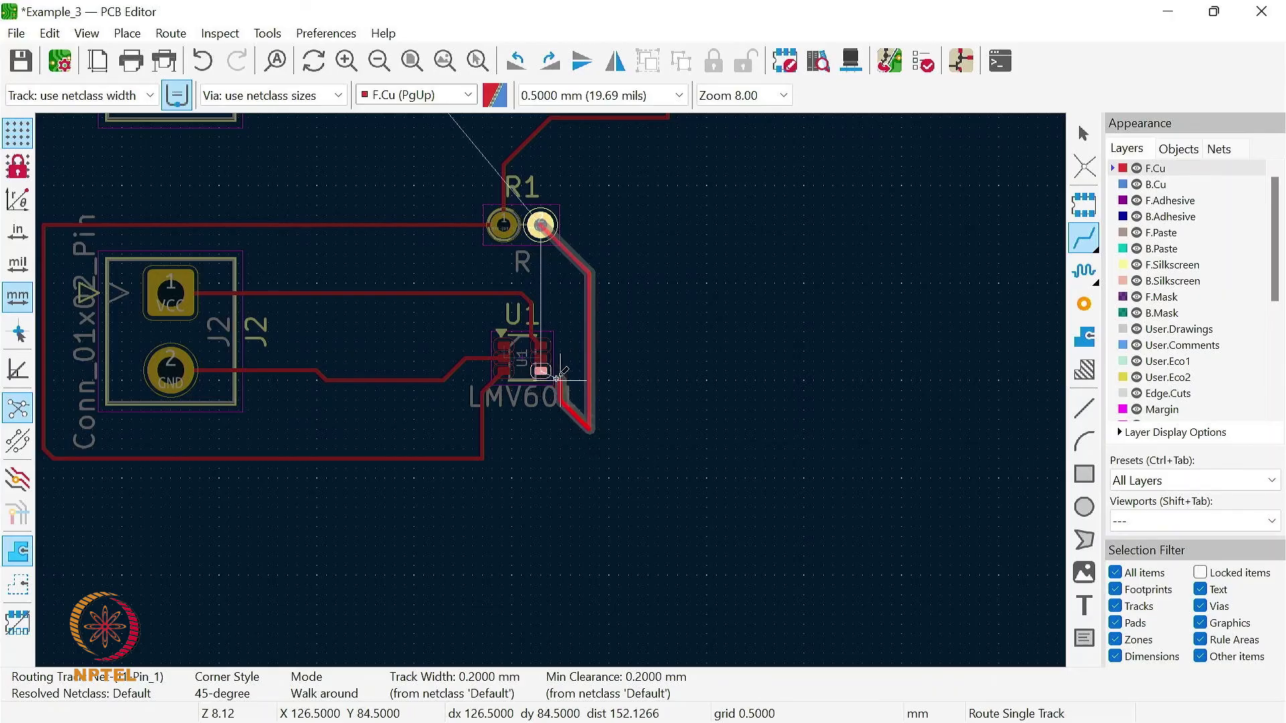
{"action": "left_click", "coordinate": [542, 429]}
{"action": "left_click", "coordinate": [541, 370]}
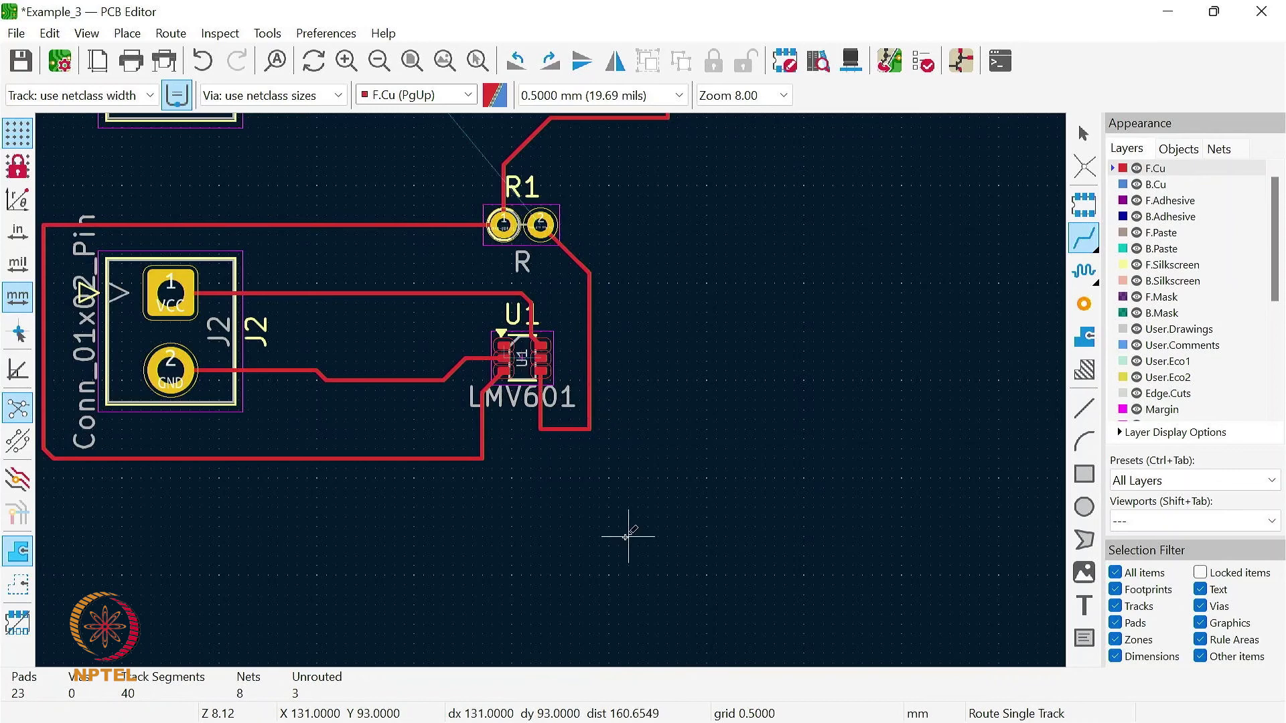
- Route a track from J1 pin 1 above R2 and around the outside of the resistors to R1's right pad, and save the board
{"action": "scroll", "coordinate": [625, 525], "scroll_direction": "down", "scroll_amount": 2}
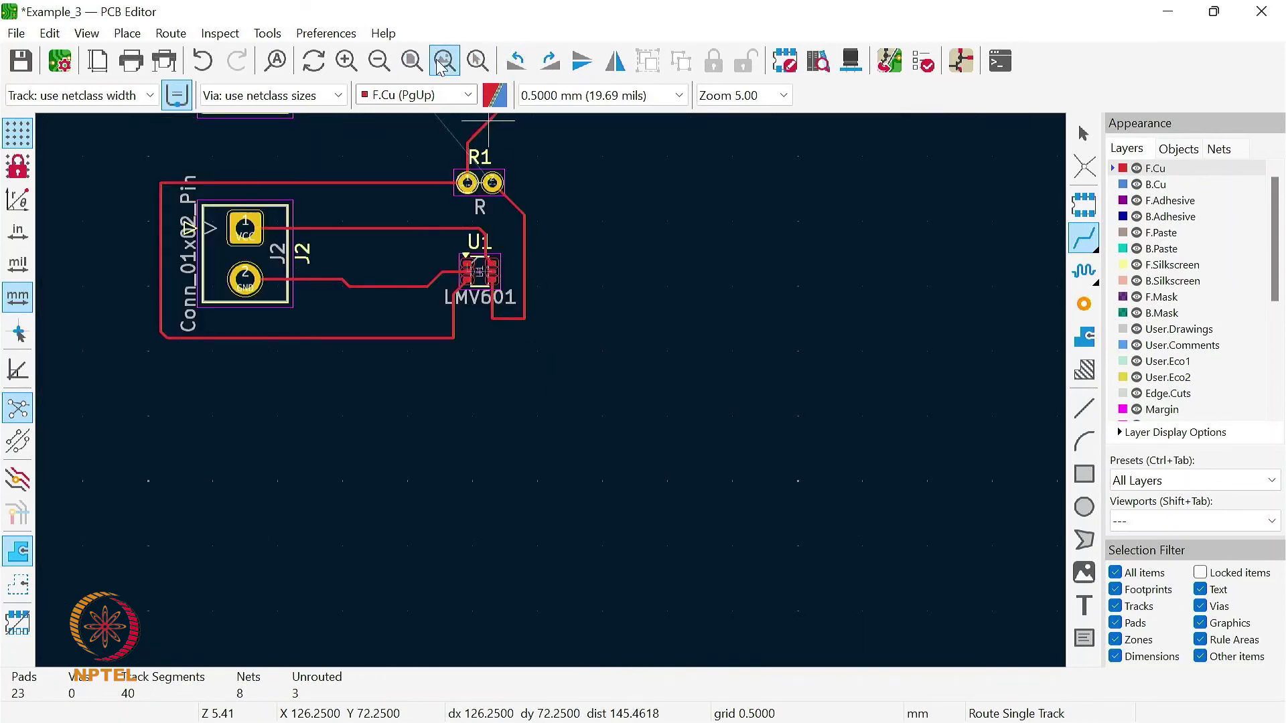
{"action": "left_click", "coordinate": [477, 61]}
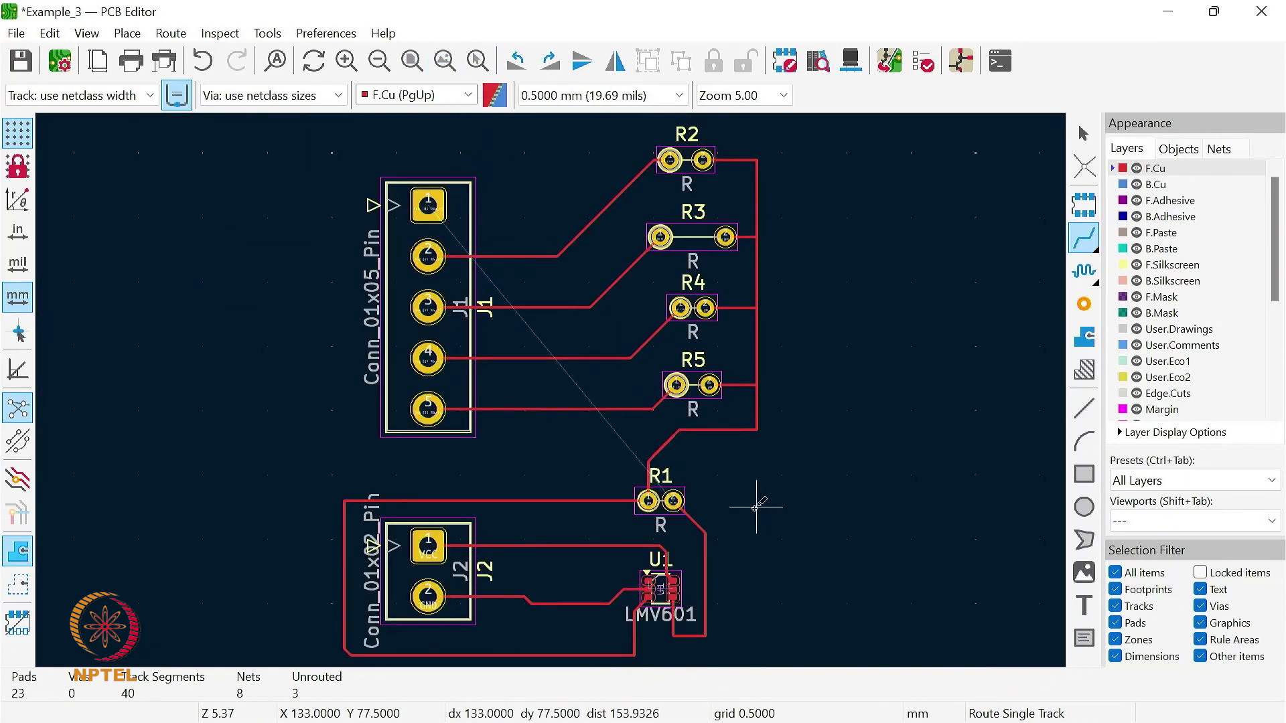
{"action": "left_click", "coordinate": [429, 204]}
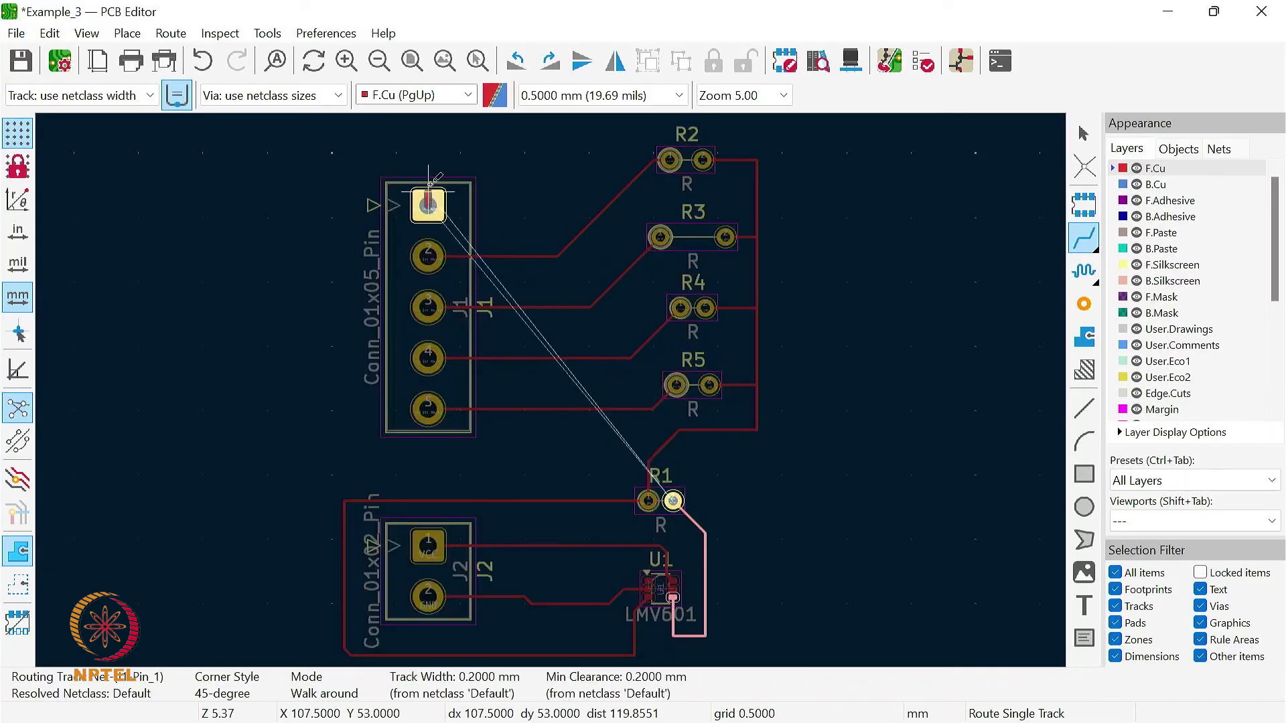
{"action": "left_click", "coordinate": [429, 116]}
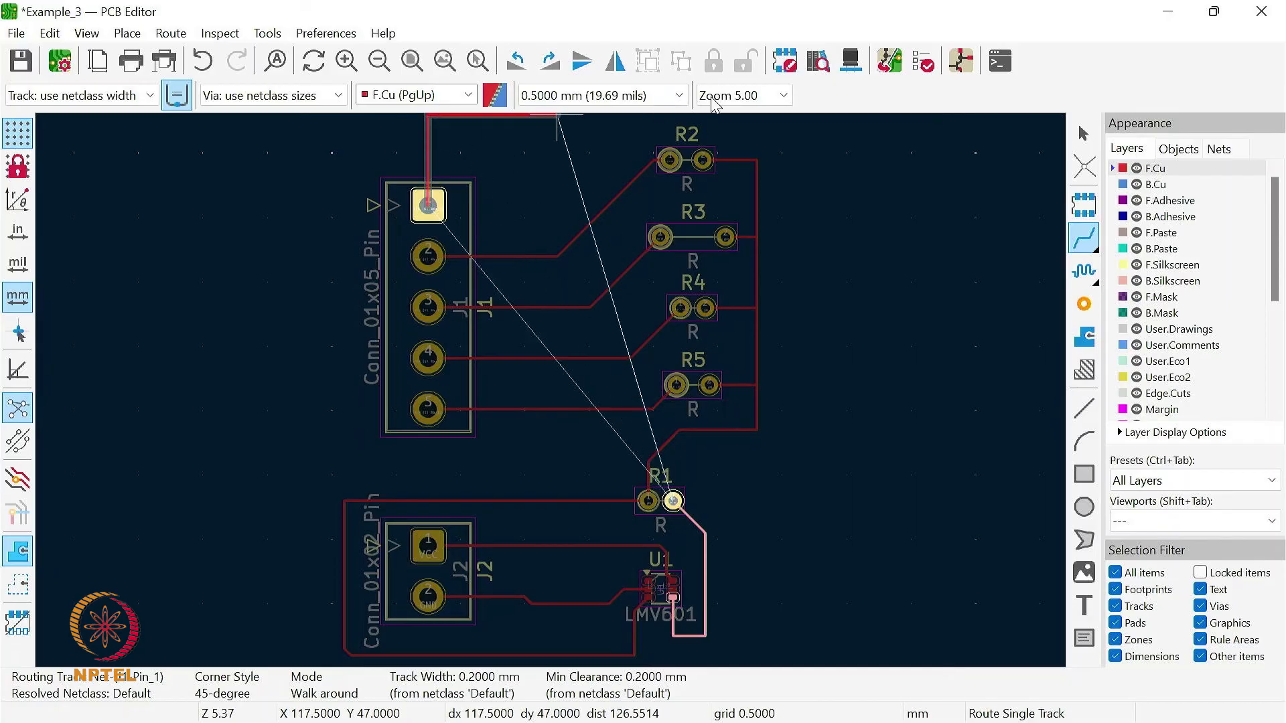
{"action": "left_click", "coordinate": [802, 115]}
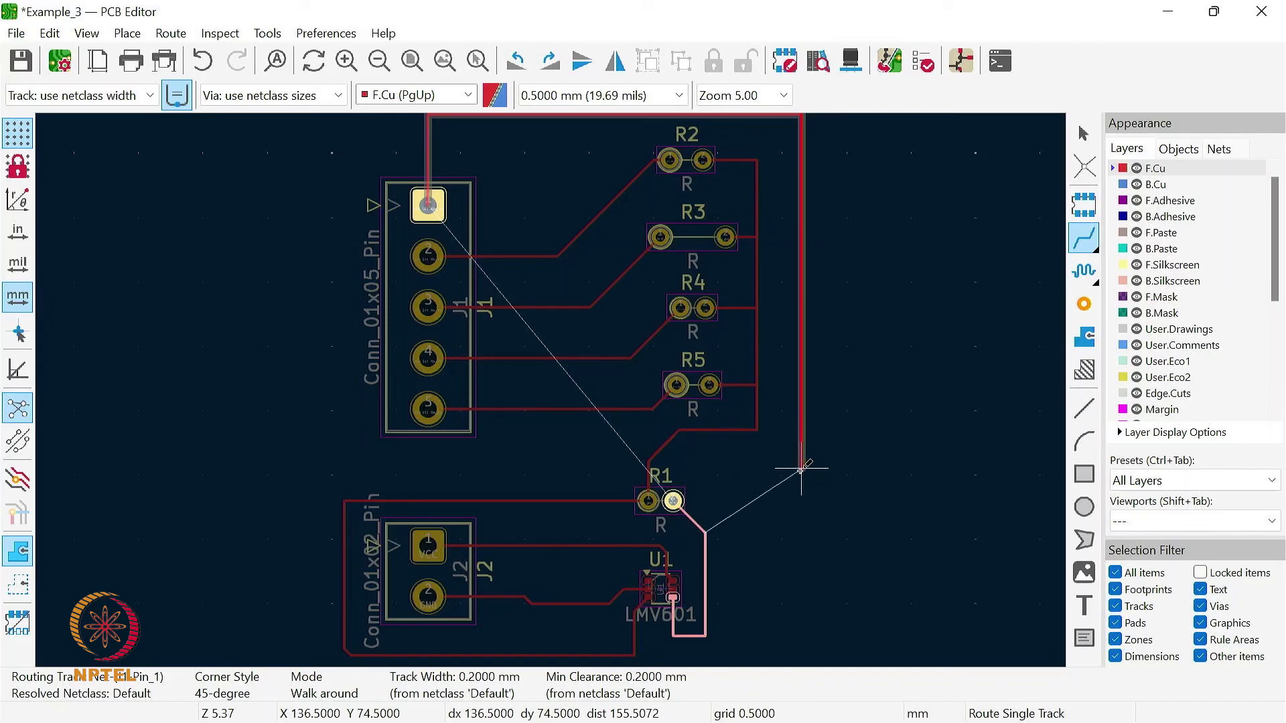
{"action": "left_click", "coordinate": [673, 501]}
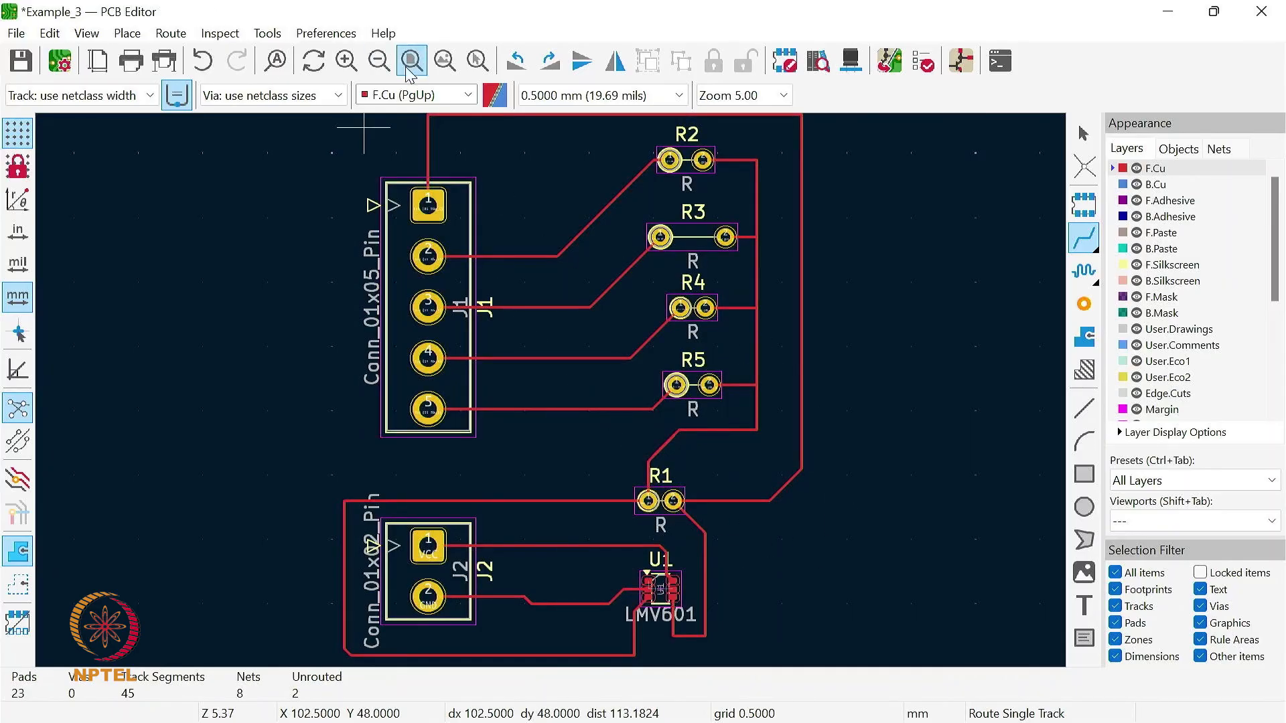
{"action": "left_click", "coordinate": [445, 61]}
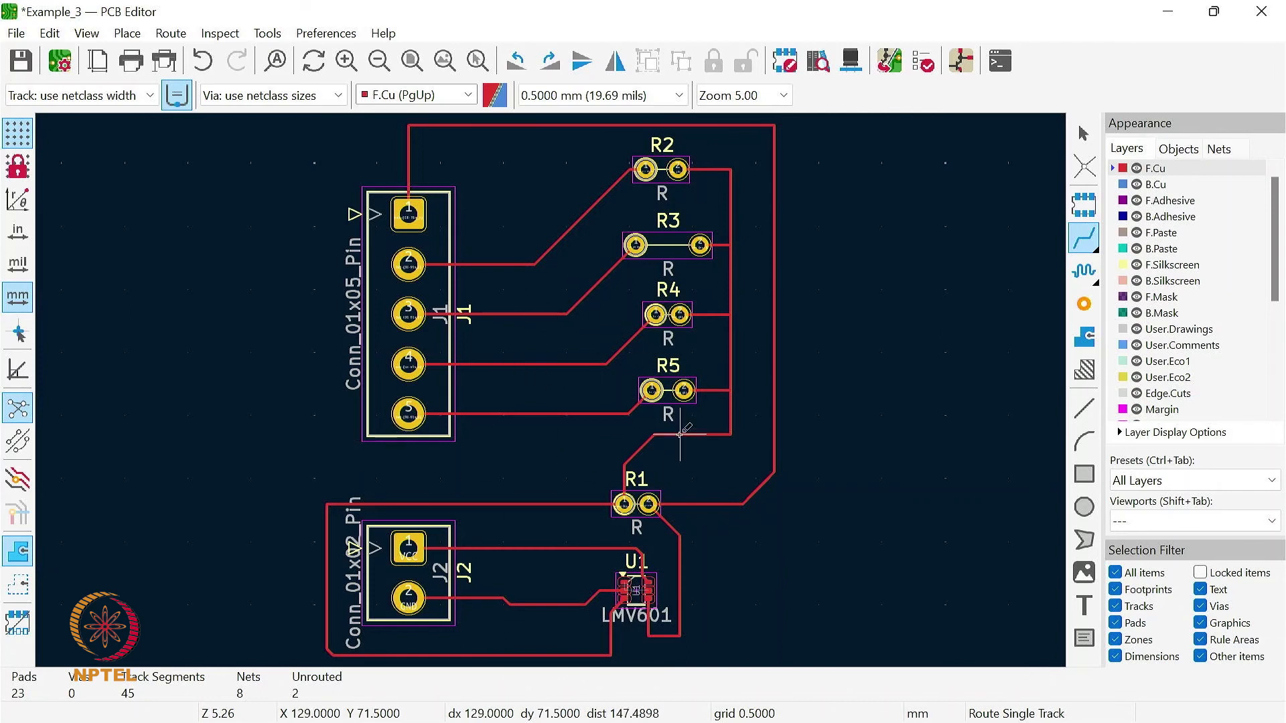
{"action": "left_click", "coordinate": [648, 415]}
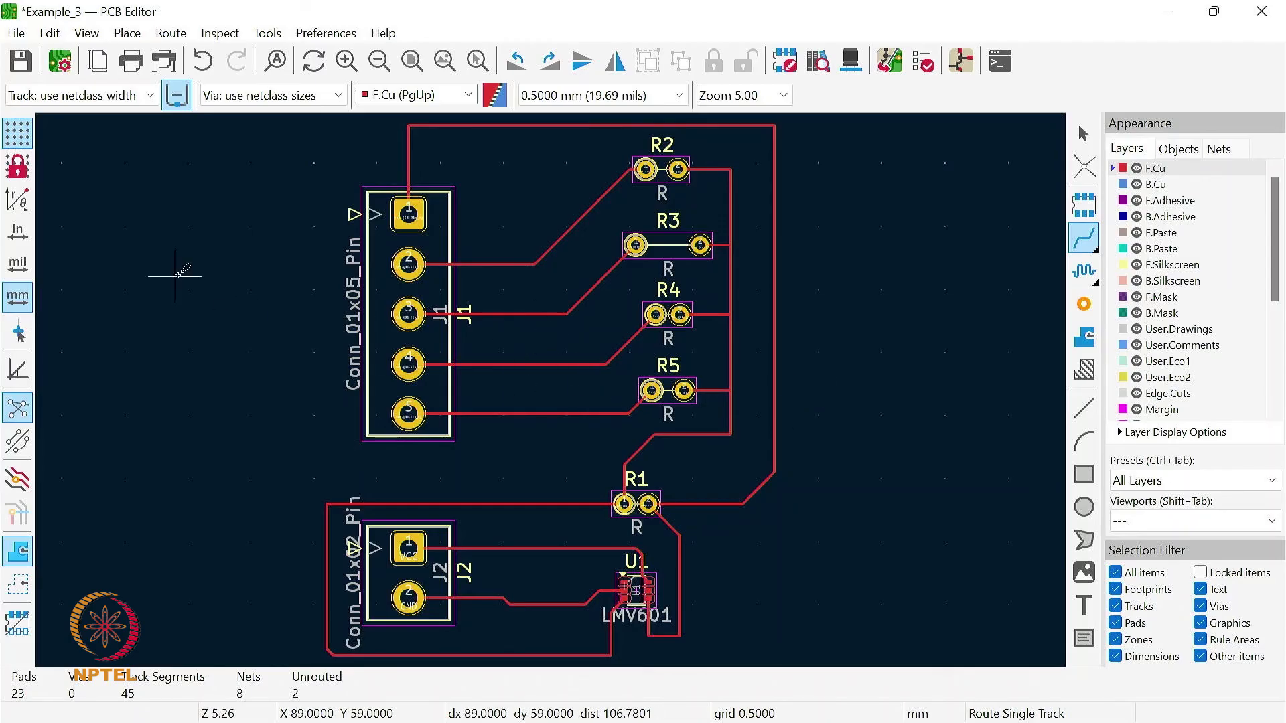
{"action": "left_click", "coordinate": [24, 65]}
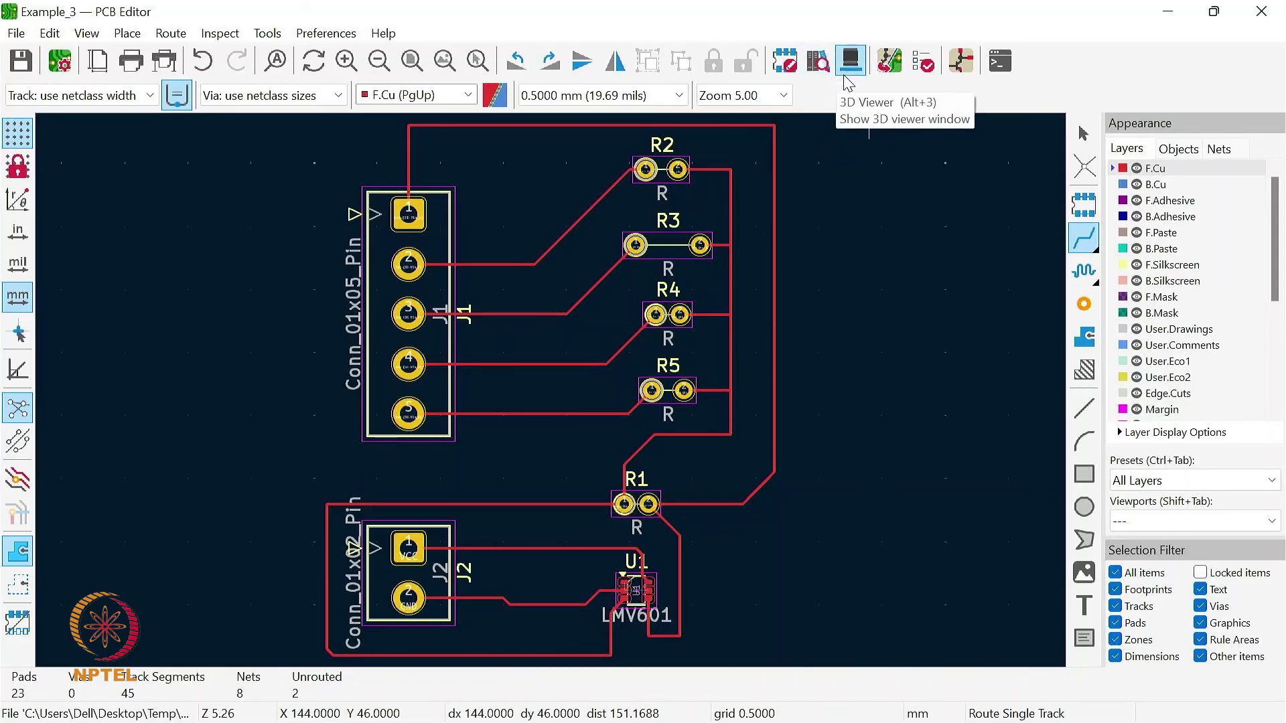
- Run the Design Rules Checker and examine the reported violation about the board outline on Edge.Cuts
{"action": "left_click", "coordinate": [924, 64]}
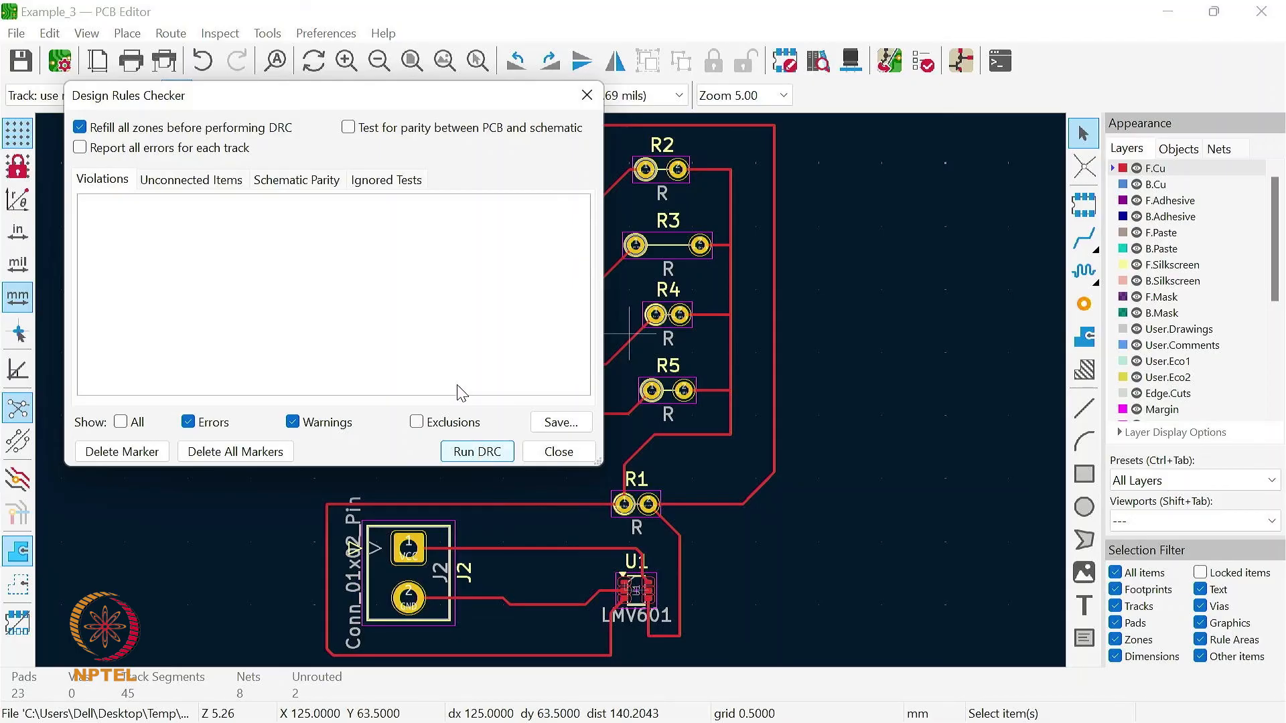
{"action": "left_click", "coordinate": [480, 452]}
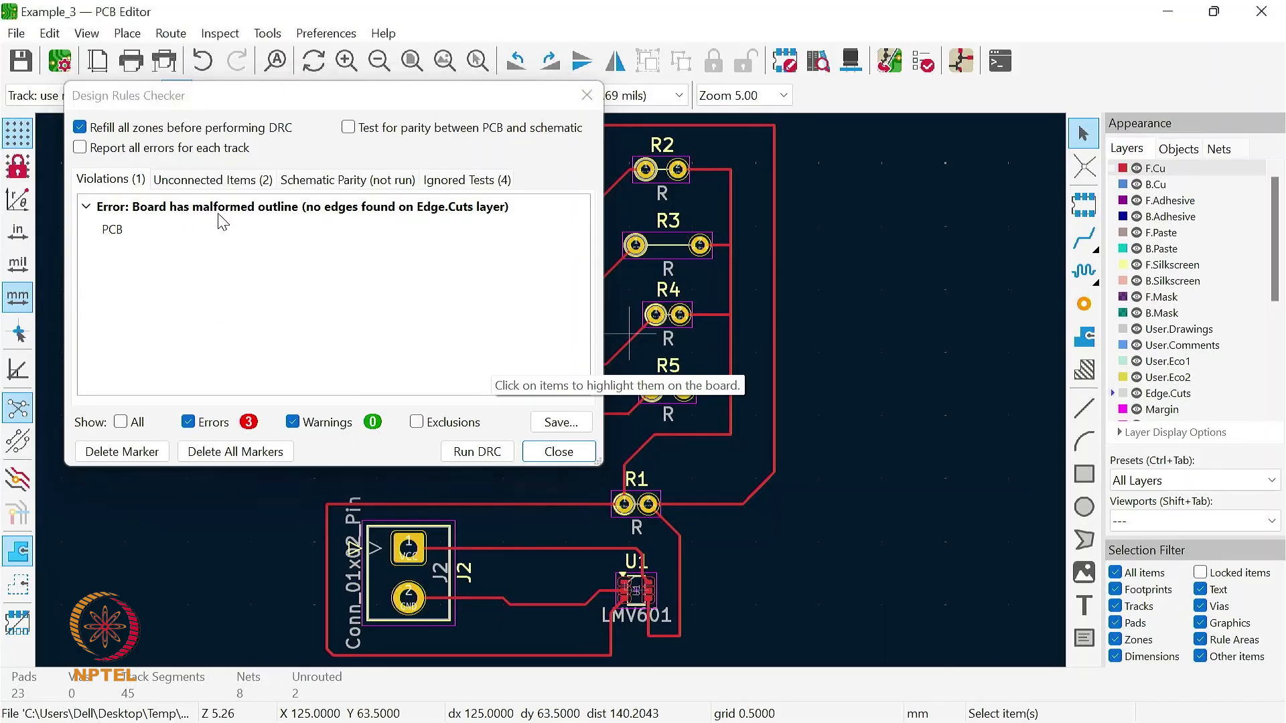
{"action": "left_click", "coordinate": [268, 208]}
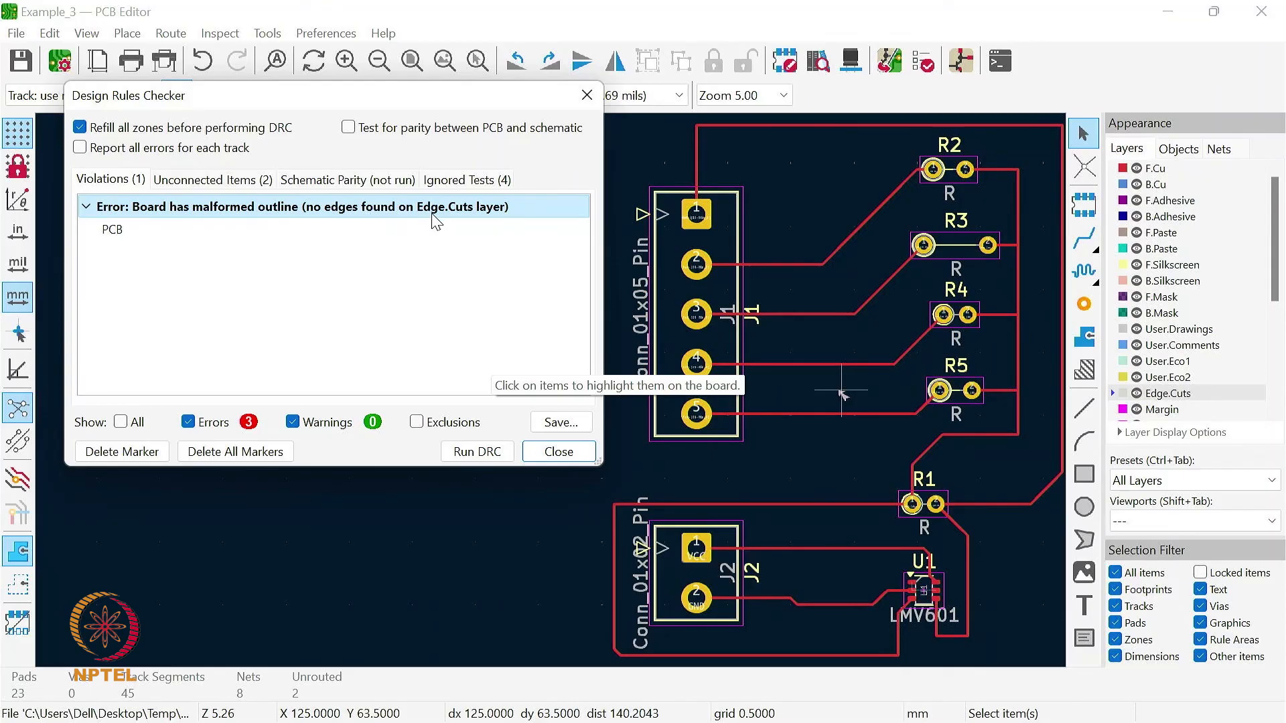
{"action": "left_click", "coordinate": [557, 453]}
- Draw Edge.Cuts lines around the whole layout: top edge about 39.5 mm, right edge 46 mm, bottom edge 41.5 mm and left edge 46 mm
{"action": "scroll", "coordinate": [151, 439], "scroll_direction": "down", "scroll_amount": 1}
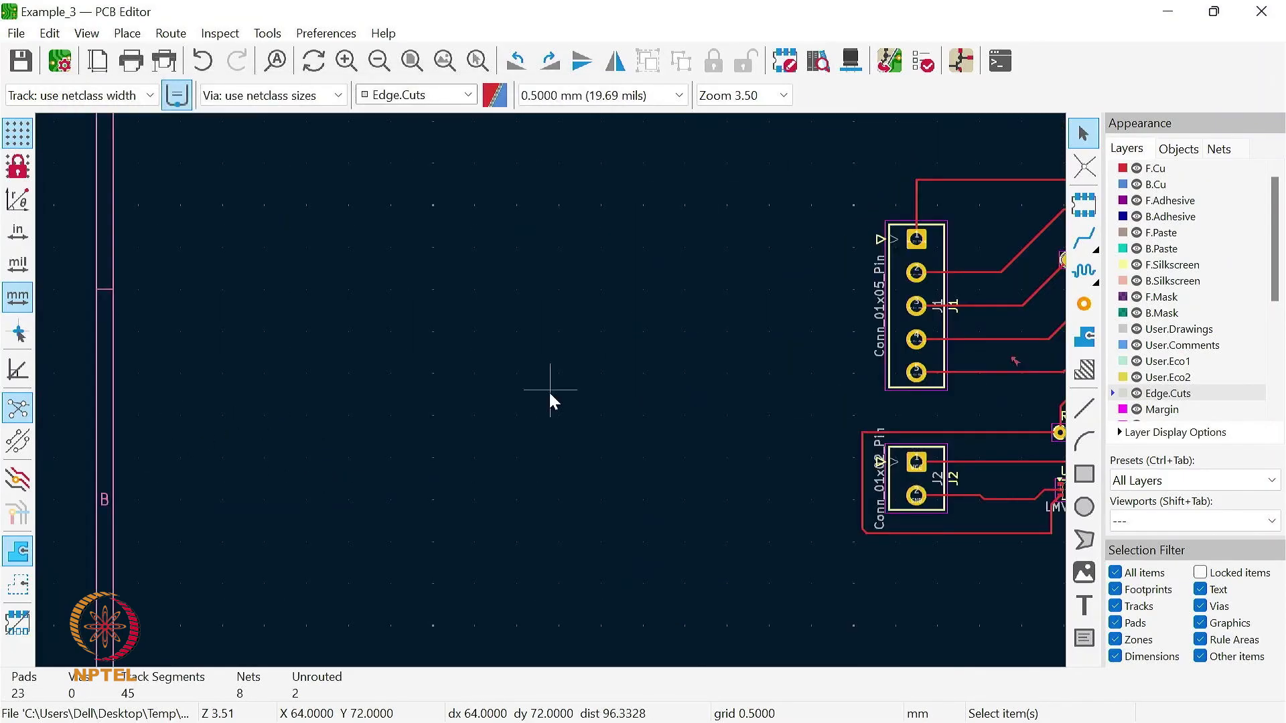
{"action": "left_click", "coordinate": [446, 69]}
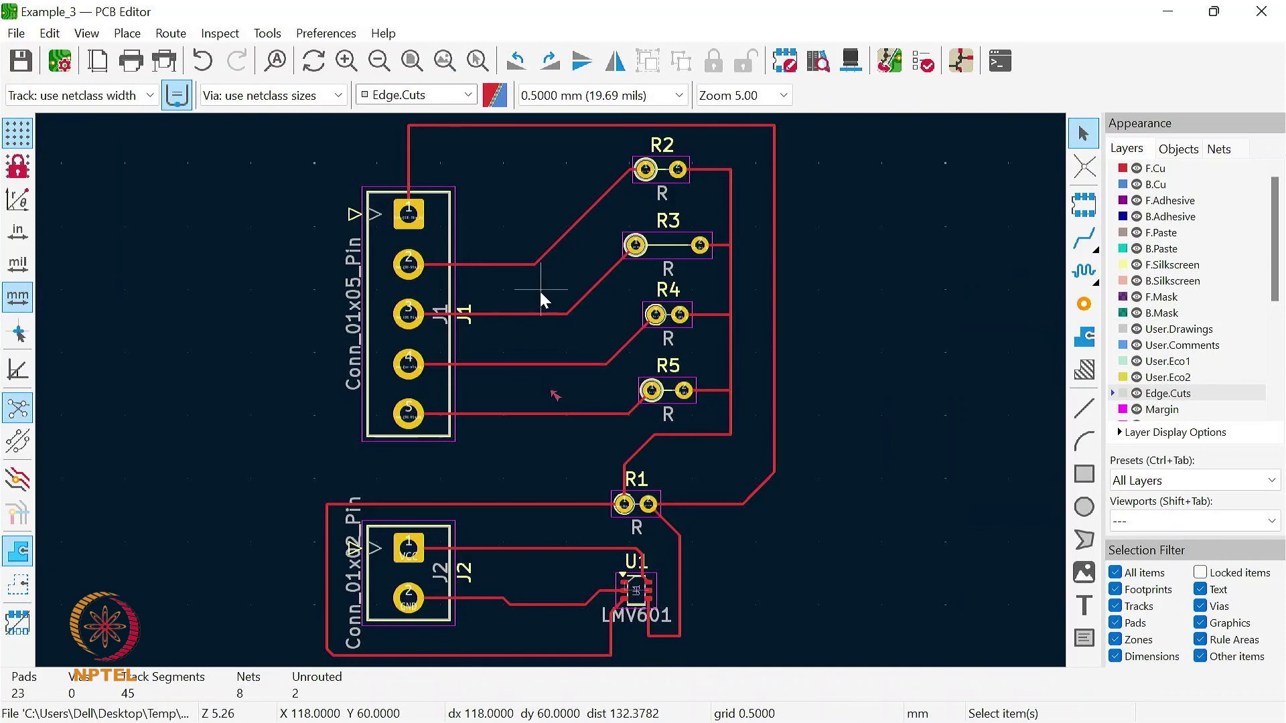
{"action": "scroll", "coordinate": [540, 289], "scroll_direction": "down", "scroll_amount": 1}
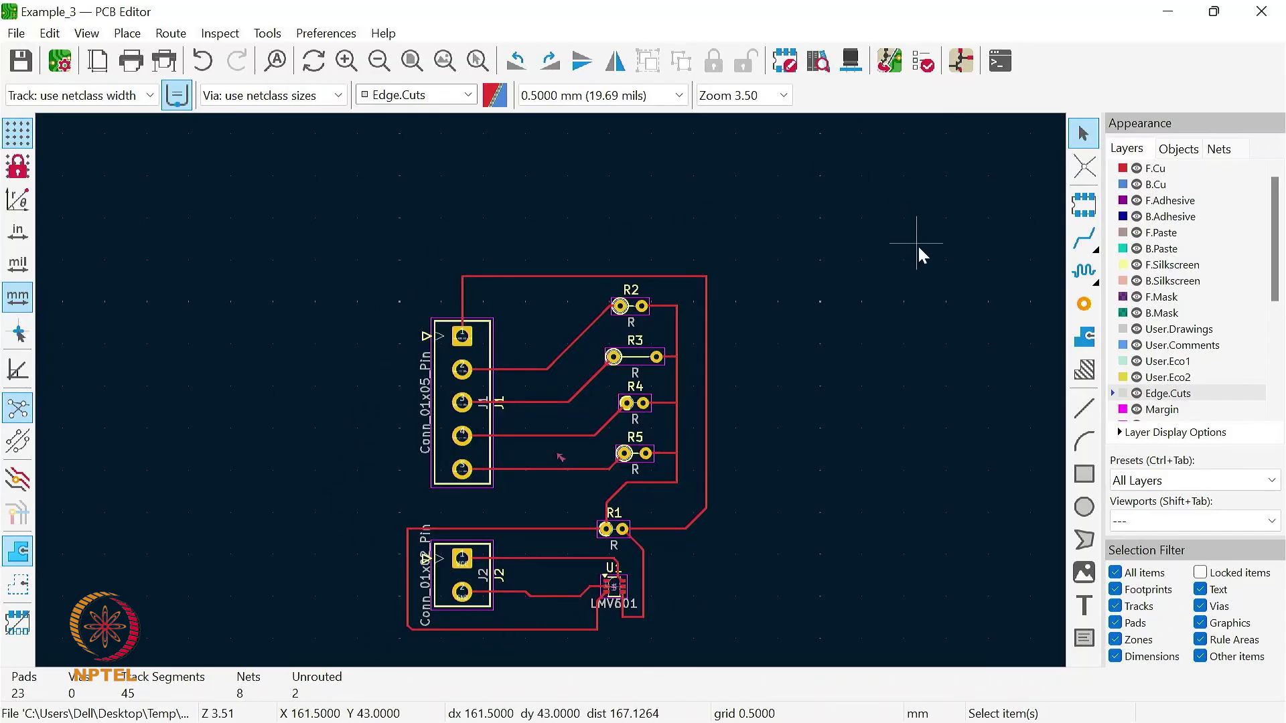
{"action": "left_click", "coordinate": [1084, 407]}
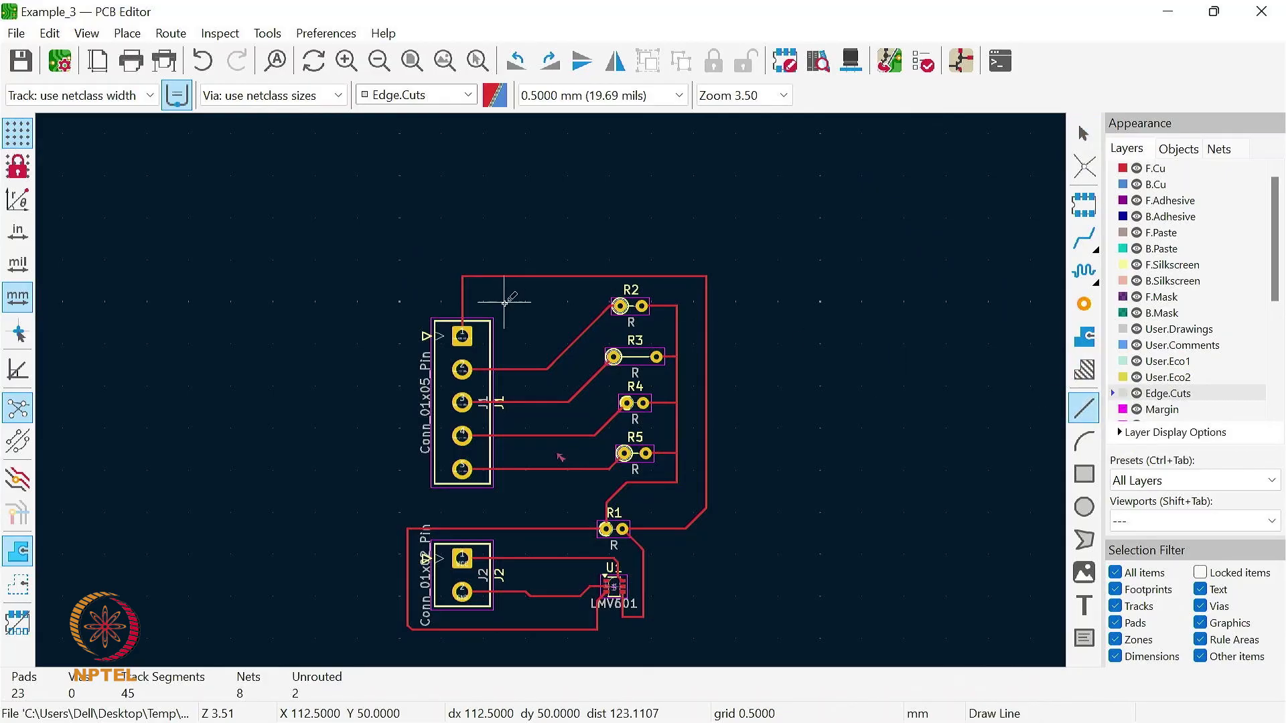
{"action": "left_click", "coordinate": [399, 256]}
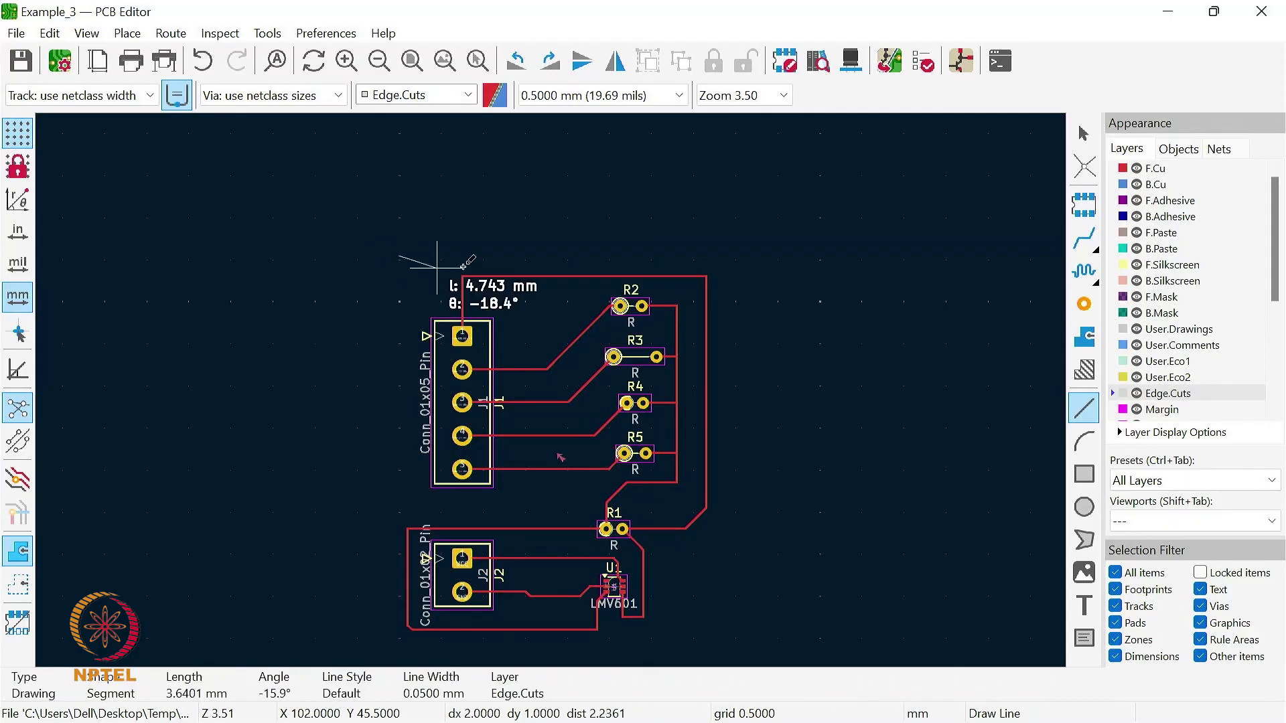
{"action": "left_click", "coordinate": [732, 254]}
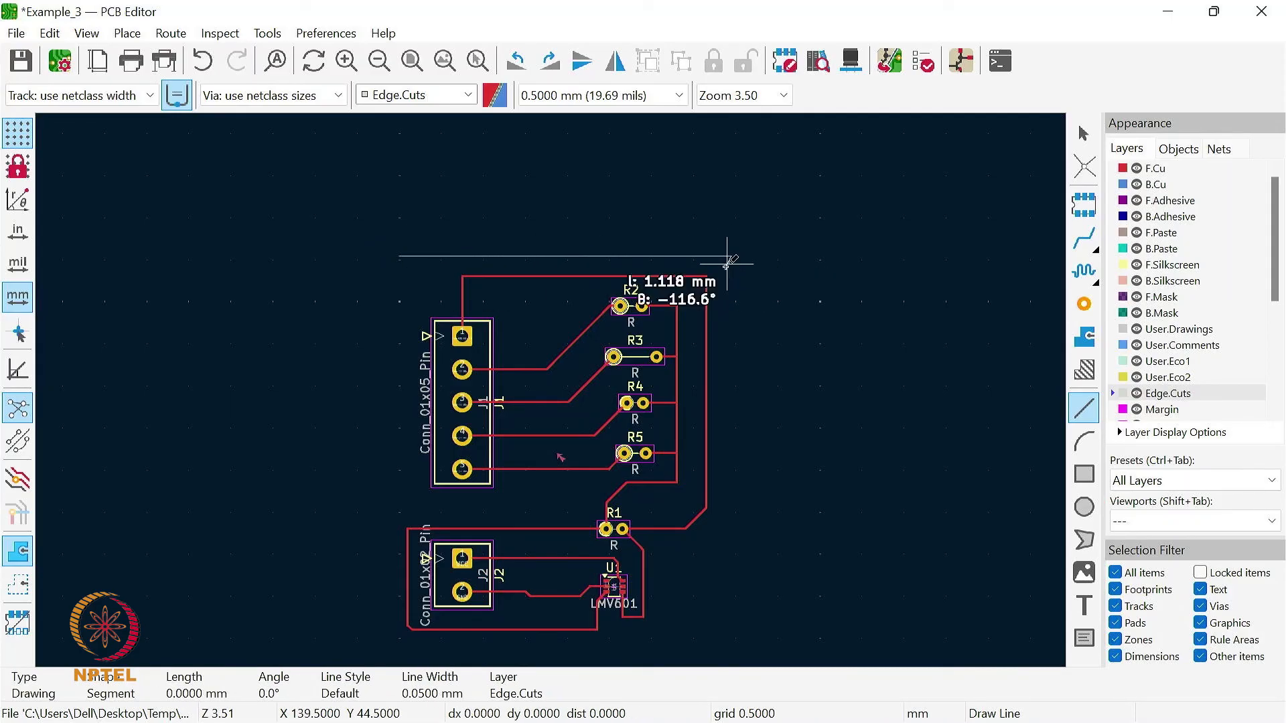
{"action": "left_click", "coordinate": [732, 641]}
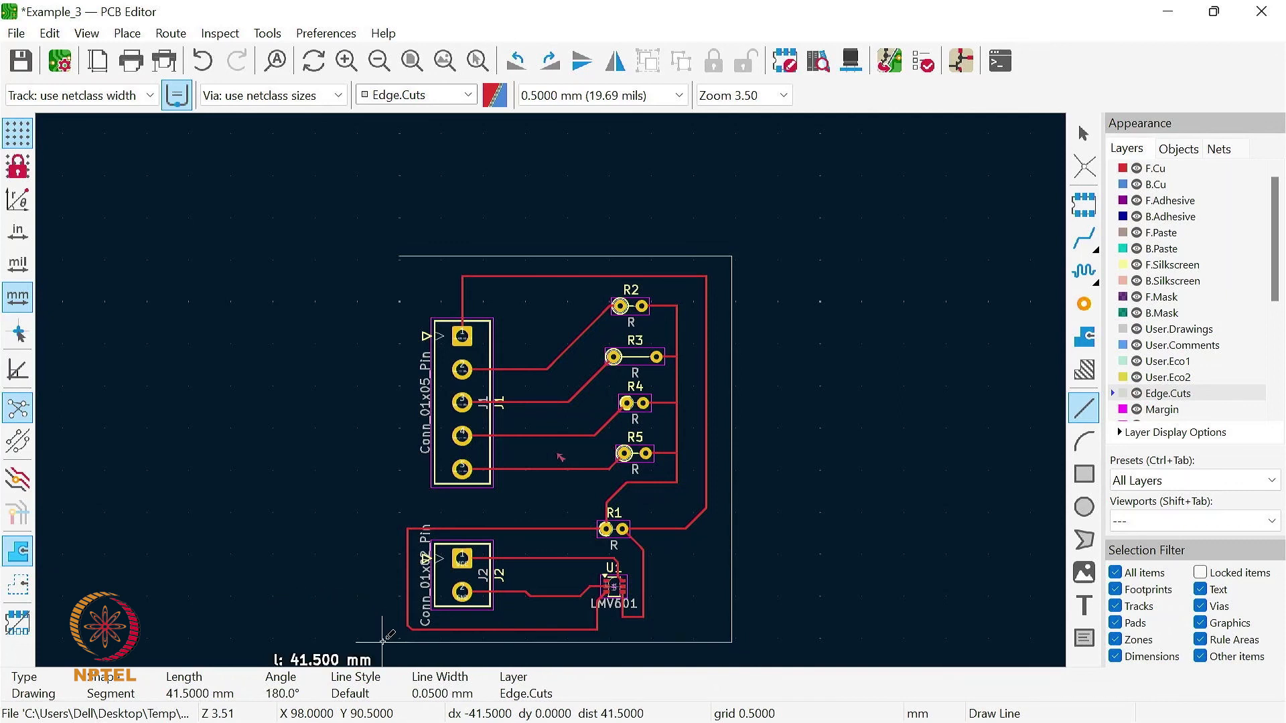
{"action": "left_click", "coordinate": [383, 641]}
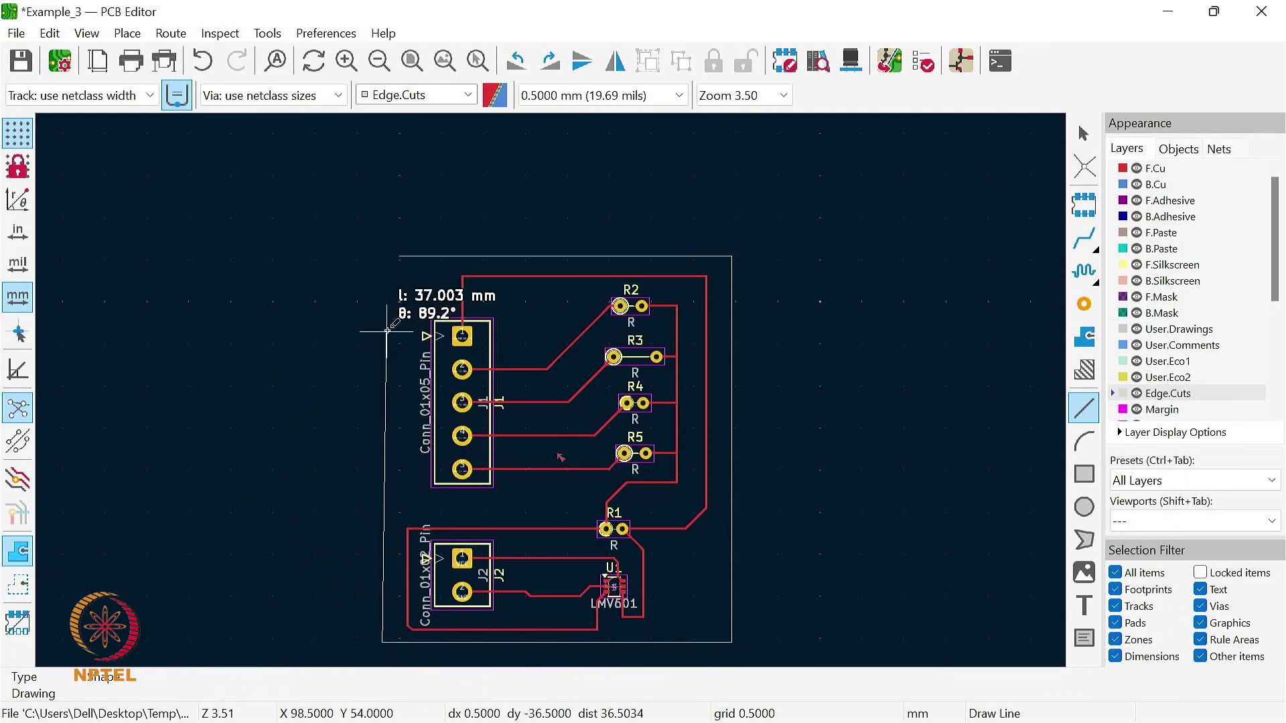
{"action": "left_click", "coordinate": [383, 256]}
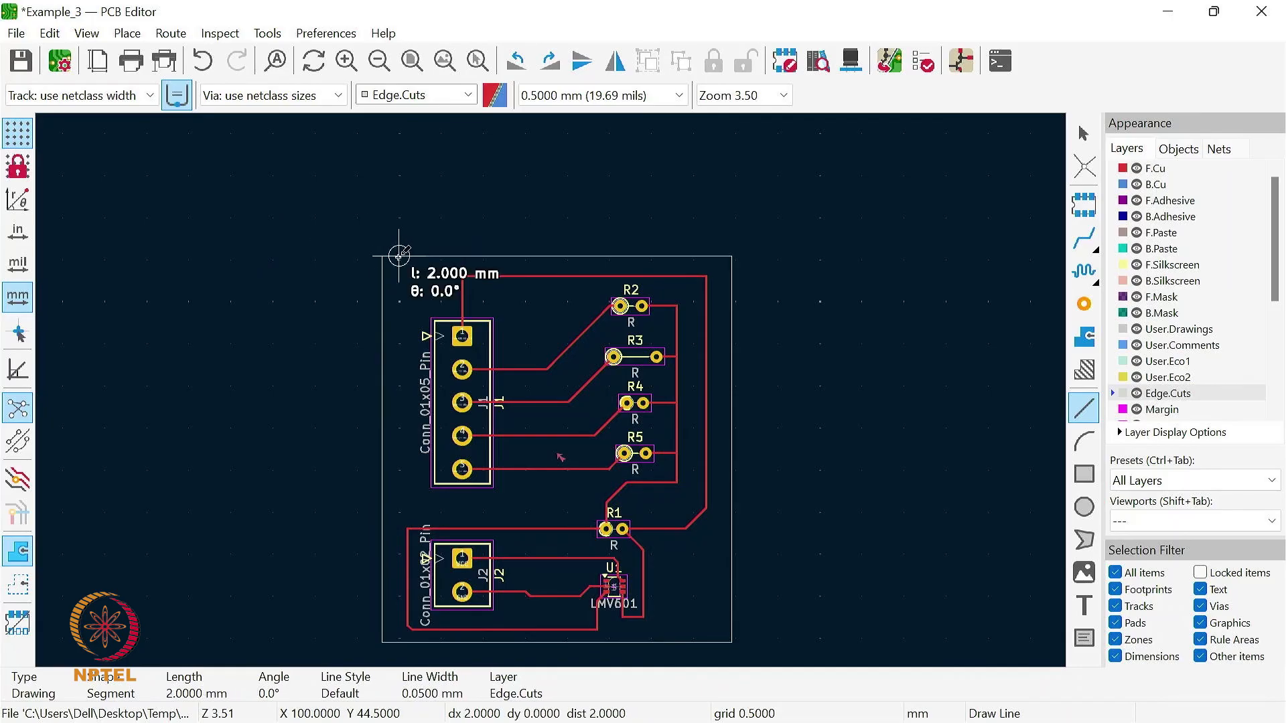
- Try closing the gap at the outline's upper-left corner with a 2 mm line, inspect the corner and undo that line
{"action": "double_click", "coordinate": [399, 256]}
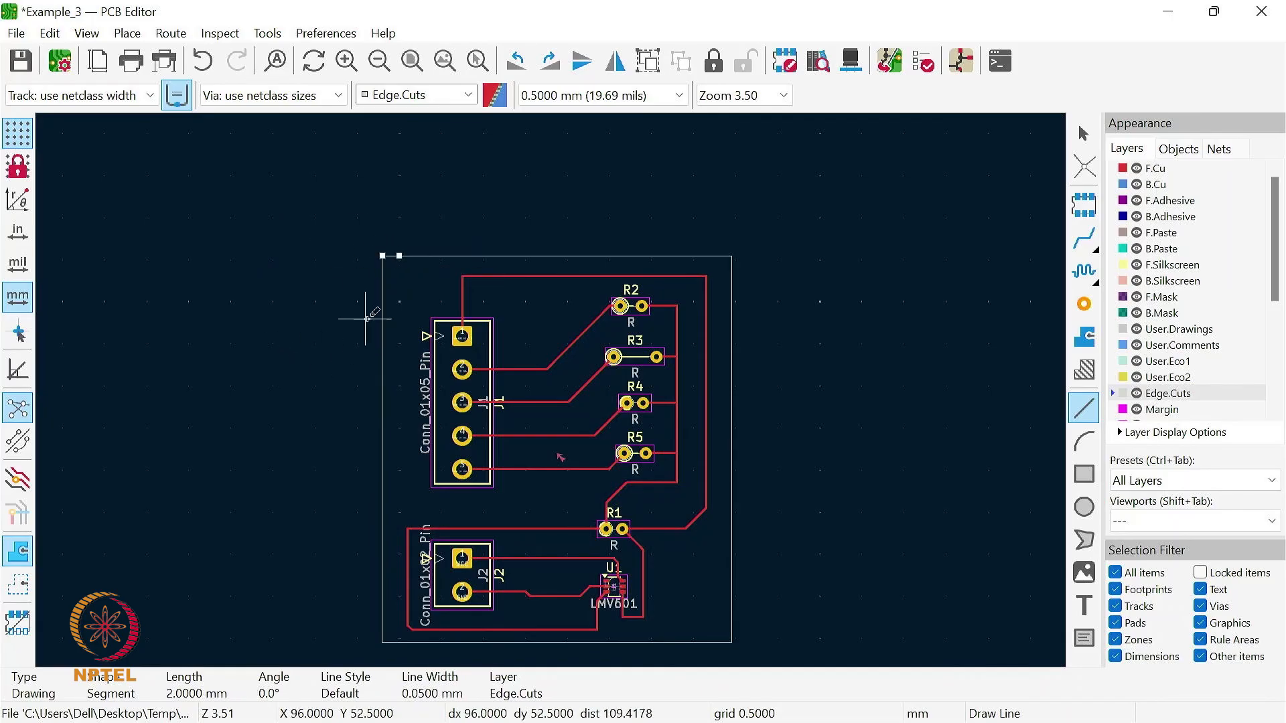
{"action": "scroll", "coordinate": [314, 280], "scroll_direction": "up", "scroll_amount": 6}
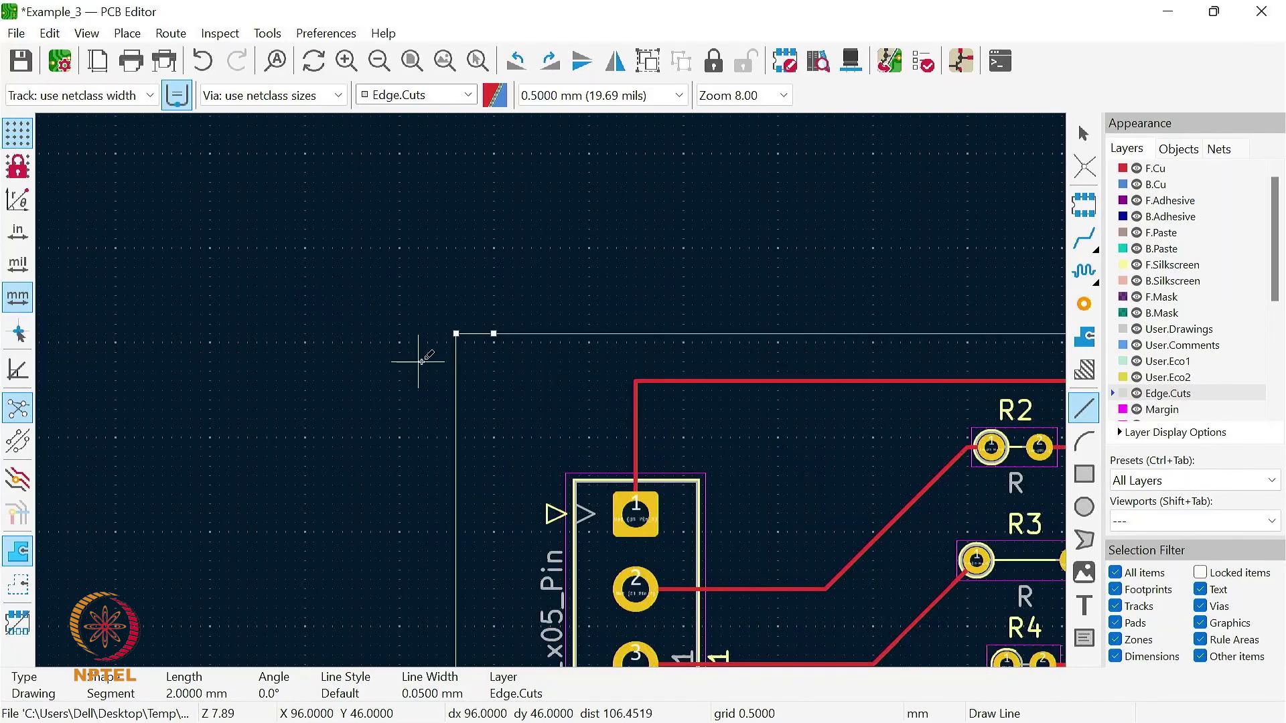
{"action": "scroll", "coordinate": [678, 347], "scroll_direction": "up", "scroll_amount": 2}
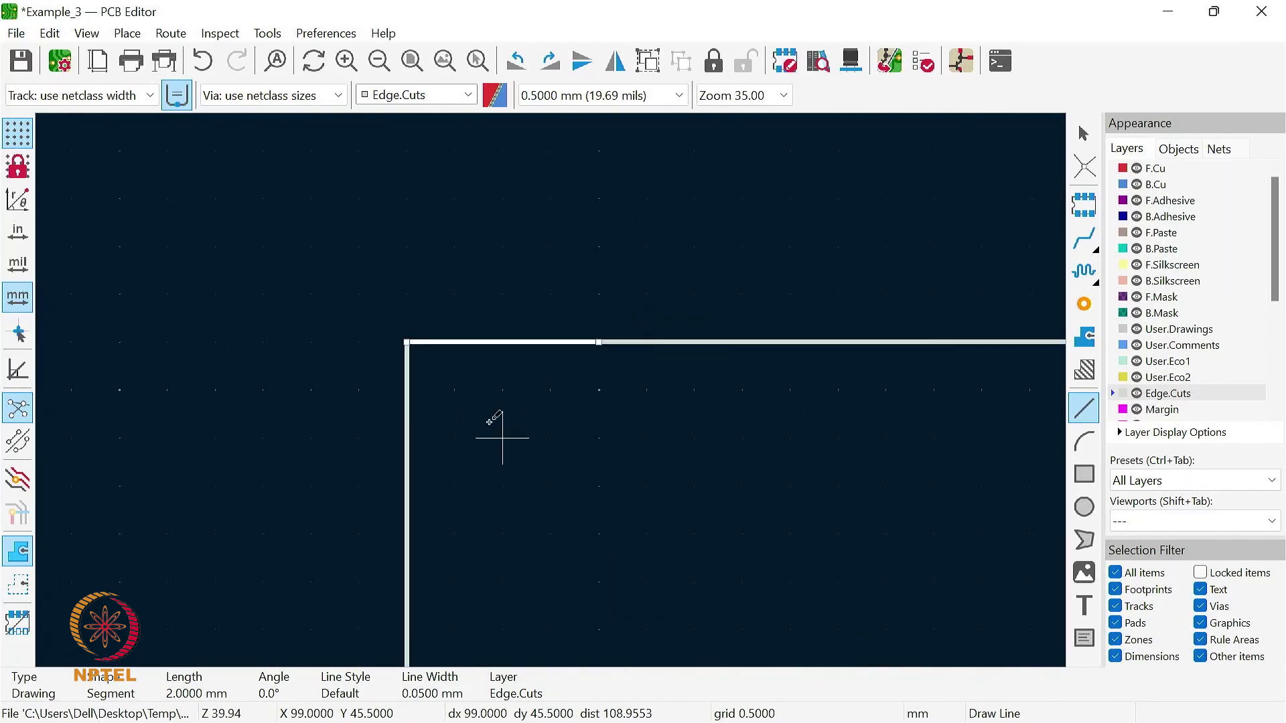
{"action": "scroll", "coordinate": [495, 421], "scroll_direction": "down", "scroll_amount": 1}
{"action": "scroll", "coordinate": [516, 382], "scroll_direction": "down", "scroll_amount": 1}
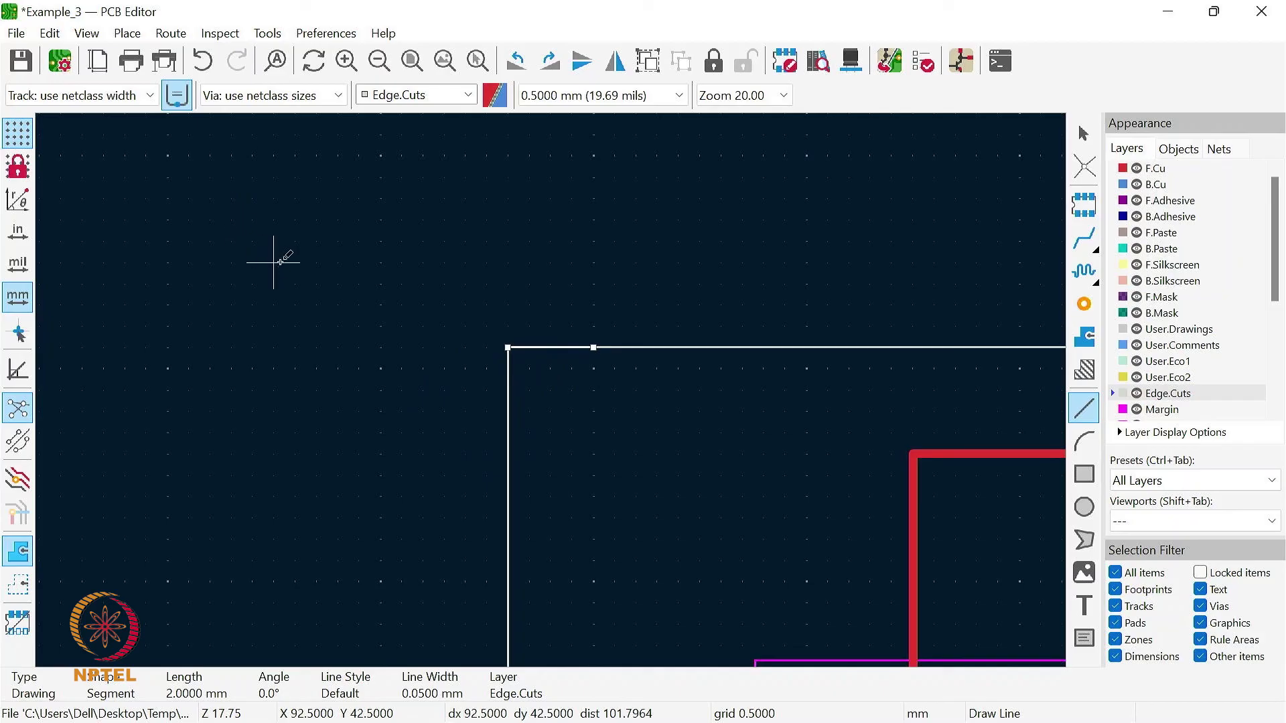
{"action": "left_click", "coordinate": [201, 61]}
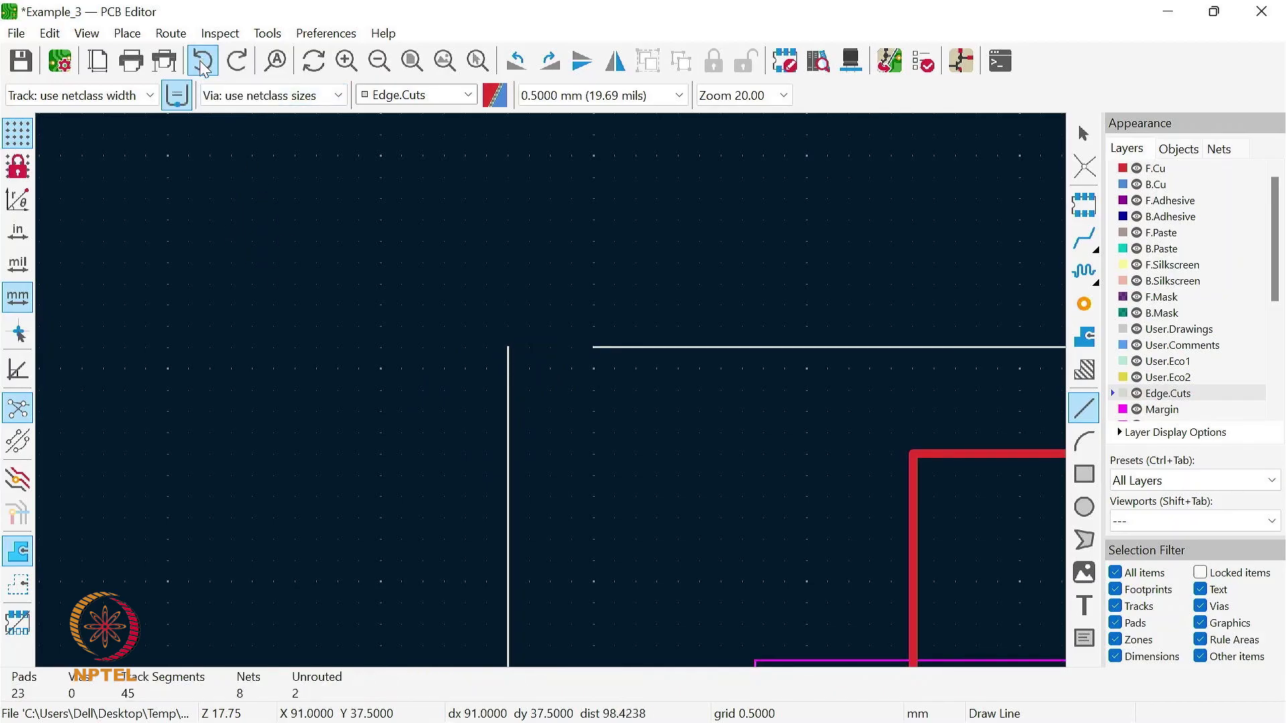
- Close the board outline with a 2 mm Edge.Cuts line from its upper-left corner to the top edge, and save the board
{"action": "left_click", "coordinate": [508, 347]}
{"action": "double_click", "coordinate": [593, 348]}
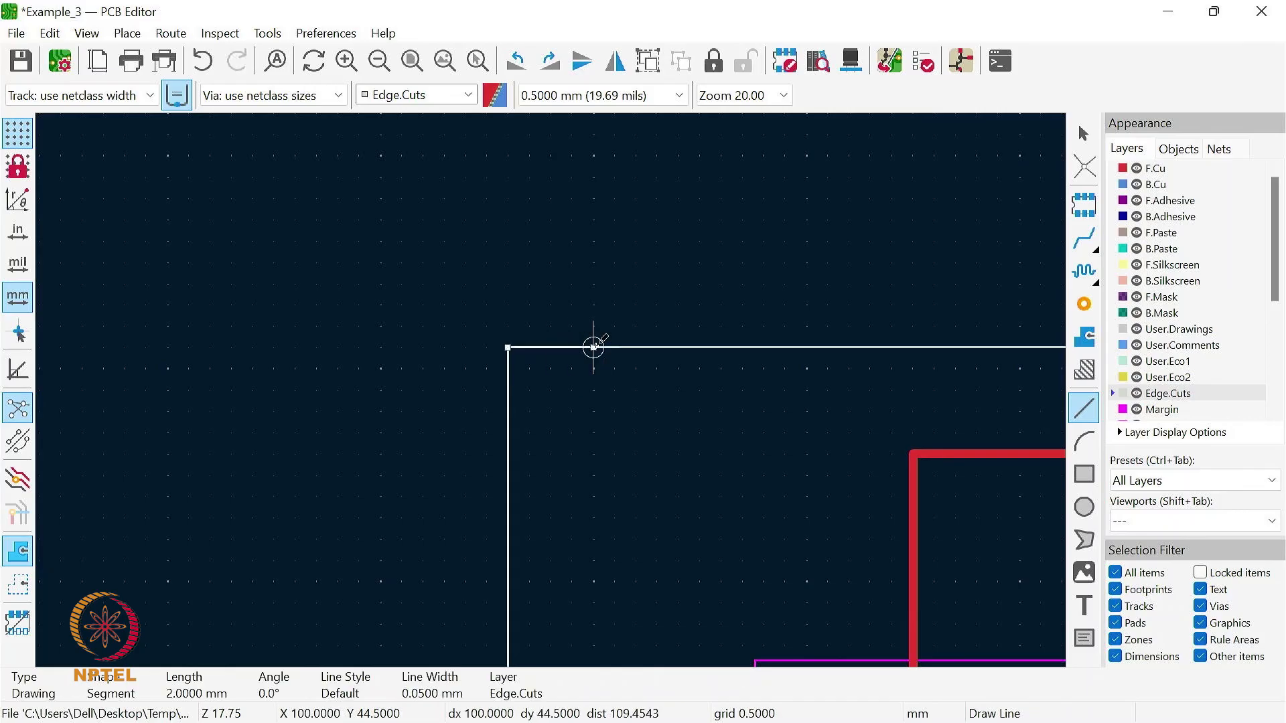
{"action": "scroll", "coordinate": [380, 369], "scroll_direction": "down", "scroll_amount": 5}
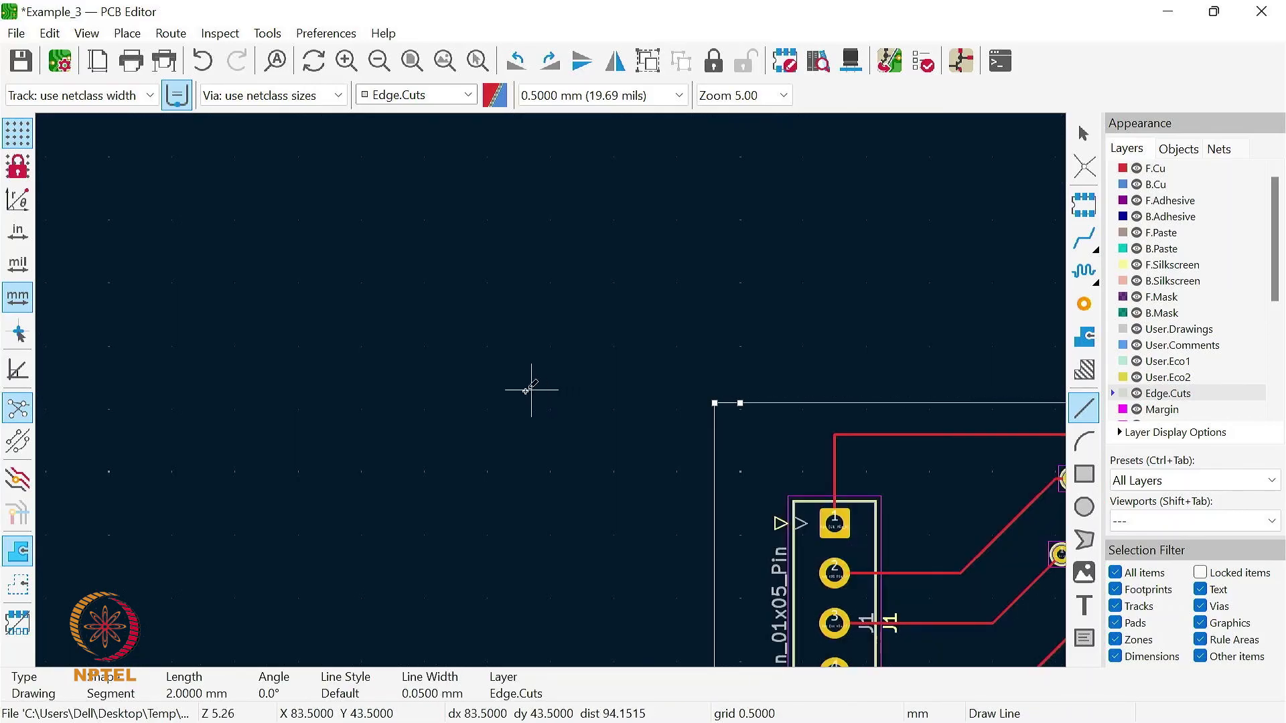
{"action": "left_click", "coordinate": [444, 61]}
{"action": "key", "text": "Escape"}
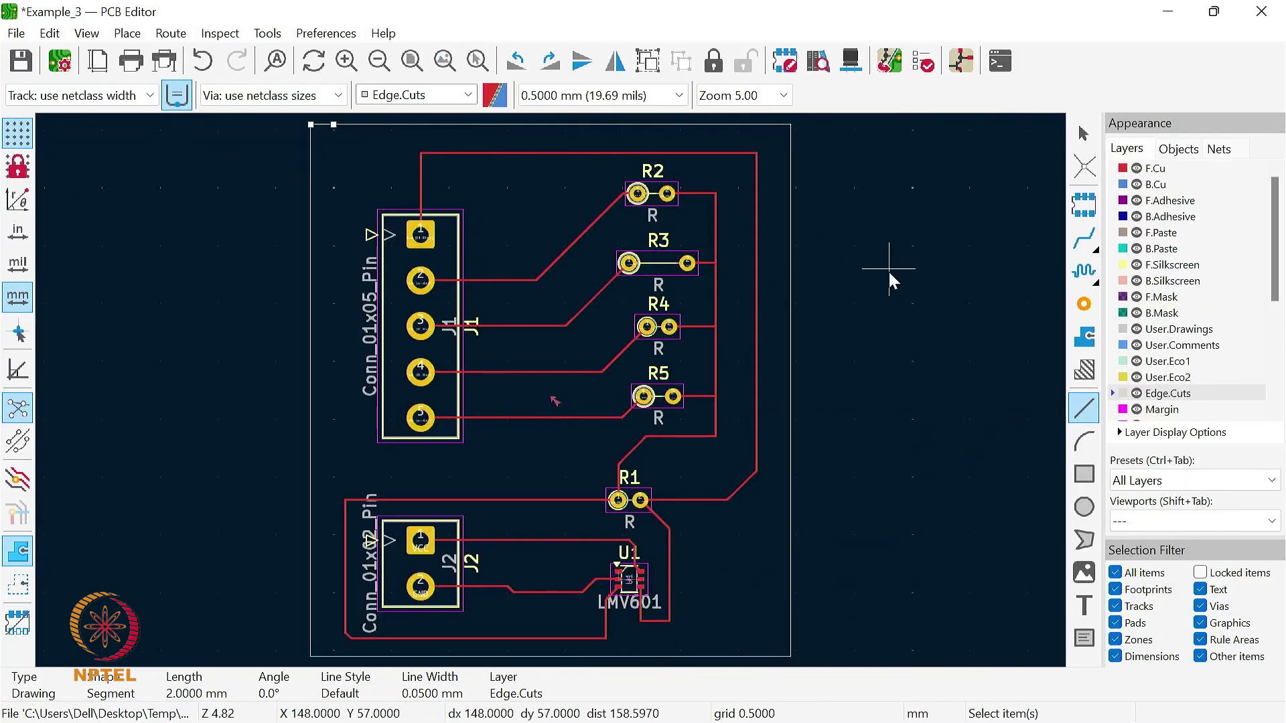
{"action": "key", "text": "Escape"}
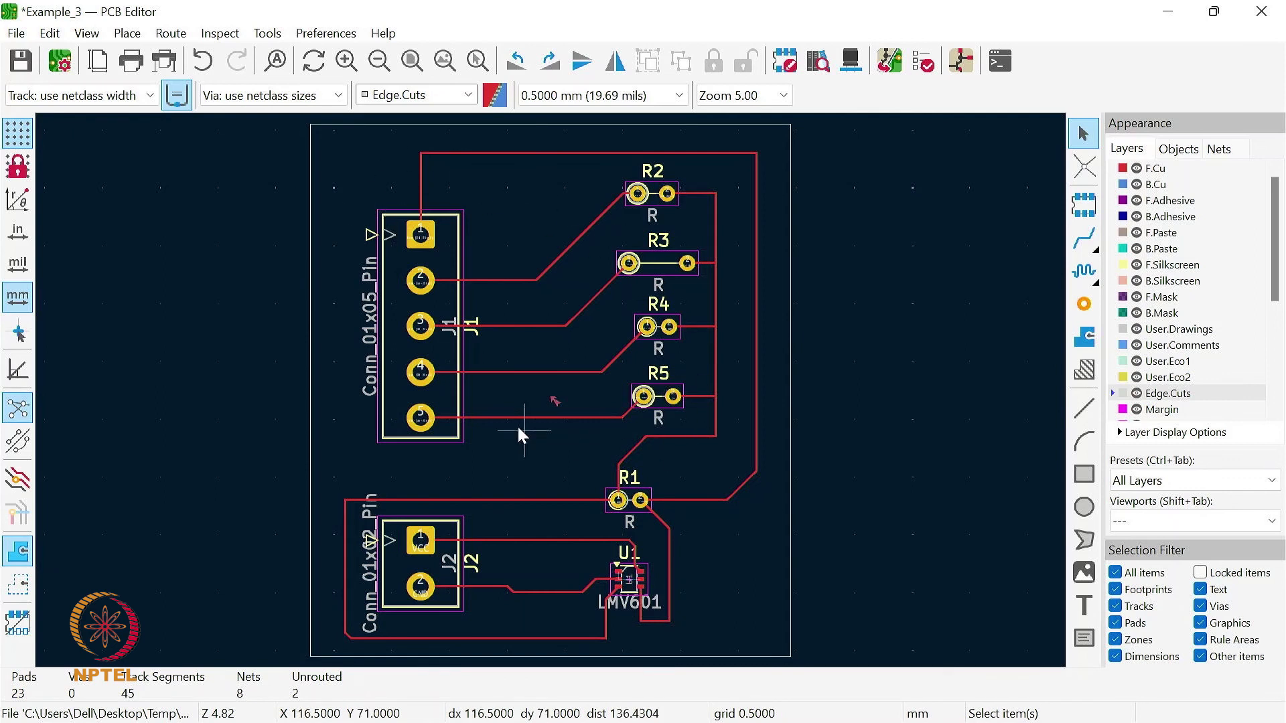
{"action": "left_click", "coordinate": [20, 61]}
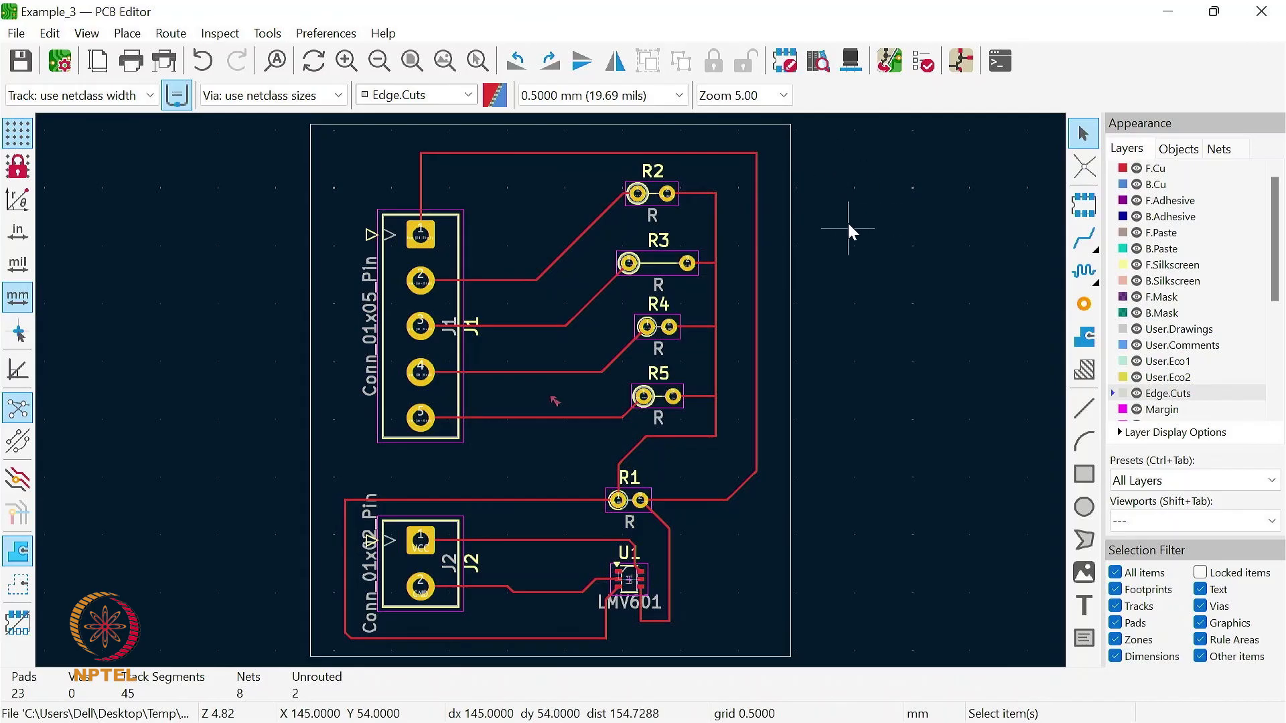
- Open the 3D view of the outlined board and orbit around it to examine the component placement and tracks
{"action": "left_click", "coordinate": [850, 62]}
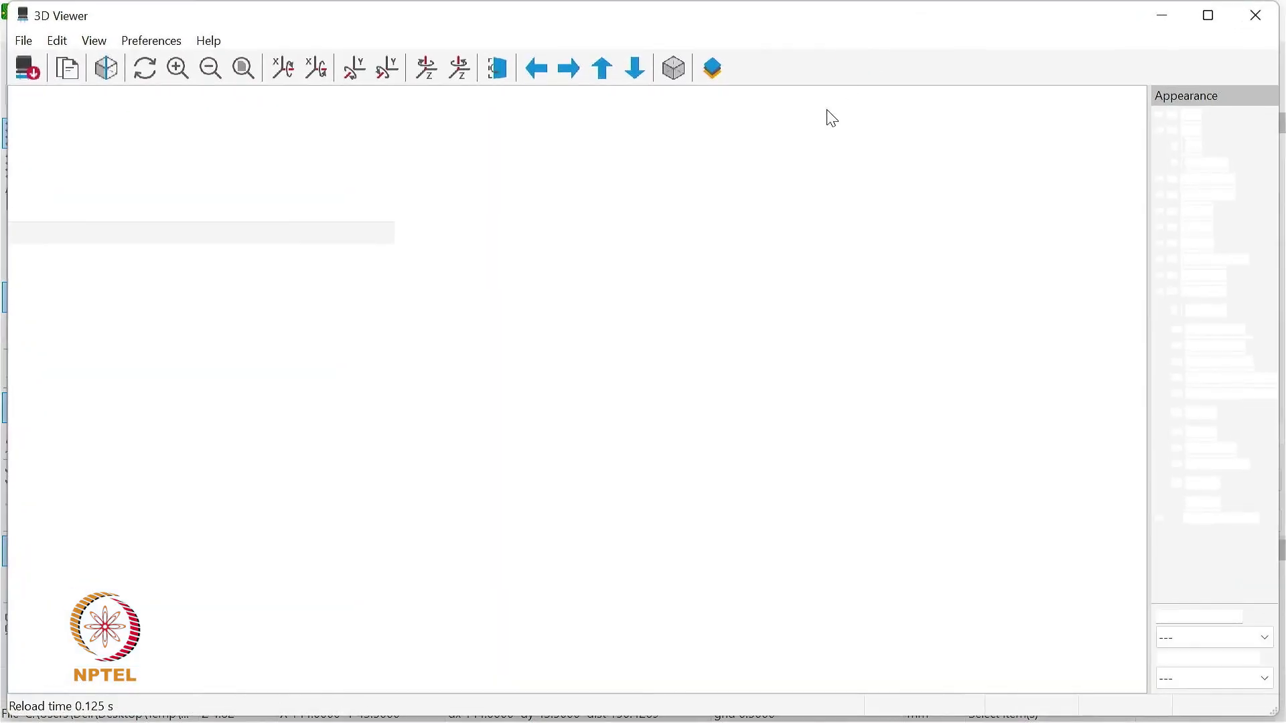
{"action": "left_click_drag", "start_coordinate": [617, 513], "coordinate": [489, 518]}
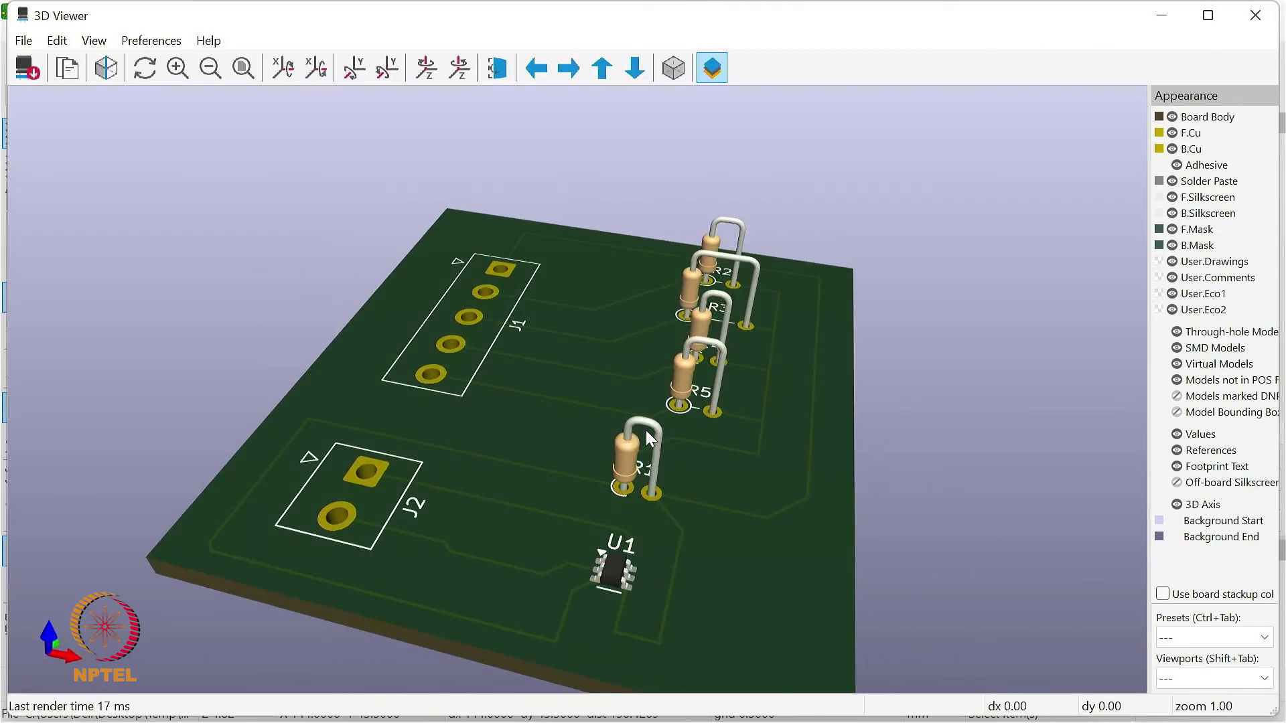
{"action": "left_click_drag", "start_coordinate": [601, 485], "coordinate": [597, 541]}
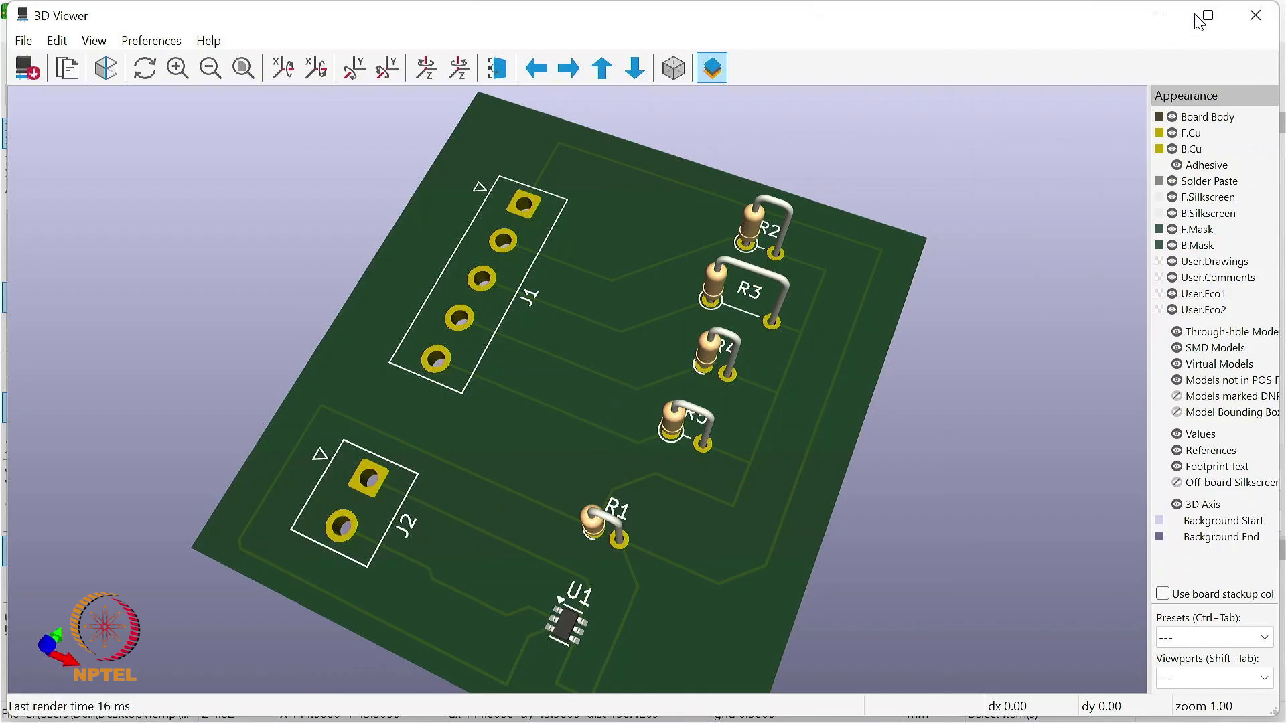
{"action": "left_click", "coordinate": [1255, 21]}
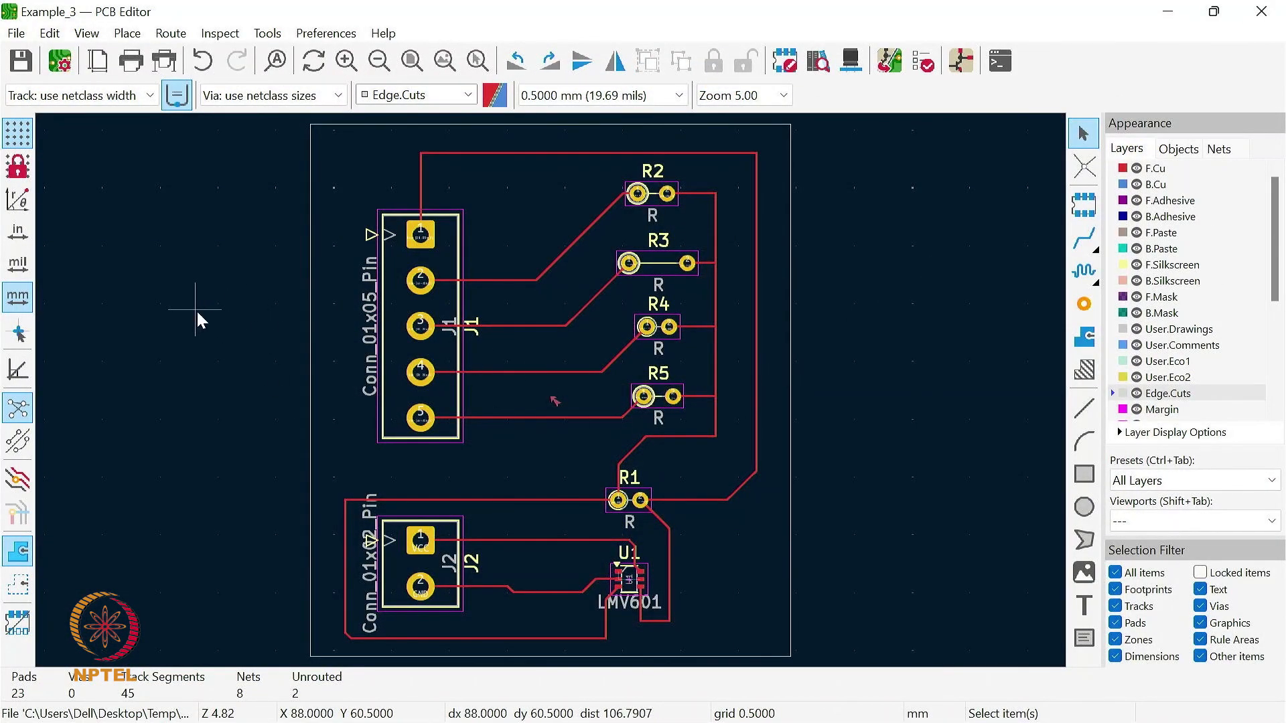
- Start a Gerber fabrication output for the board and set its output directory to Example_3
{"action": "left_click", "coordinate": [16, 33]}
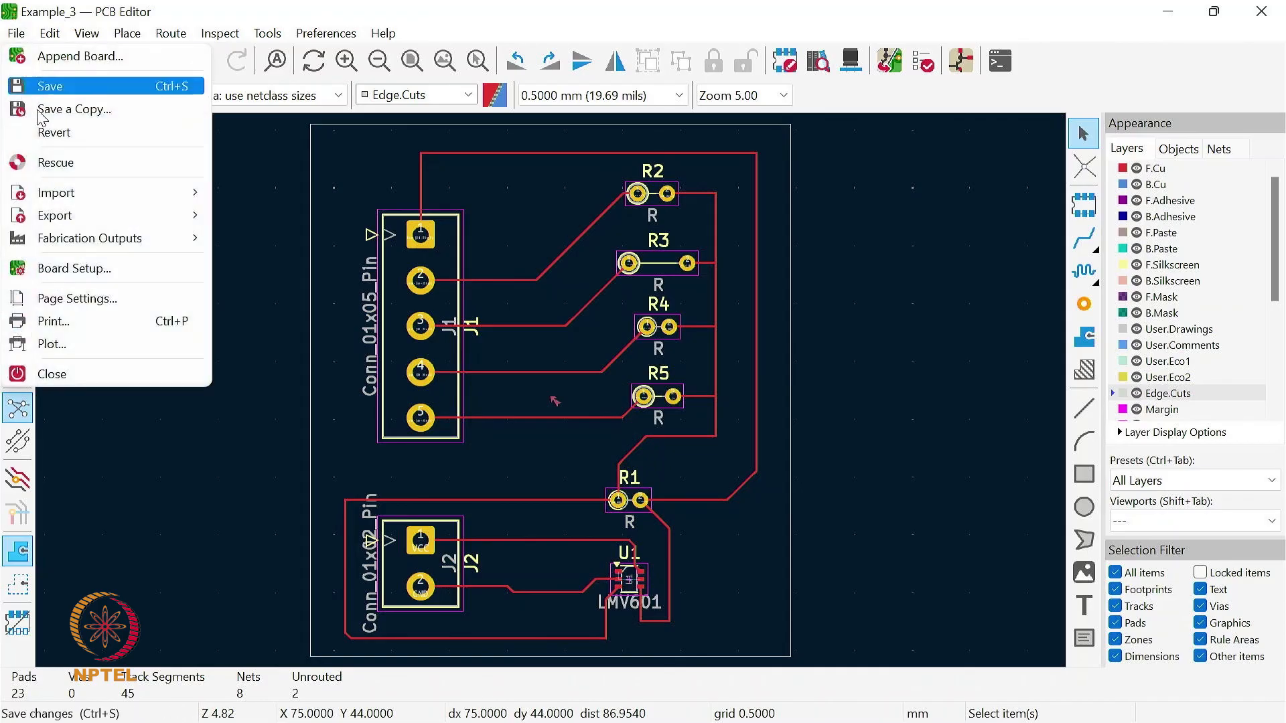
{"action": "mouse_move", "coordinate": [105, 242]}
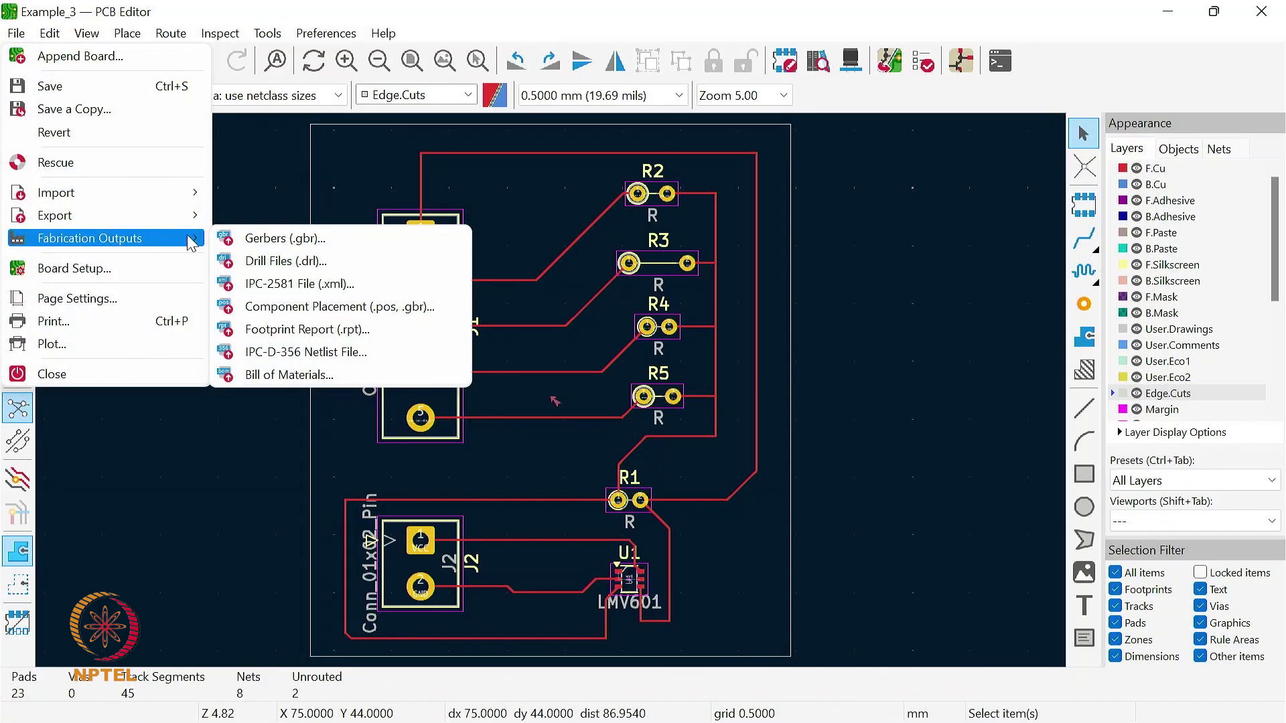
{"action": "left_click", "coordinate": [266, 239]}
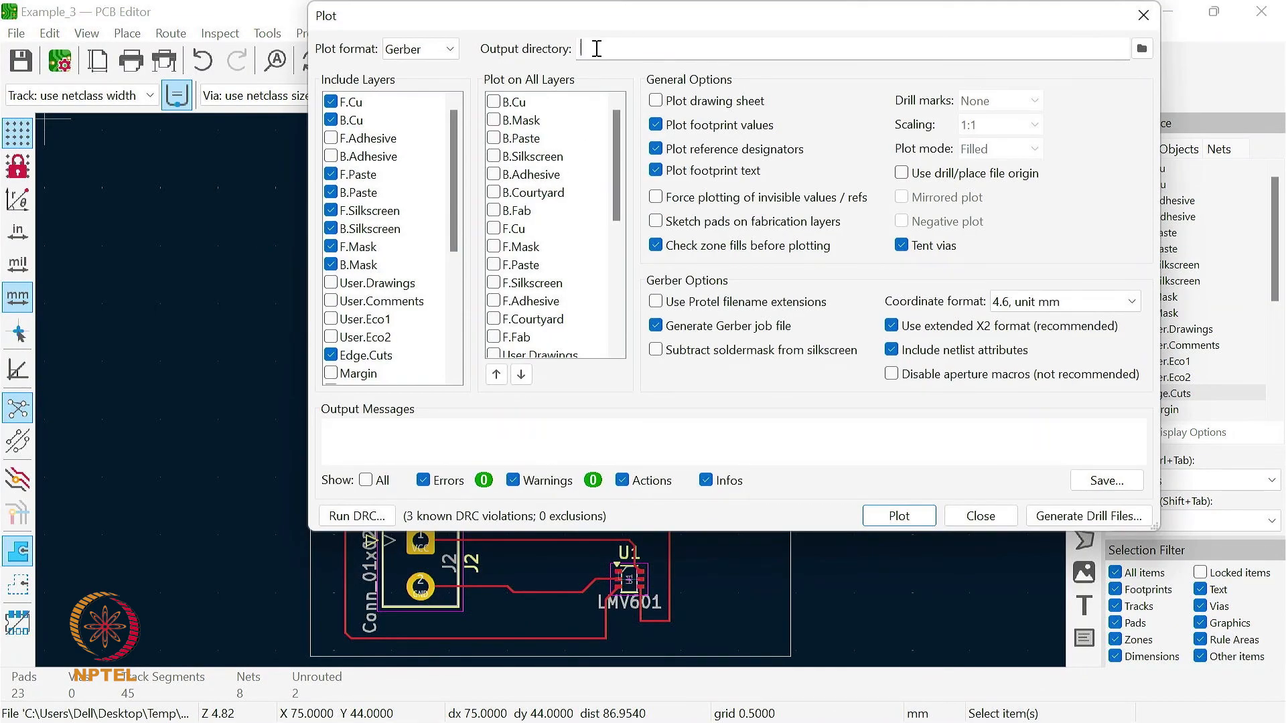
{"action": "type", "text": "Example_3"}
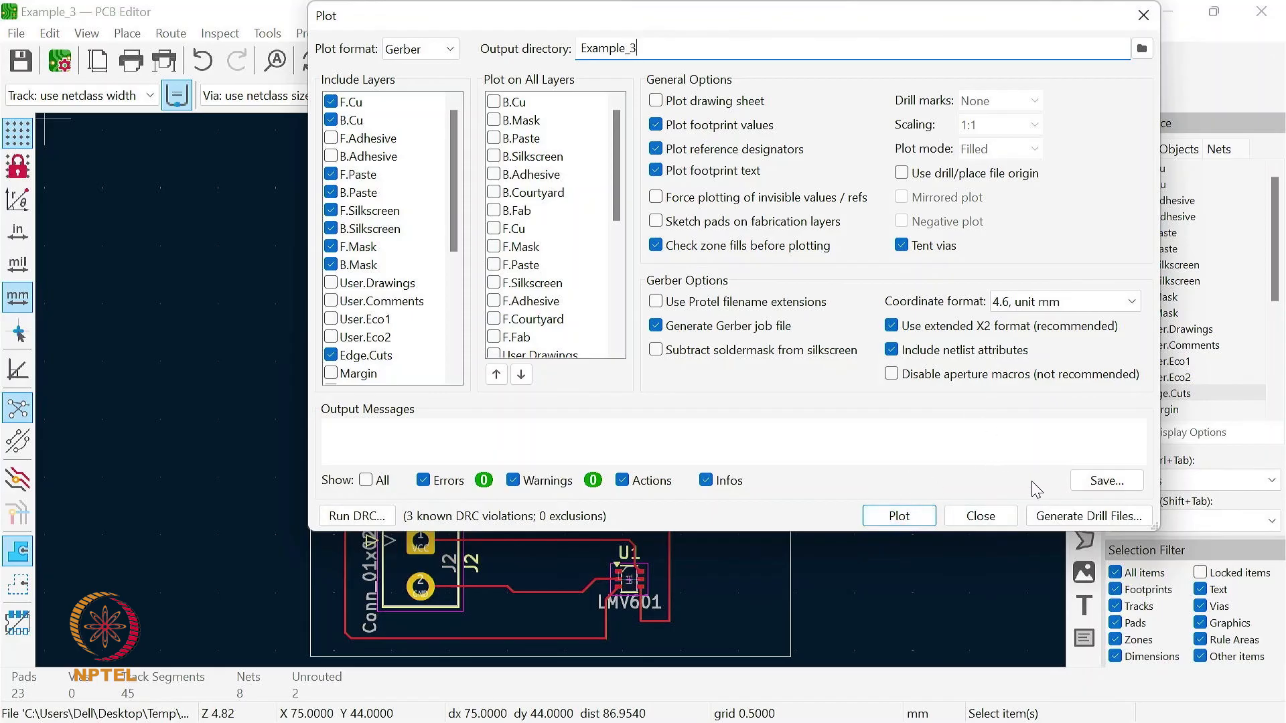
- Generate the Excellon drill files in the Example_3 folder and plot the Gerber files for the included layers
{"action": "left_click", "coordinate": [1074, 516]}
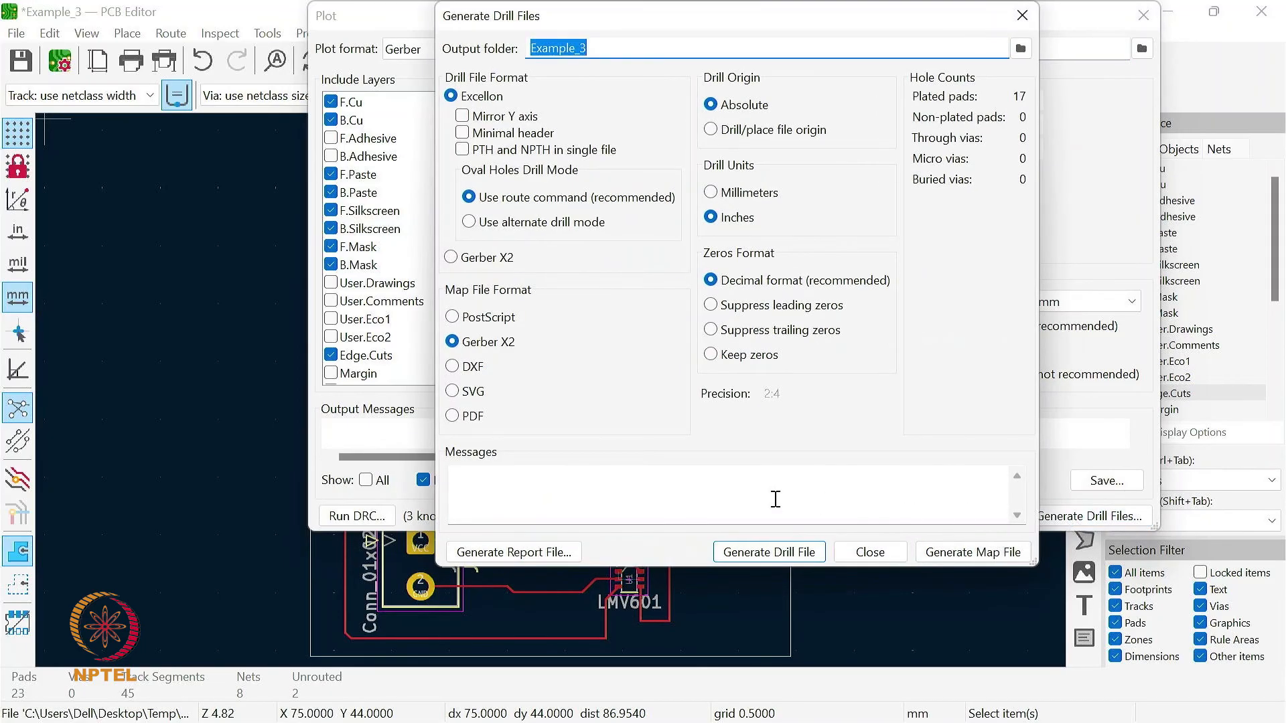
{"action": "left_click", "coordinate": [781, 554]}
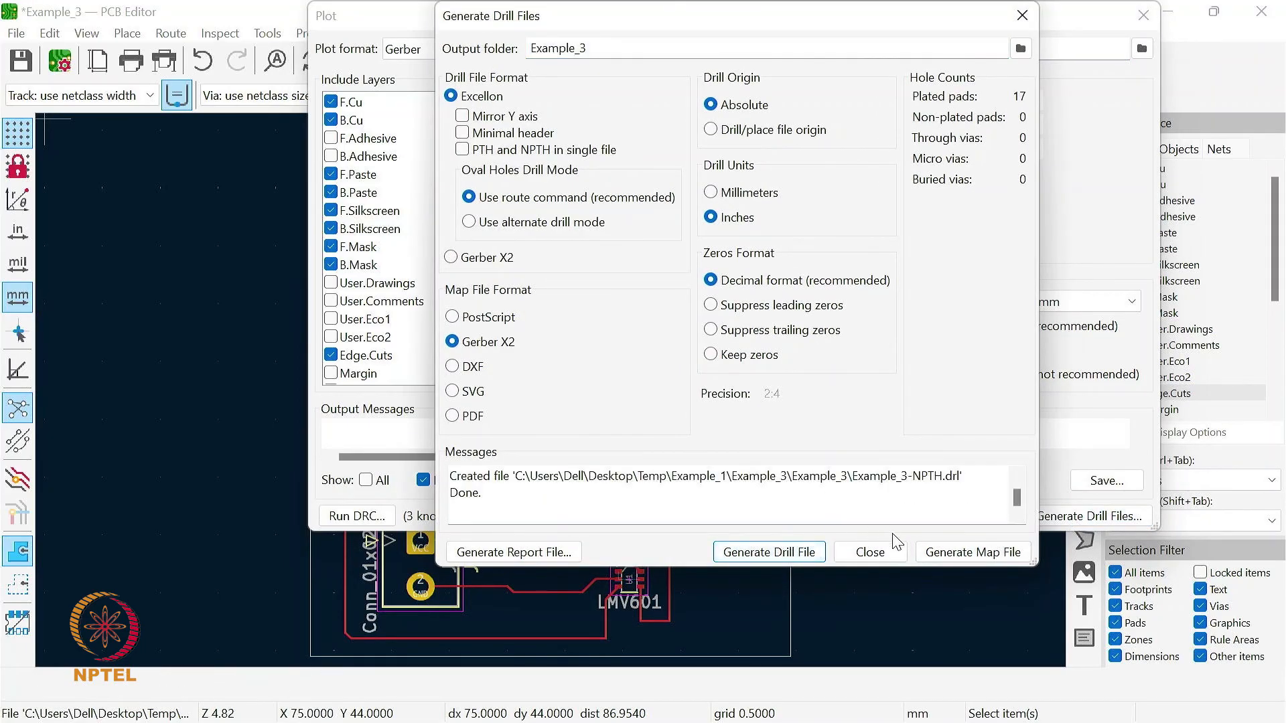
{"action": "left_click", "coordinate": [871, 553]}
{"action": "left_click", "coordinate": [910, 519]}
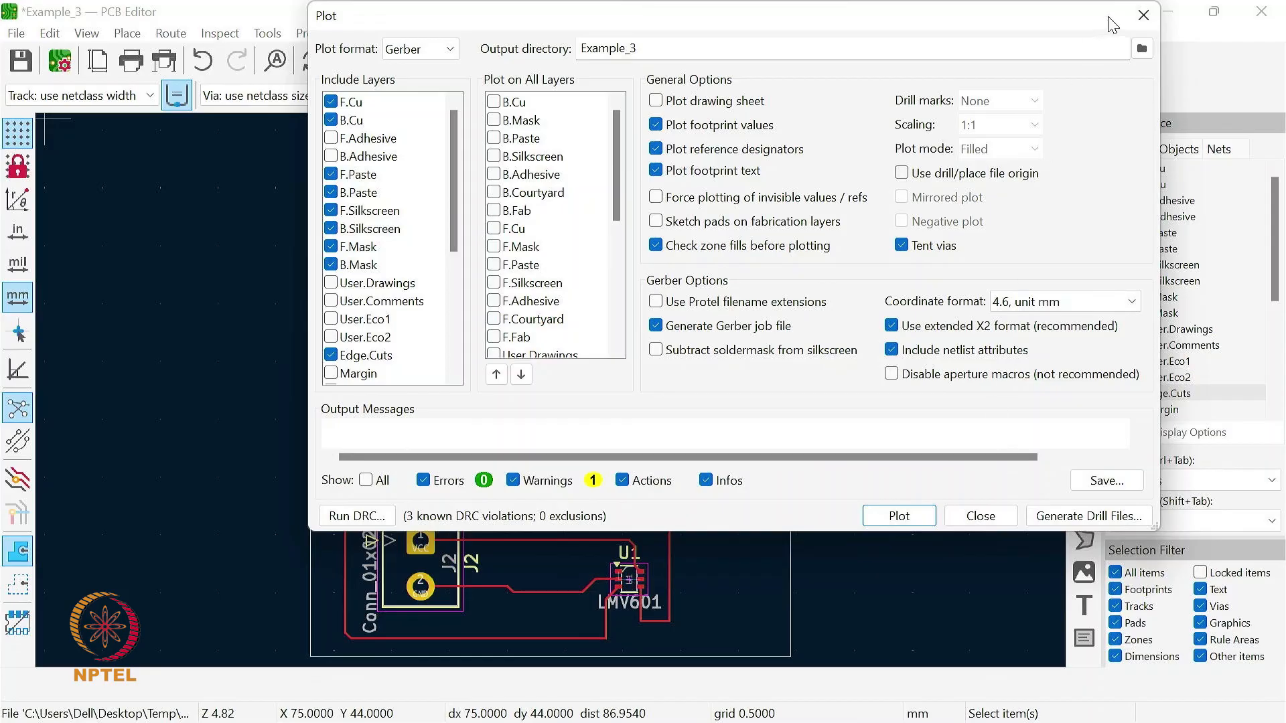
{"action": "left_click", "coordinate": [1145, 20]}
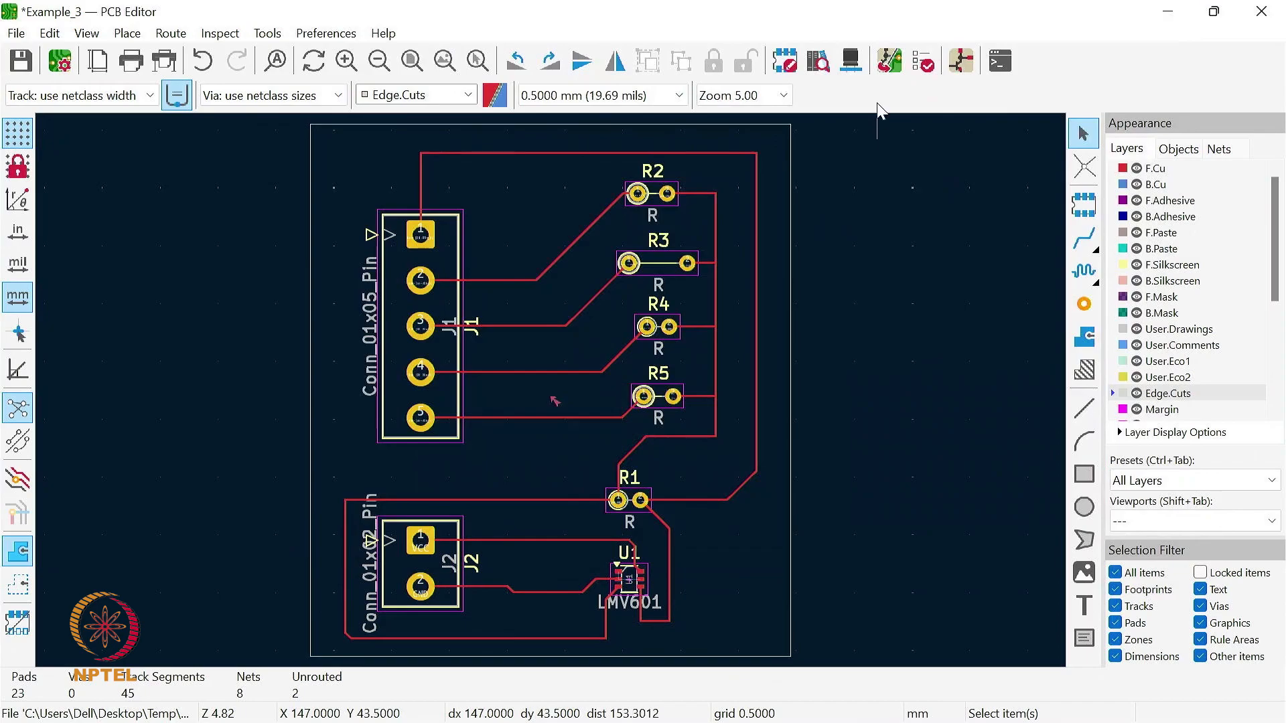
- Reopen the board's 3D view and rotate it to inspect the resistors, U1 and connector pads from several angles
{"action": "left_click", "coordinate": [850, 61]}
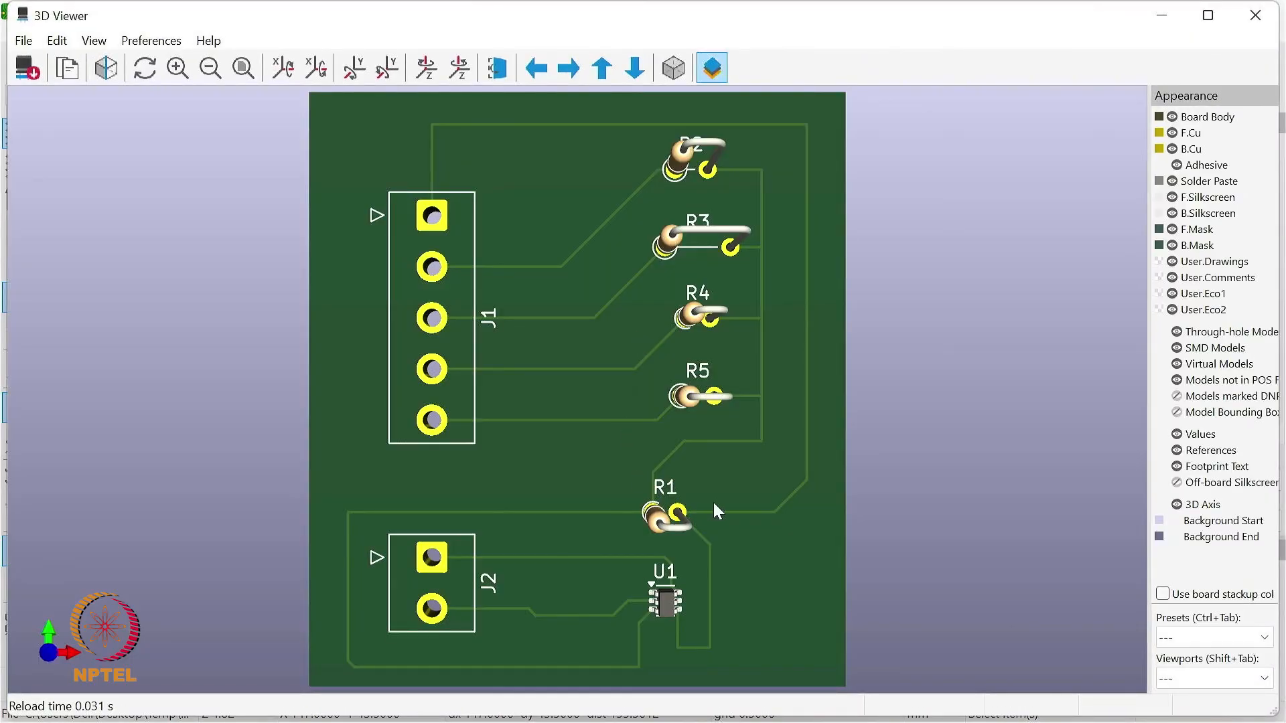
{"action": "left_click_drag", "start_coordinate": [715, 510], "coordinate": [570, 386]}
{"action": "left_click_drag", "start_coordinate": [699, 519], "coordinate": [991, 376]}
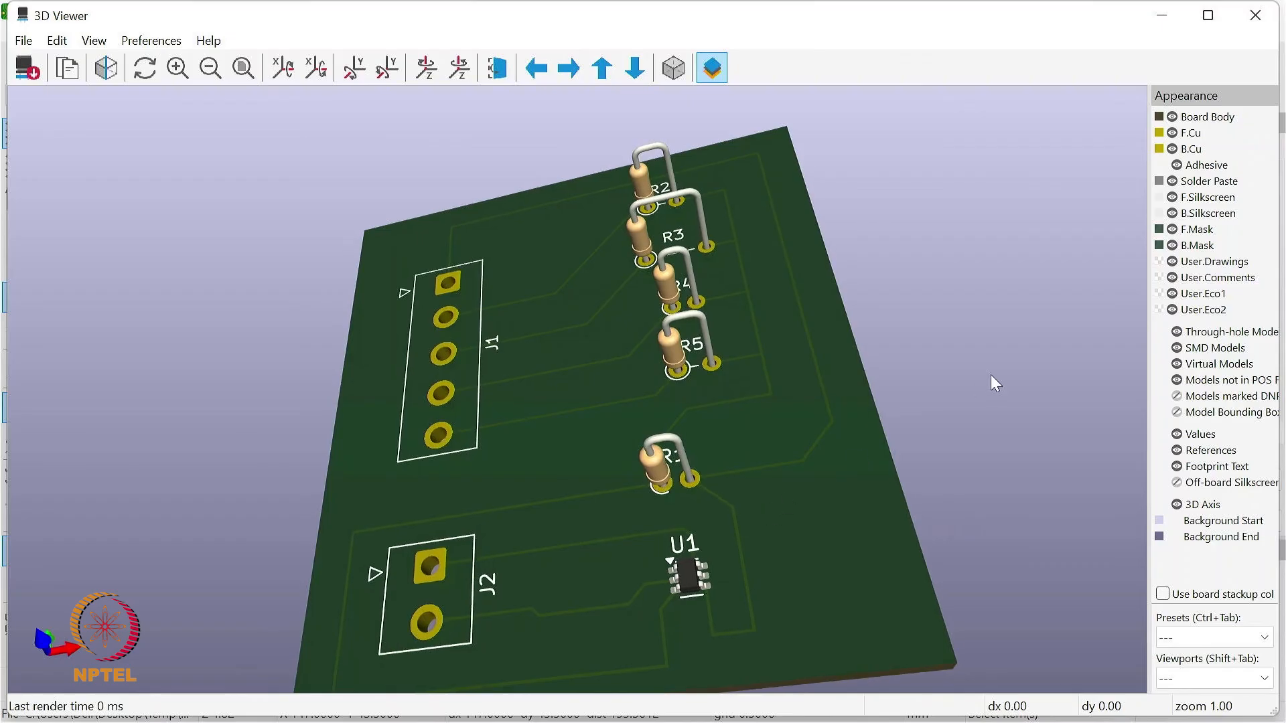